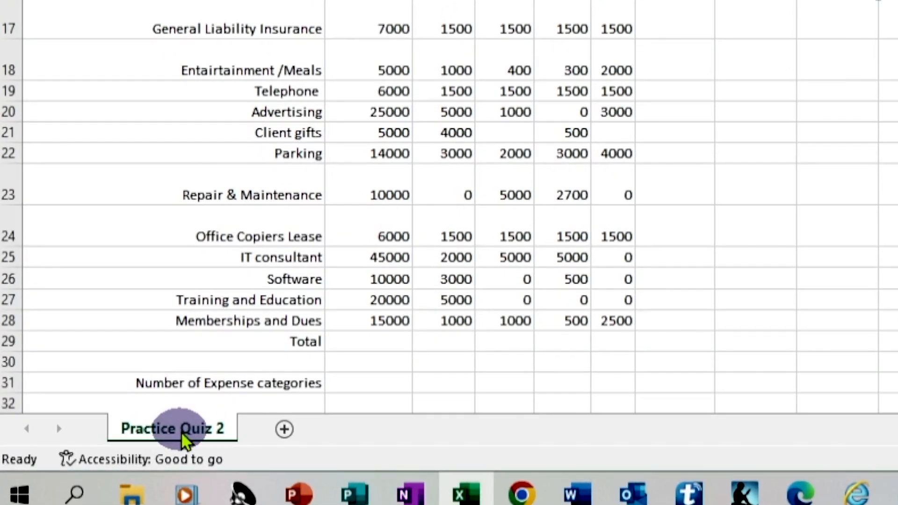
Step: Create a copy of the Practice Quiz 2 sheet placed at the end of the workbook
right_click(134, 422)
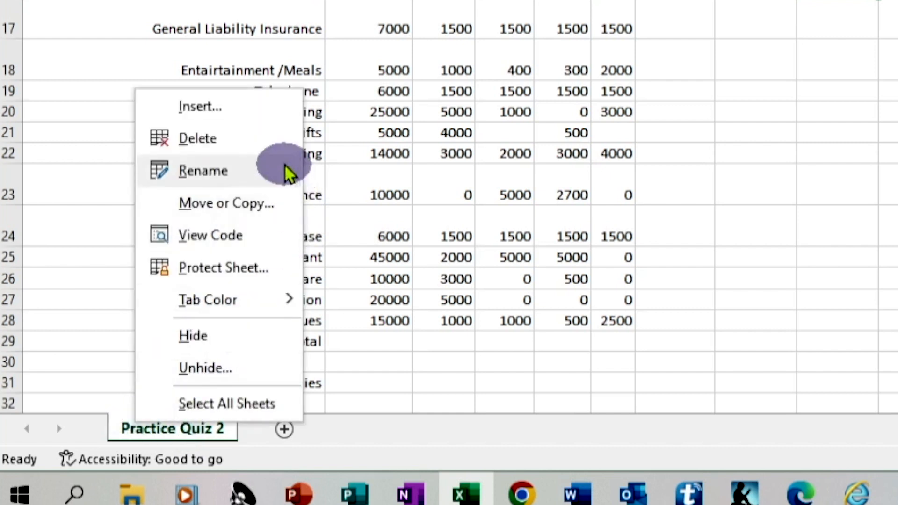
left_click(263, 203)
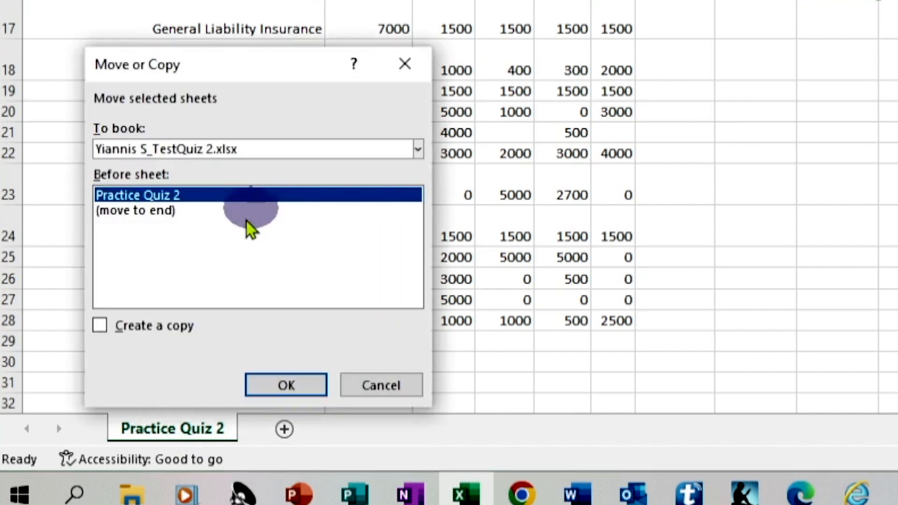
left_click(99, 326)
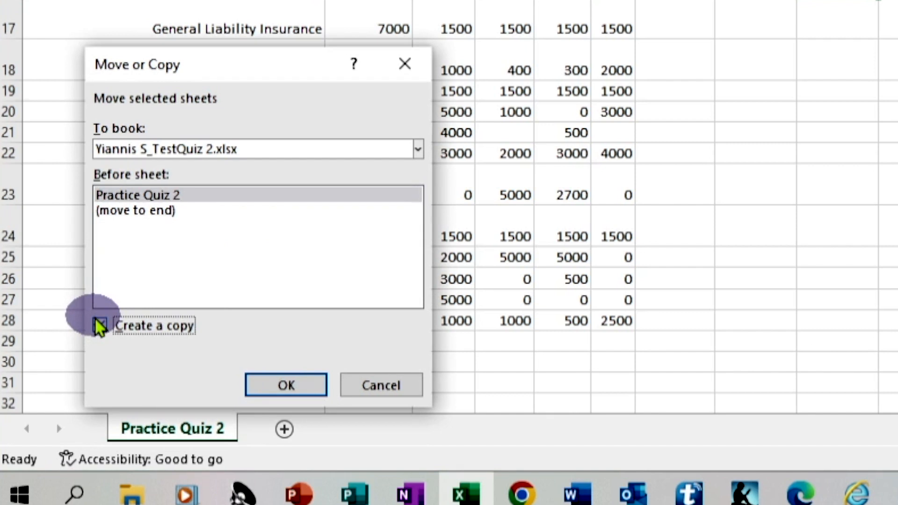
left_click(159, 213)
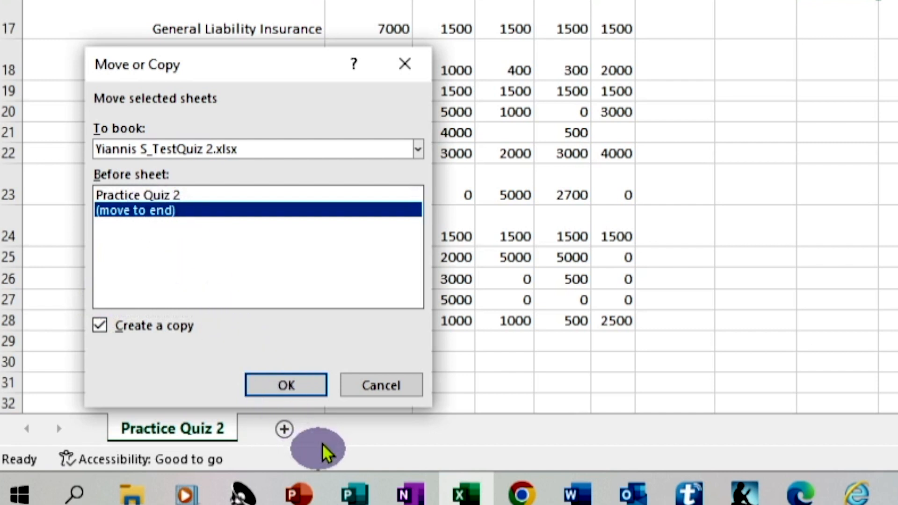
left_click(295, 384)
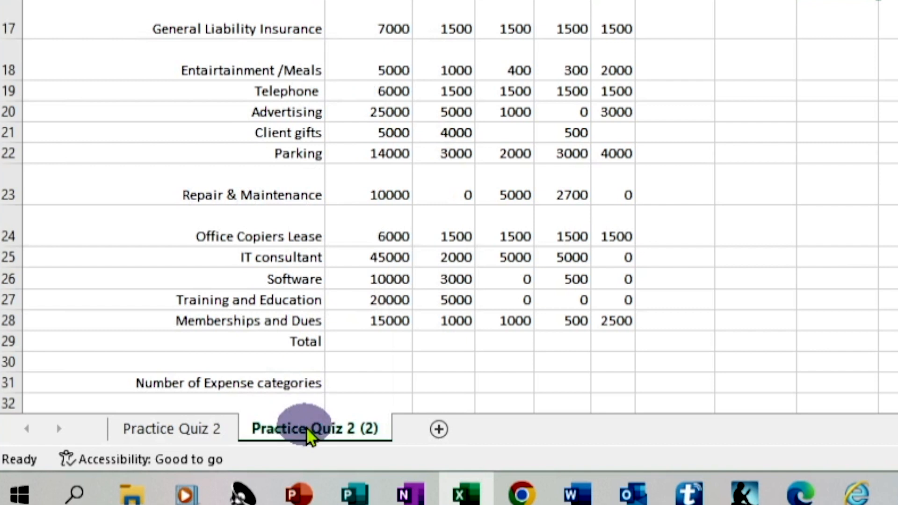
Step: Rename the copied sheet tab to Work Area
left_click(256, 428)
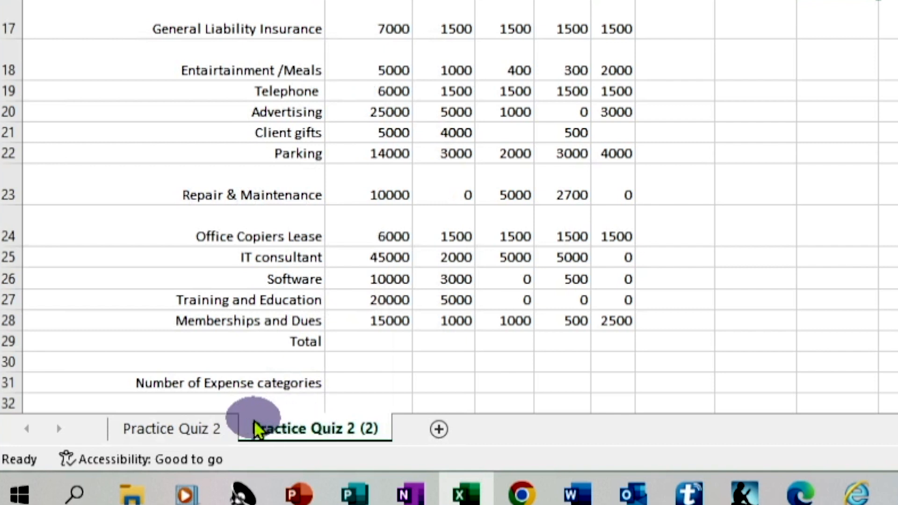
double_click(345, 431)
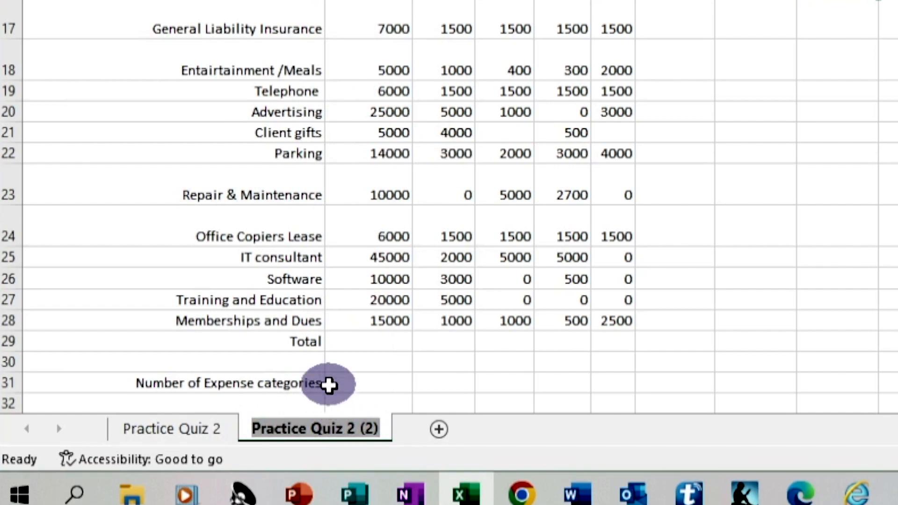
type("Work aR")
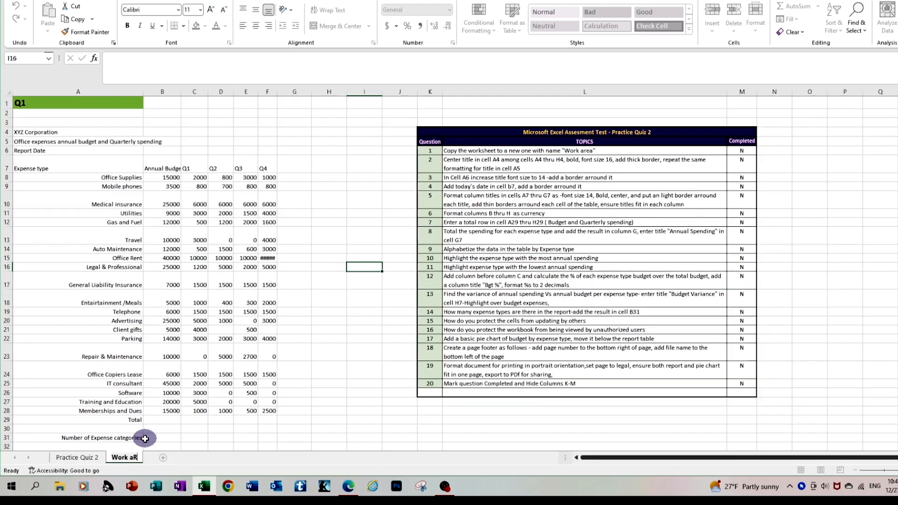
key("BackSpace")
key("BackSpace")
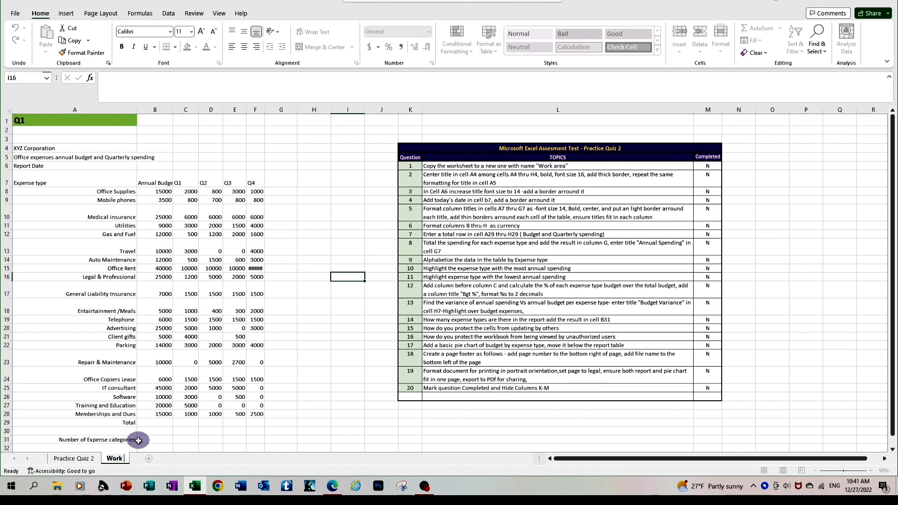
type("Area")
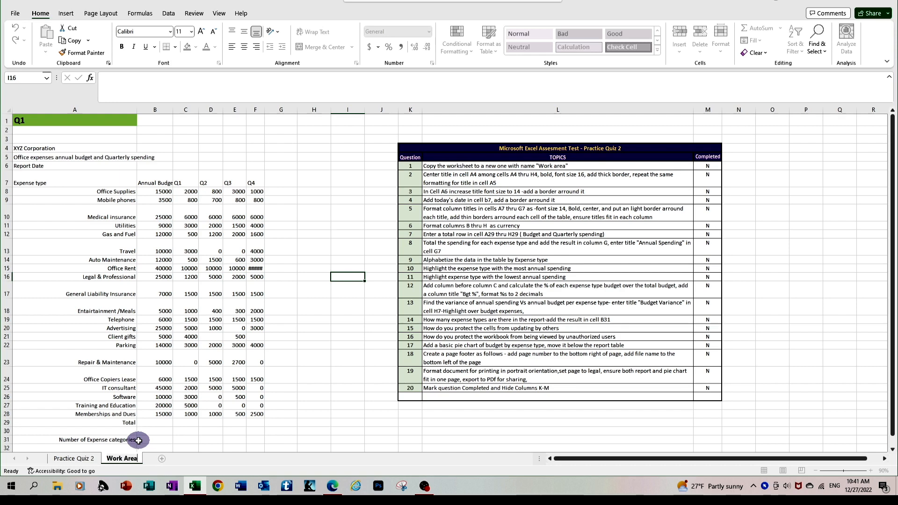
key("Return")
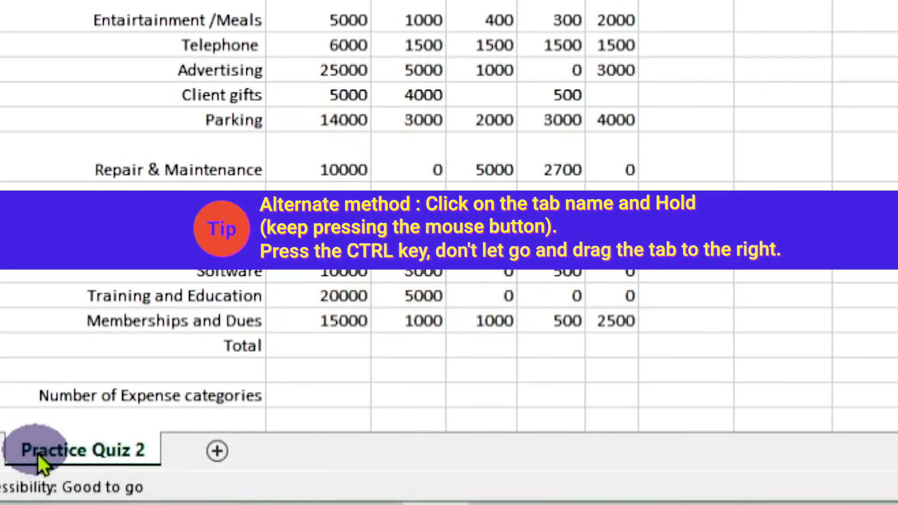
Step: Ctrl-drag a copy of Practice Quiz 2 beside the original and name it Work Area
left_click_drag(38, 454, 85, 447)
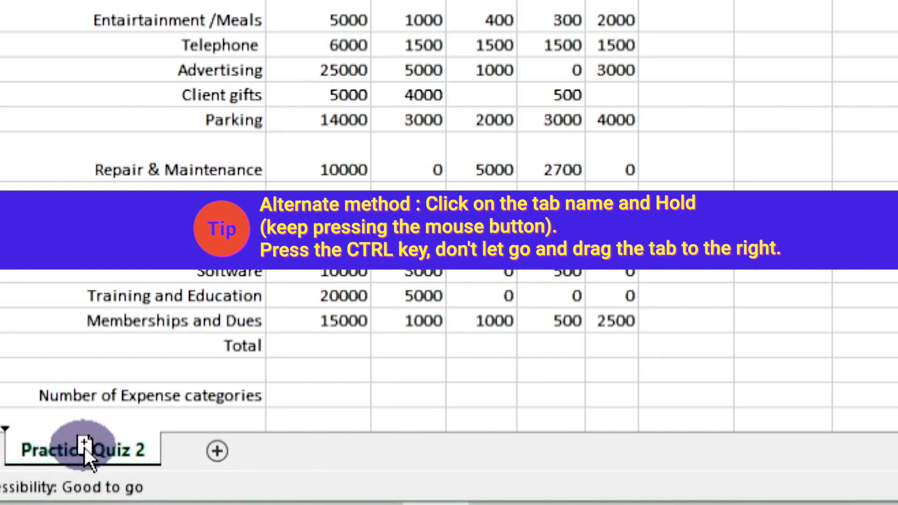
left_click_drag(84, 447, 188, 450)
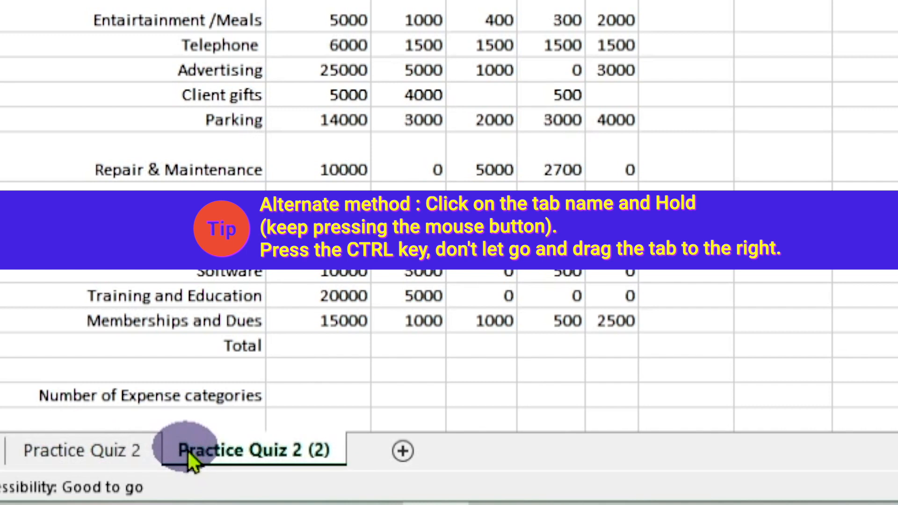
double_click(333, 449)
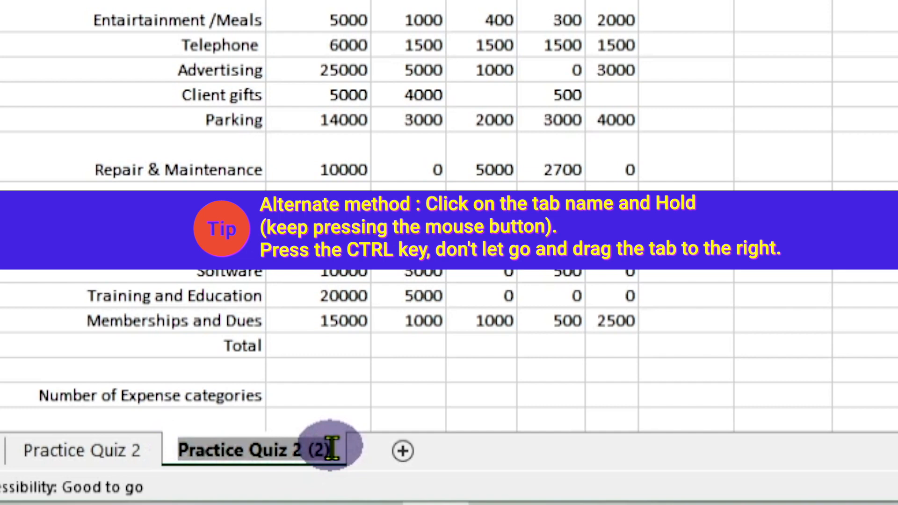
type("Work Area")
key("Return")
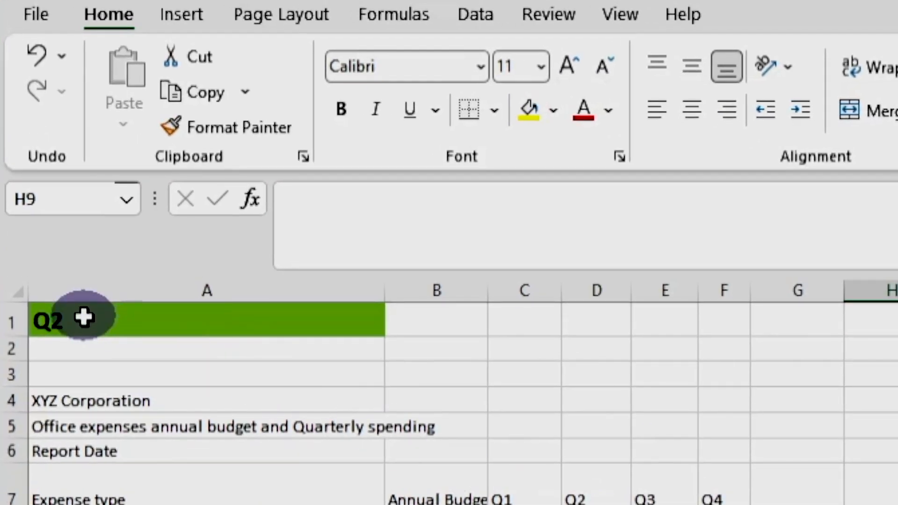
Step: Merge XYZ Corporation across A4:H4 and make it bold, 16-point, with a thick outside border
left_click(107, 398)
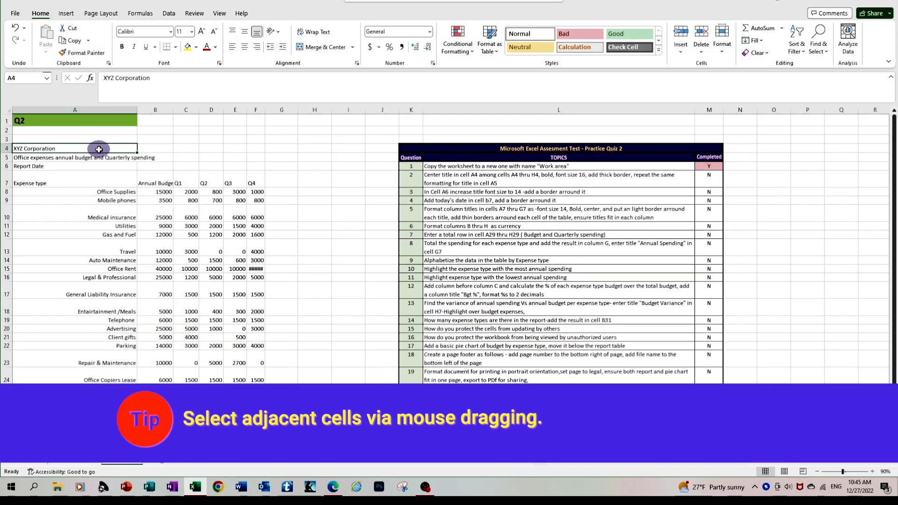
left_click_drag(98, 148, 215, 149)
left_click_drag(520, 345, 737, 346)
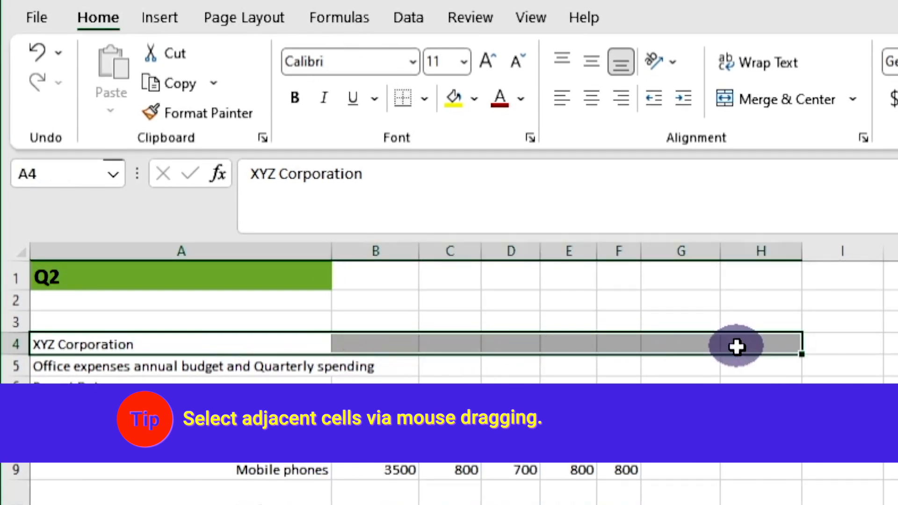
left_click(749, 103)
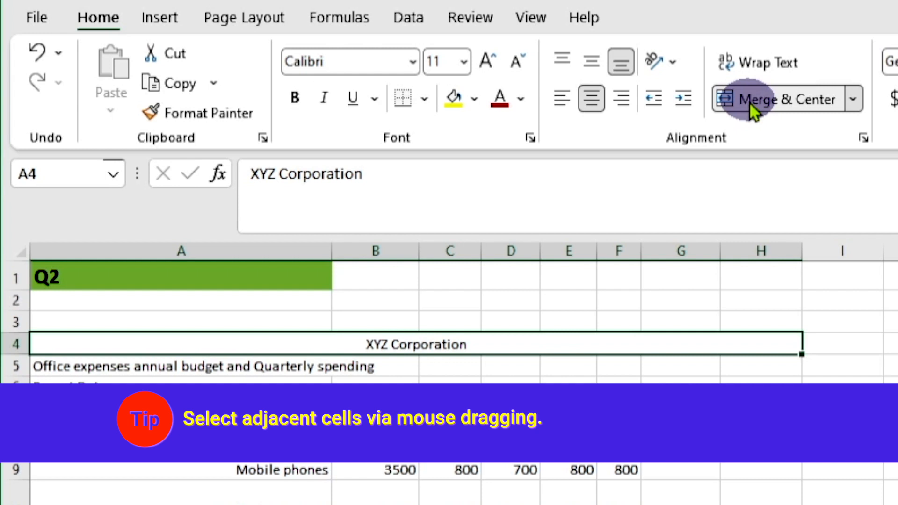
left_click(289, 105)
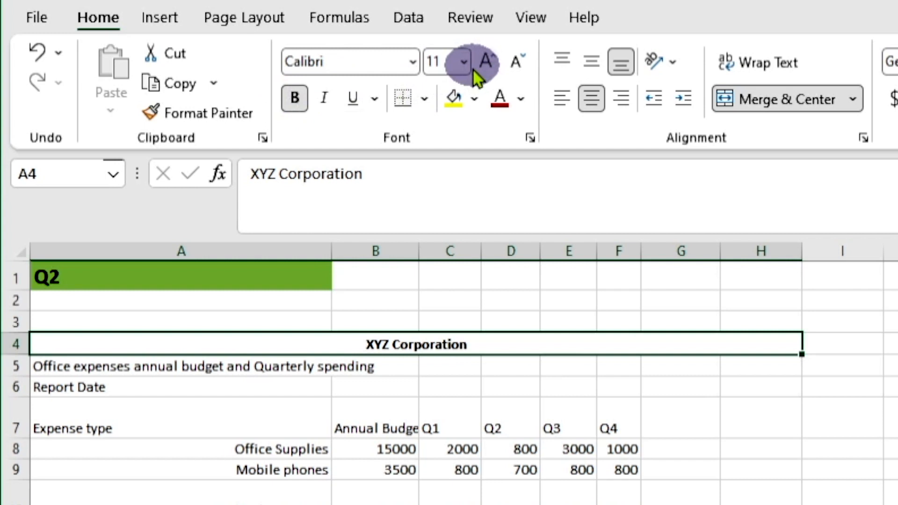
left_click(464, 61)
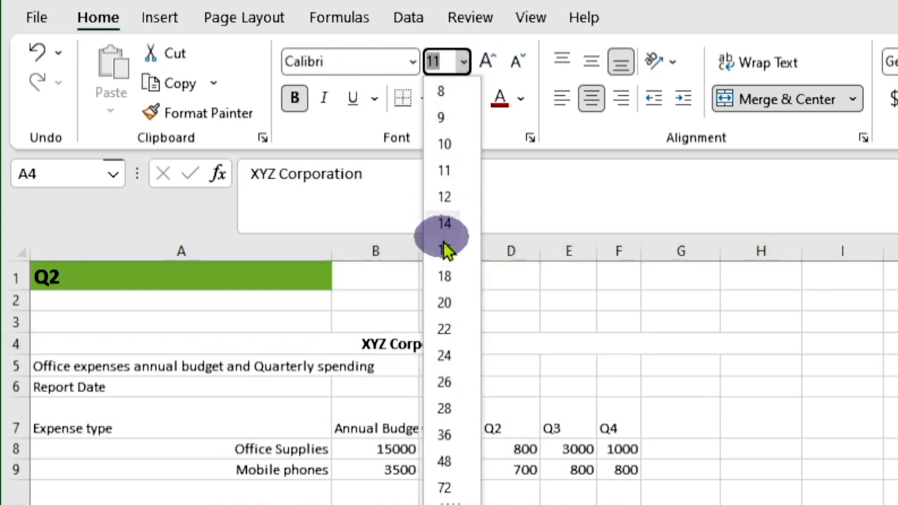
left_click(444, 251)
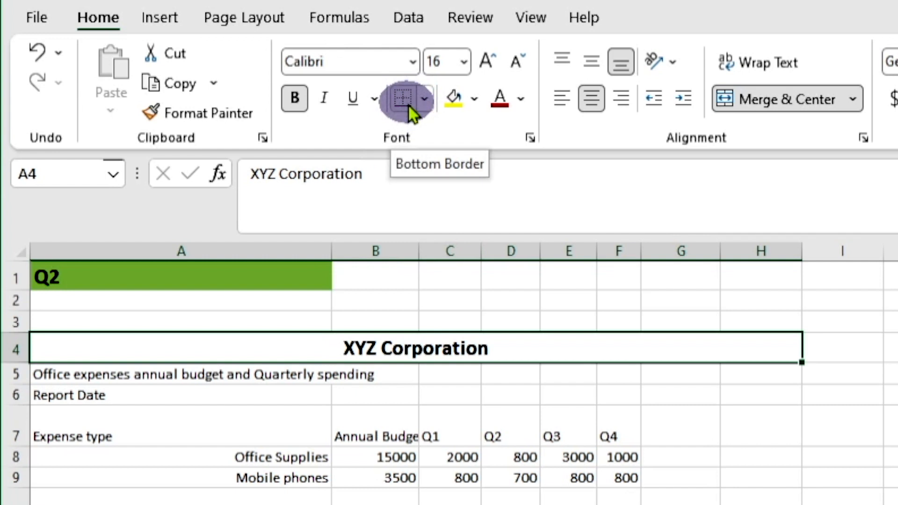
left_click(423, 99)
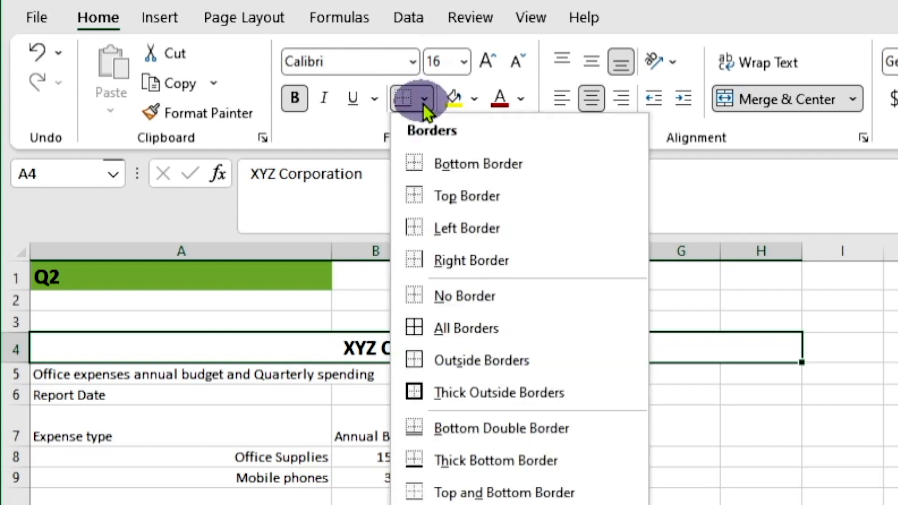
left_click(454, 398)
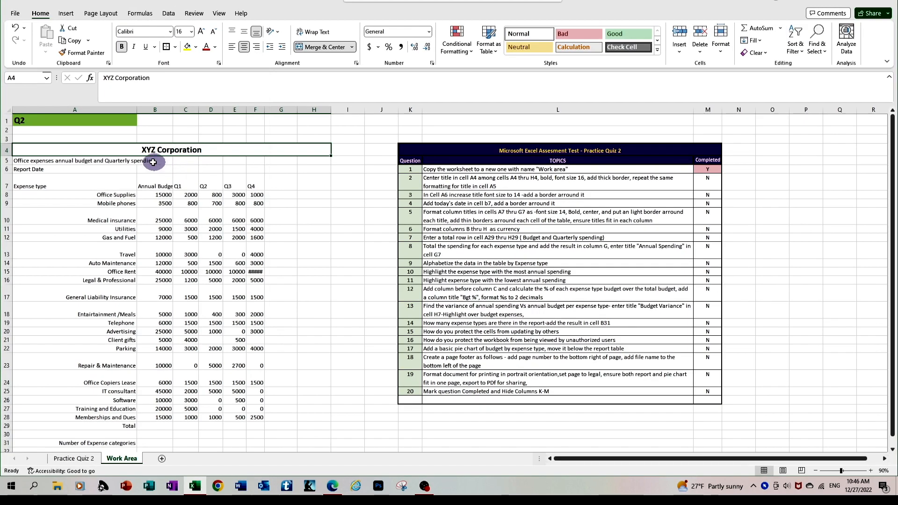
Step: Merge and centre the subtitle across A5:H5, making it bold at size 16
left_click(111, 160)
left_click_drag(218, 309, 607, 309)
left_click(643, 80)
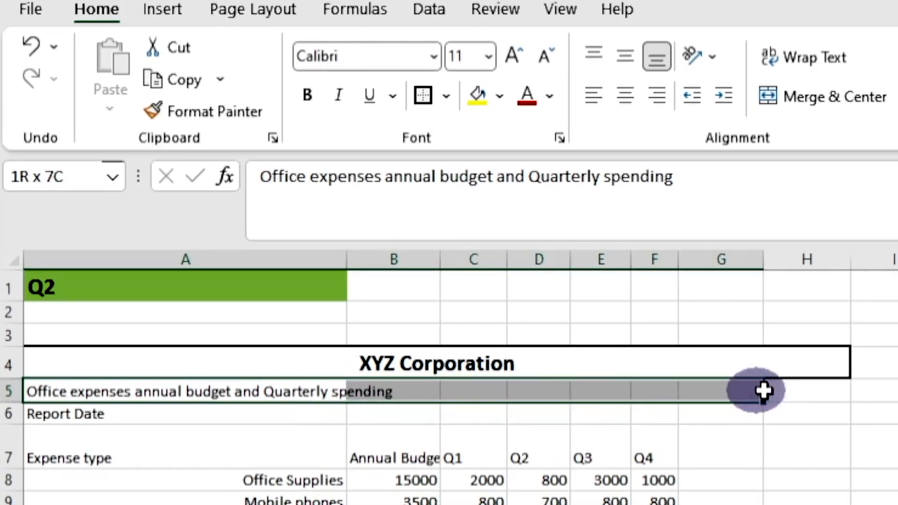
left_click(306, 96)
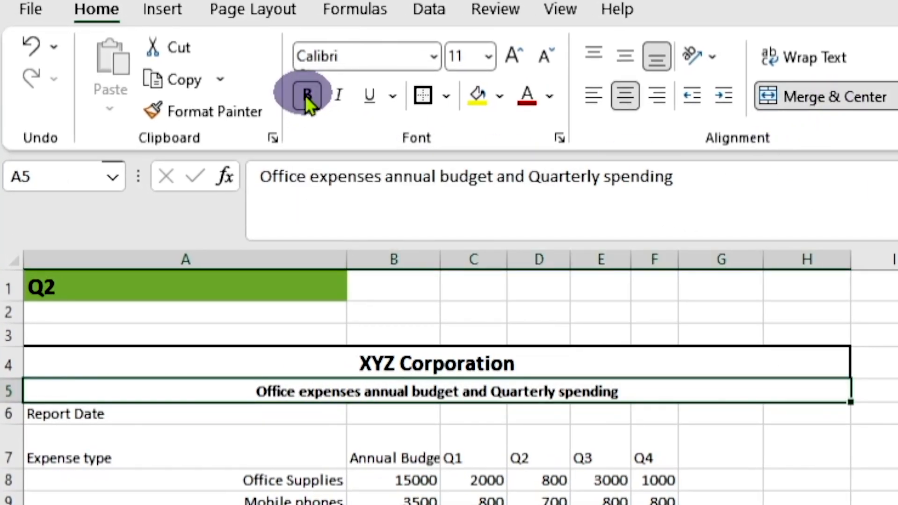
left_click(488, 57)
left_click(472, 262)
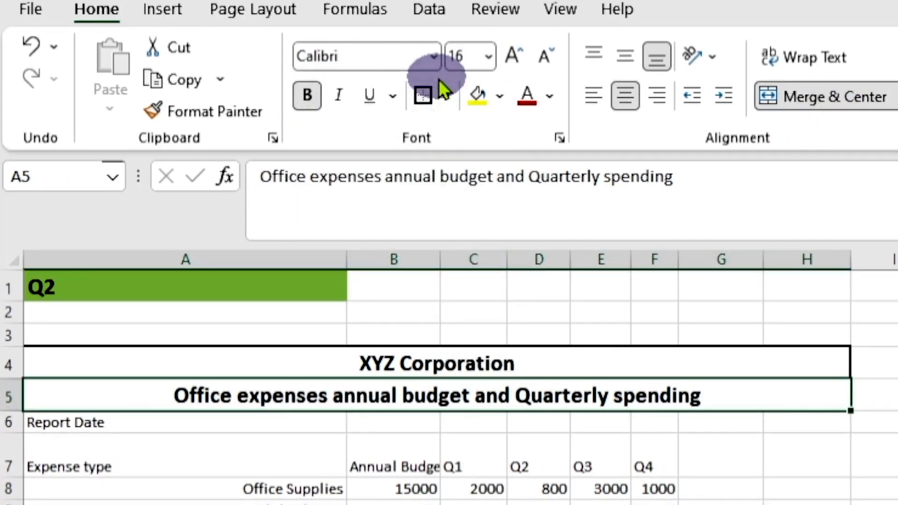
Step: Cancel the border choice and reselect the formatted title cell A4
left_click(445, 95)
key("Escape")
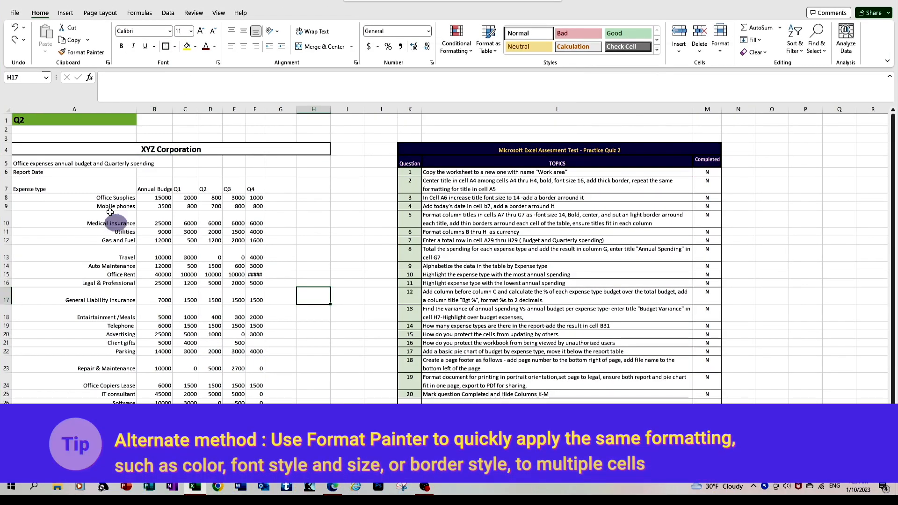
left_click(88, 55)
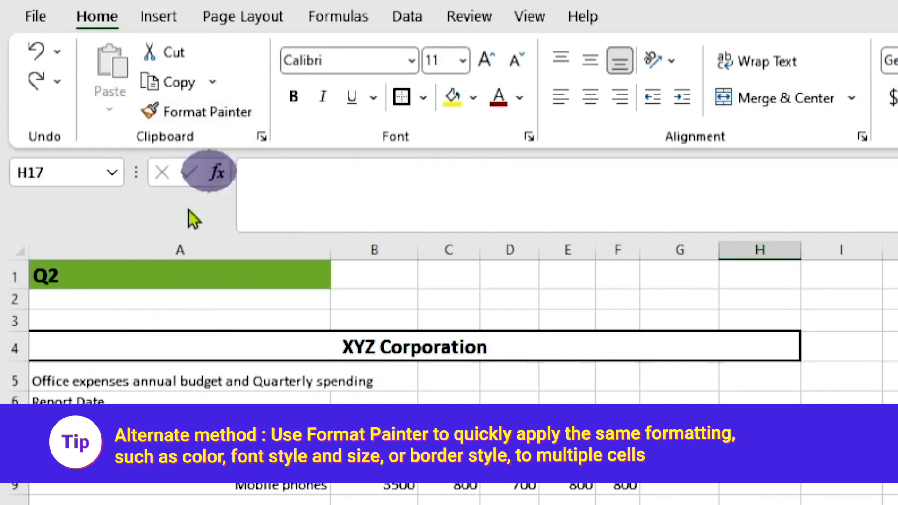
left_click(179, 345)
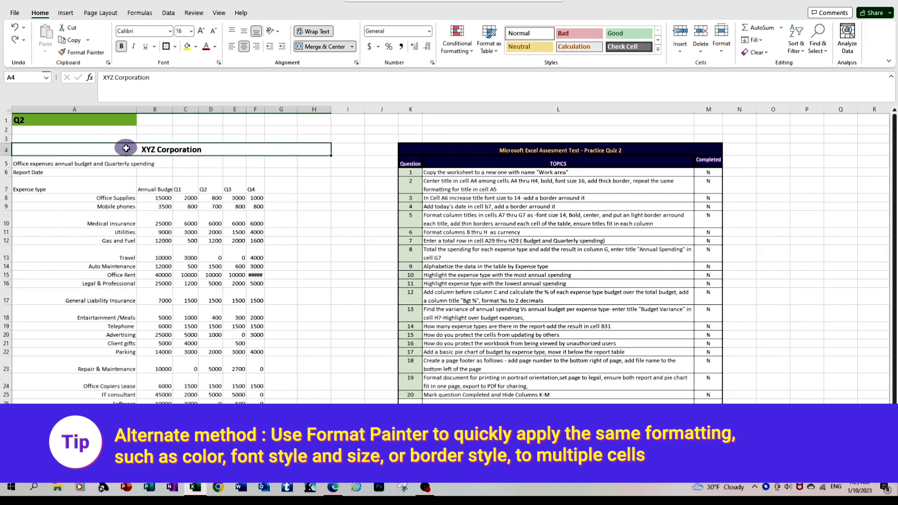
Step: Use Format Painter to copy A4's title formatting onto the subtitle in A5
left_click(93, 53)
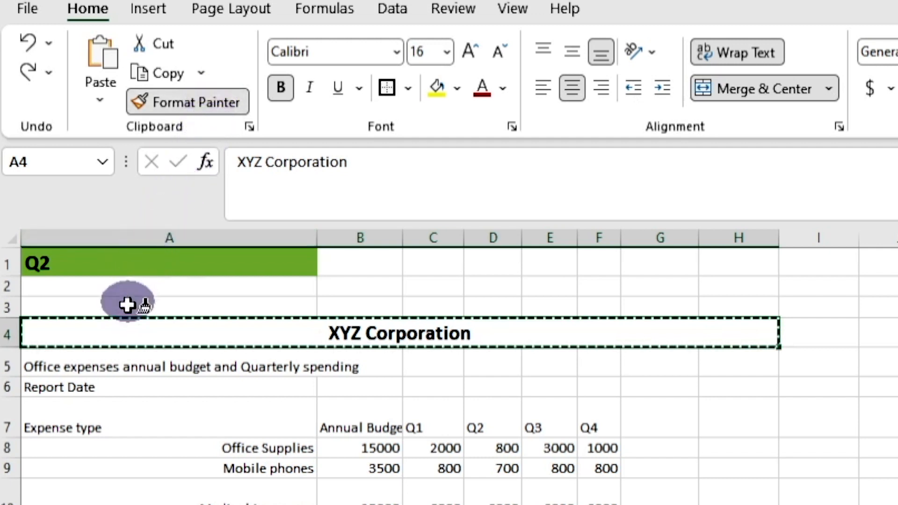
left_click(122, 368)
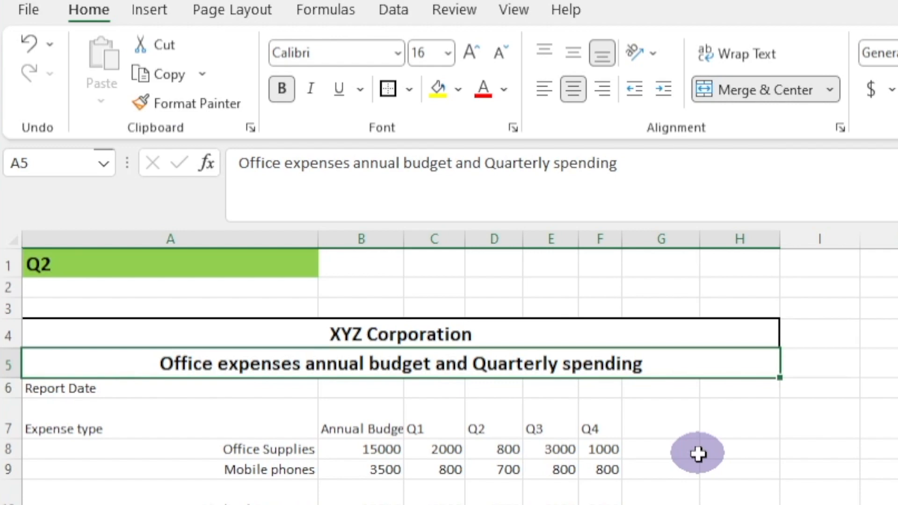
left_click(713, 182)
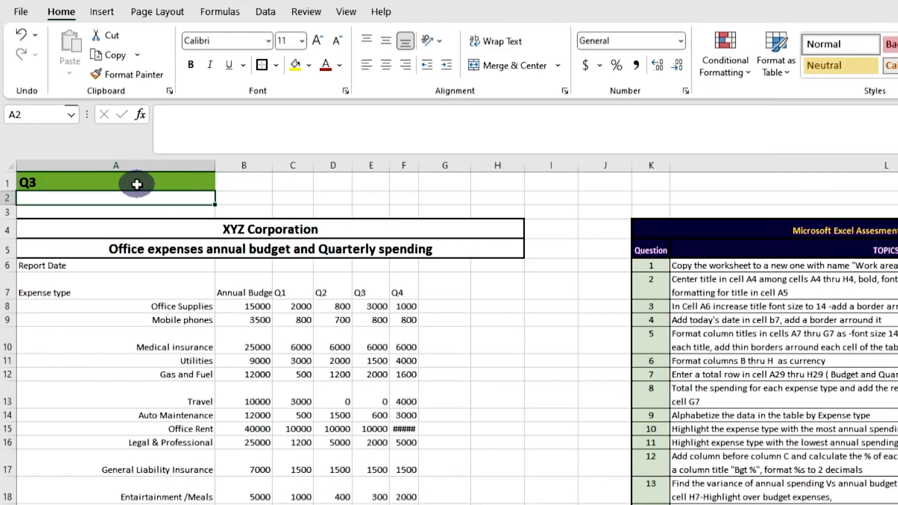
Step: Set the Report Date label in A6 to size 14 with a thick outside border
left_click(82, 266)
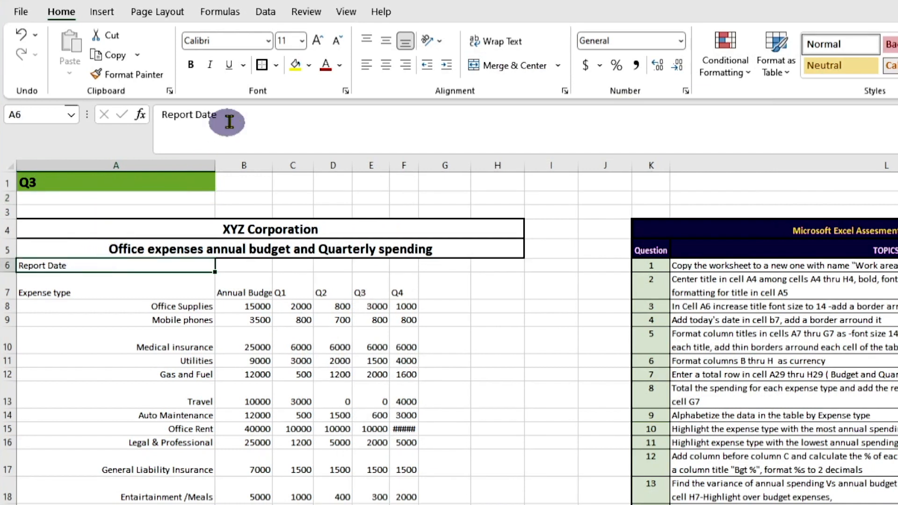
left_click(301, 41)
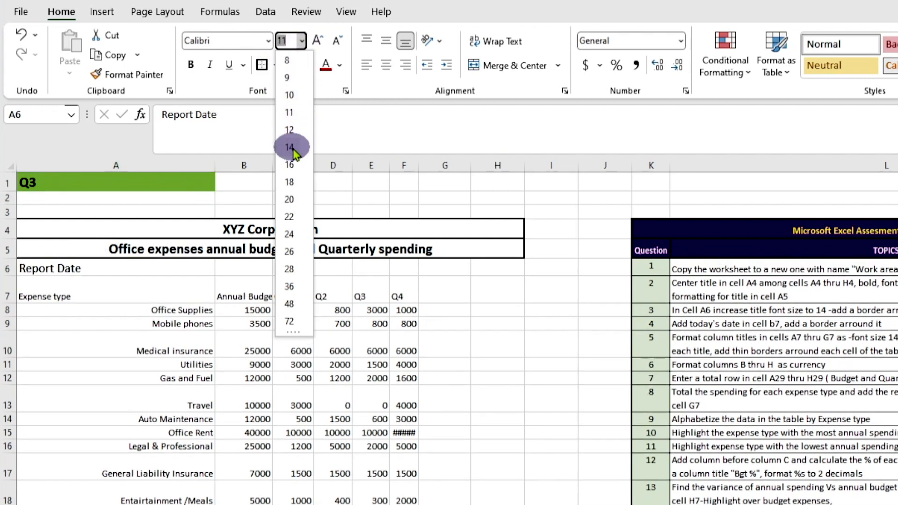
left_click(290, 148)
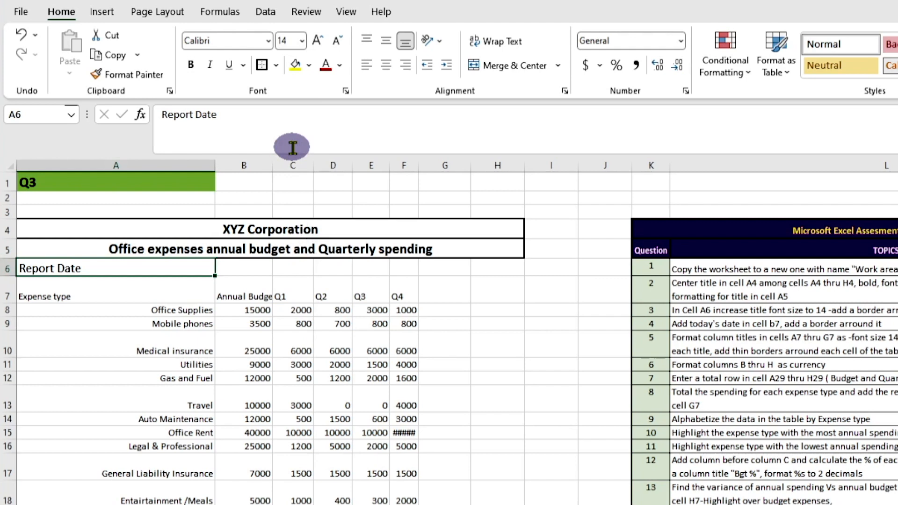
left_click(277, 66)
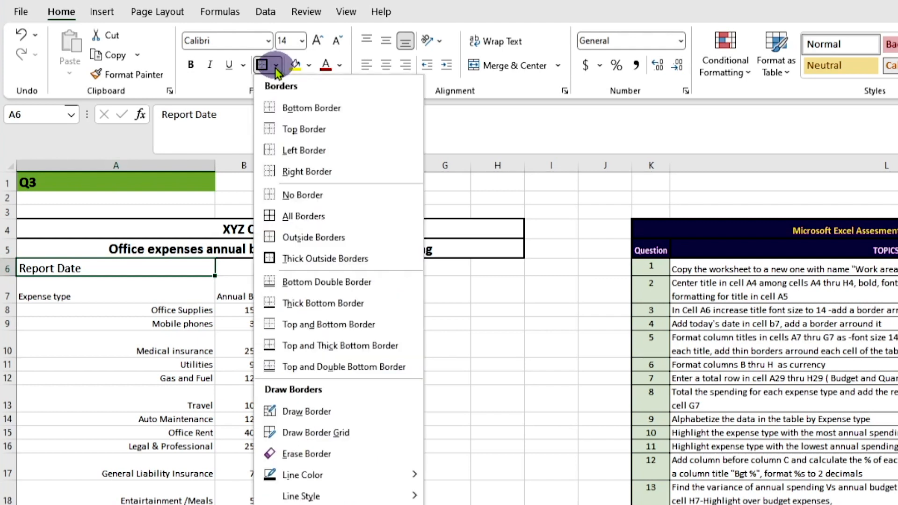
left_click(286, 261)
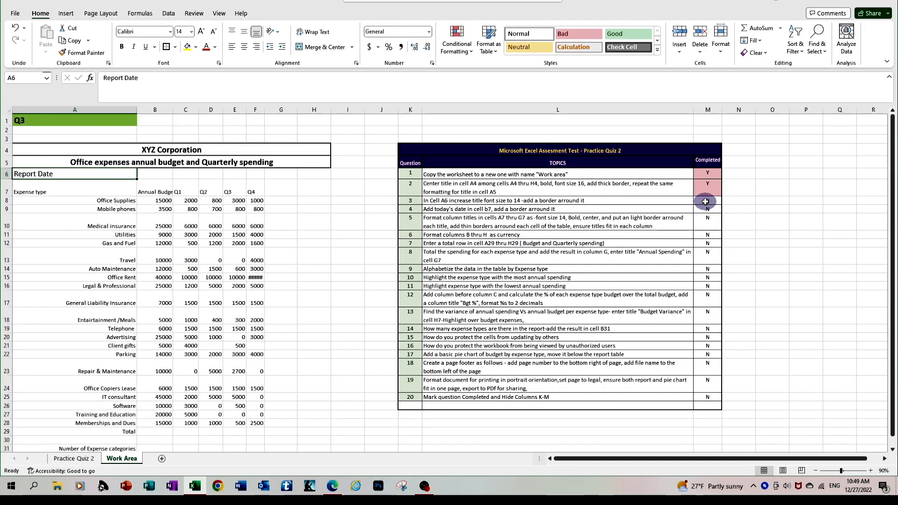
left_click(705, 201)
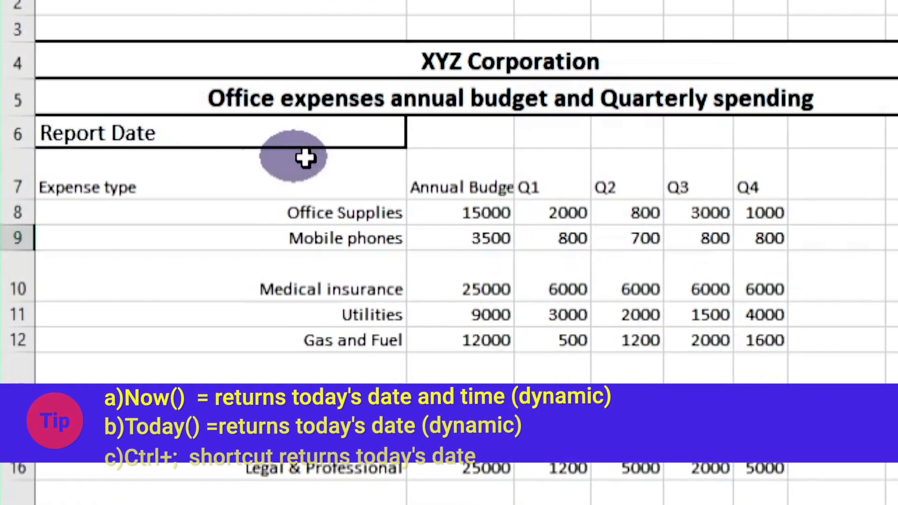
Step: Enter =Today() in B6 and give the cell a thick outside border
left_click(477, 137)
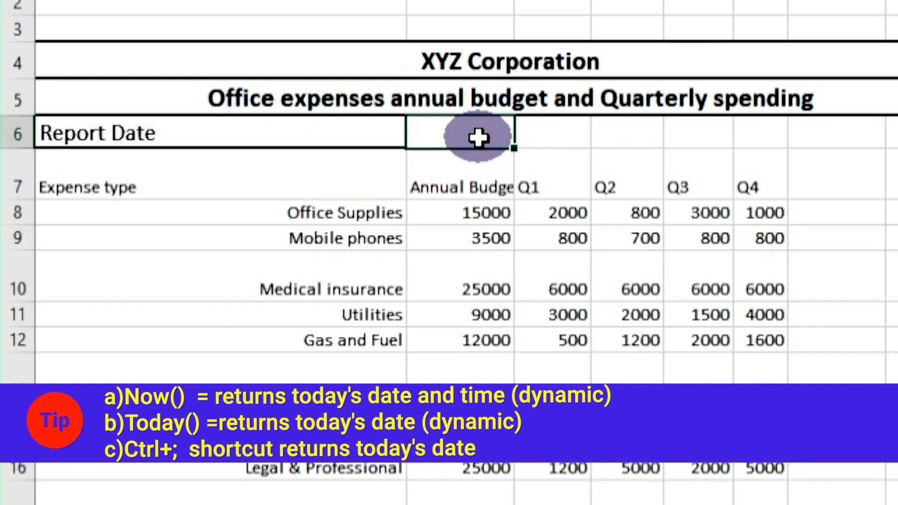
double_click(478, 137)
type("=T")
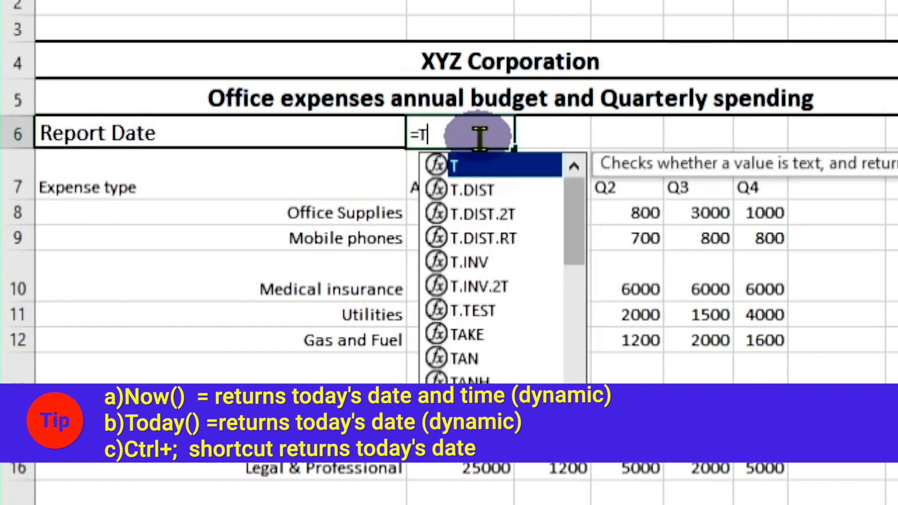
type("od")
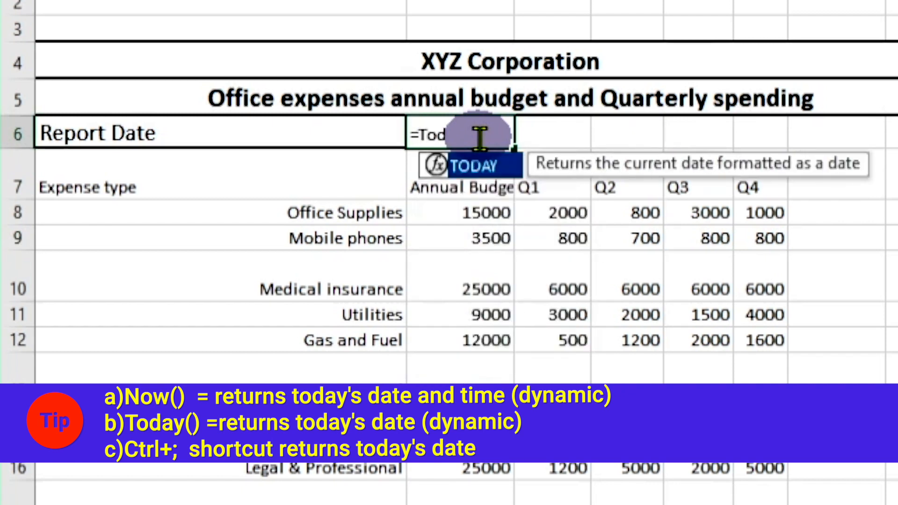
type("ay()")
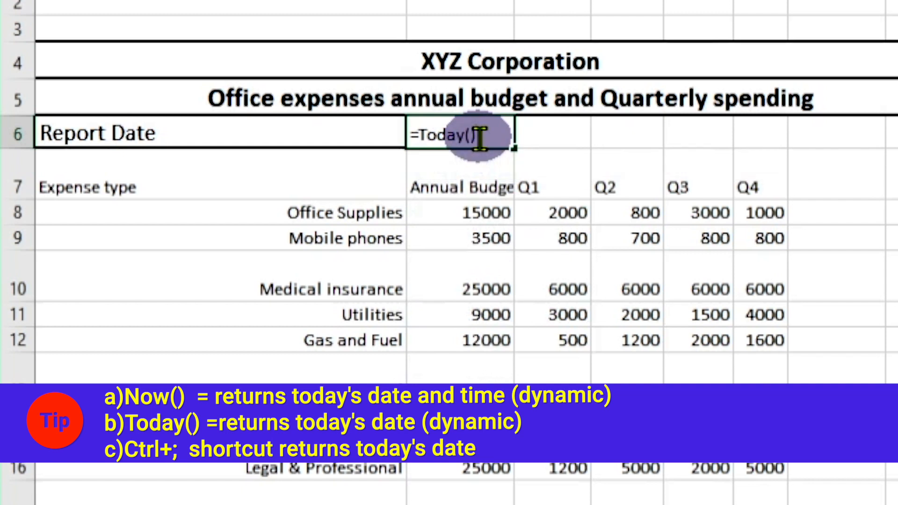
key("Return")
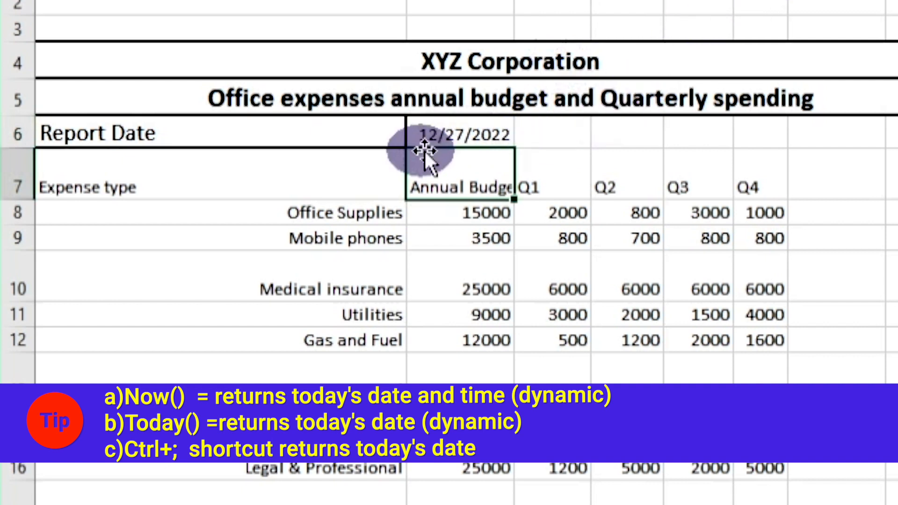
left_click(441, 137)
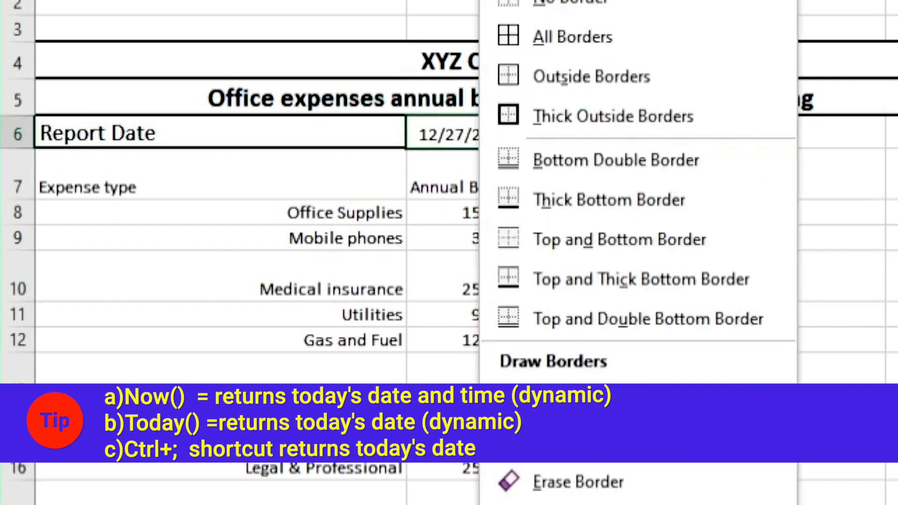
left_click(518, 130)
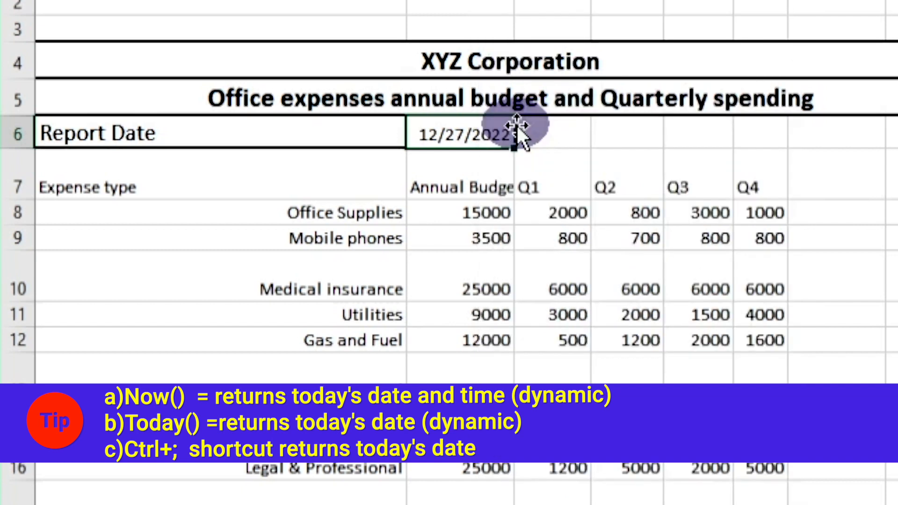
left_click(699, 145)
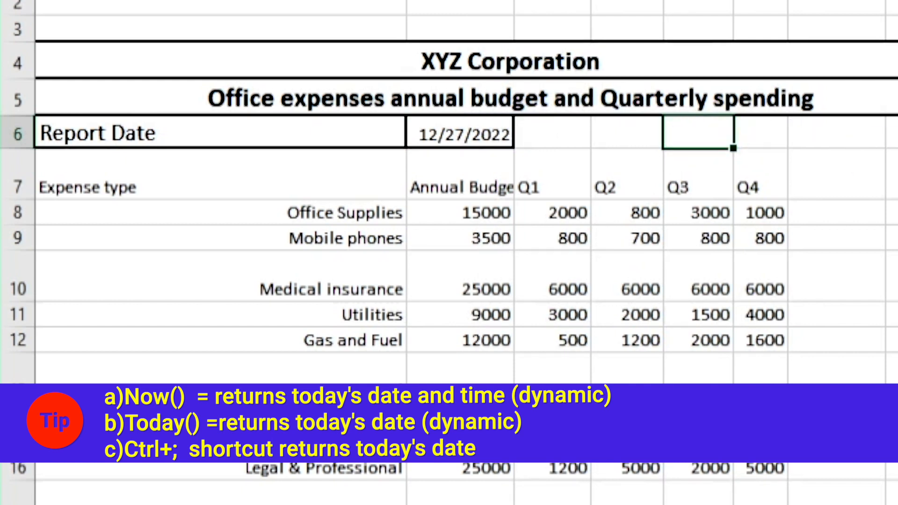
Step: Replace B6's formula with =now() to show the current date and time
left_click(494, 124)
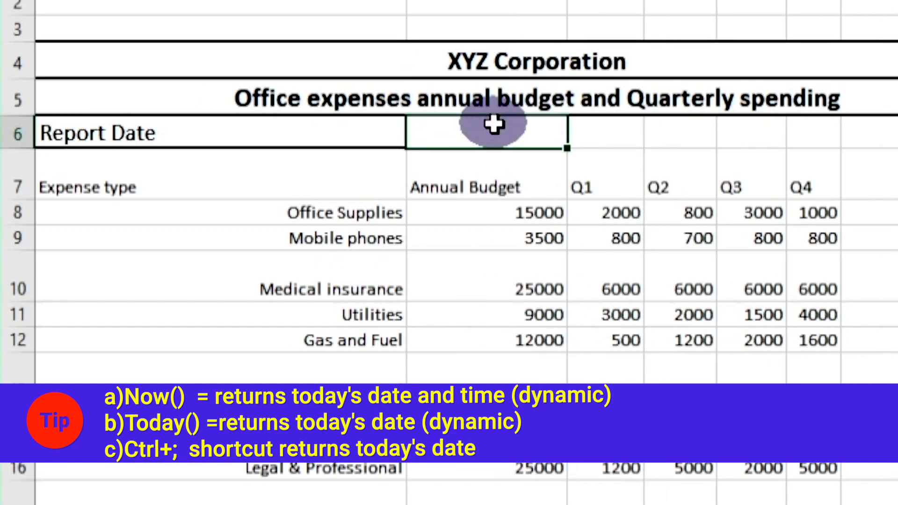
type("=now(")
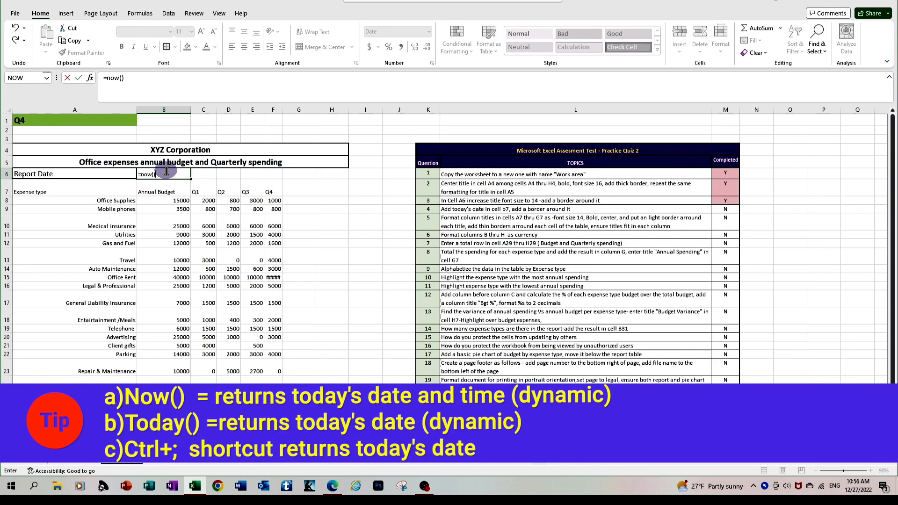
key("Return")
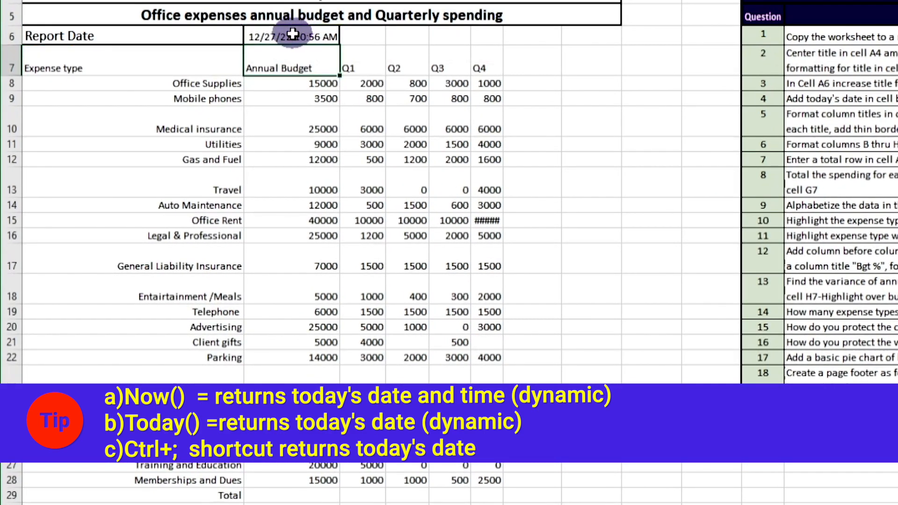
Step: Format B6 with the 3/14/2012 date type so it shows 12/27/2022
right_click(292, 34)
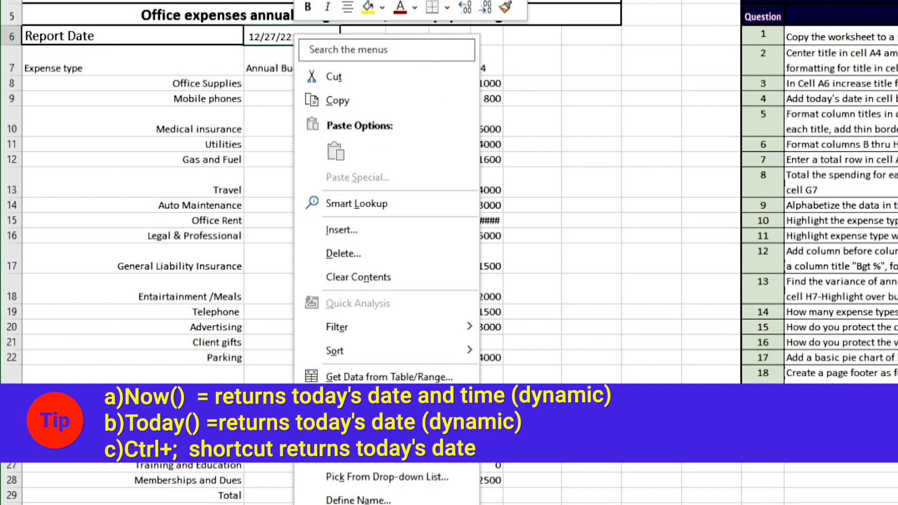
left_click(355, 452)
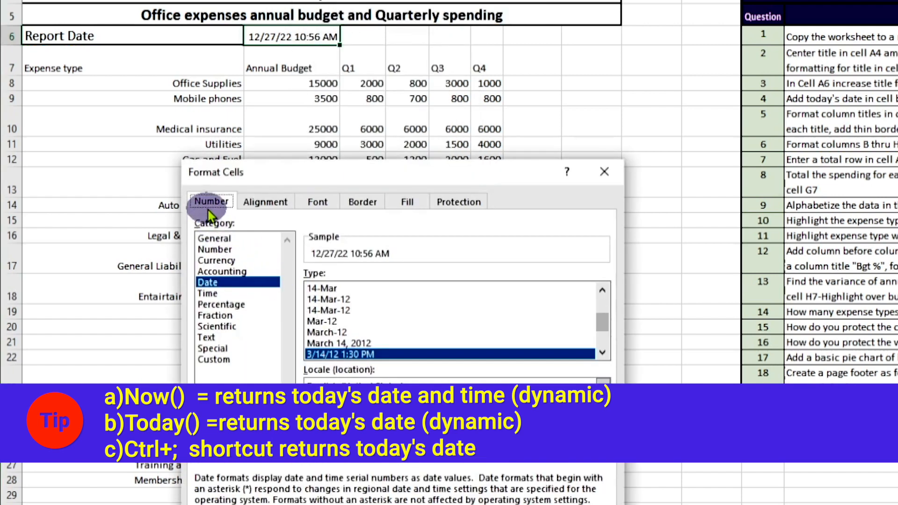
left_click(217, 275)
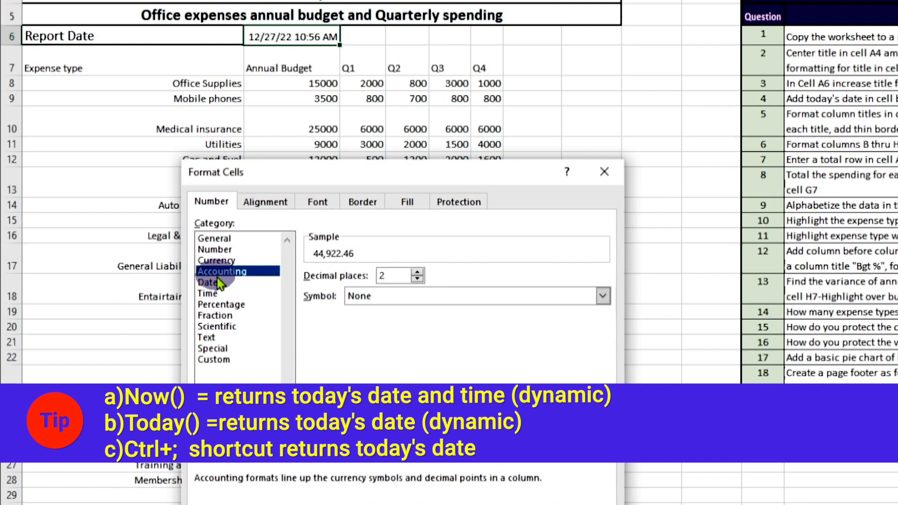
left_click(217, 281)
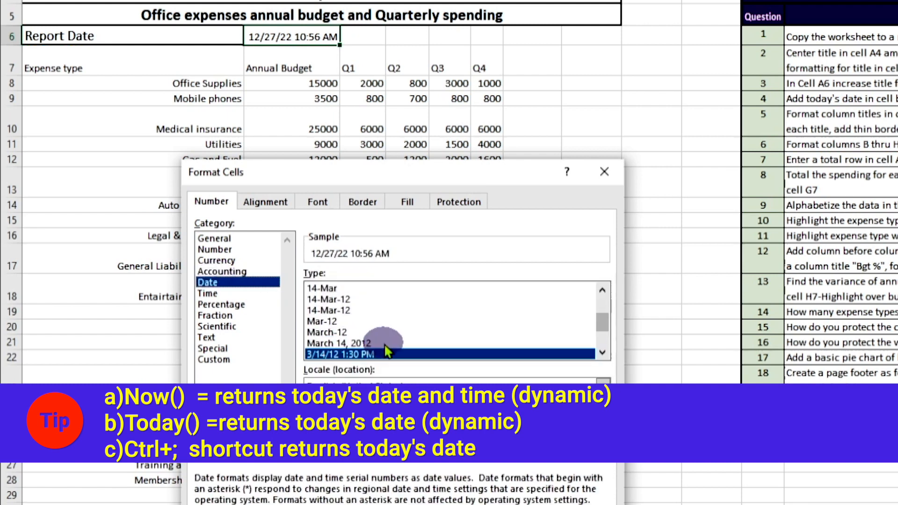
left_click(334, 311)
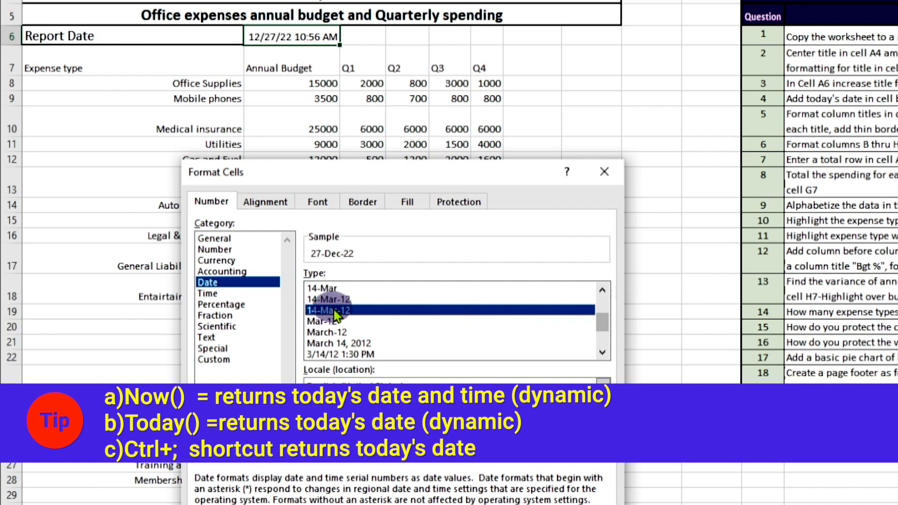
scroll(334, 314, "up", 2)
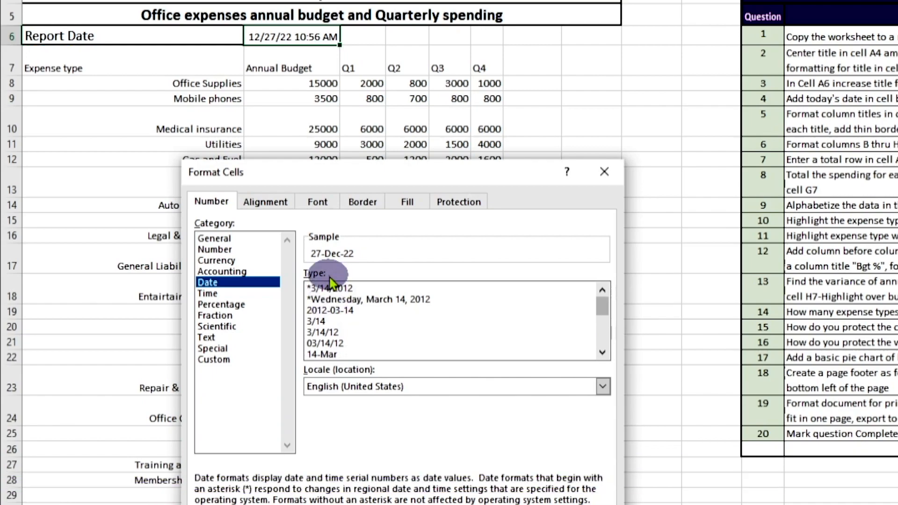
left_click(329, 288)
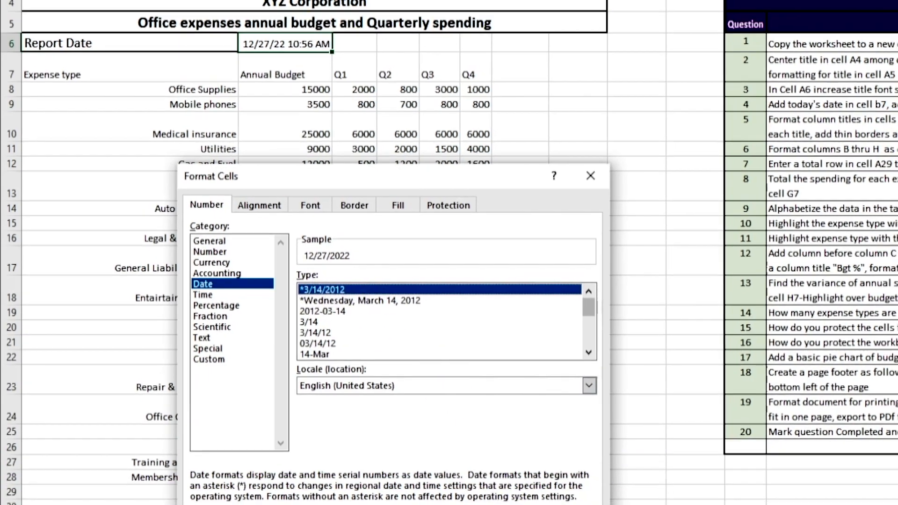
left_click(296, 467)
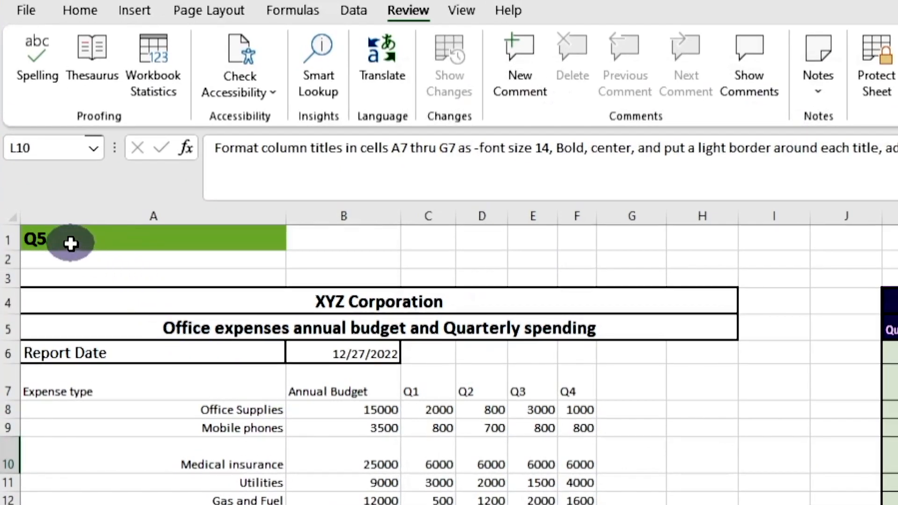
Step: Select the column titles from Expense type in A7 across to G7
left_click(61, 233)
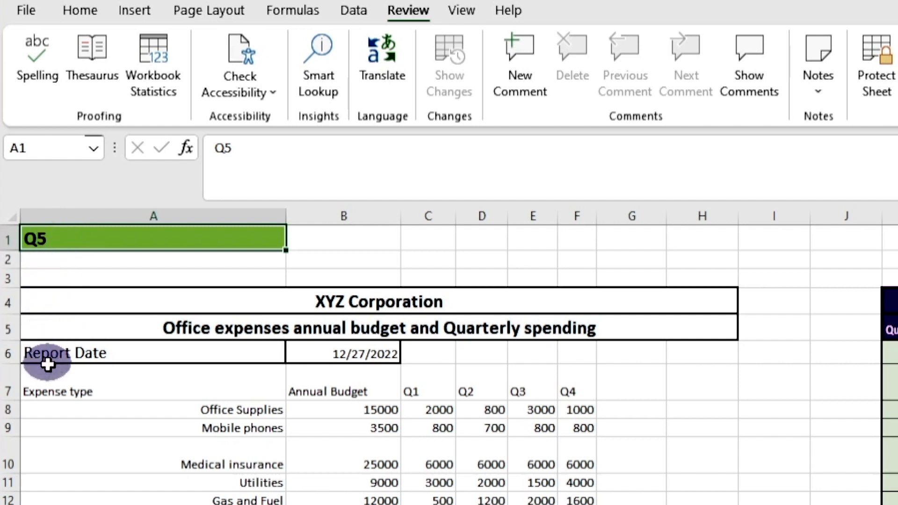
left_click(46, 384)
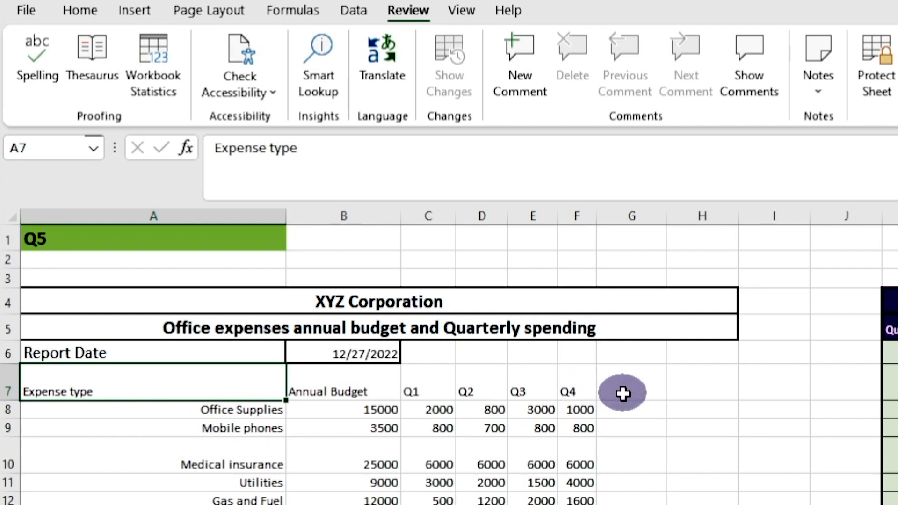
left_click_drag(212, 373, 597, 393)
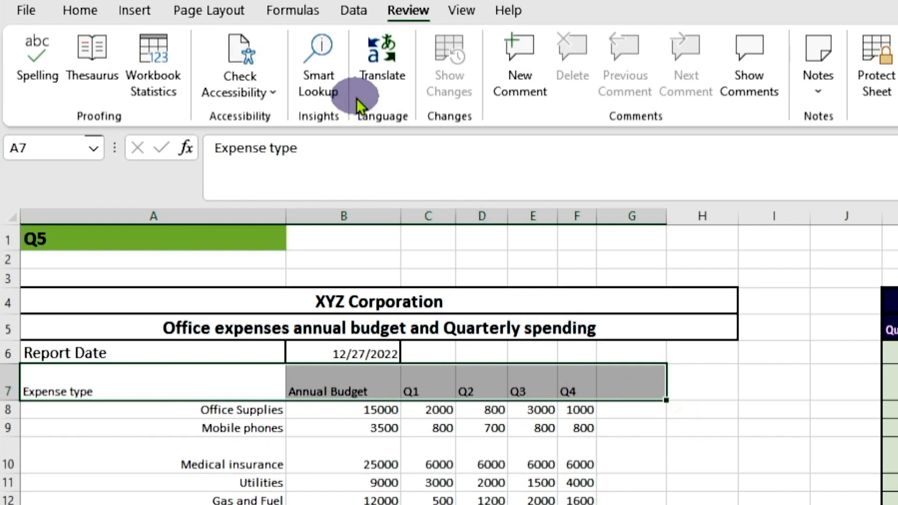
Step: Make the row 7 column titles size 14 with borders around every cell
left_click(60, 11)
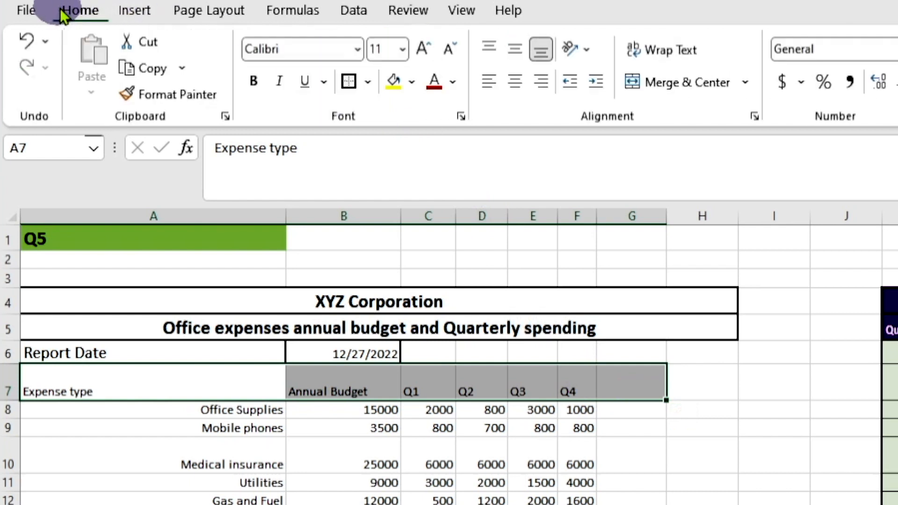
left_click(400, 50)
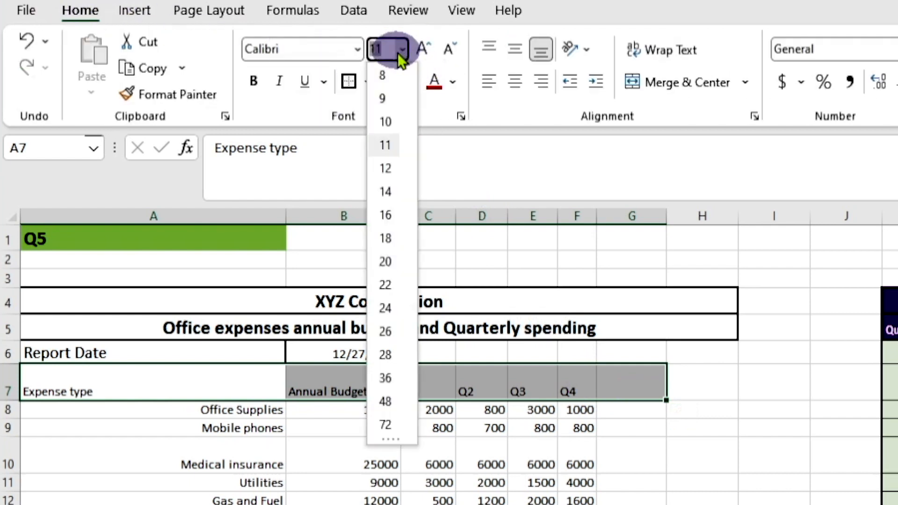
left_click(388, 192)
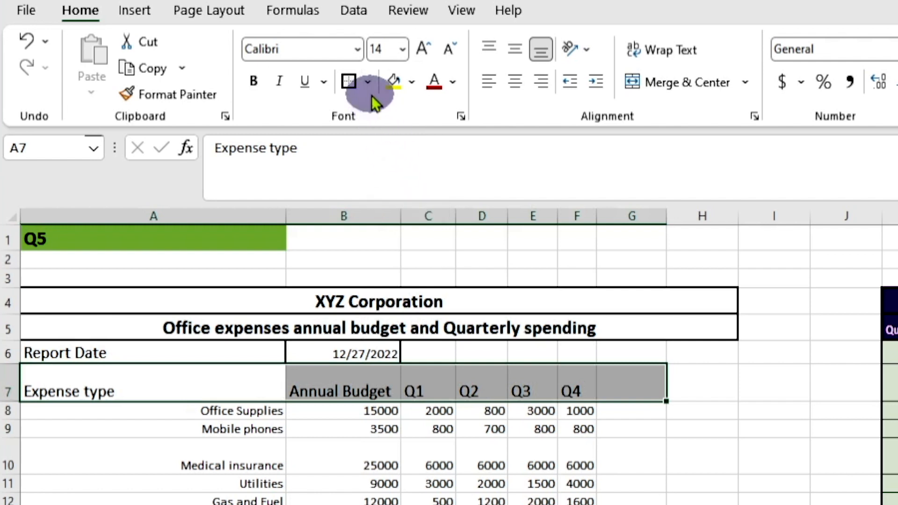
left_click(369, 84)
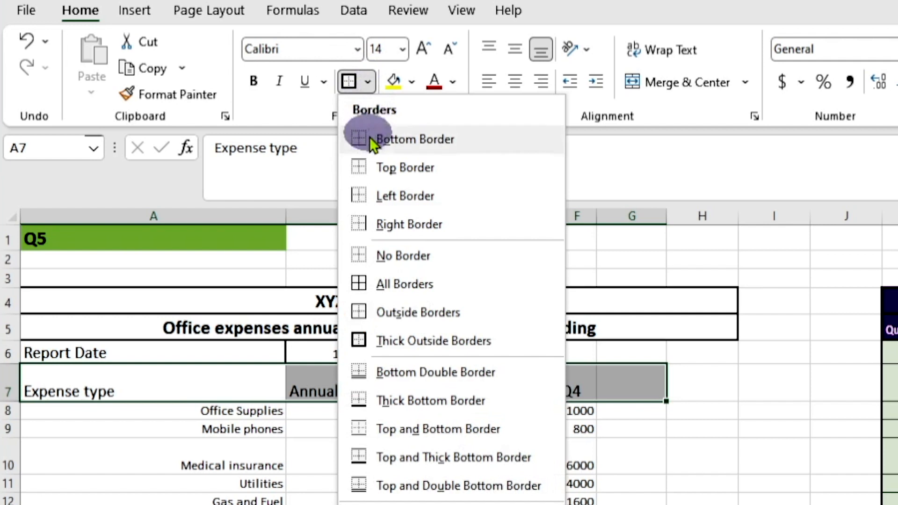
left_click(382, 286)
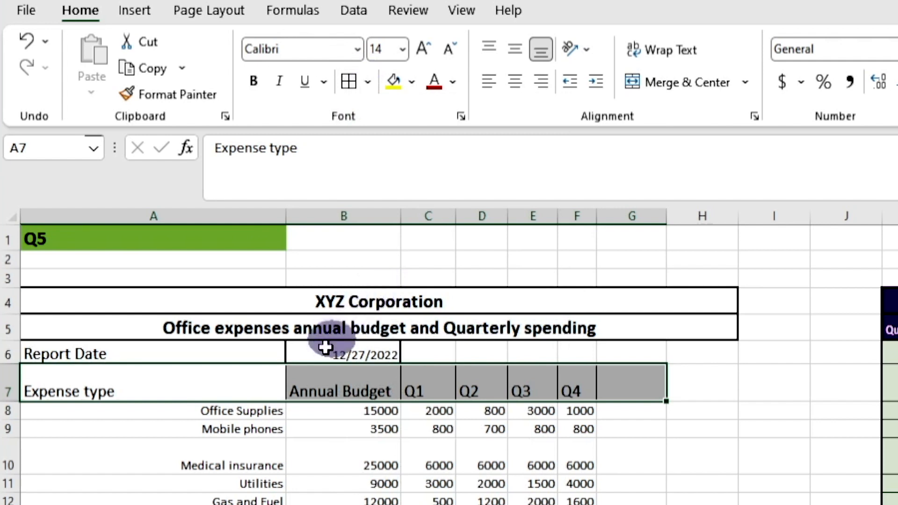
Step: Centre the A7:G7 column titles horizontally, then begin selecting the table body
left_click(86, 416)
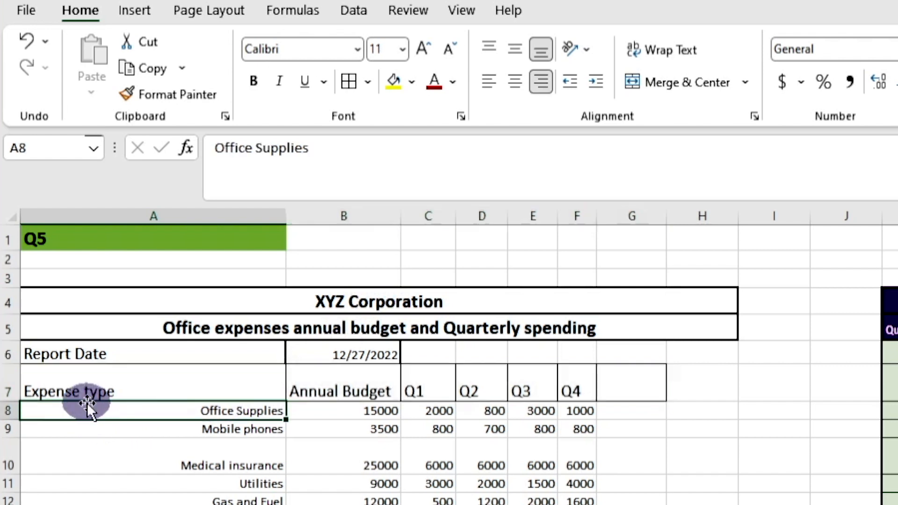
left_click(162, 374)
left_click_drag(162, 374, 662, 379)
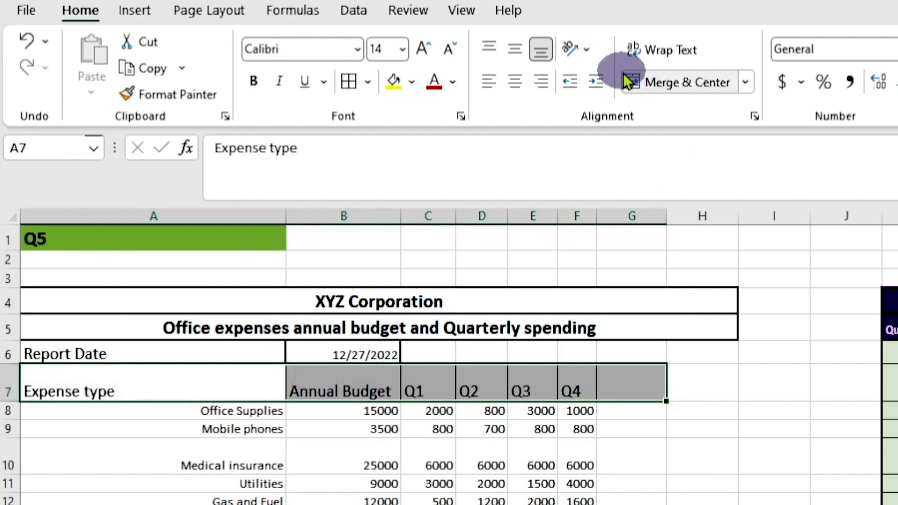
left_click(515, 84)
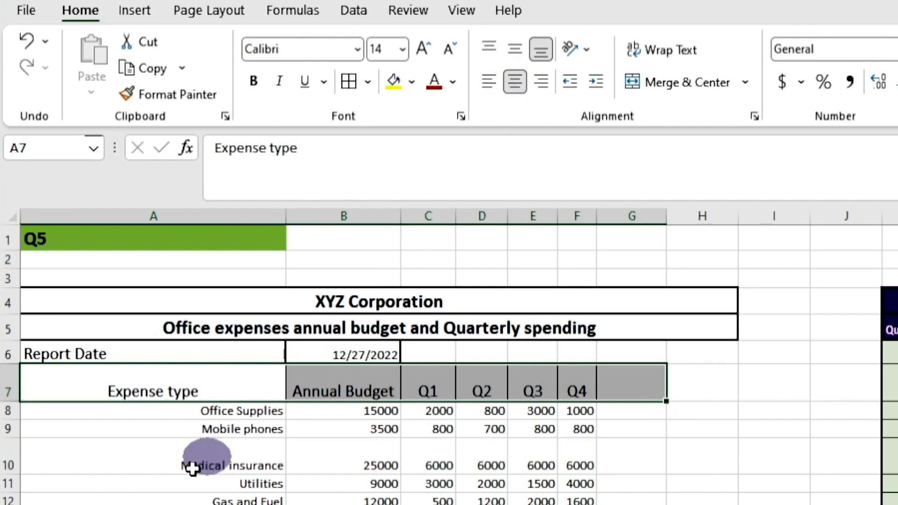
left_click(157, 445)
left_click_drag(120, 412, 496, 456)
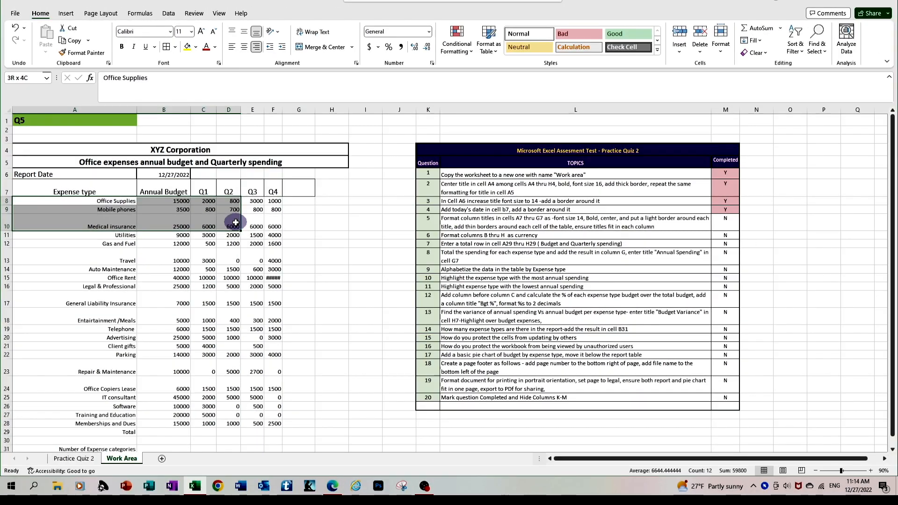
Step: Apply All Borders to the expense table body A8:G27
left_click_drag(235, 223, 297, 329)
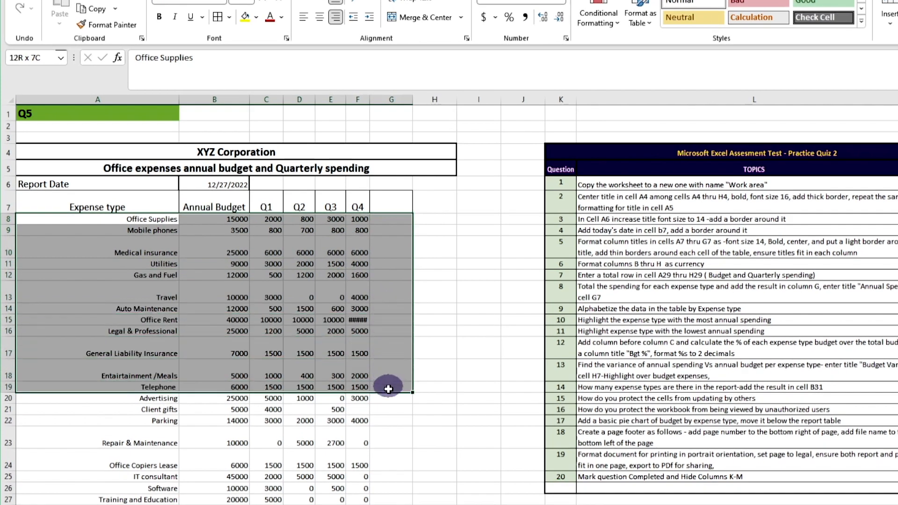
left_click_drag(388, 388, 377, 499)
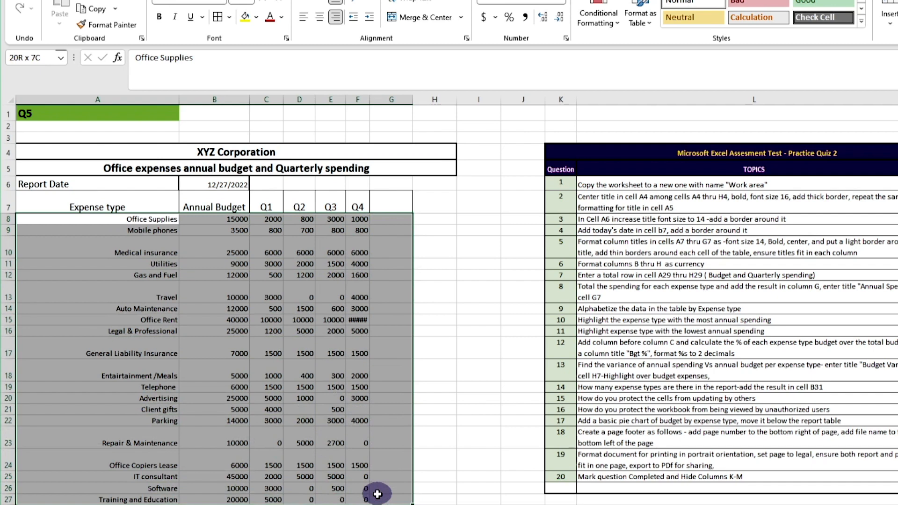
left_click(228, 17)
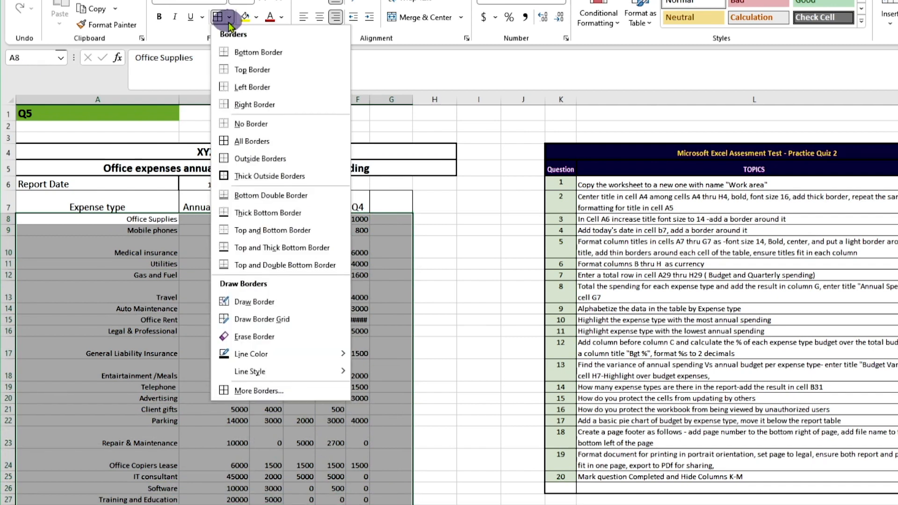
left_click(243, 142)
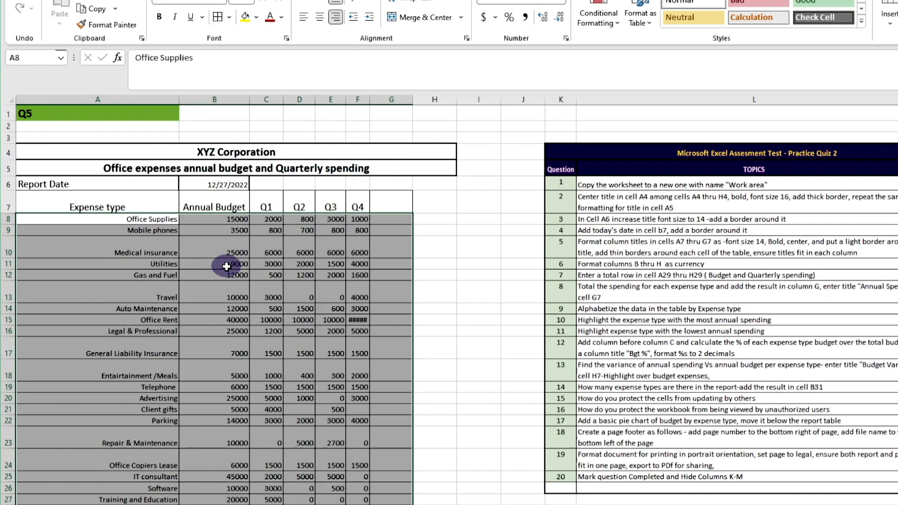
Step: Widen column F so the Office Rent Q4 value 10000 shows instead of #####
left_click(357, 321)
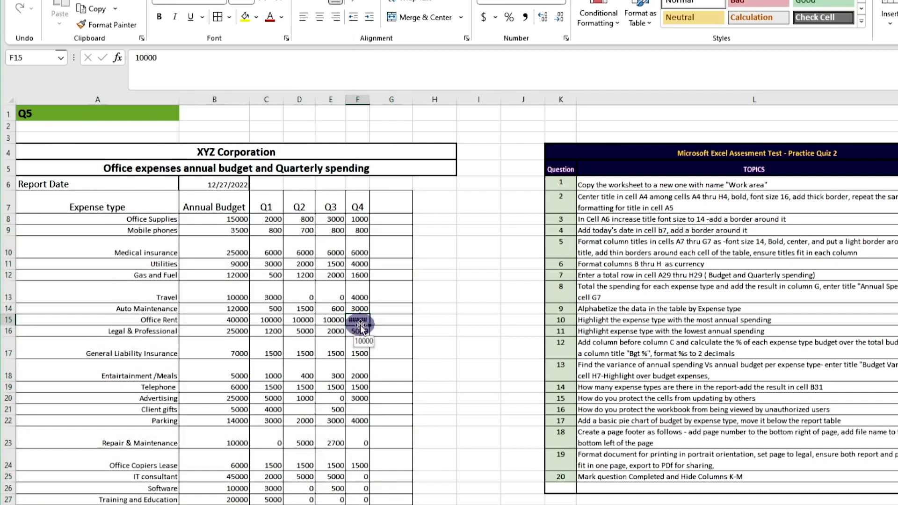
left_click(361, 100)
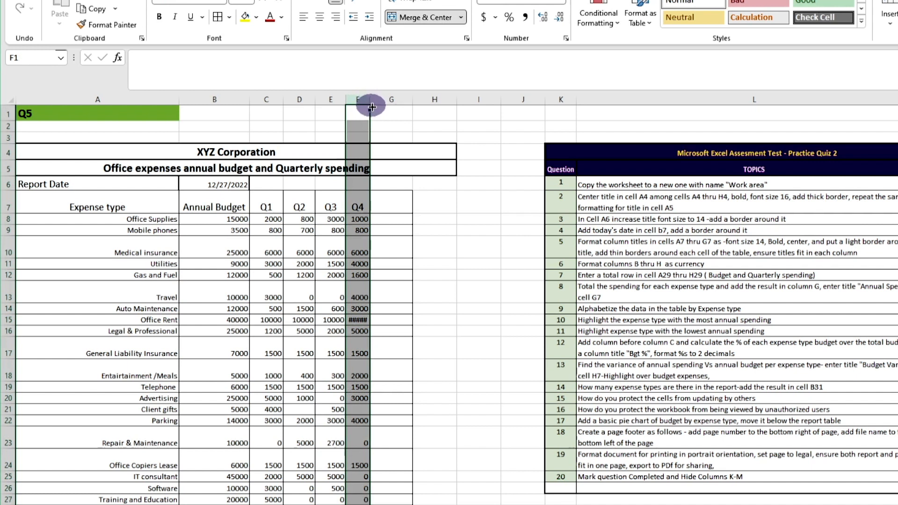
left_click_drag(369, 104, 371, 104)
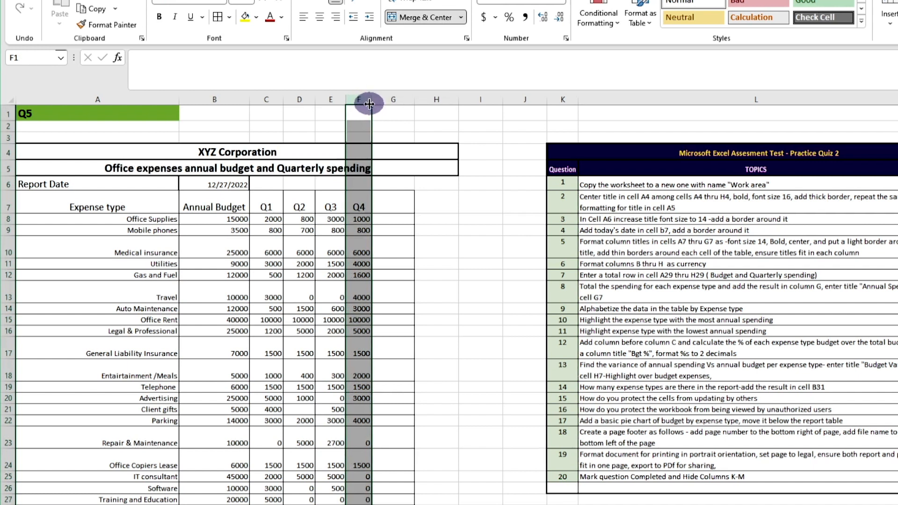
left_click(358, 227)
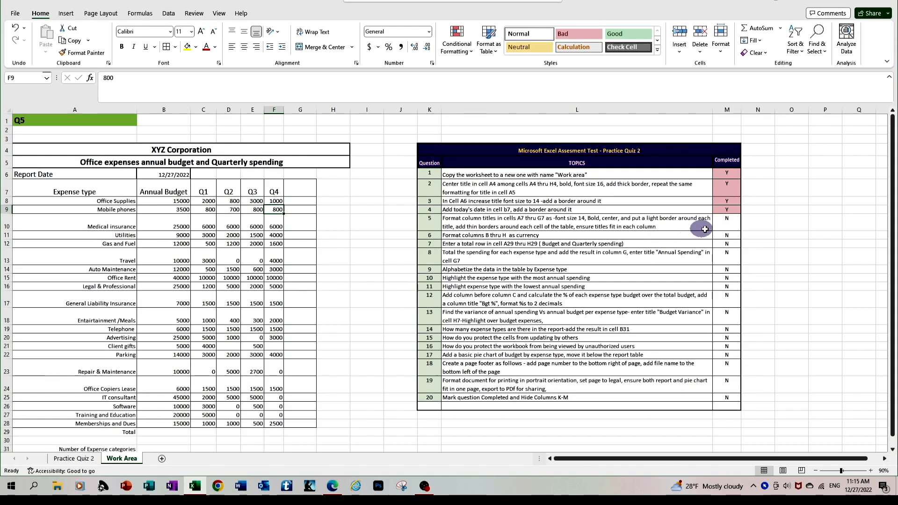
left_click(731, 229)
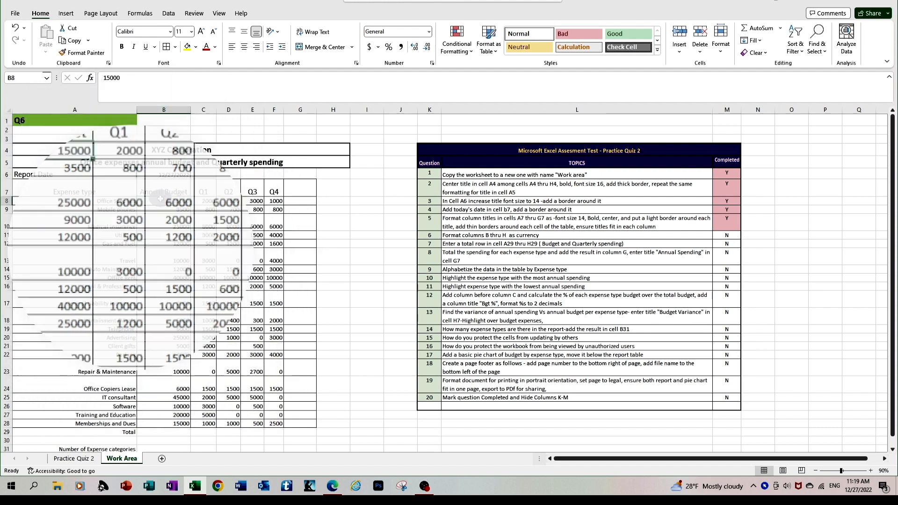
Step: Select the budget figures starting from B8
left_click_drag(177, 201, 275, 422)
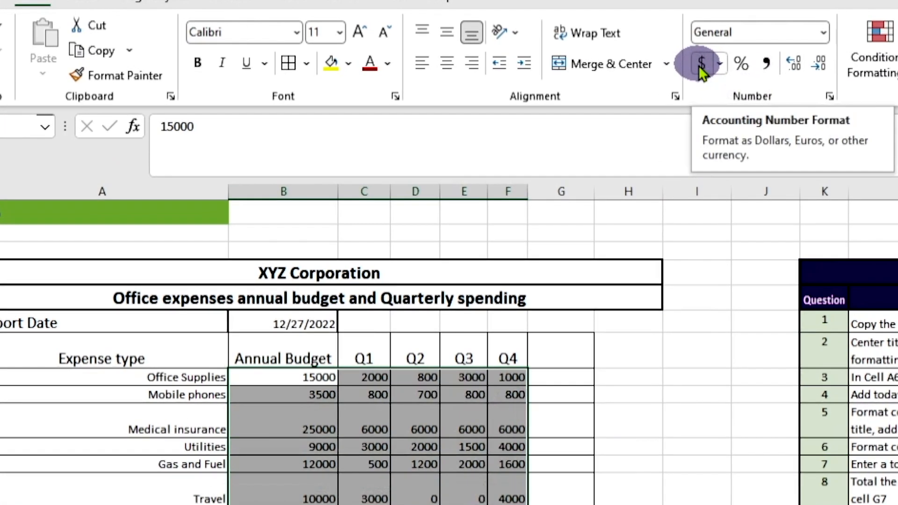
left_click(370, 49)
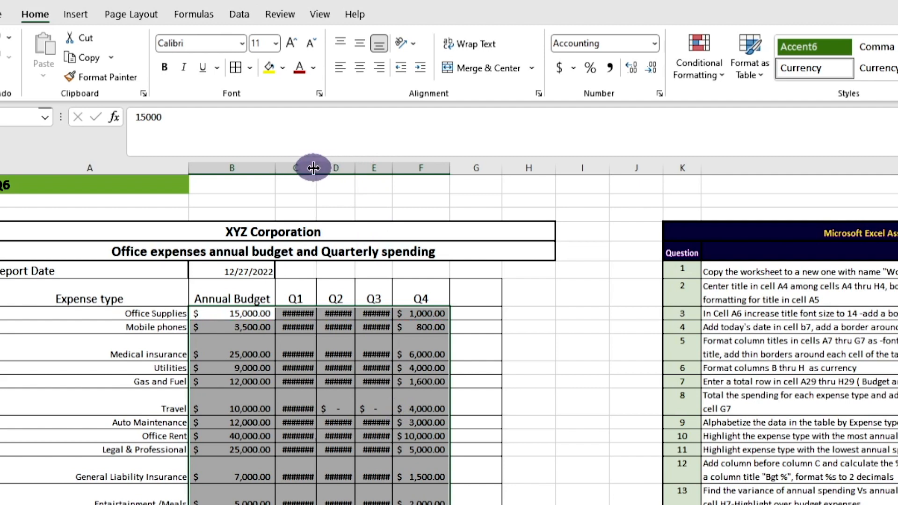
left_click_drag(304, 168, 387, 171)
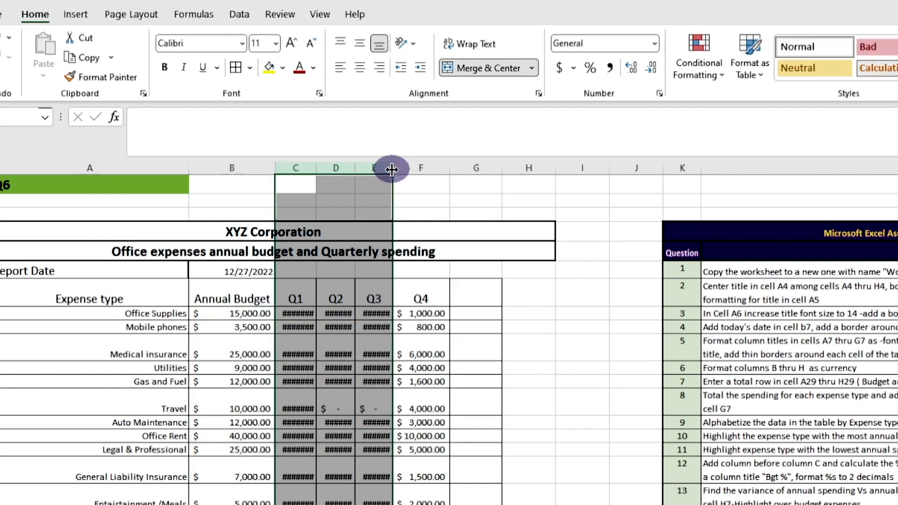
double_click(392, 169)
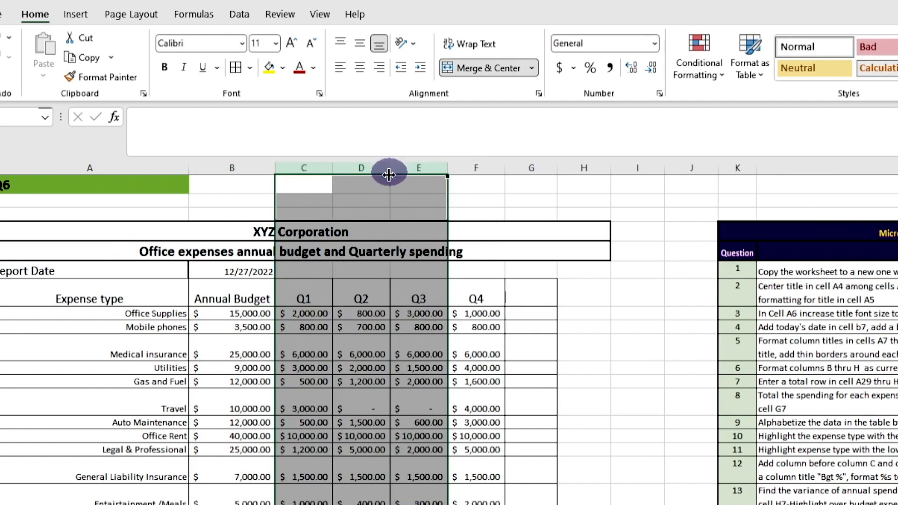
left_click(384, 460)
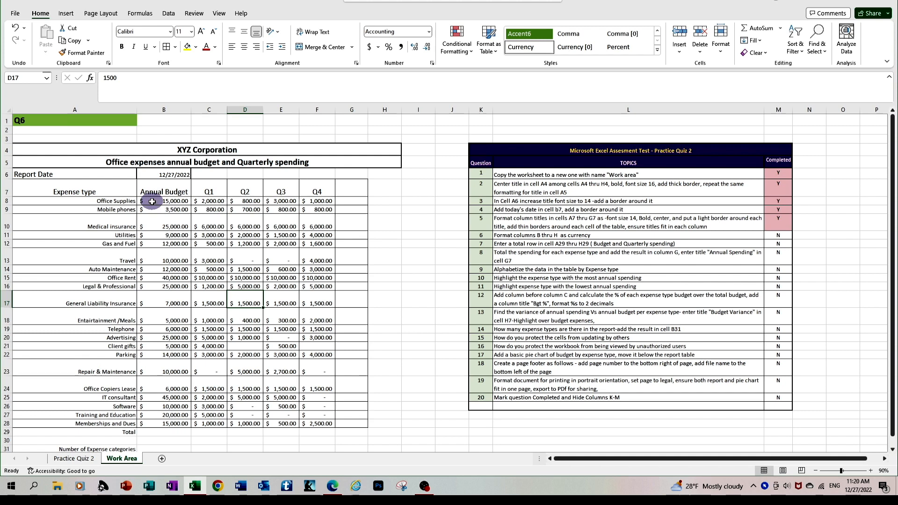
key("ctrl+z")
key("ctrl+z")
key("ctrl+z")
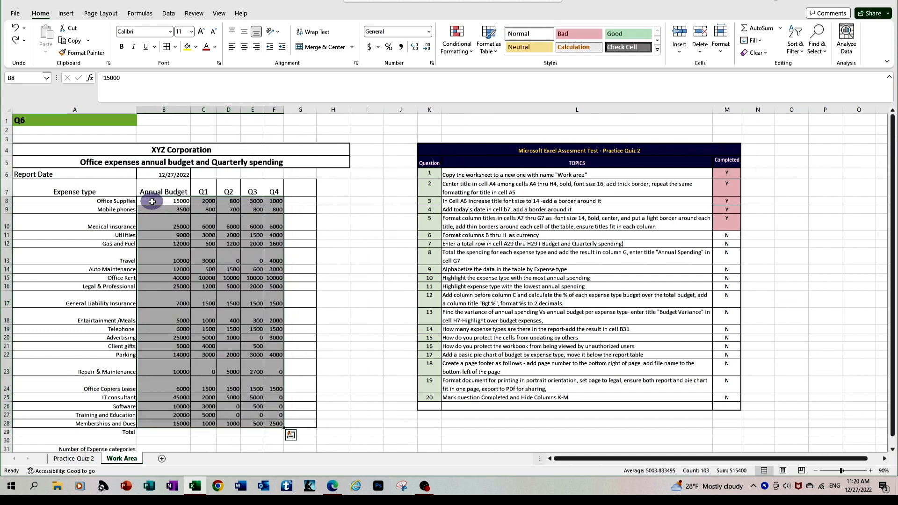
Step: Format B8:F28 as Currency with the red parenthesised negative number style
left_click_drag(152, 201, 279, 423)
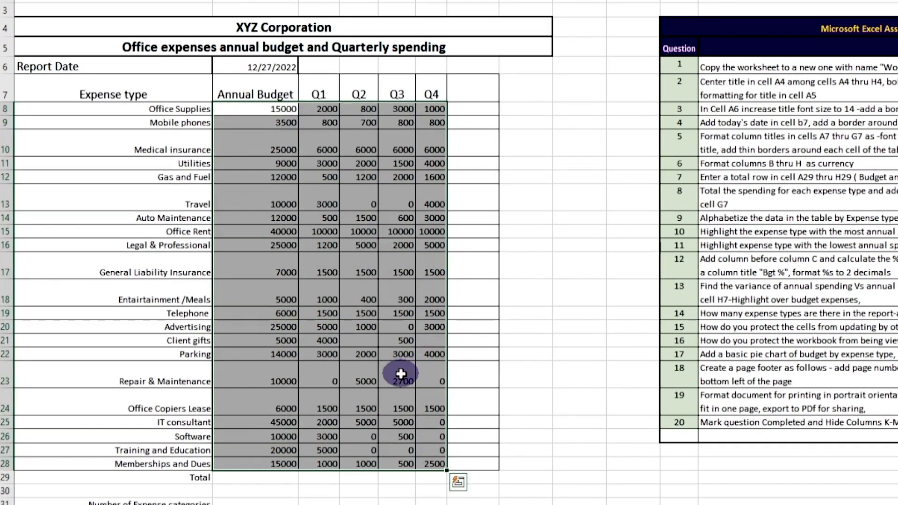
right_click(255, 372)
left_click(474, 304)
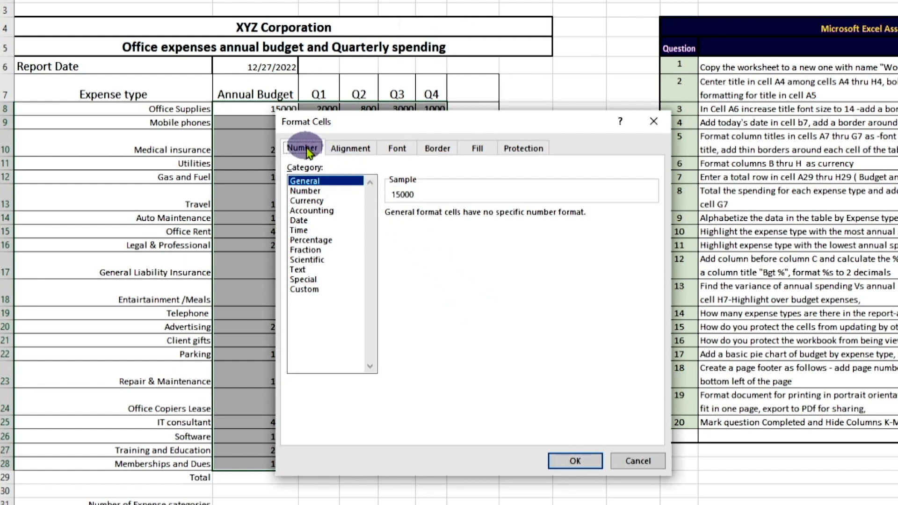
left_click(308, 201)
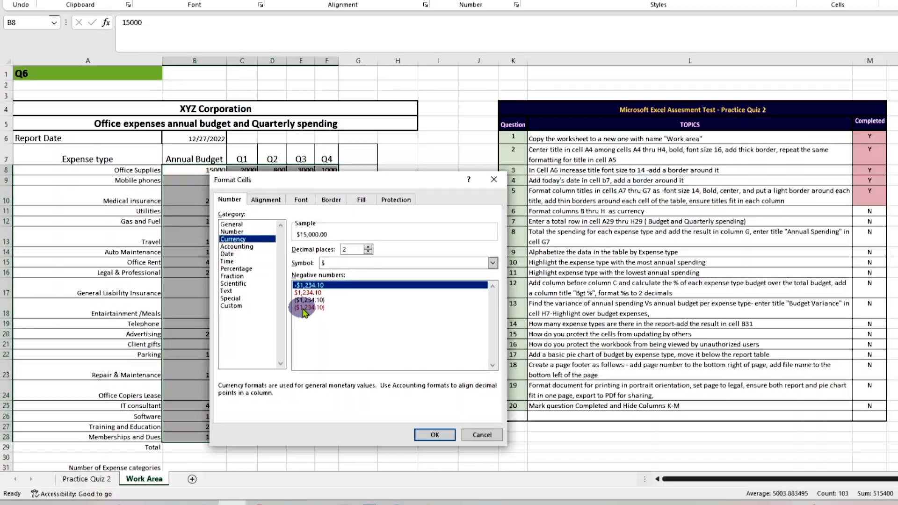
left_click(402, 292)
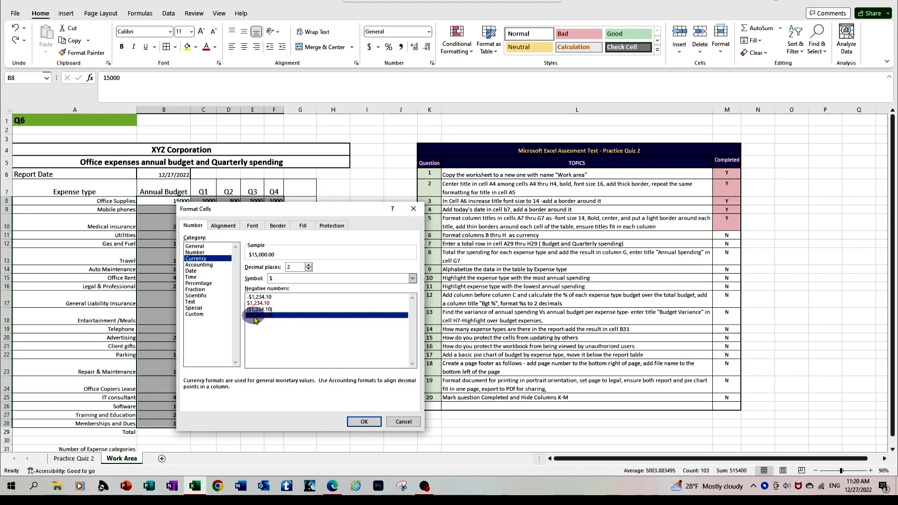
left_click(353, 423)
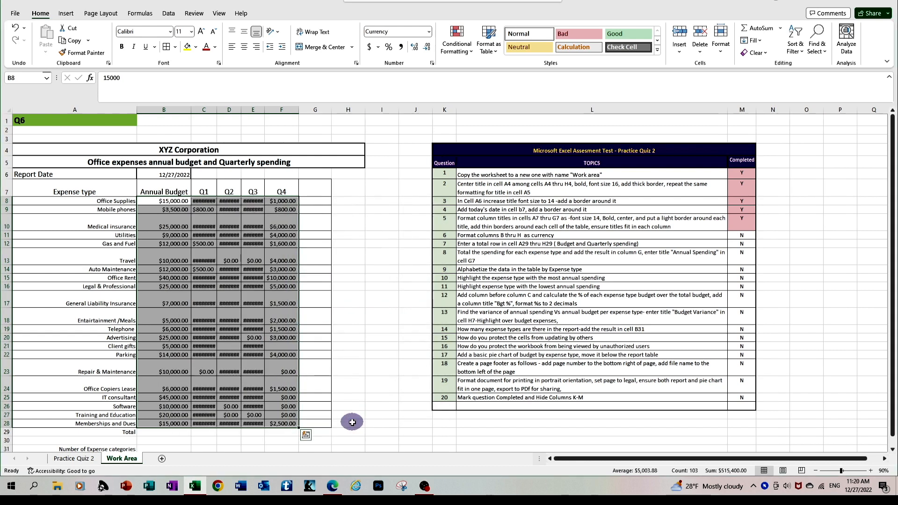
Step: Auto-fit columns C through F so every currency amount displays fully
left_click(205, 110)
left_click_drag(206, 110, 296, 107)
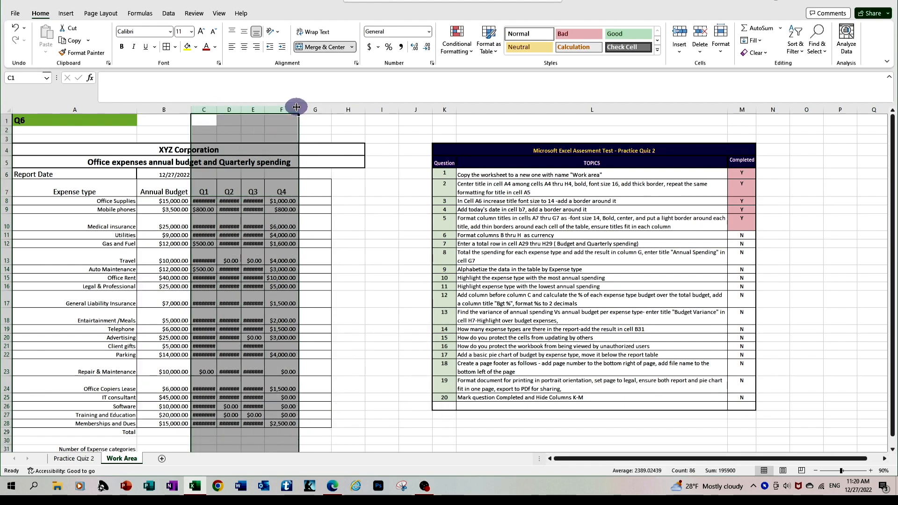
double_click(298, 108)
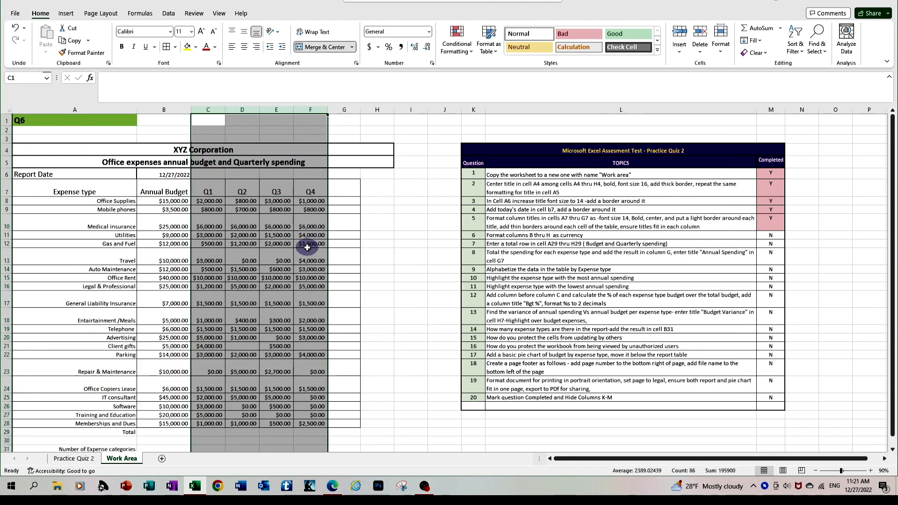
left_click(306, 246)
left_click_drag(173, 201, 272, 222)
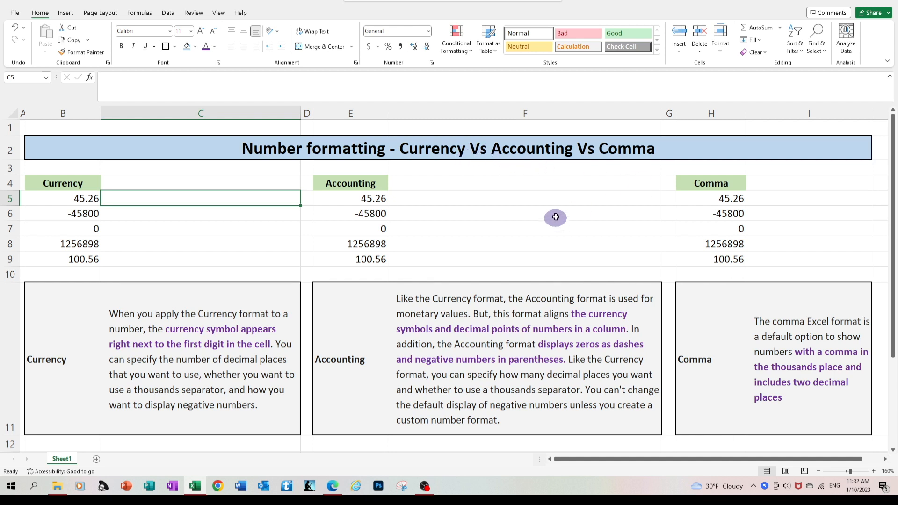
Step: Format the Currency samples B5:B9 as Currency, showing $45.26 through $100.56
left_click_drag(65, 199, 66, 260)
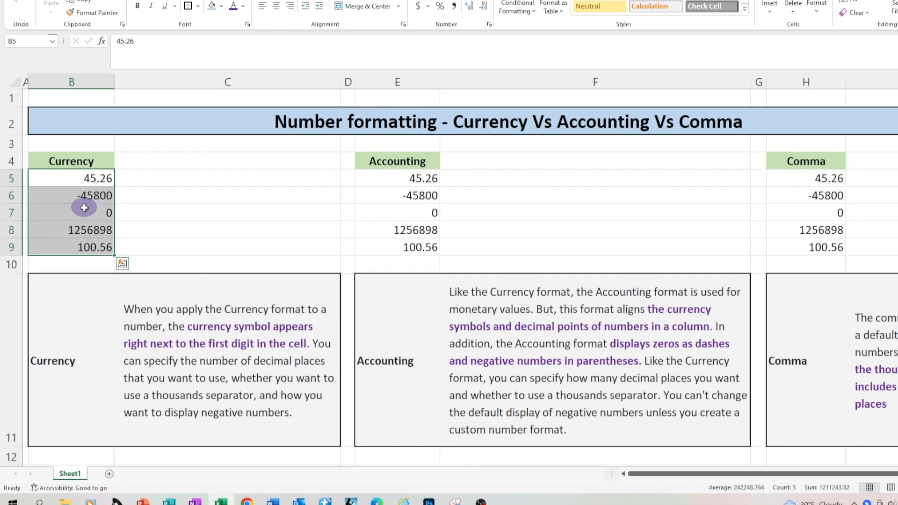
right_click(78, 229)
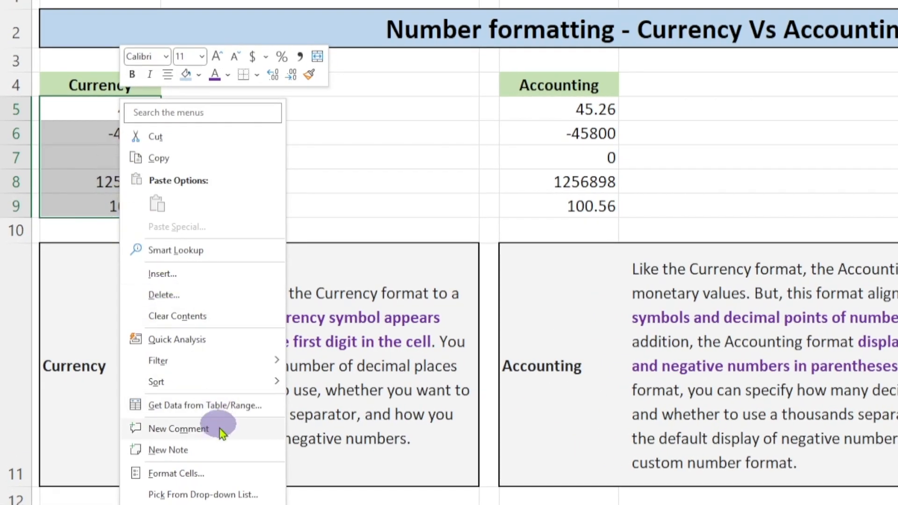
left_click(206, 475)
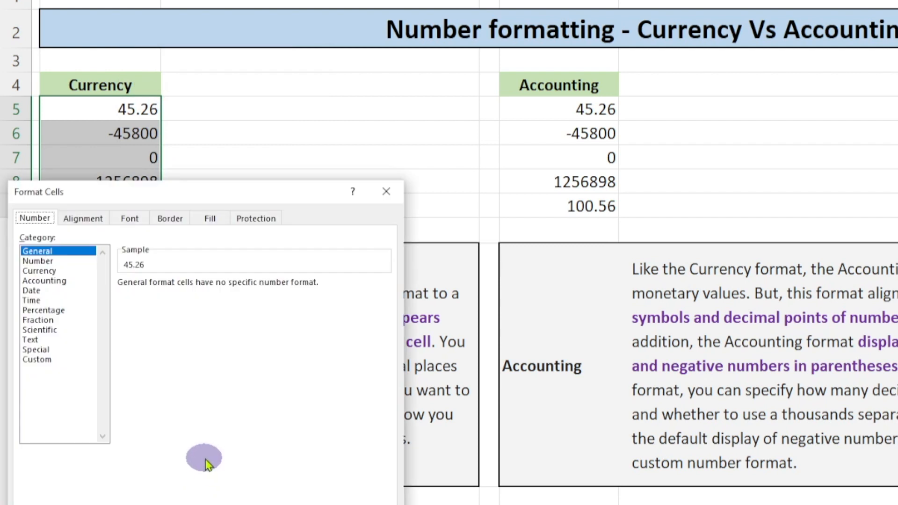
left_click(41, 271)
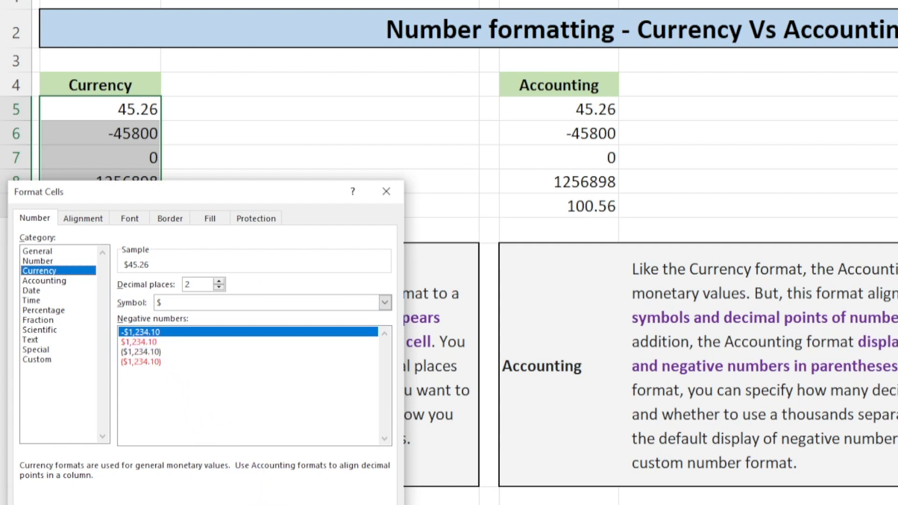
key("Return")
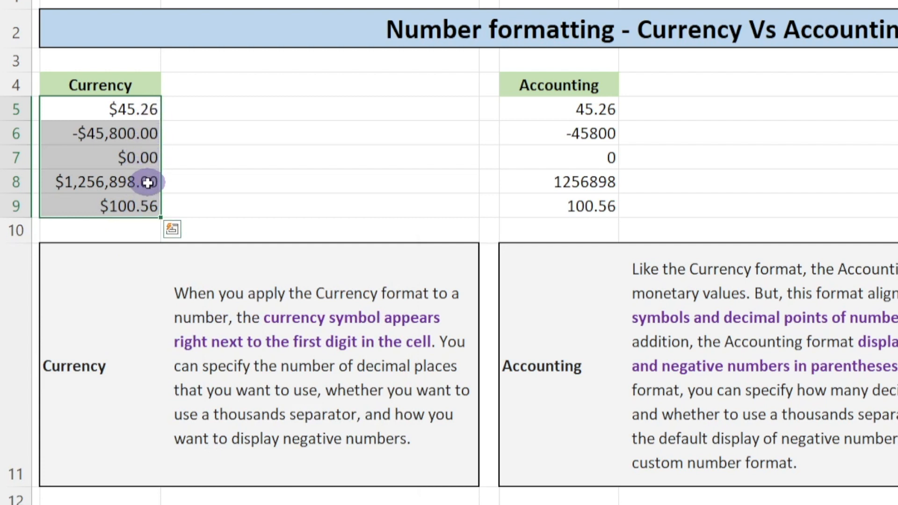
left_click(454, 162)
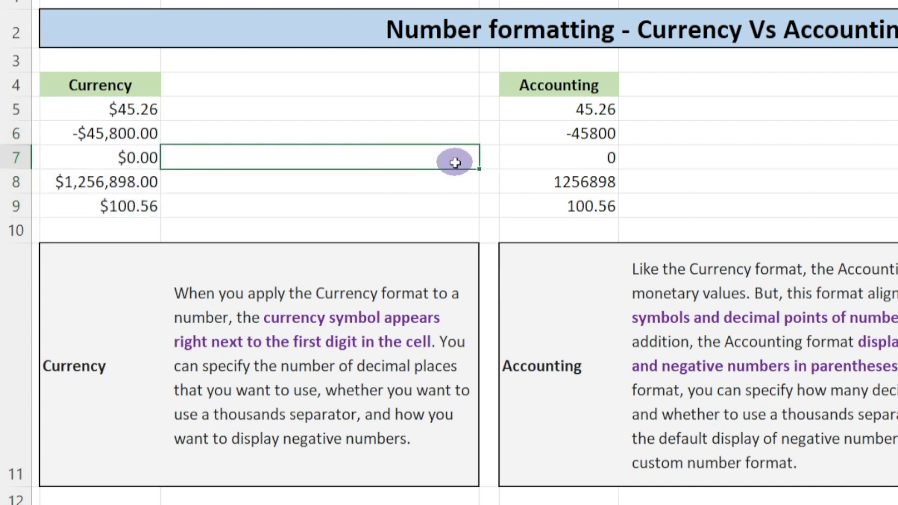
Step: Apply Accounting Number Format to the Accounting example values E5:E9
left_click(555, 105)
left_click_drag(555, 106, 567, 208)
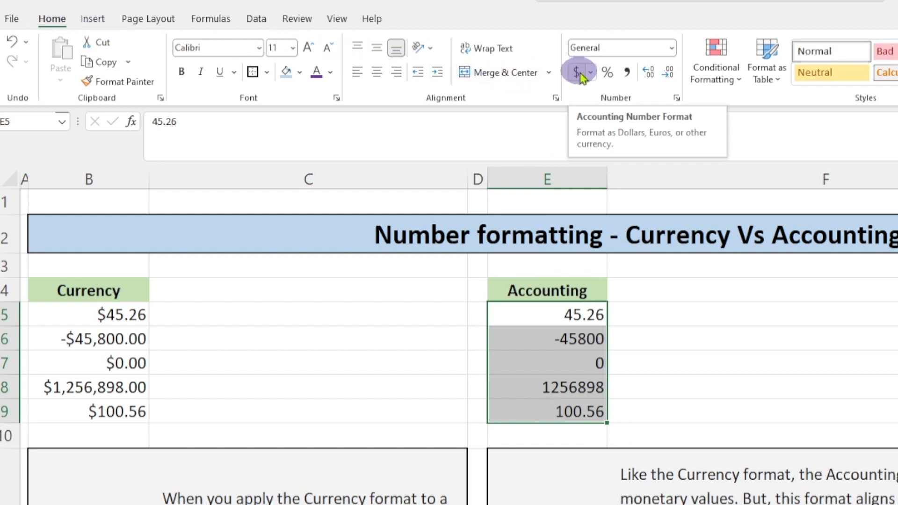
left_click(578, 73)
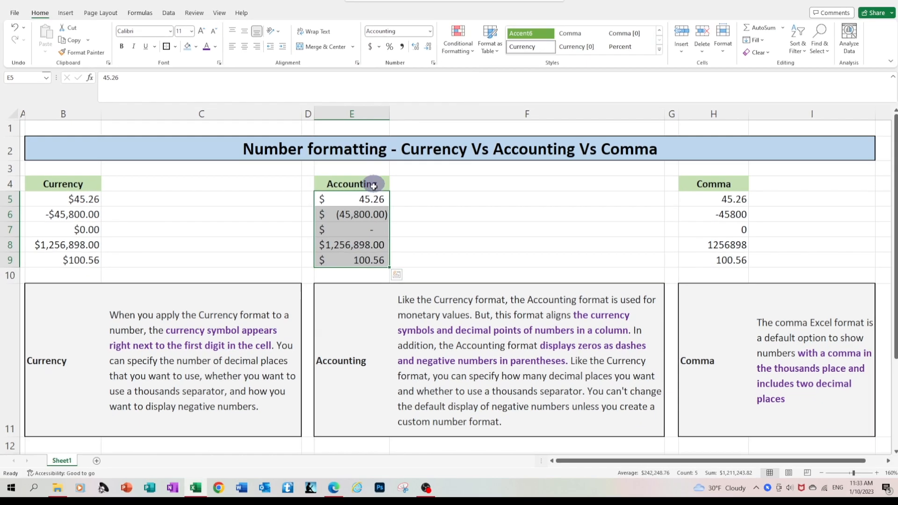
left_click(397, 211)
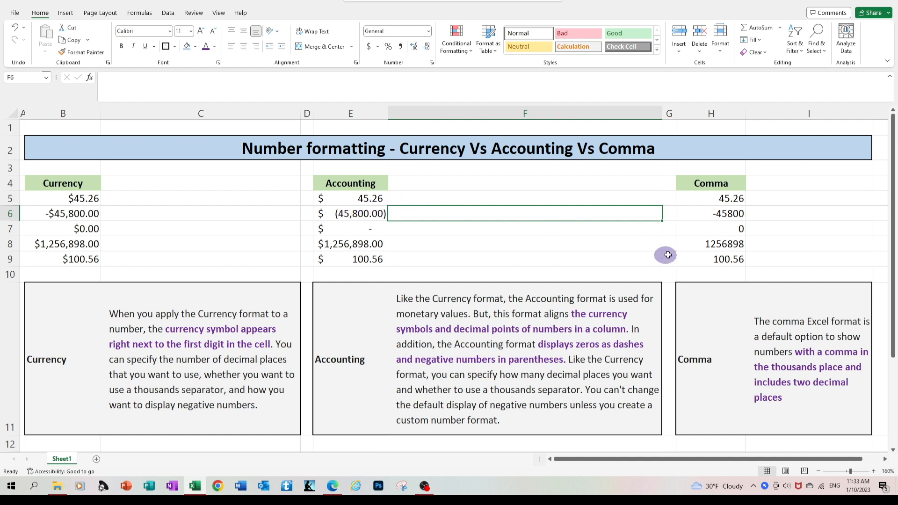
Step: Apply Comma Style to the Comma example values H5:H9
left_click(705, 198)
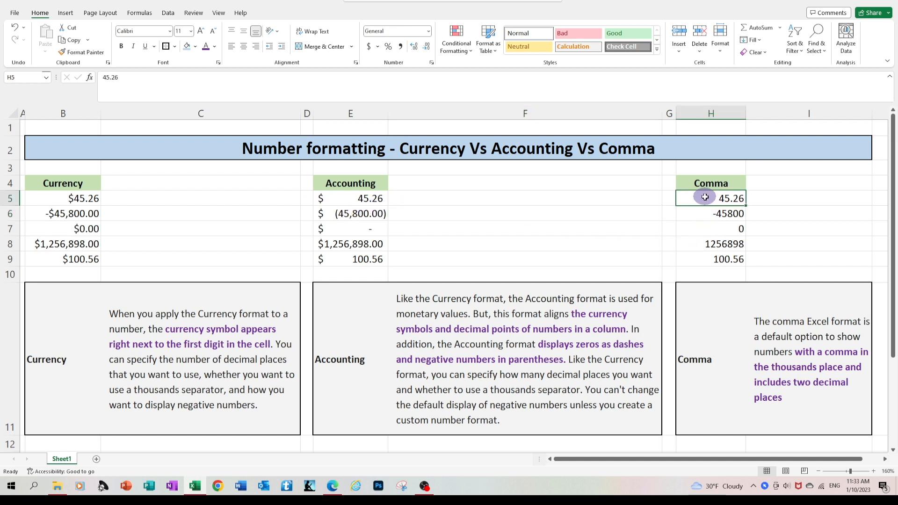
left_click_drag(705, 197, 709, 253)
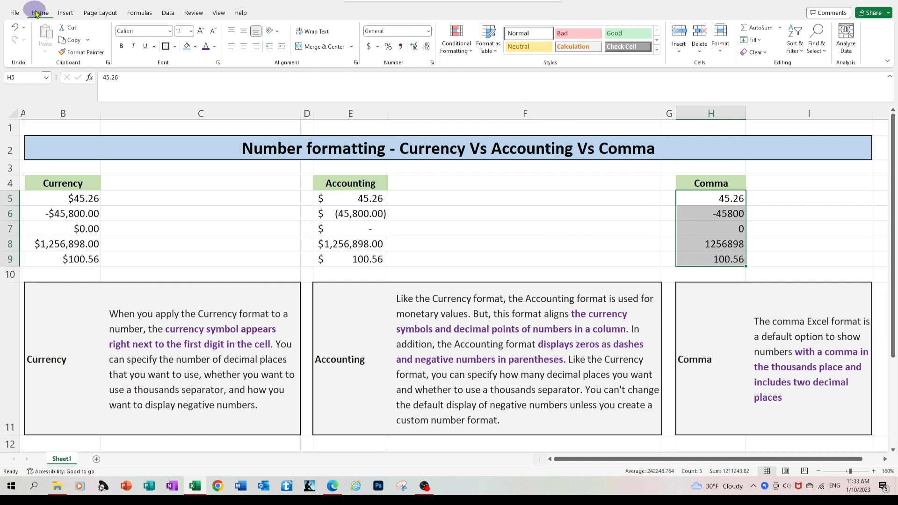
left_click(401, 47)
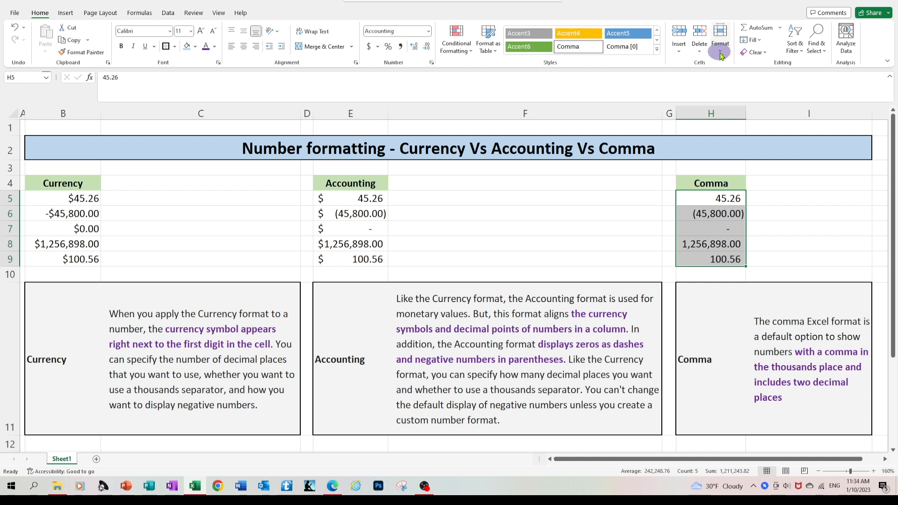
left_click(786, 207)
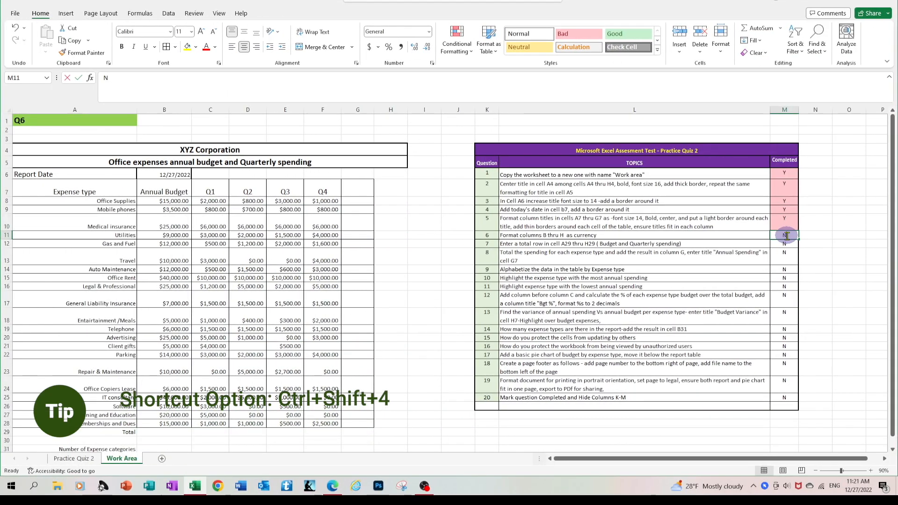
Step: Enter Y in M11 to mark question 6 as completed
type("Y")
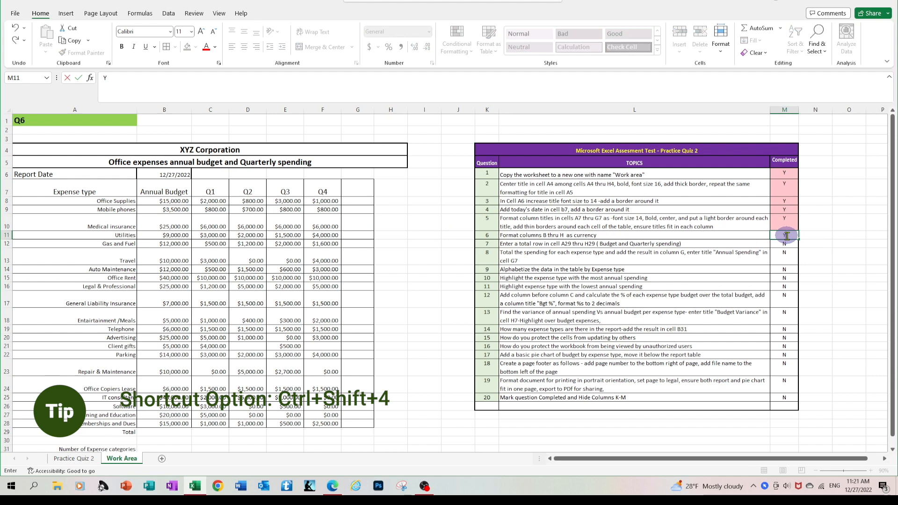
key("Return")
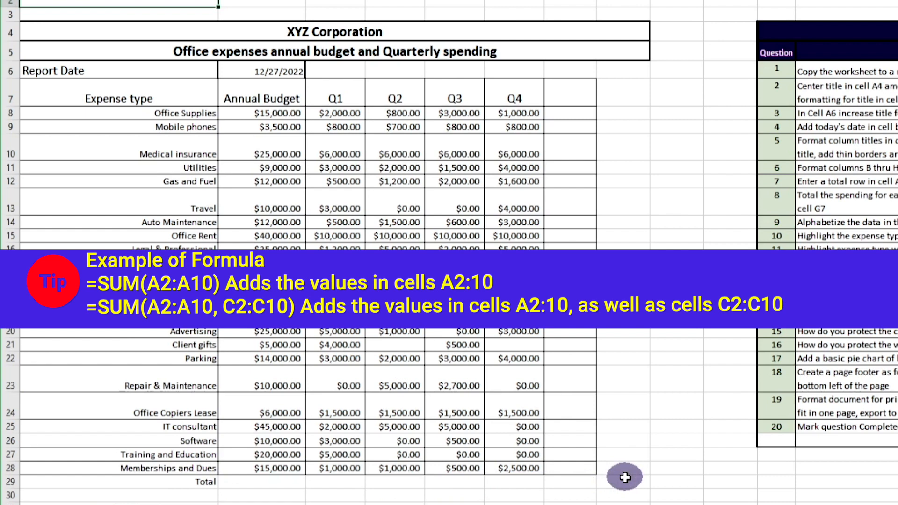
Step: AutoSum the Annual Budget column in B29 with =SUM(B8:B28), giving $319,500.00
left_click(270, 481)
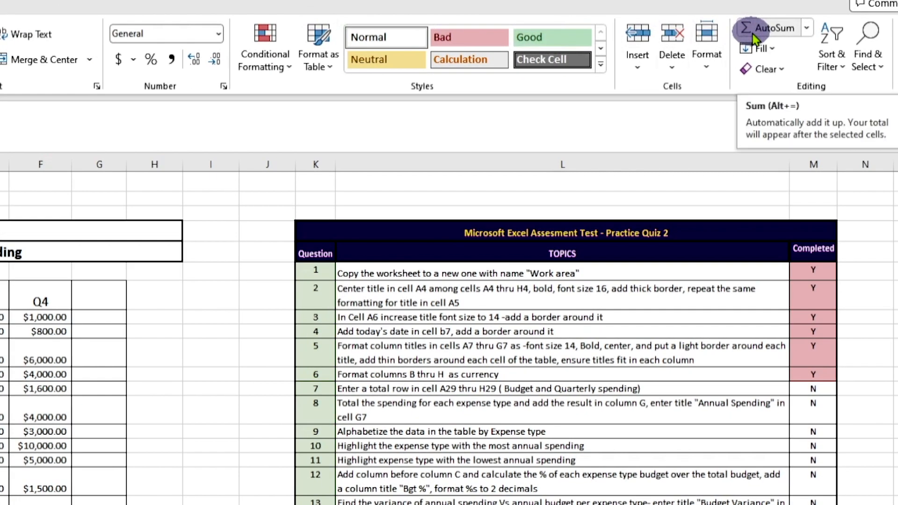
left_click(754, 37)
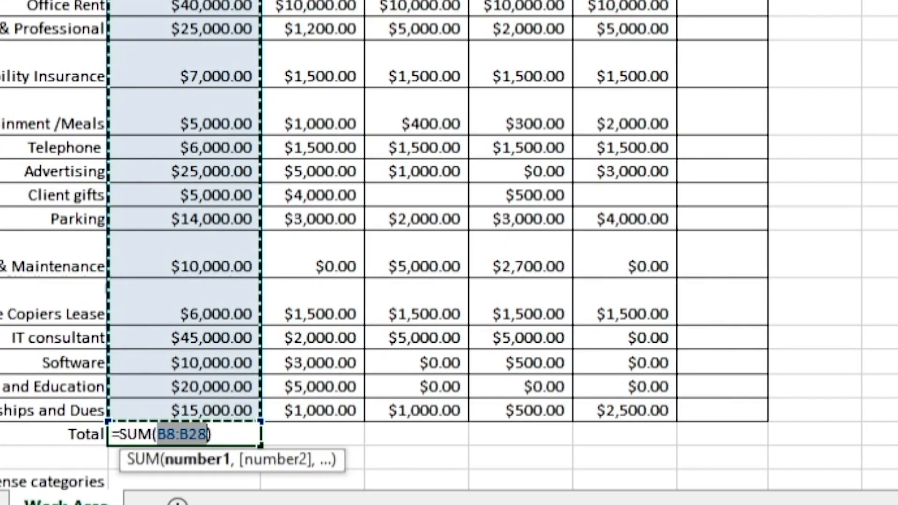
key("Return")
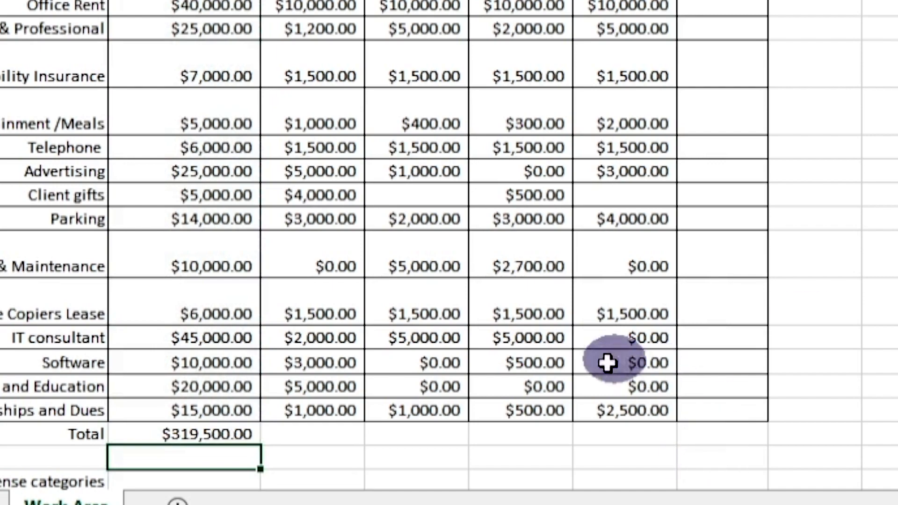
left_click(311, 437)
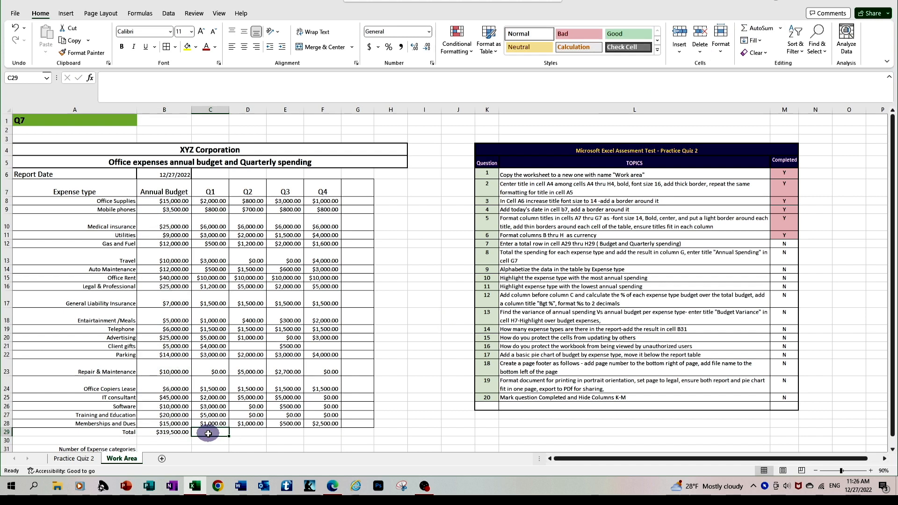
Step: Add Total-row sums for Q1 ($55,500.00) via Alt+= and Q2 ($46,100.00) via =SUM(D8:D28)
key("alt+equal")
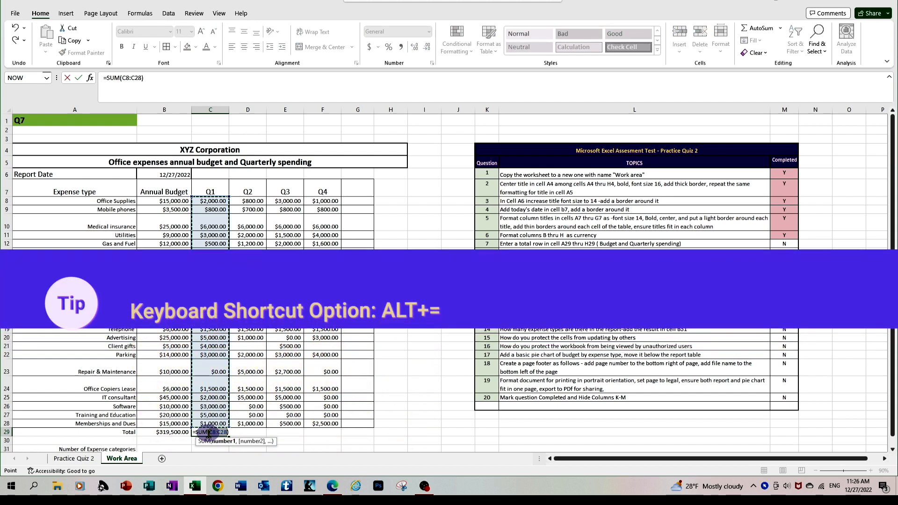
key("Return")
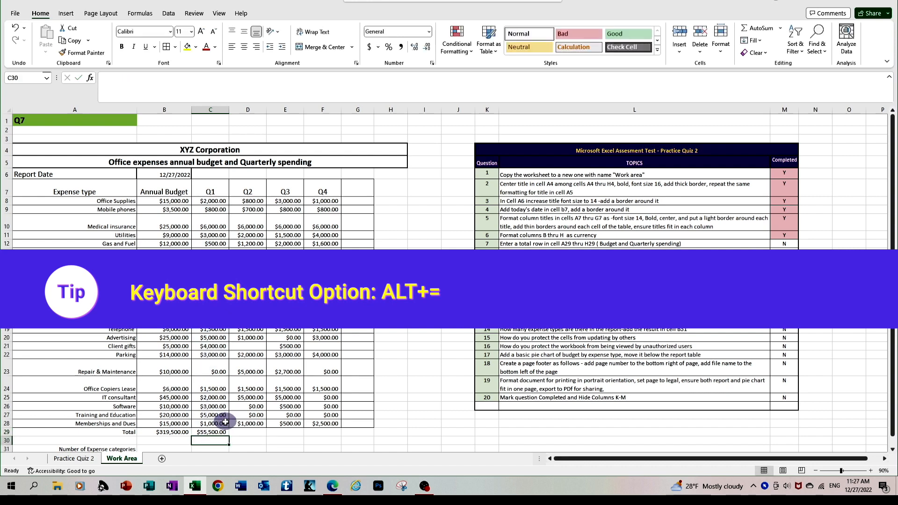
left_click(247, 431)
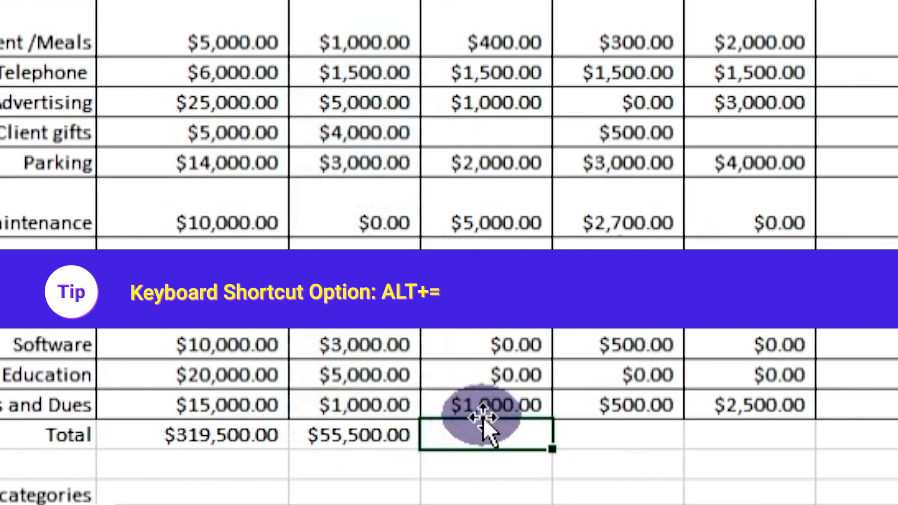
type("=sum")
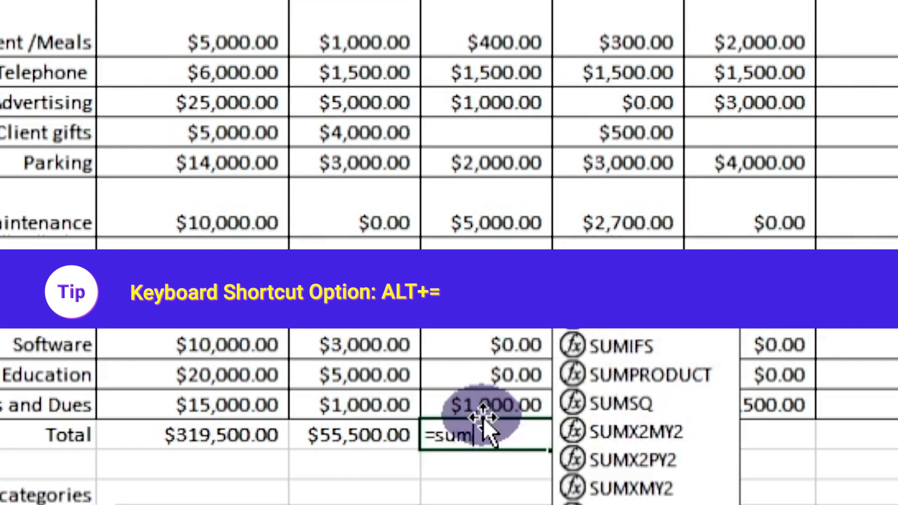
type("(")
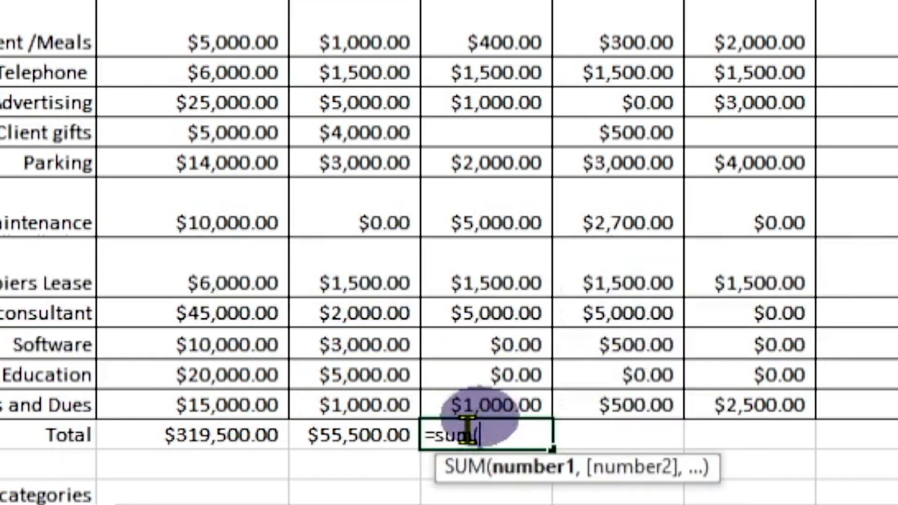
left_click_drag(487, 4, 510, 400)
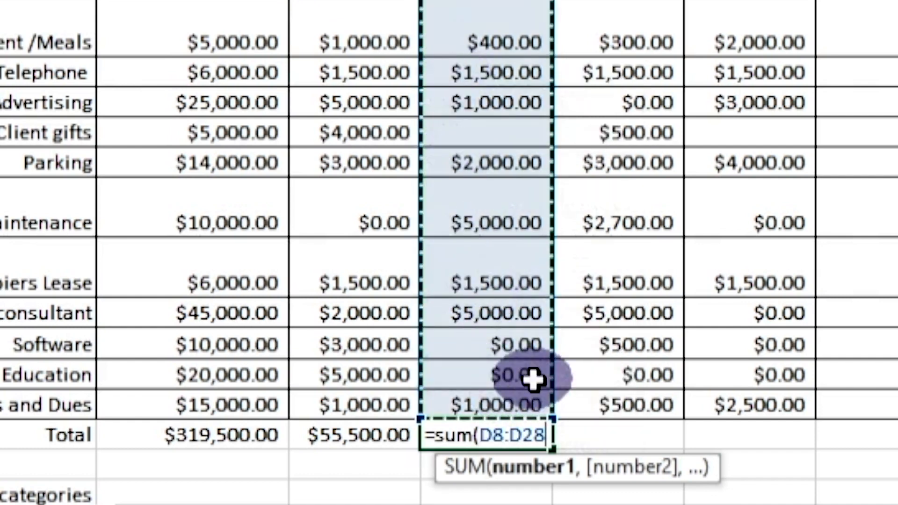
type(")")
key("Return")
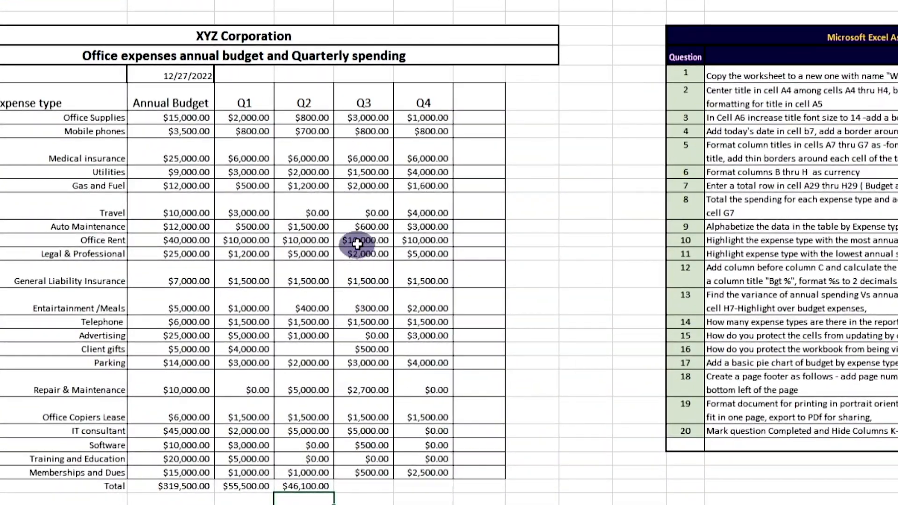
Step: Copy the Q2 sum formula into the Q3 and Q4 totals, formatting Q4 as currency
left_click(305, 476)
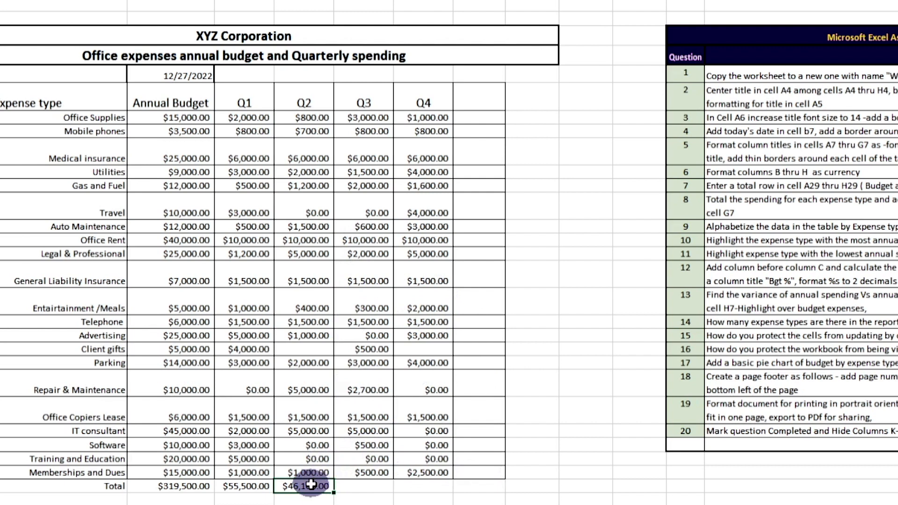
right_click(311, 484)
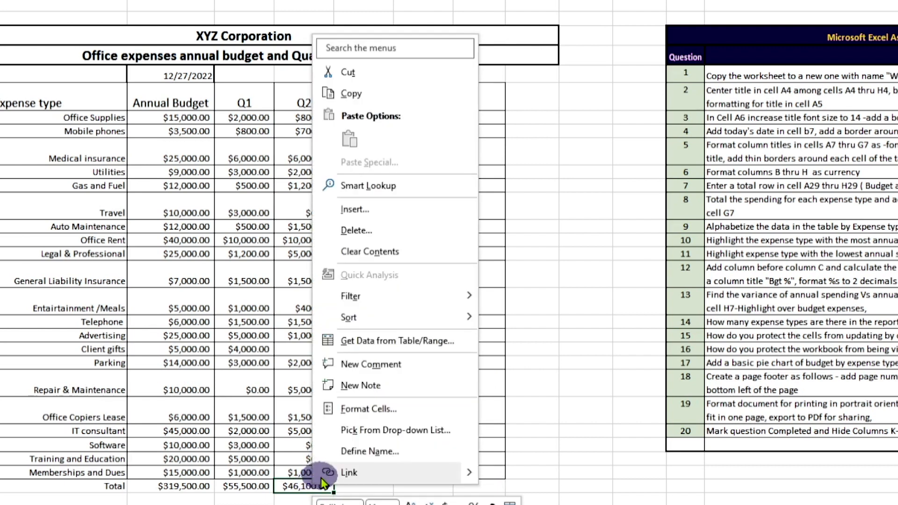
left_click(360, 94)
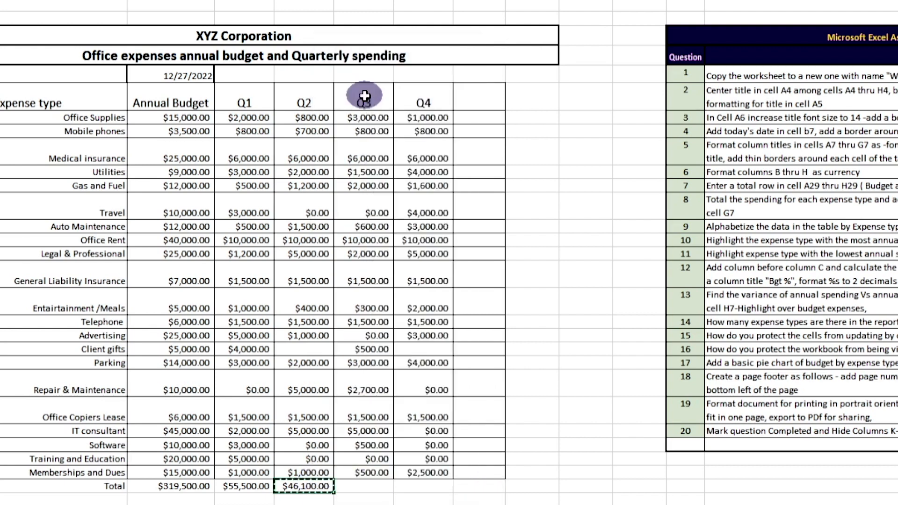
left_click(362, 487)
right_click(361, 488)
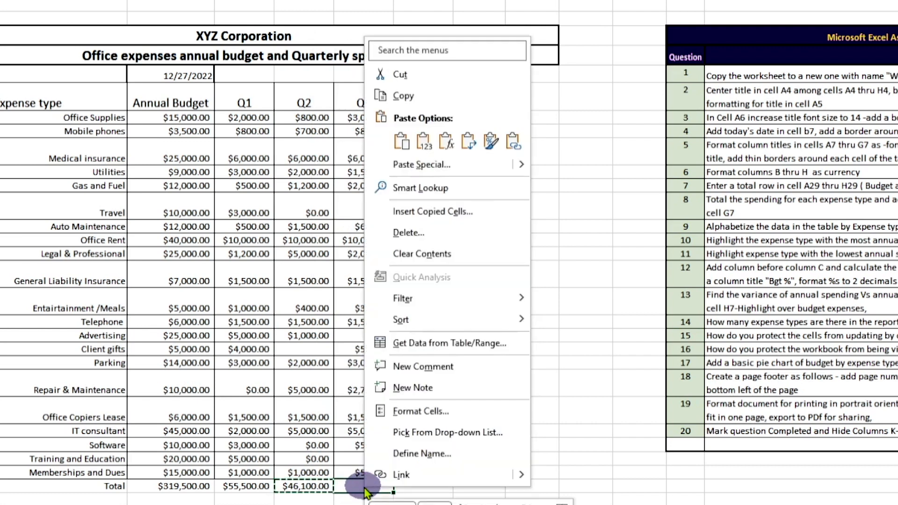
left_click(401, 142)
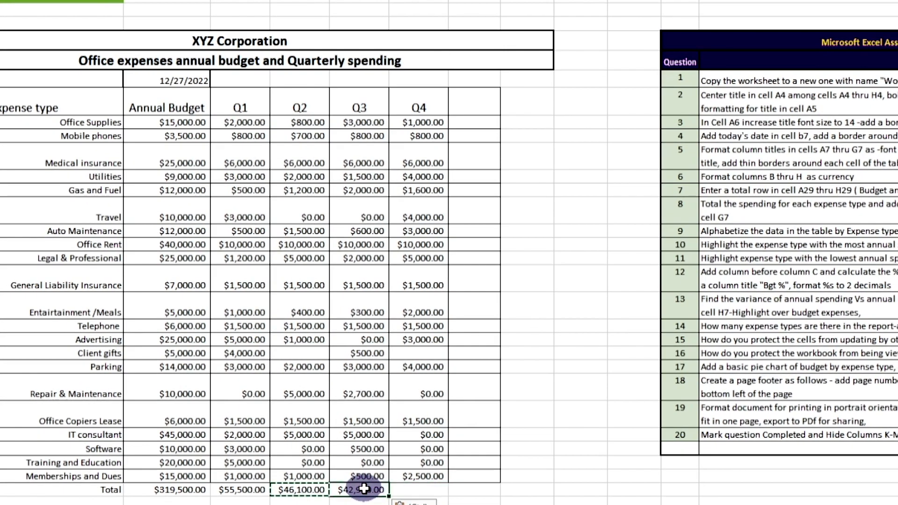
left_click(409, 486)
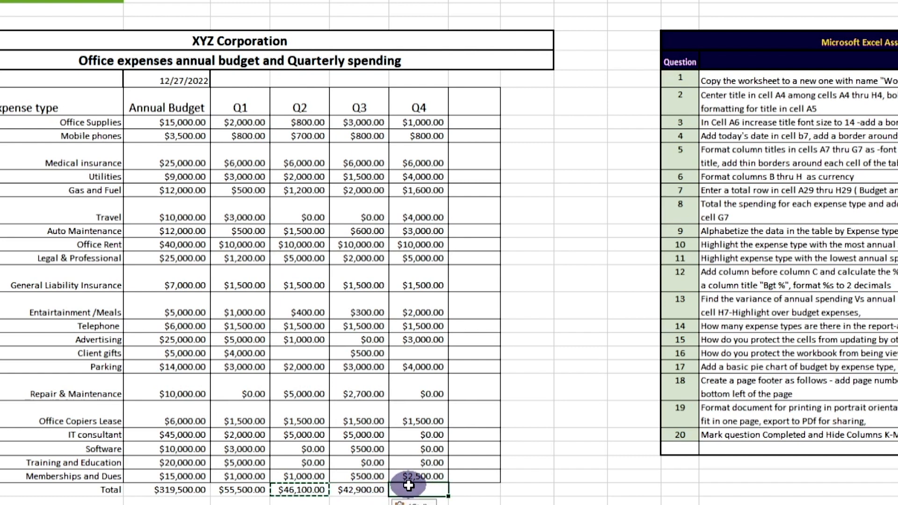
right_click(408, 486)
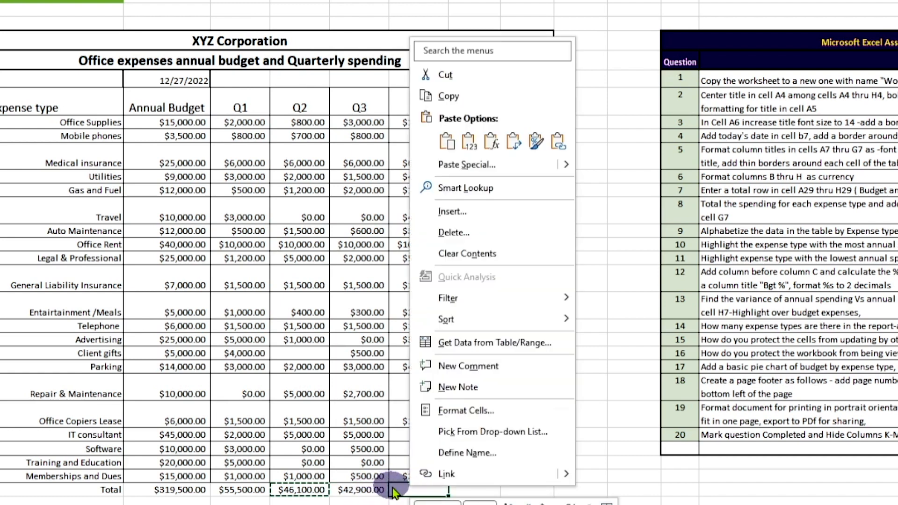
left_click(448, 143)
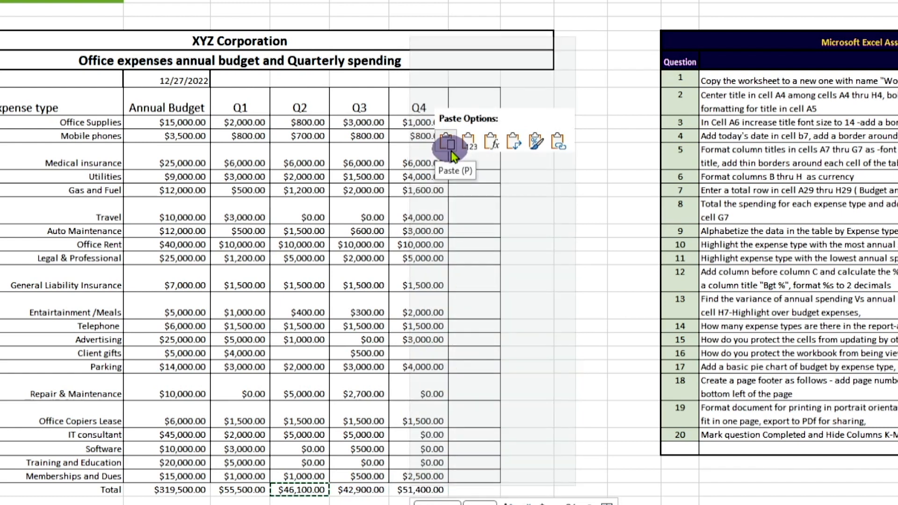
left_click(492, 143)
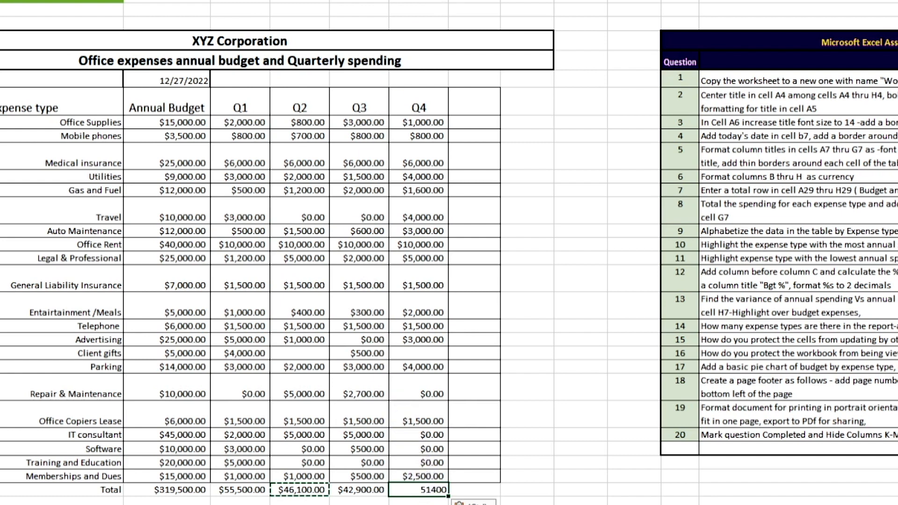
key("ctrl+shift+4")
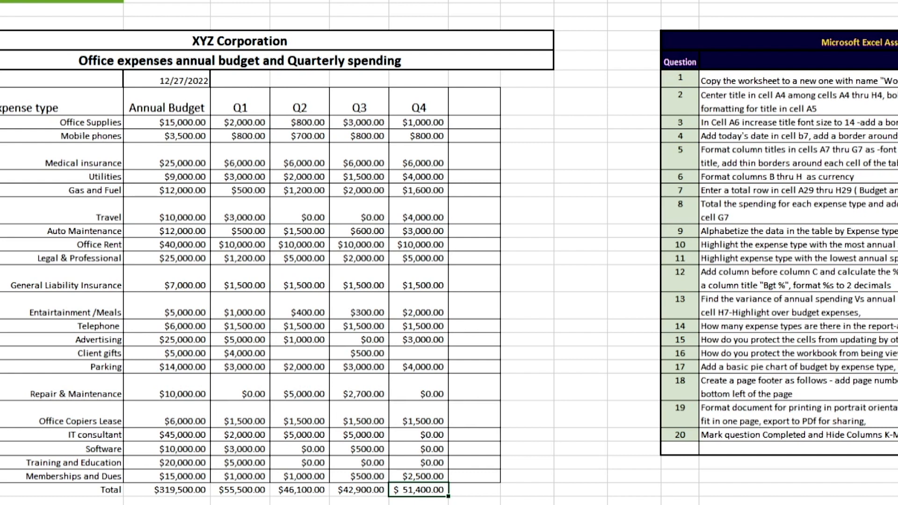
Step: Copy the Q4 total formula into G29:H29
right_click(419, 489)
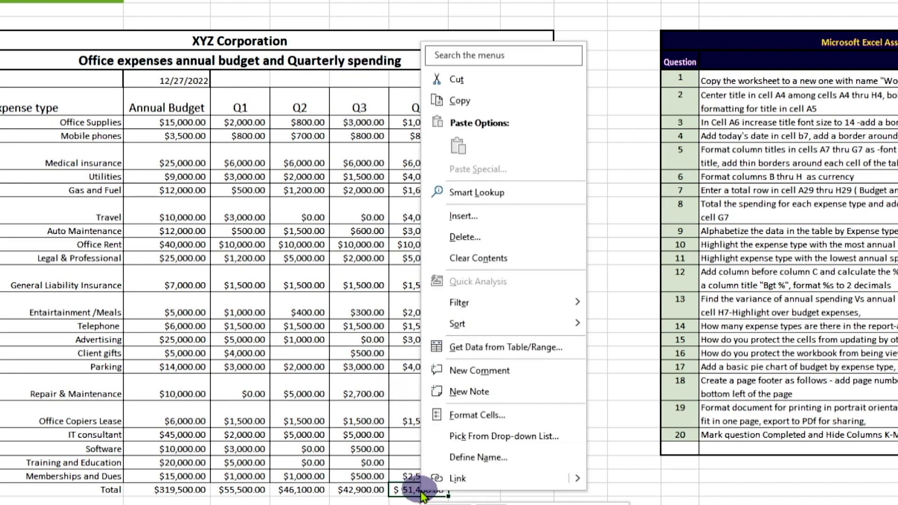
left_click(459, 100)
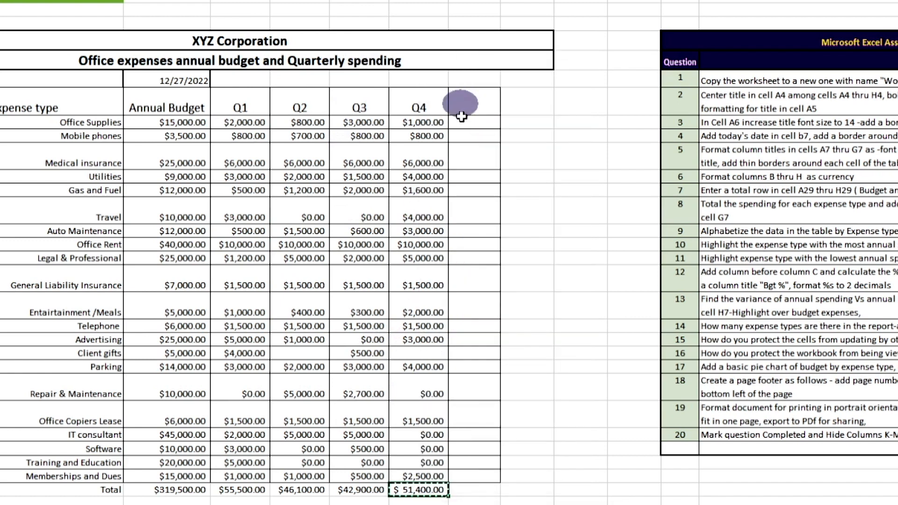
left_click(477, 487)
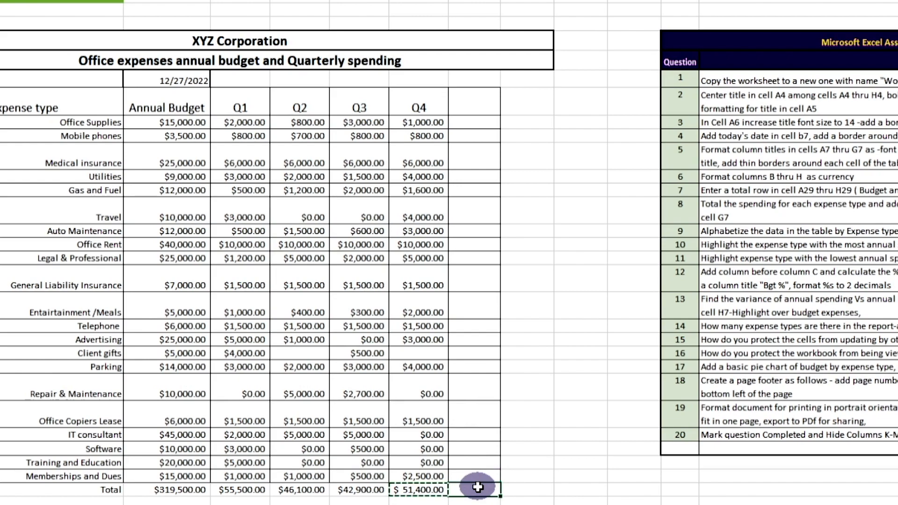
left_click_drag(477, 487, 511, 490)
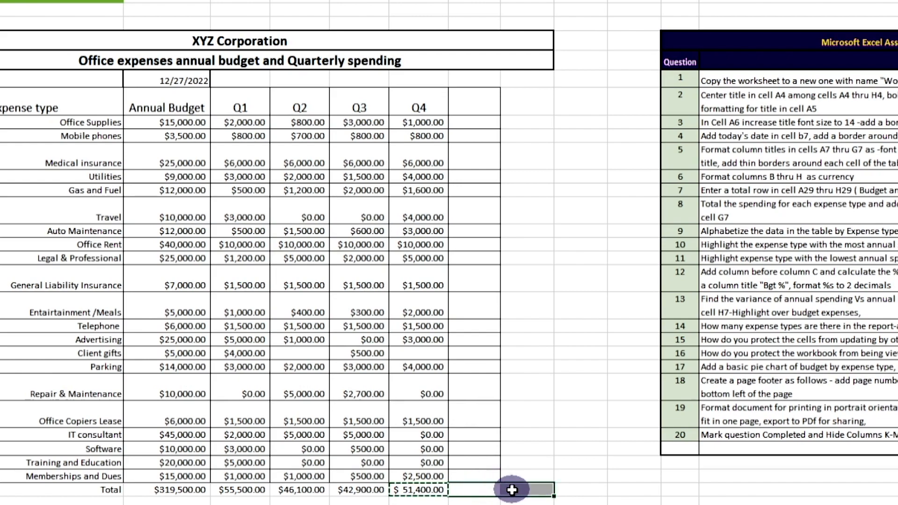
right_click(510, 489)
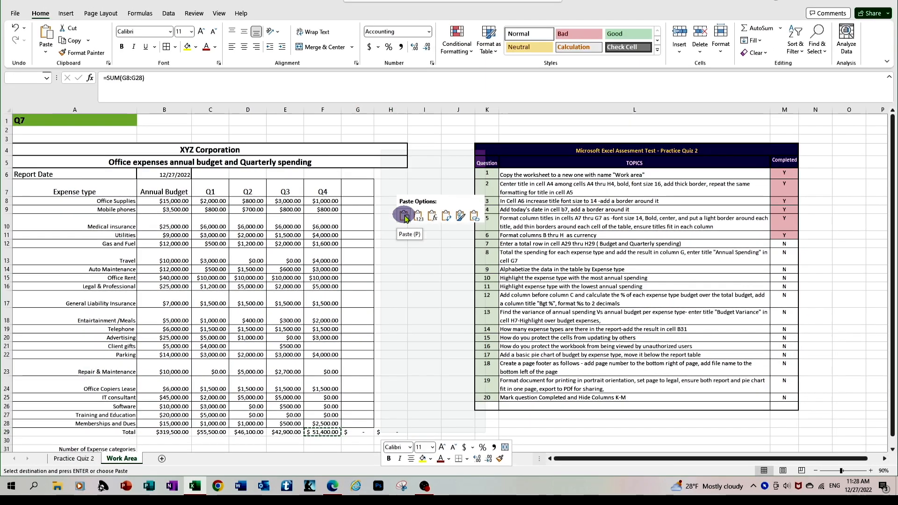
left_click(404, 216)
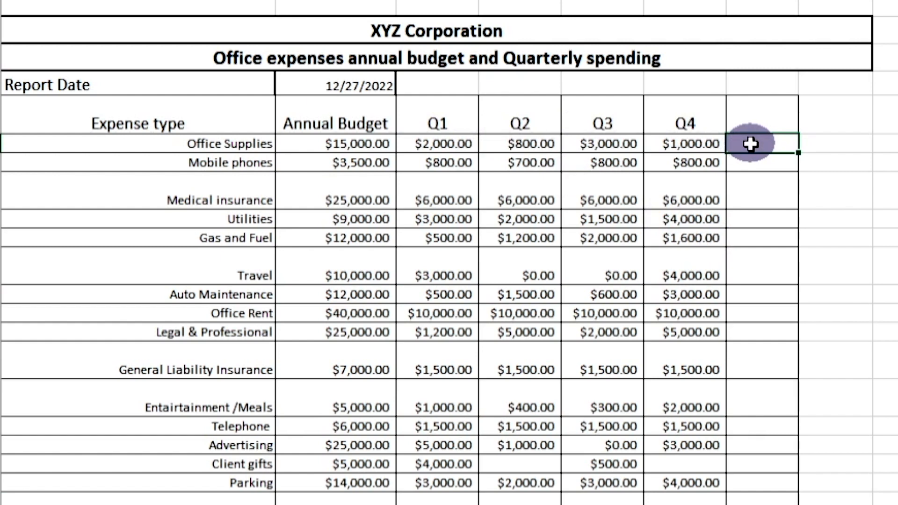
Step: Total Office Supplies in G8 with +C8+D8+E8+F8, giving $6,800.00
type("+")
left_click(425, 137)
type("+")
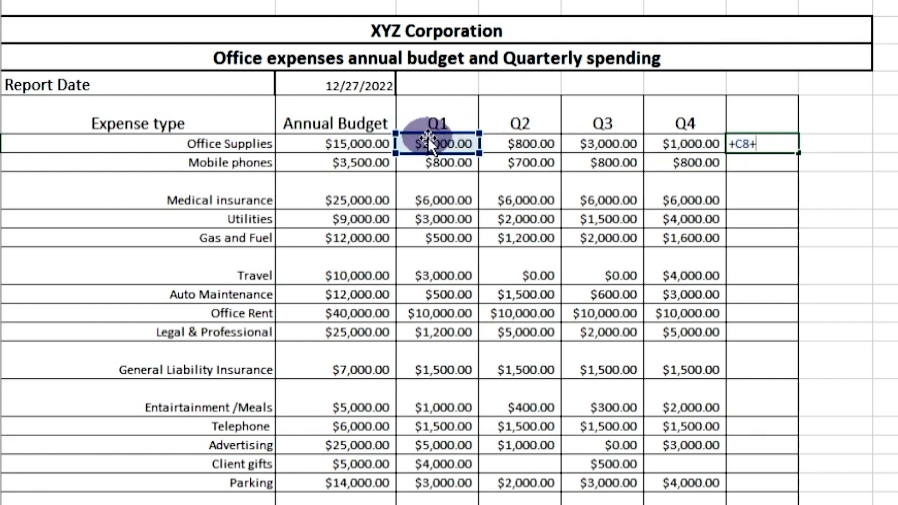
left_click(538, 142)
type("+")
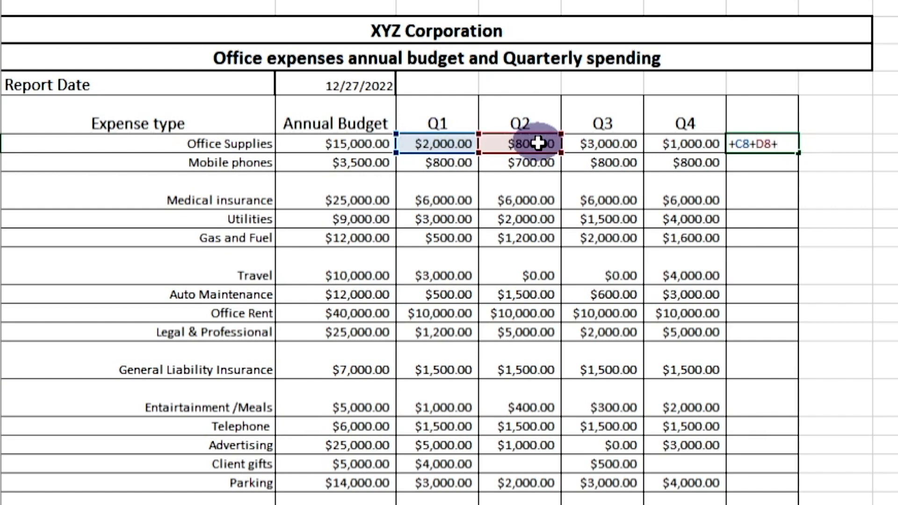
left_click(622, 144)
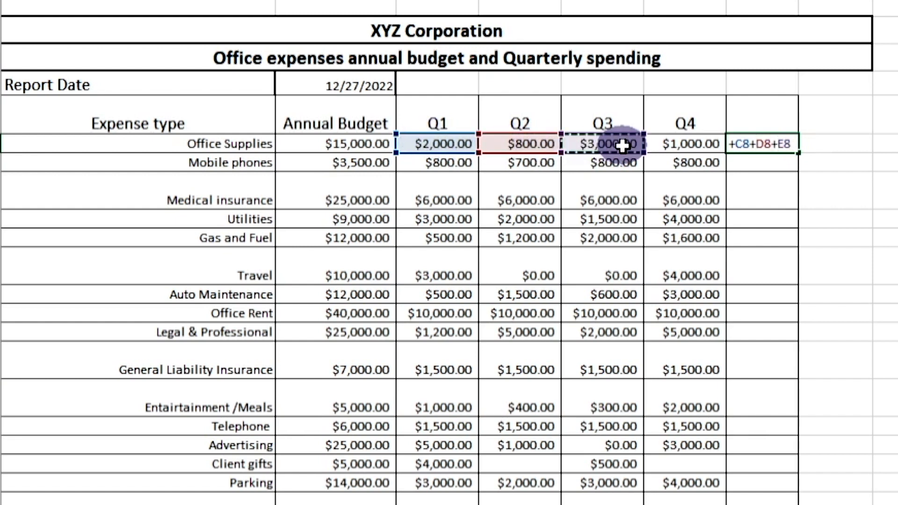
type("+")
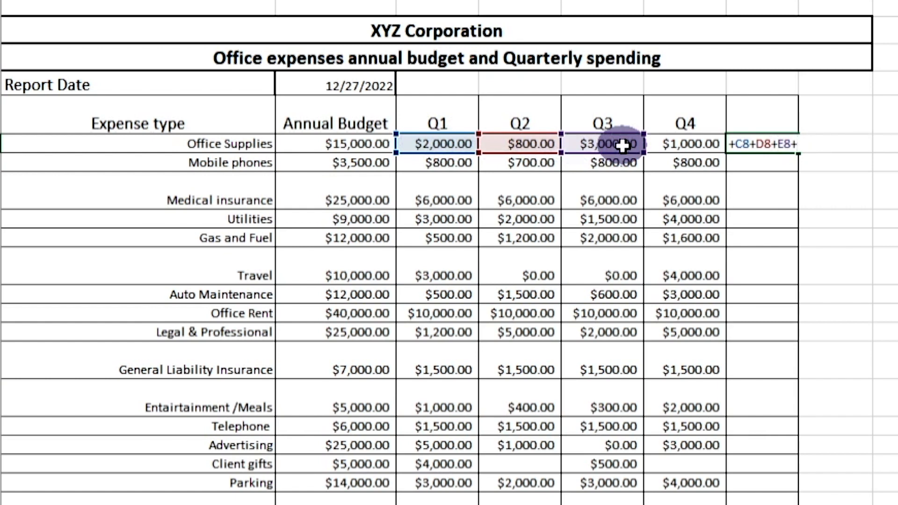
left_click(689, 147)
key("Return")
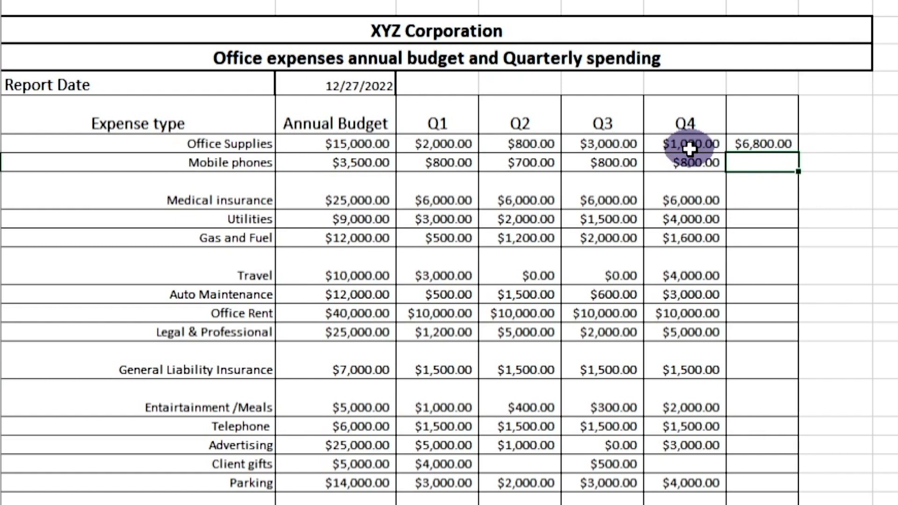
Step: Total Mobile phones in G9 with =SUM(C9:F9)
type("sum")
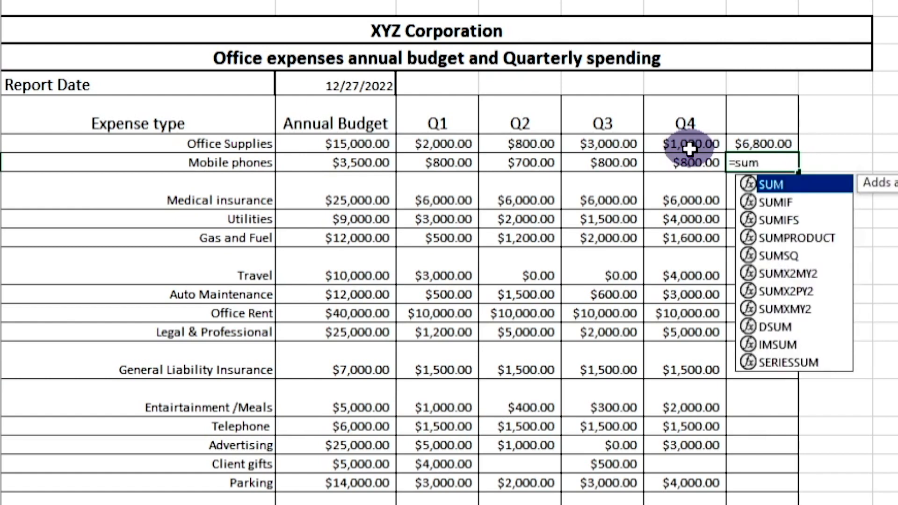
type("(")
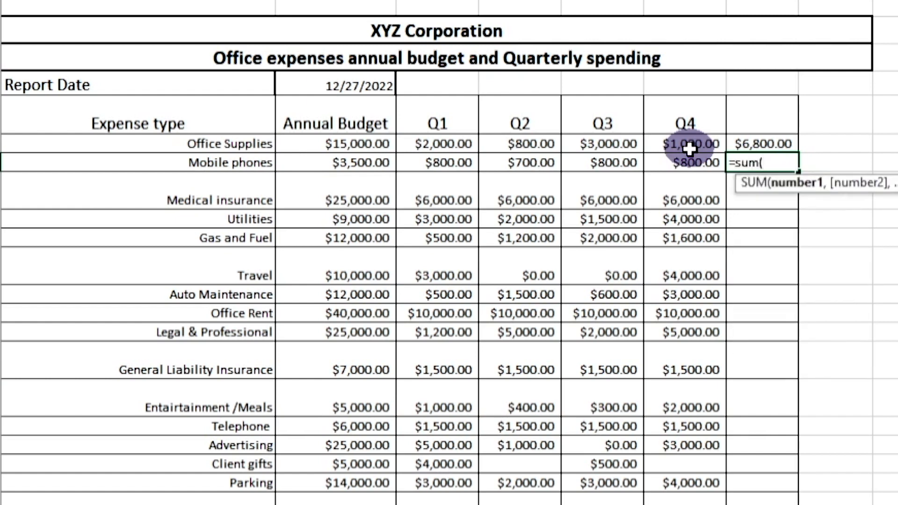
left_click_drag(437, 162, 678, 162)
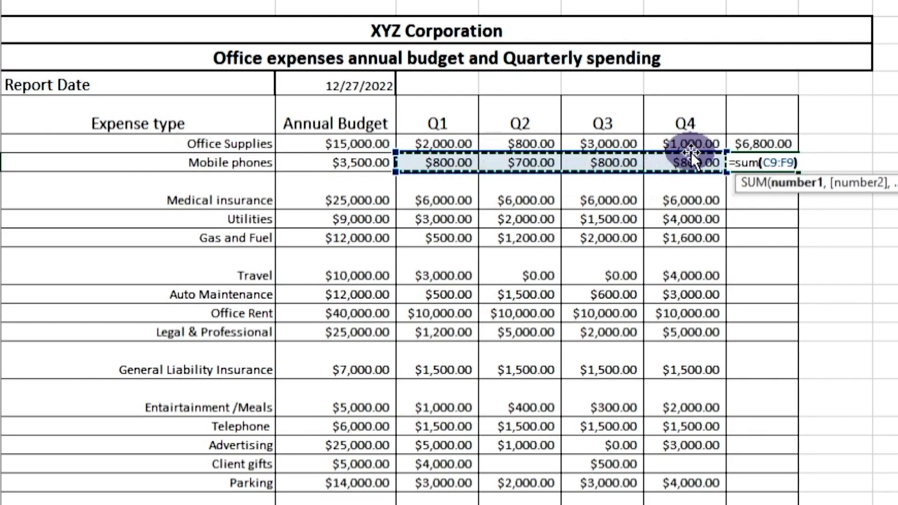
type(")")
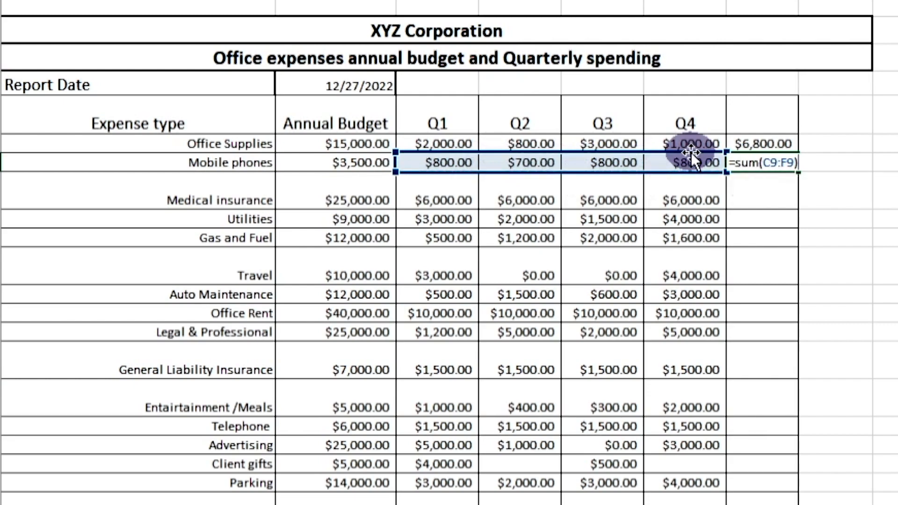
key("Return")
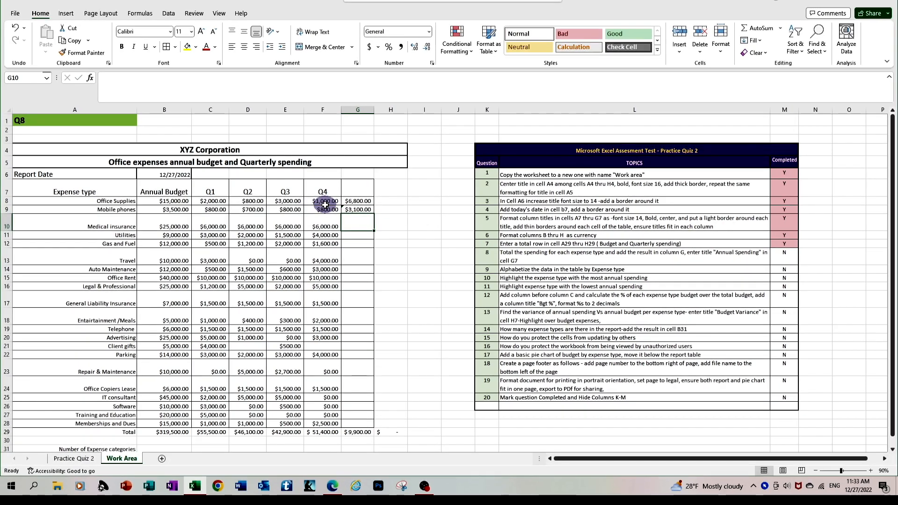
Step: AutoSum the Medical insurance quarters into G10 as =SUM(C10:F10), leaving out Annual Budget
left_click(753, 34)
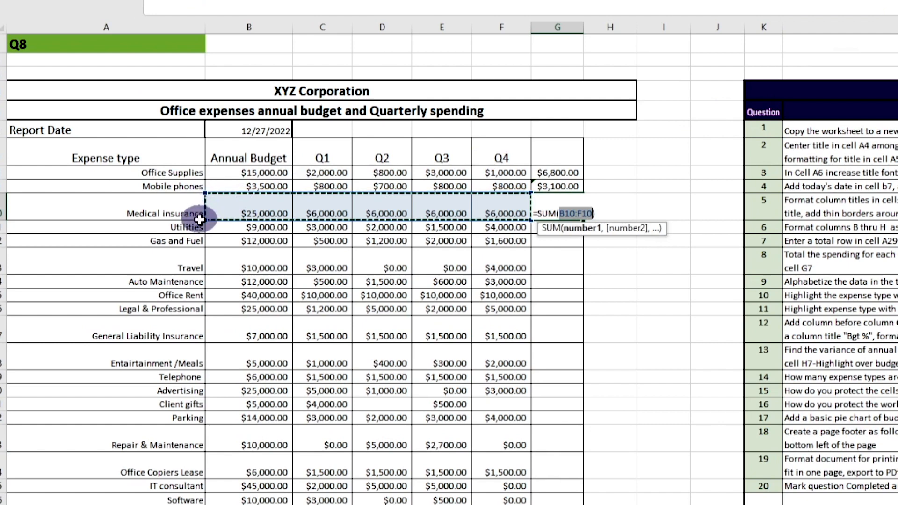
left_click(205, 218)
left_click_drag(205, 218, 269, 211)
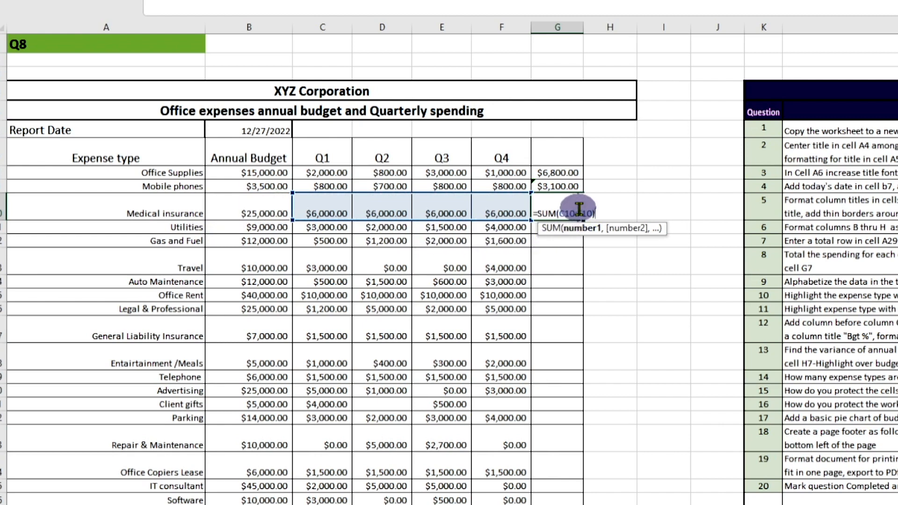
key("Return")
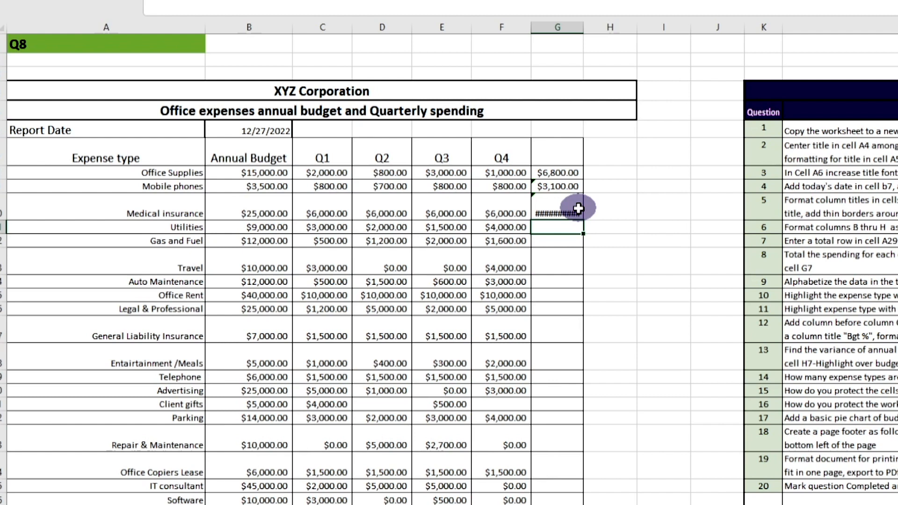
Step: Autofit column G and copy the G10 total formula into G11:G28
left_click(560, 24)
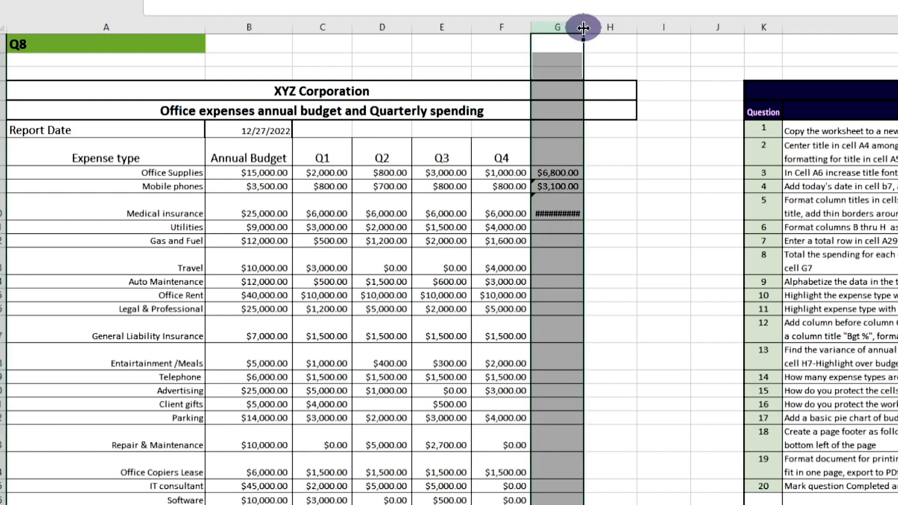
double_click(583, 28)
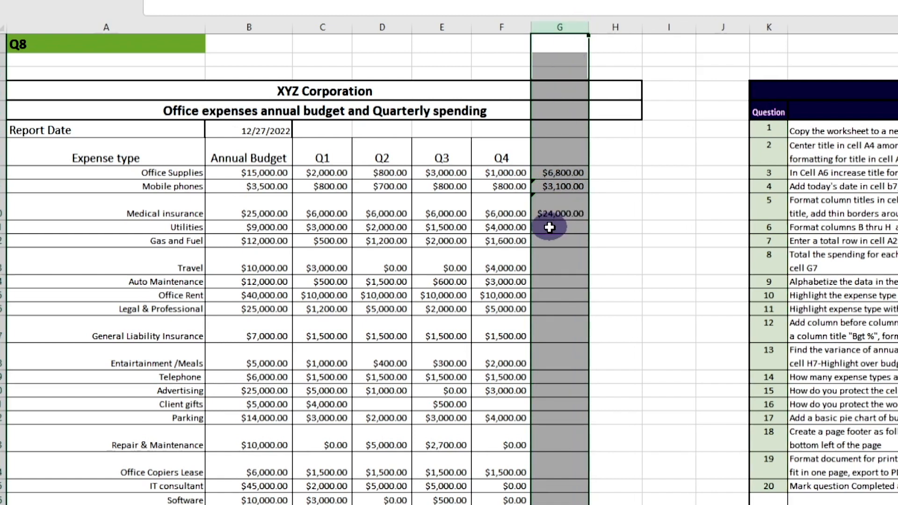
left_click(549, 228)
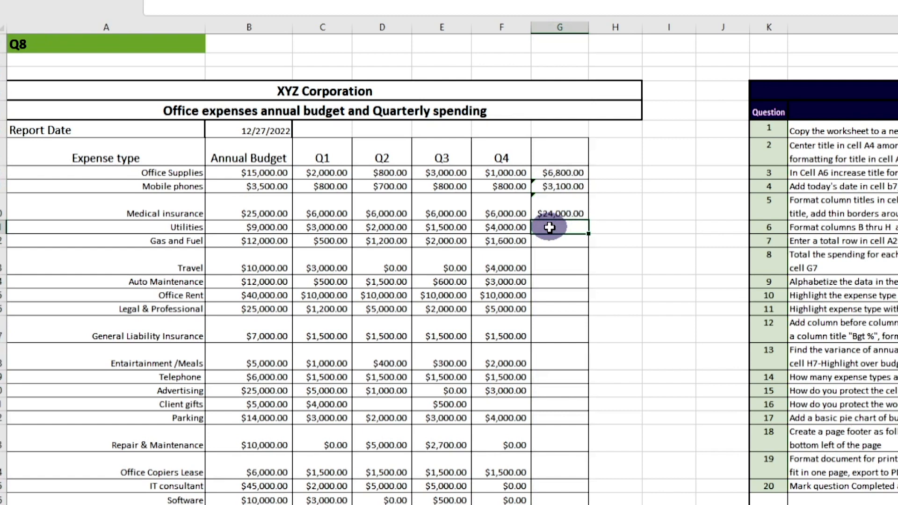
left_click(552, 214)
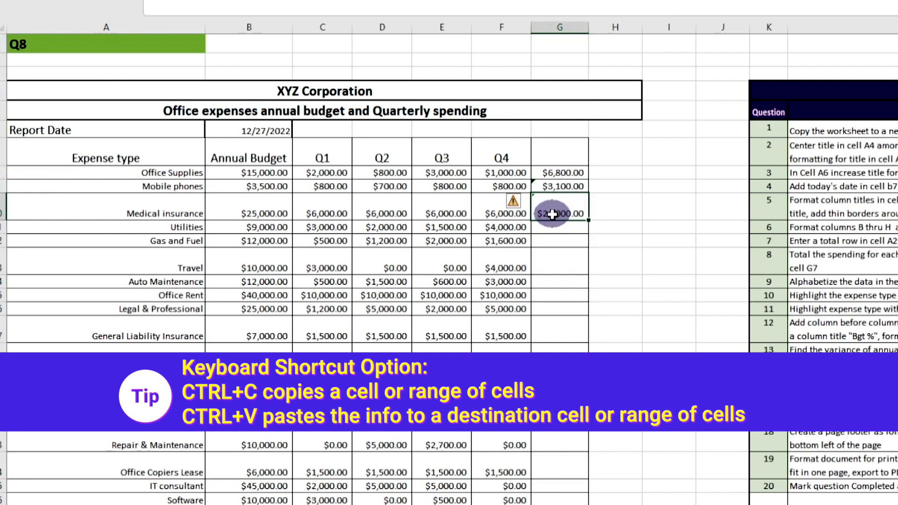
key("ctrl+c")
left_click_drag(556, 226, 544, 502)
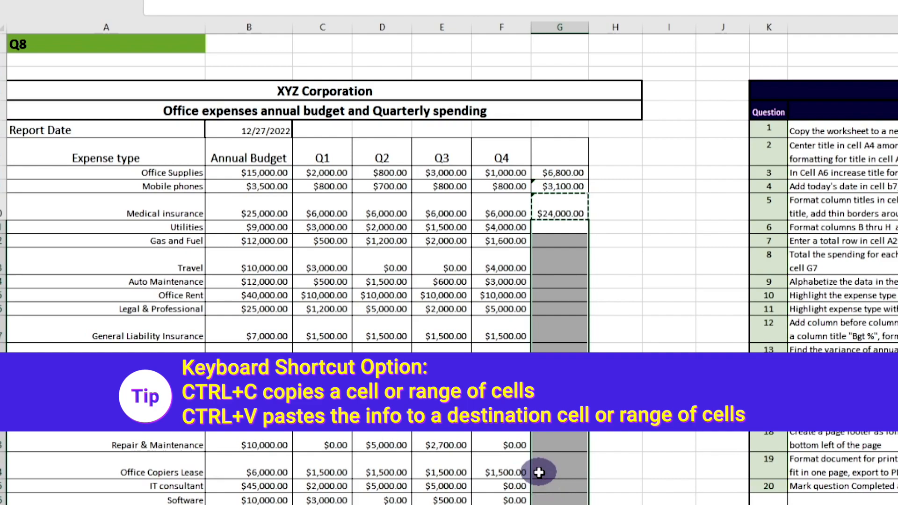
key("ctrl+v")
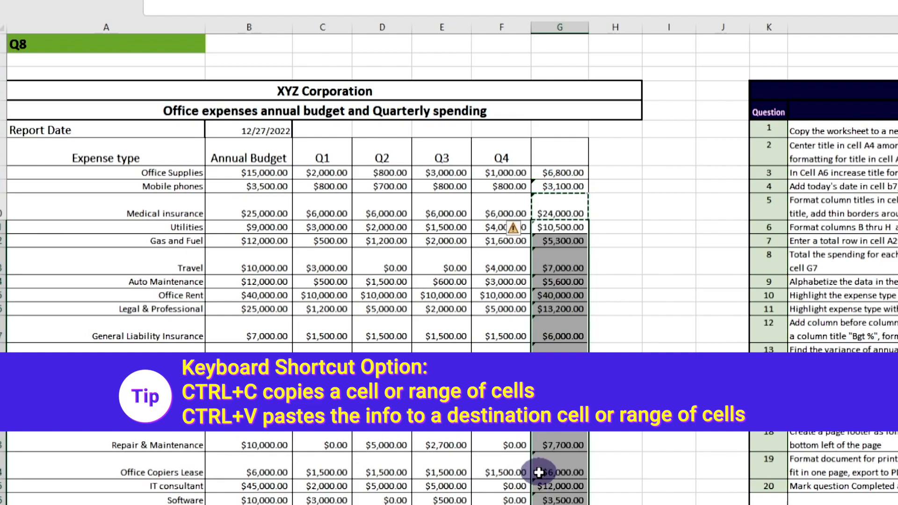
key("Escape")
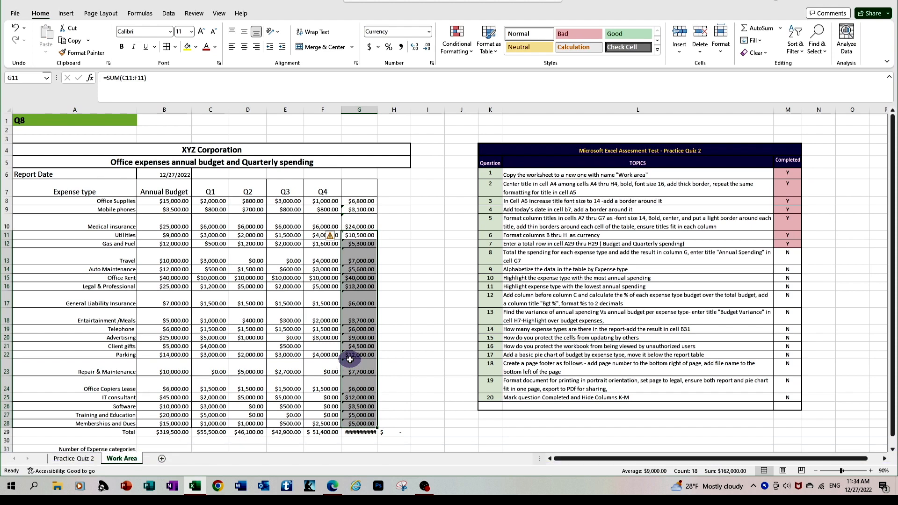
Step: Widen column G to show $195,900.00 and give it the header 'Annual Spending'
left_click(363, 106)
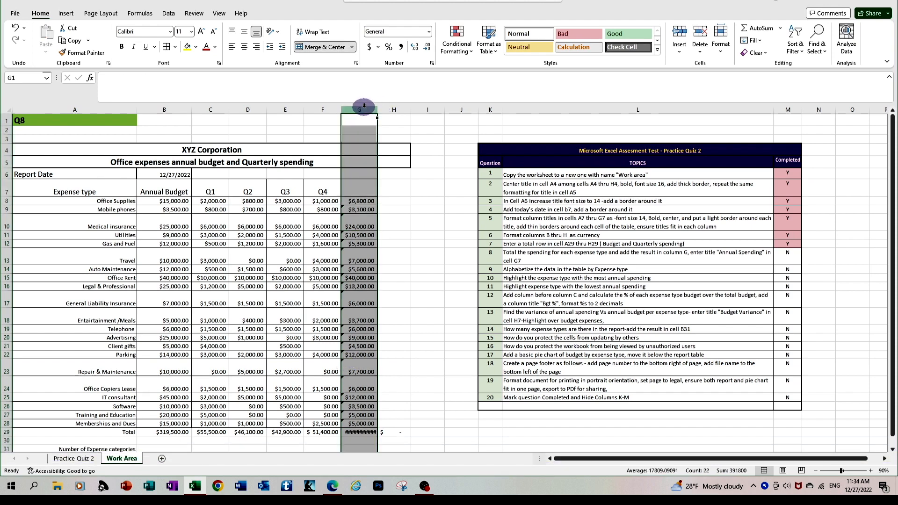
double_click(377, 113)
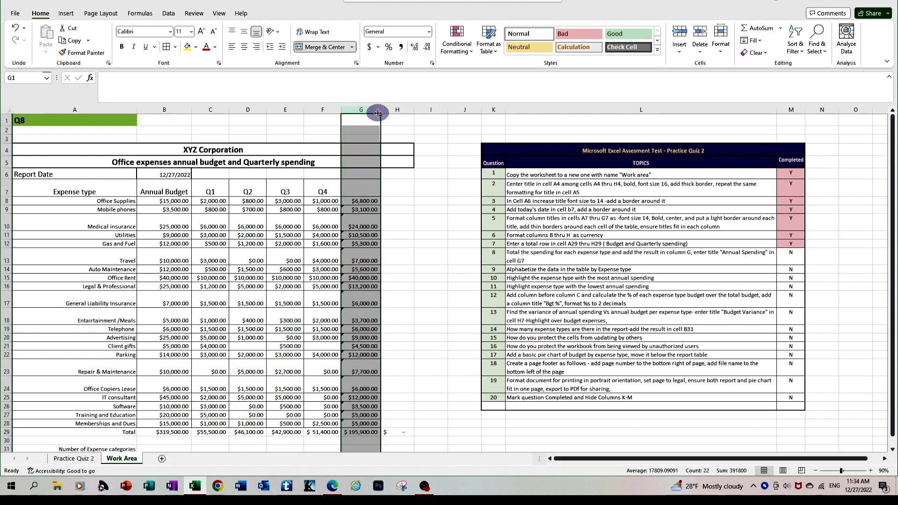
left_click(356, 189)
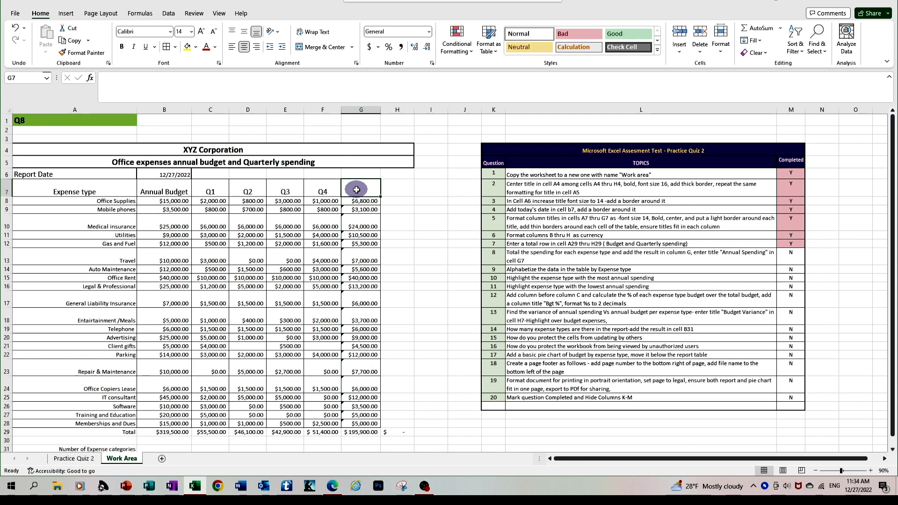
type("Annual")
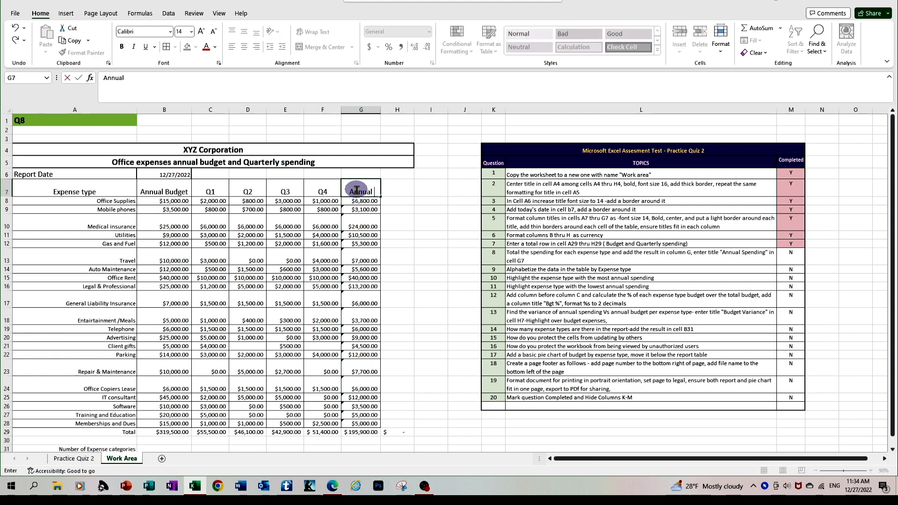
type(" Spending")
key("Return")
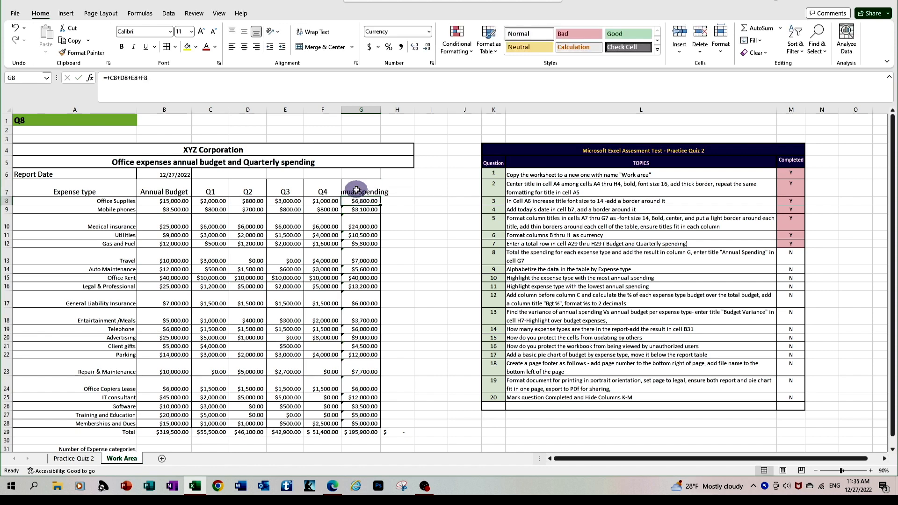
Step: Autofit column G to its header, check the Gas and Fuel total, and select question 8's Completed cell
left_click(379, 109)
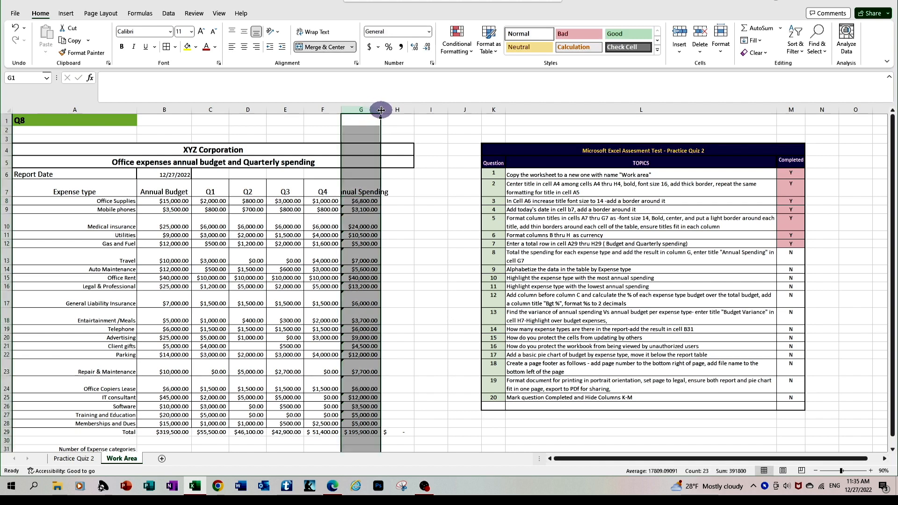
double_click(381, 110)
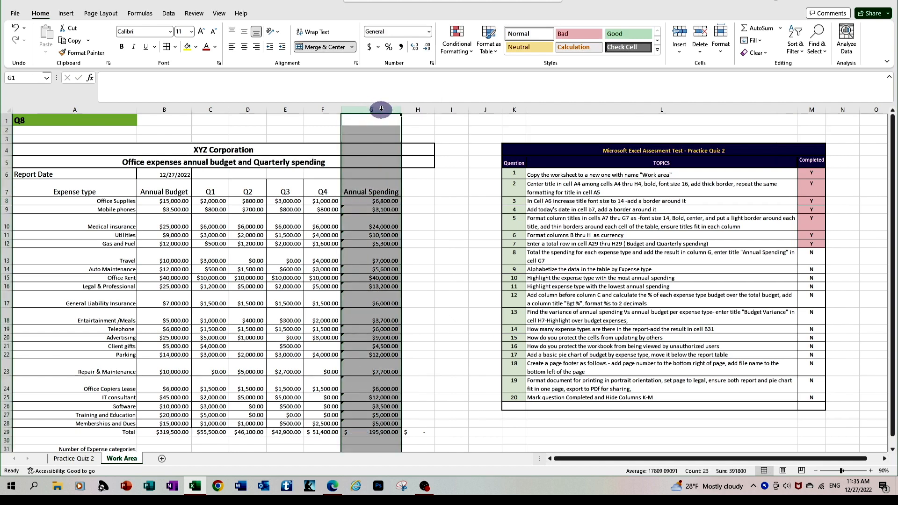
left_click(365, 245)
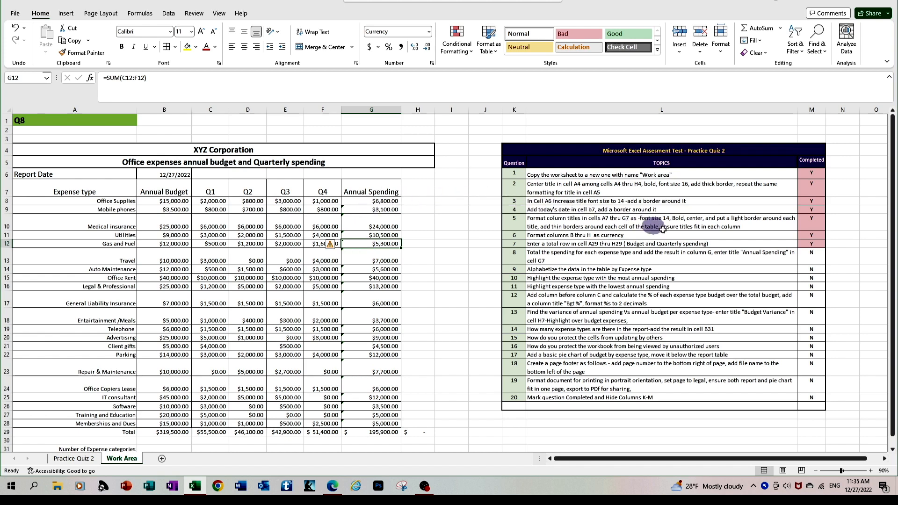
left_click(814, 260)
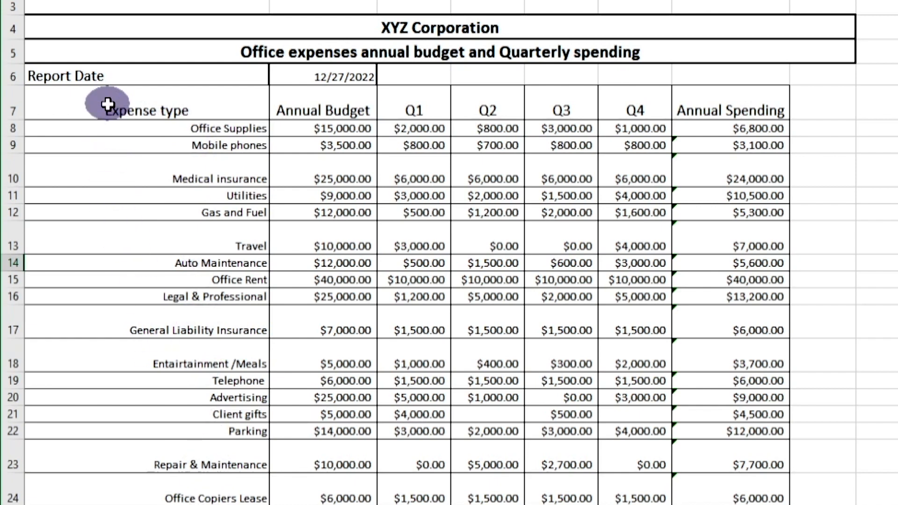
left_click_drag(107, 104, 776, 503)
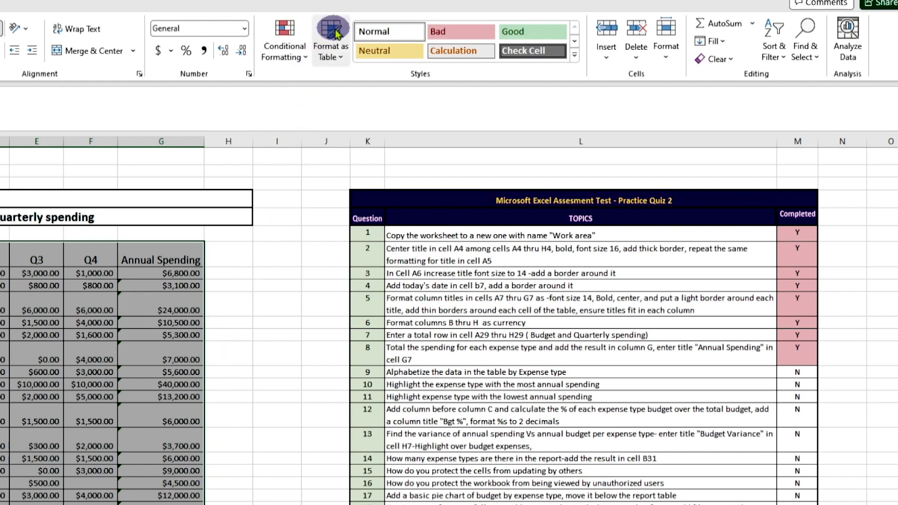
left_click(779, 59)
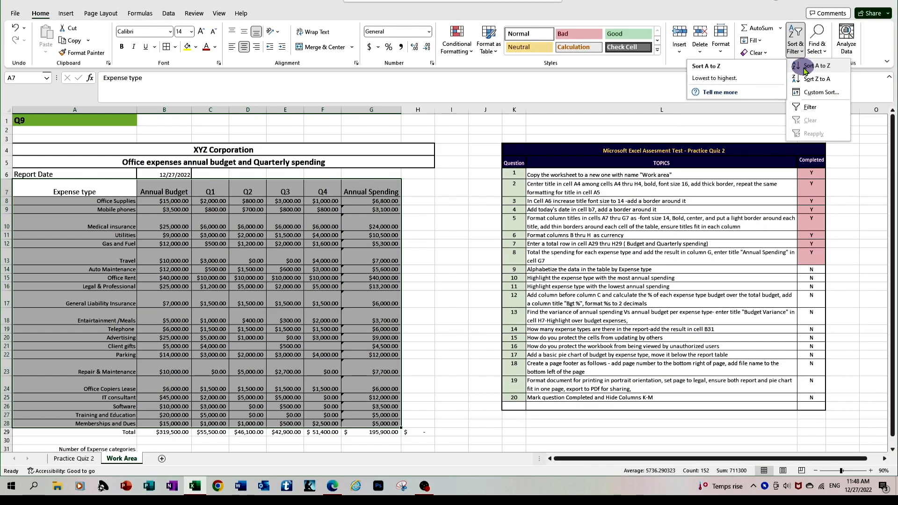
left_click(805, 69)
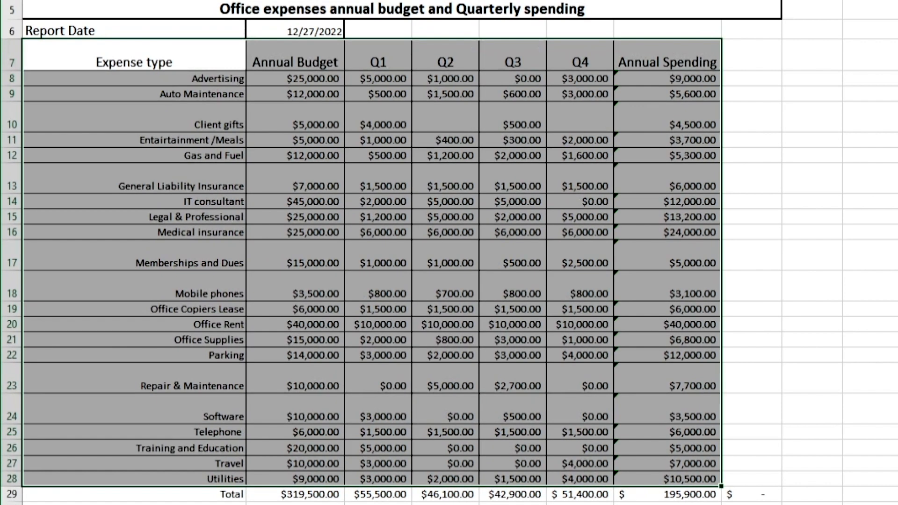
left_click(435, 216)
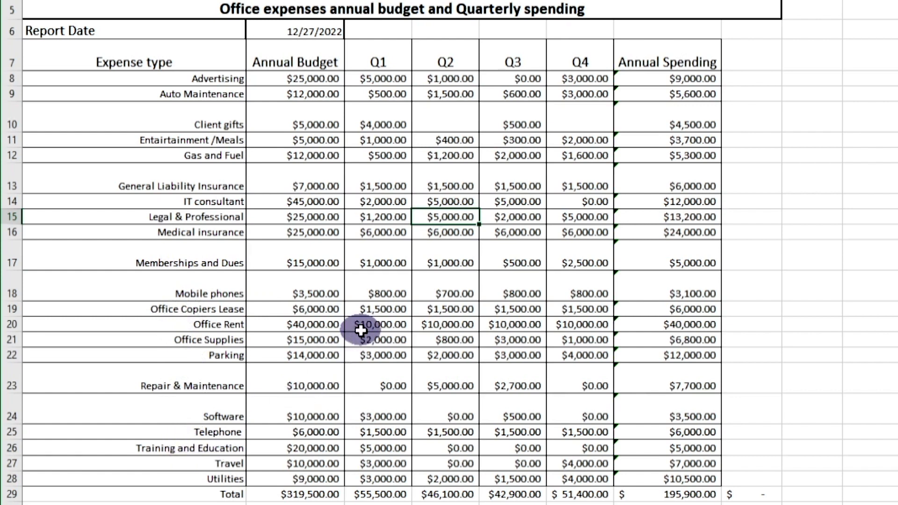
Step: Select the budget table A7:G28 and sort its expense rows A to Z by Expense type
key("ctrl+v")
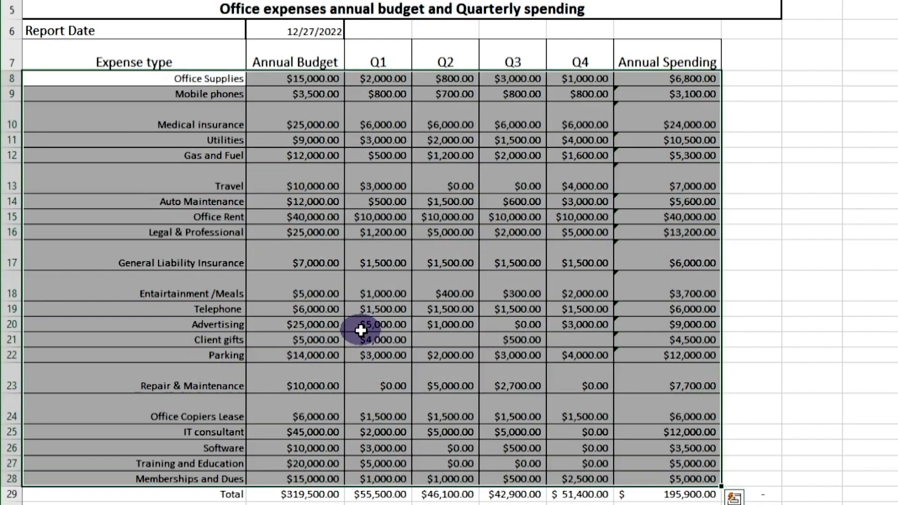
left_click(321, 264)
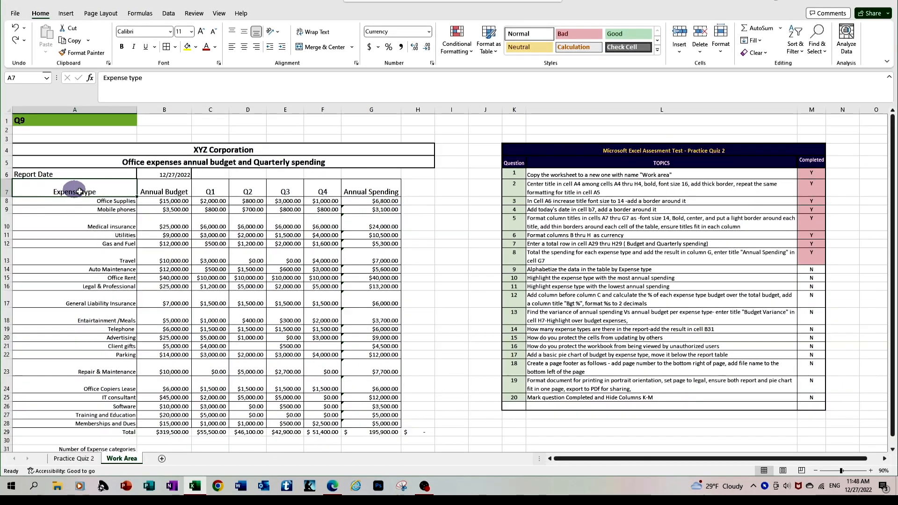
left_click_drag(117, 64, 688, 192)
left_click_drag(382, 264, 388, 427)
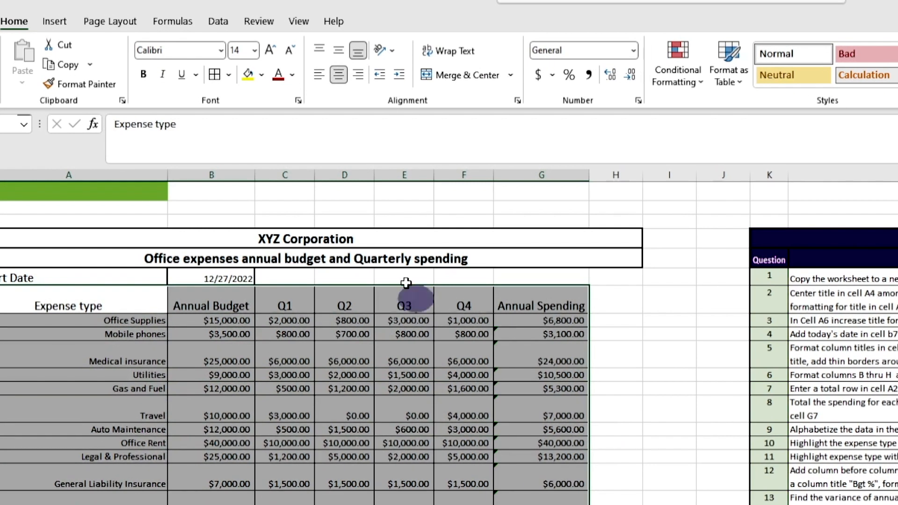
left_click(217, 22)
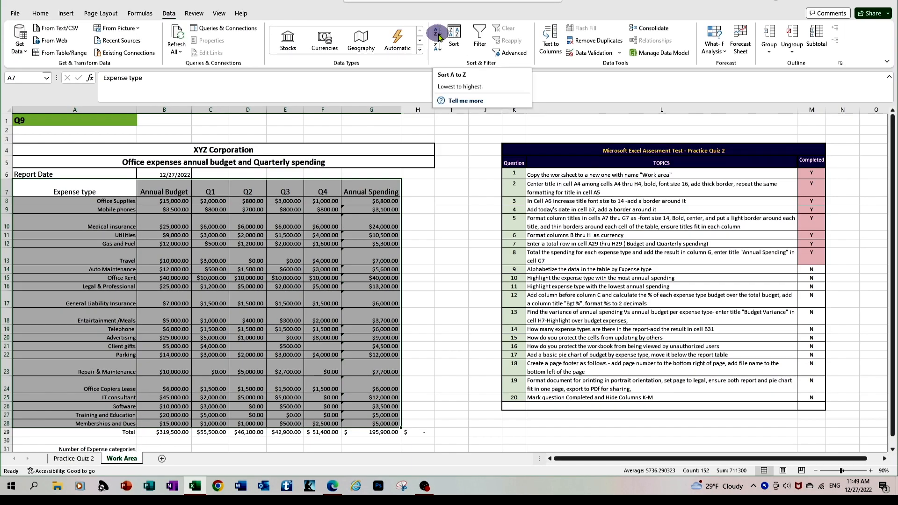
left_click(437, 34)
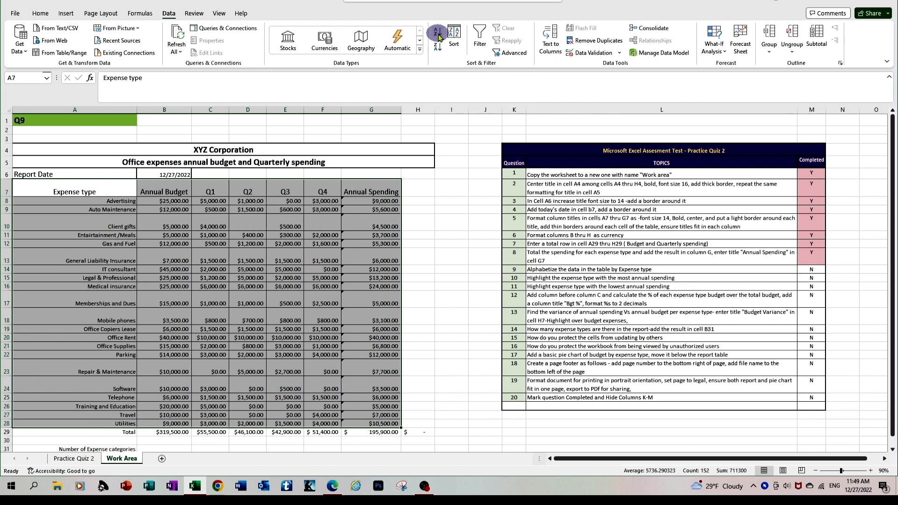
left_click(279, 260)
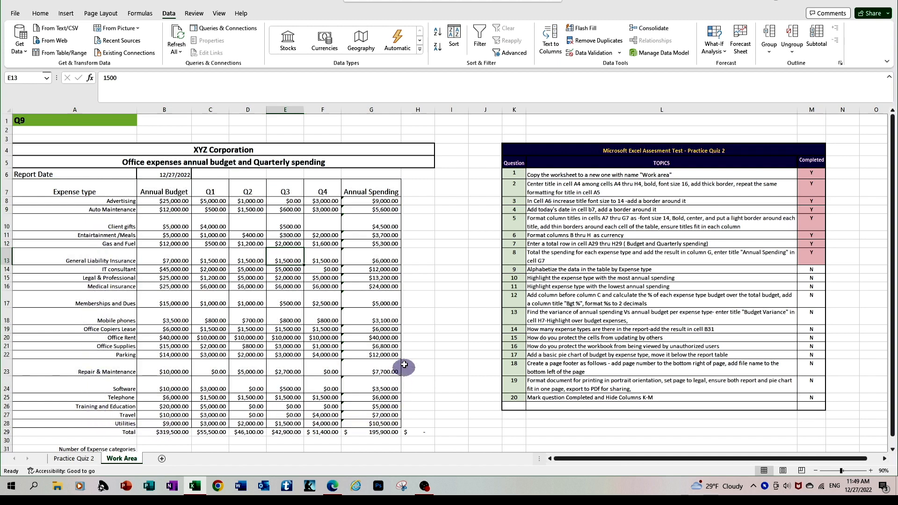
Step: Select cell M14, question 9's entry in the Completed column
left_click(802, 276)
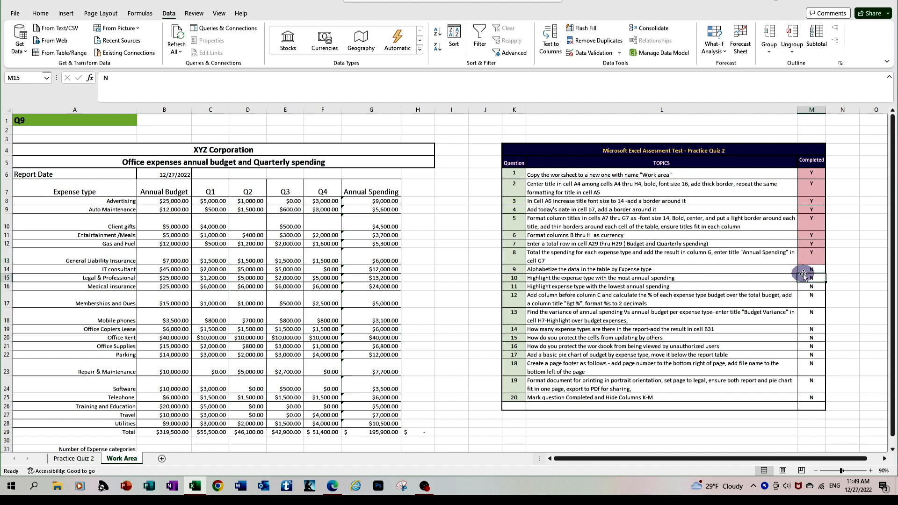
left_click(804, 271)
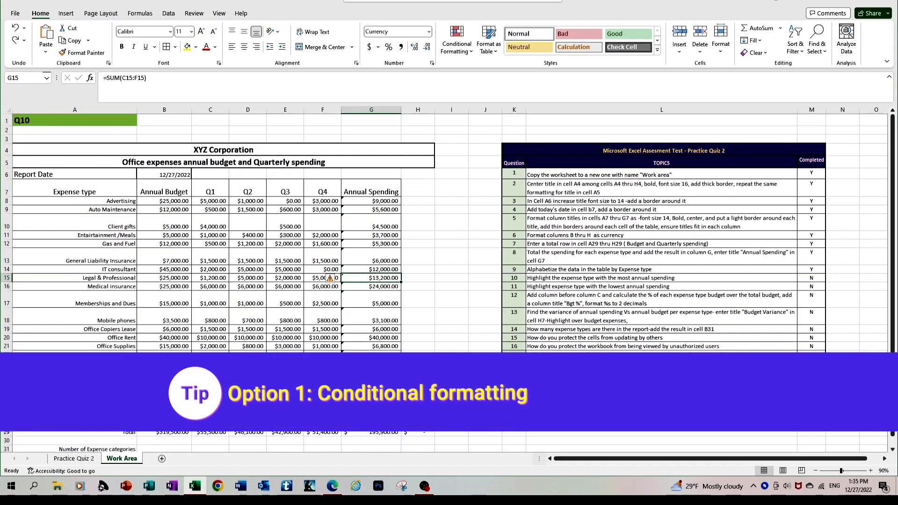
left_click(601, 442)
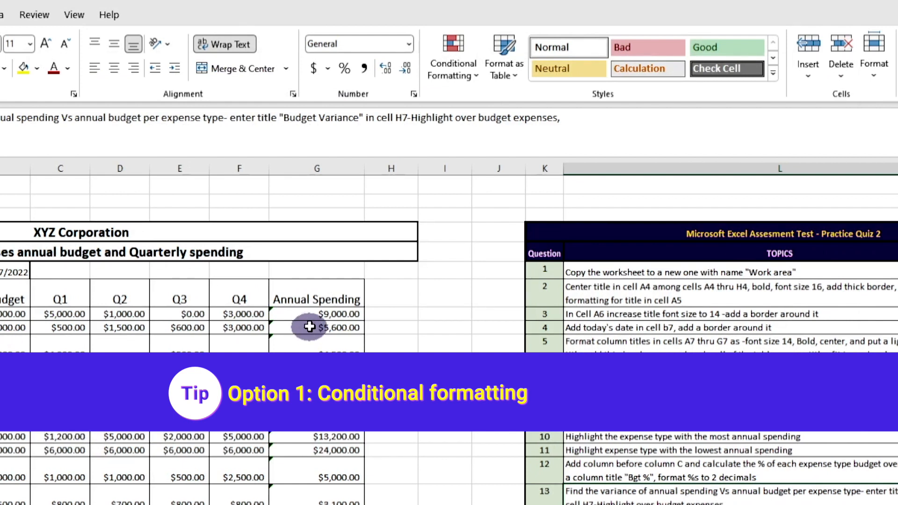
left_click_drag(305, 312, 326, 500)
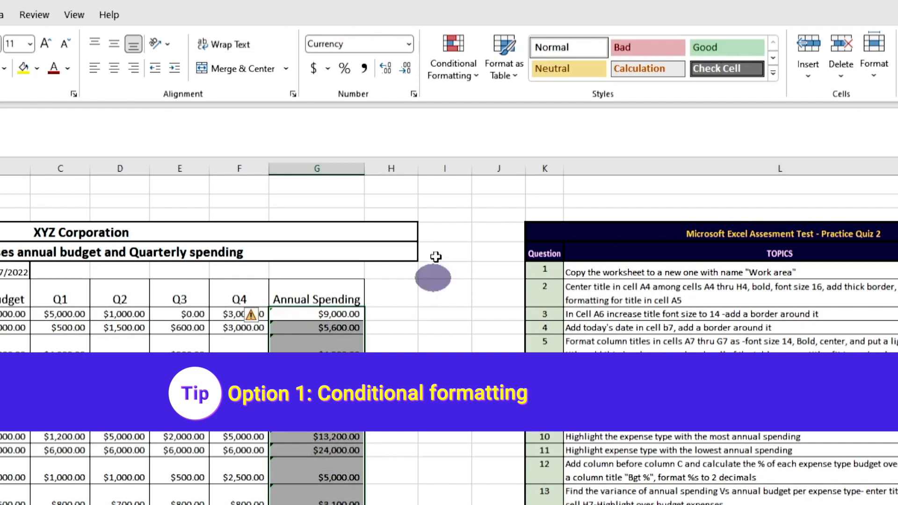
left_click(452, 71)
left_click(486, 146)
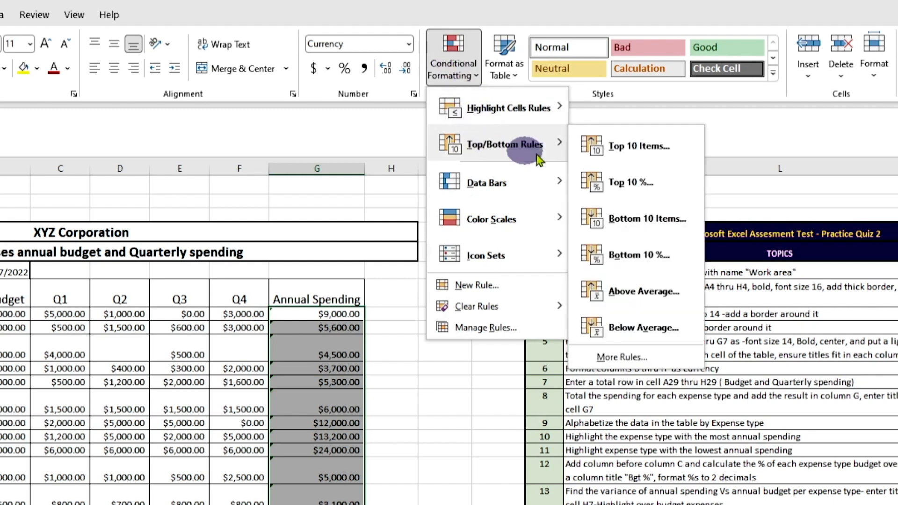
left_click(610, 157)
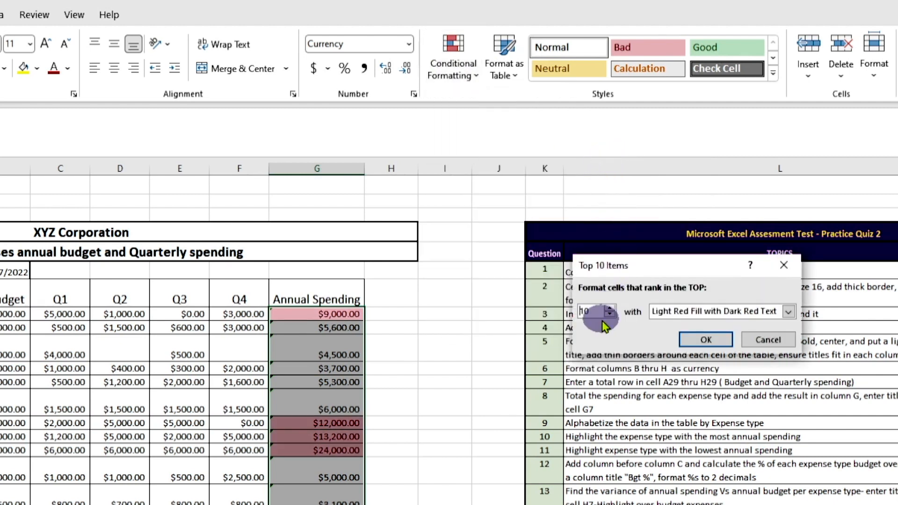
left_click_drag(600, 309, 575, 305)
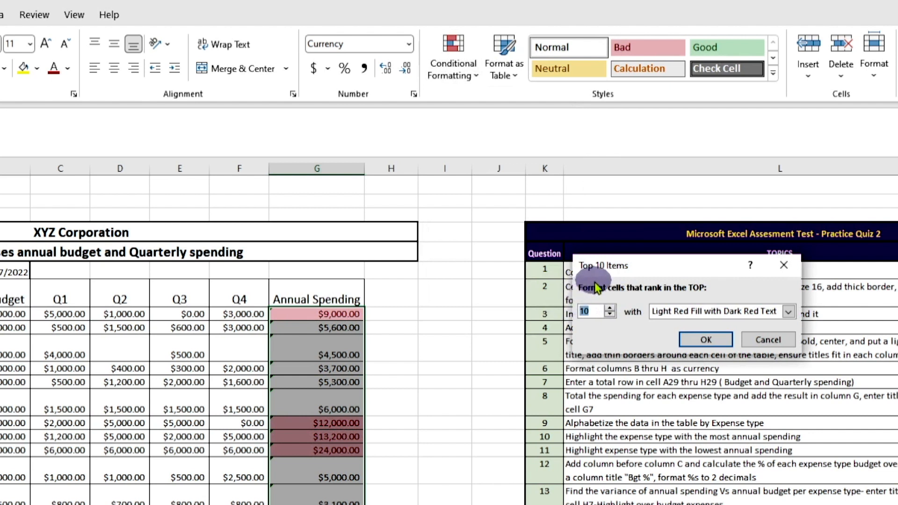
type("1")
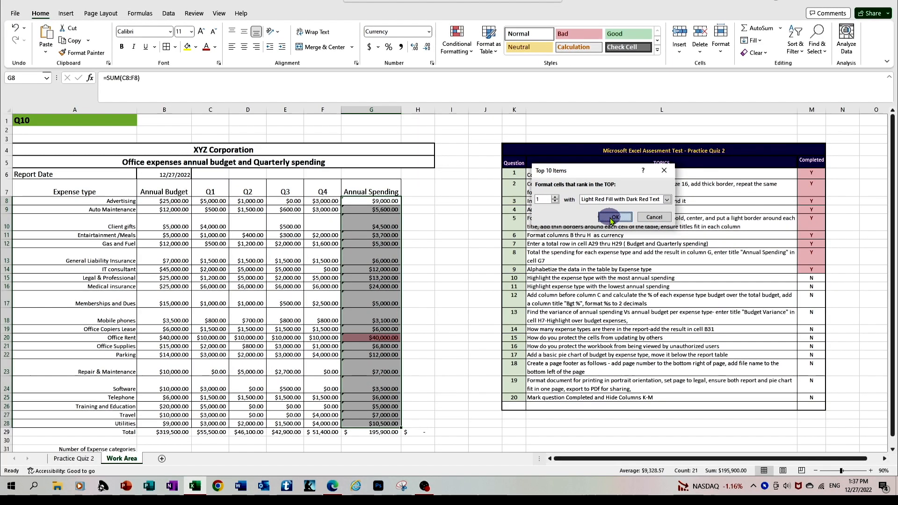
left_click(697, 340)
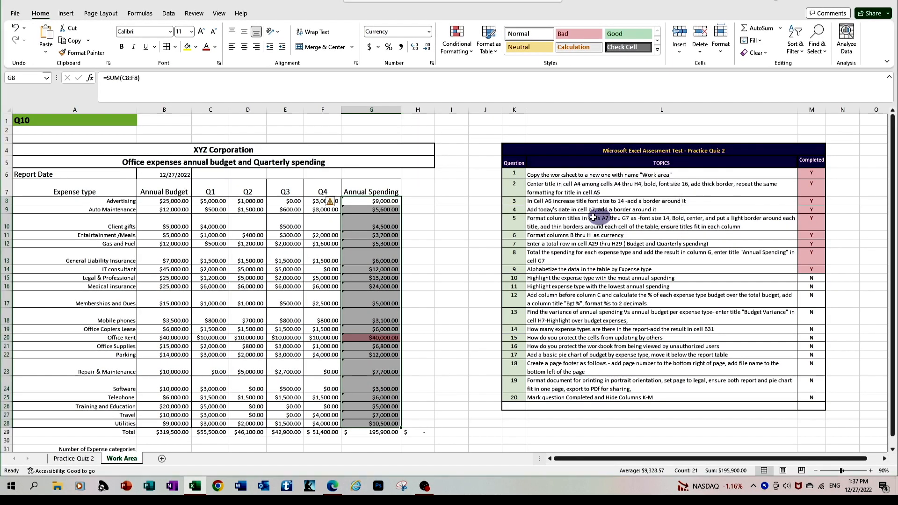
left_click(433, 287)
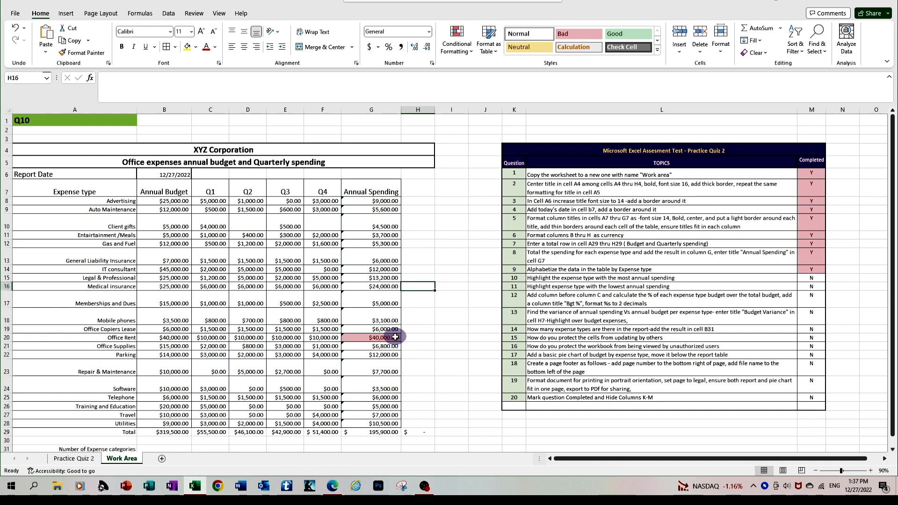
key("ctrl+z")
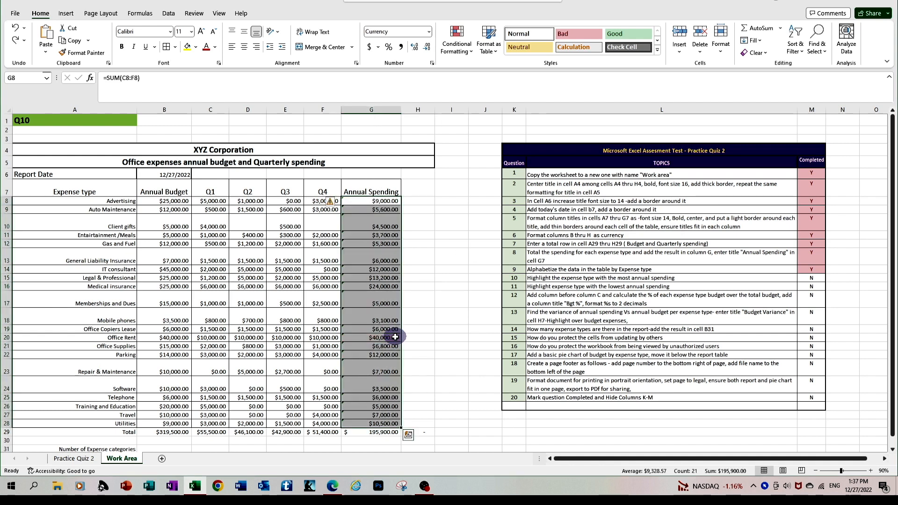
Step: Custom-sort the budget table by Annual Spending, Largest to Smallest
left_click(451, 314)
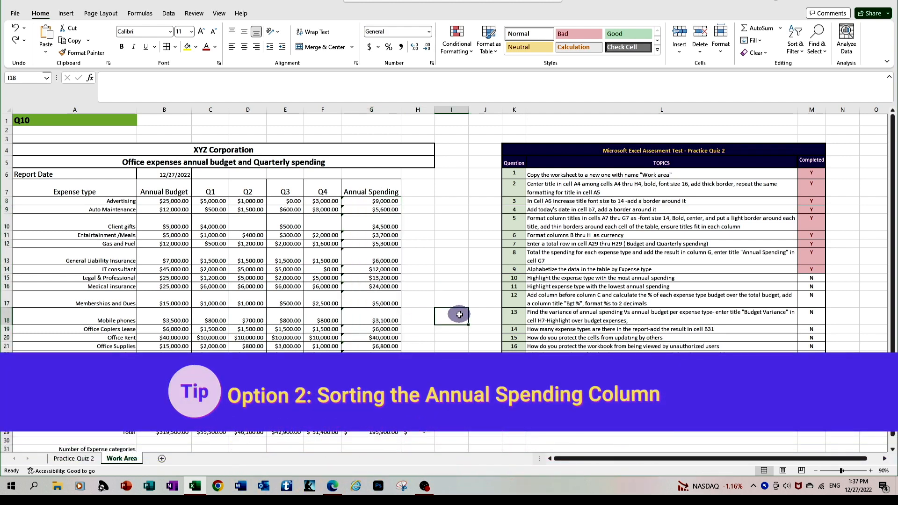
left_click_drag(75, 192, 370, 423)
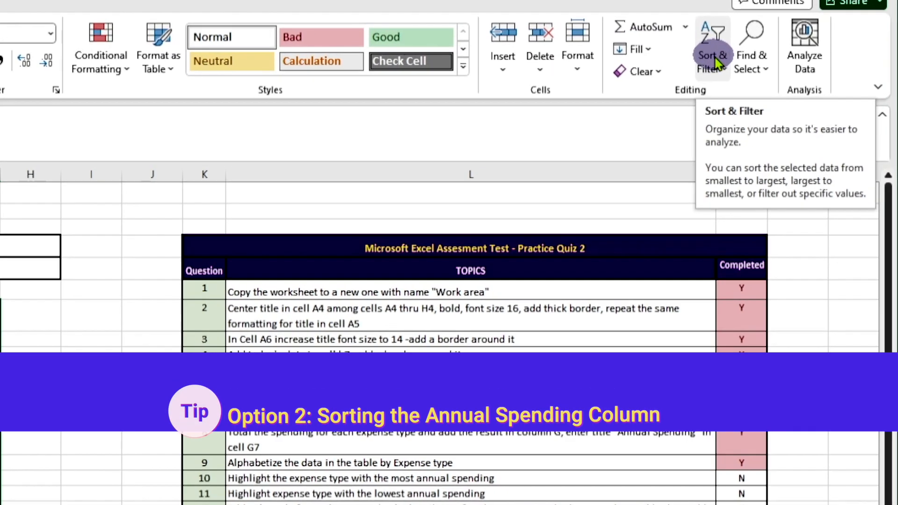
left_click(796, 45)
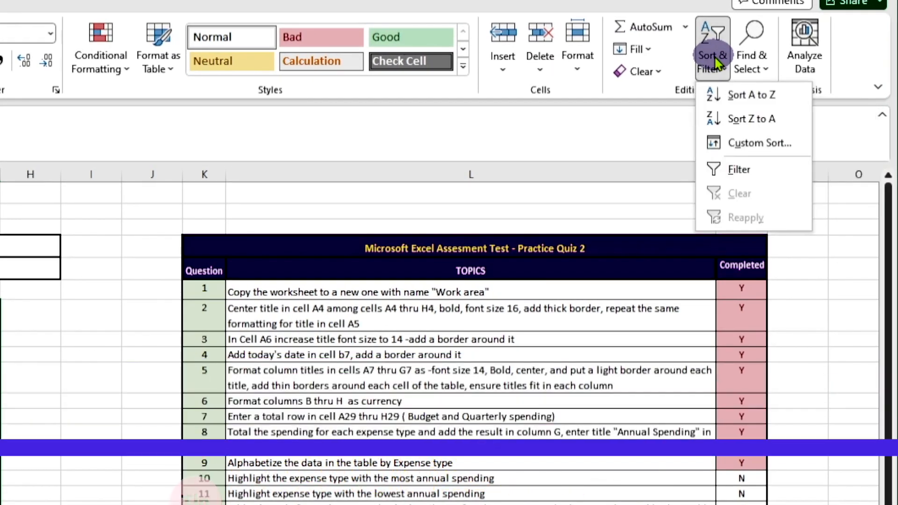
left_click(770, 143)
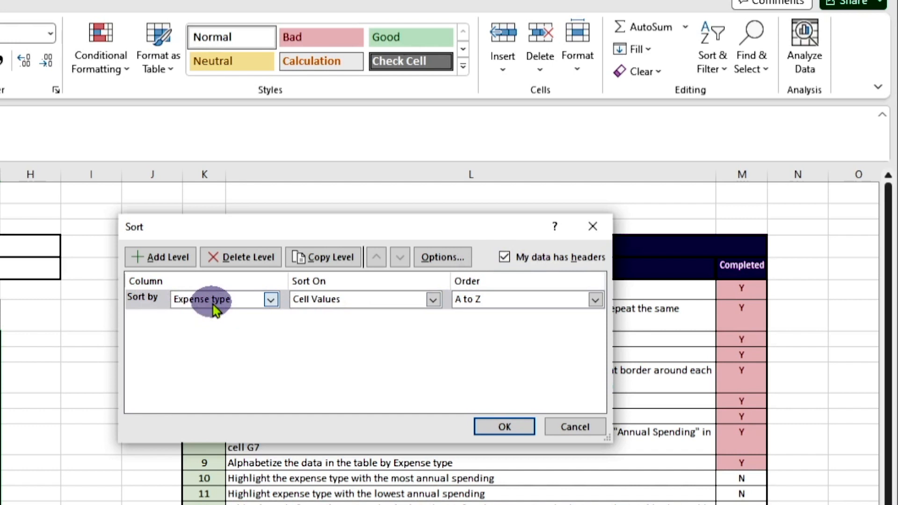
left_click(271, 300)
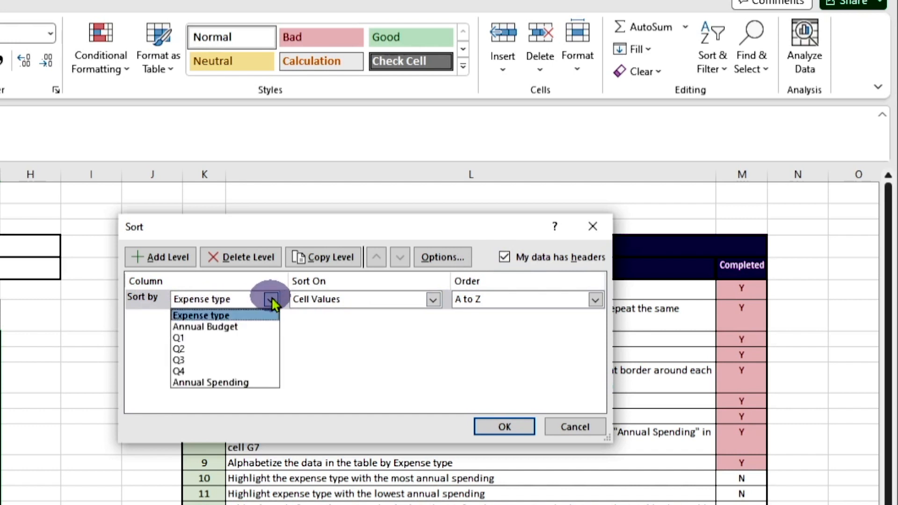
left_click(243, 386)
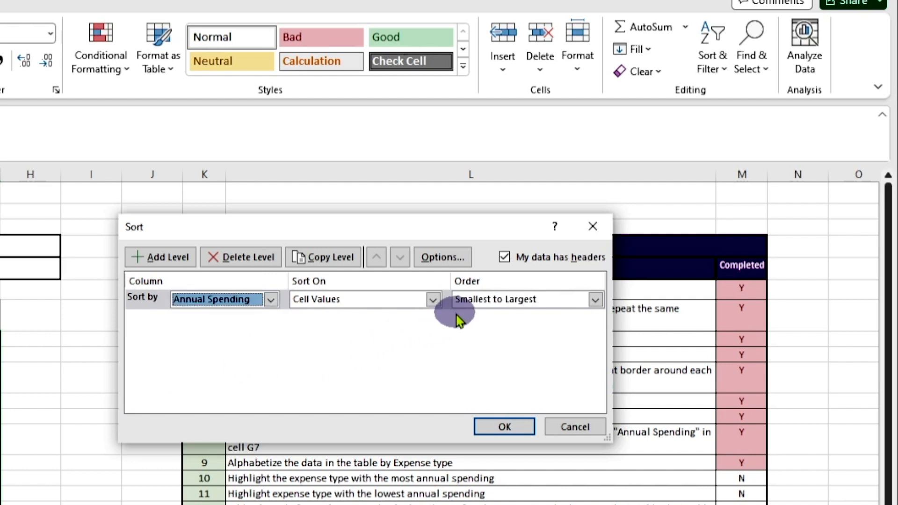
left_click(434, 300)
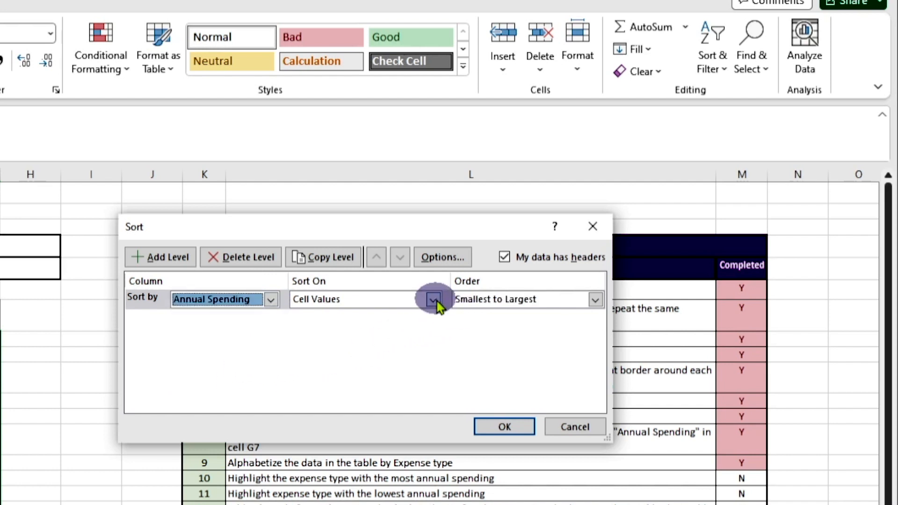
left_click(595, 300)
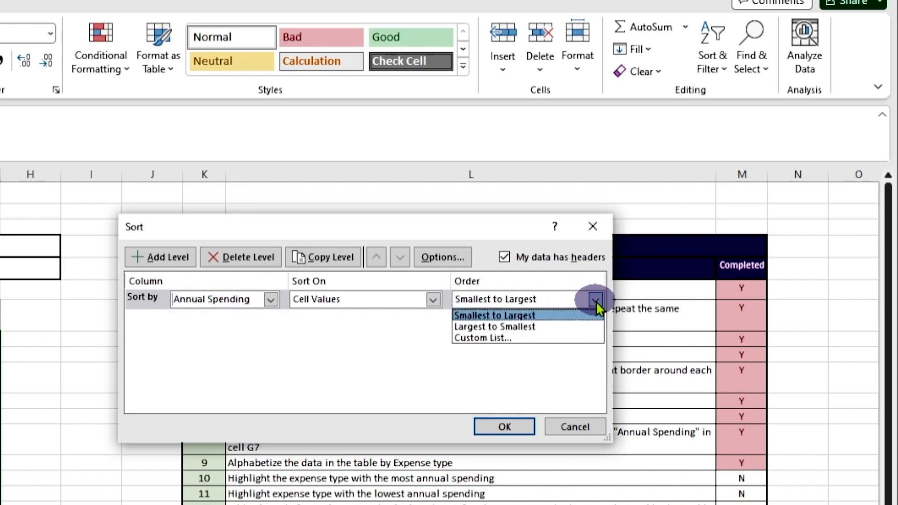
left_click(581, 327)
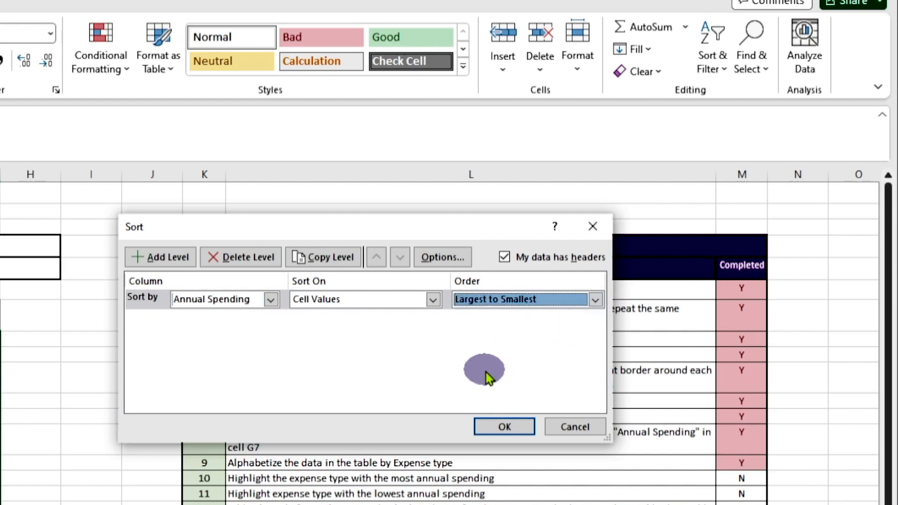
left_click(505, 427)
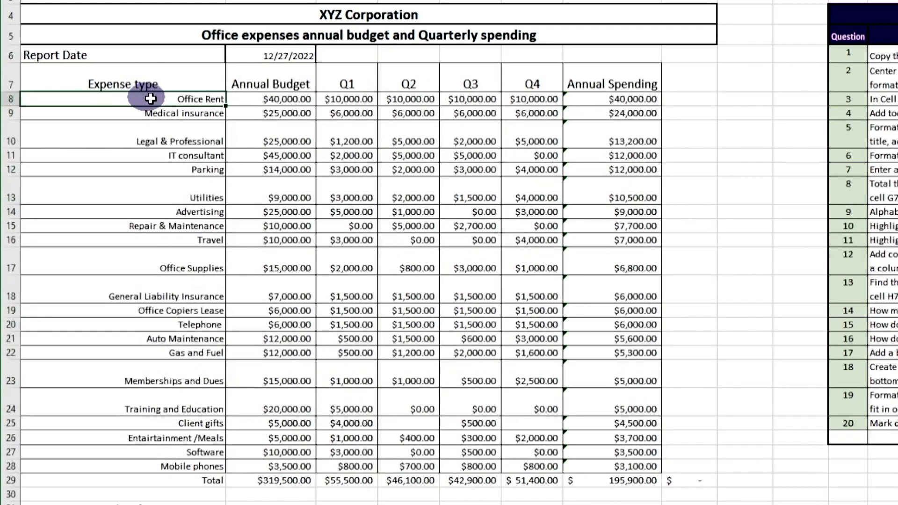
Step: Apply the Bad cell style to the Office Rent row, A8:G8
left_click_drag(122, 201, 384, 207)
left_click_drag(633, 109, 655, 99)
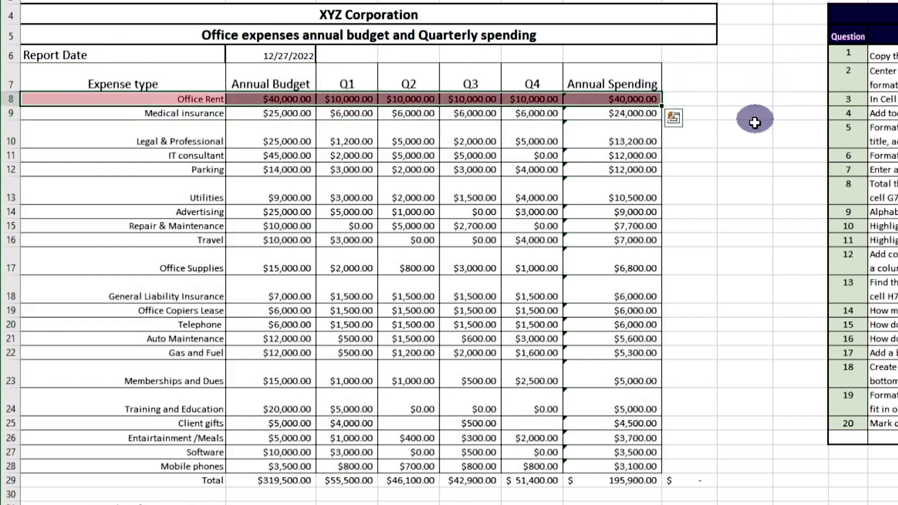
left_click(623, 196)
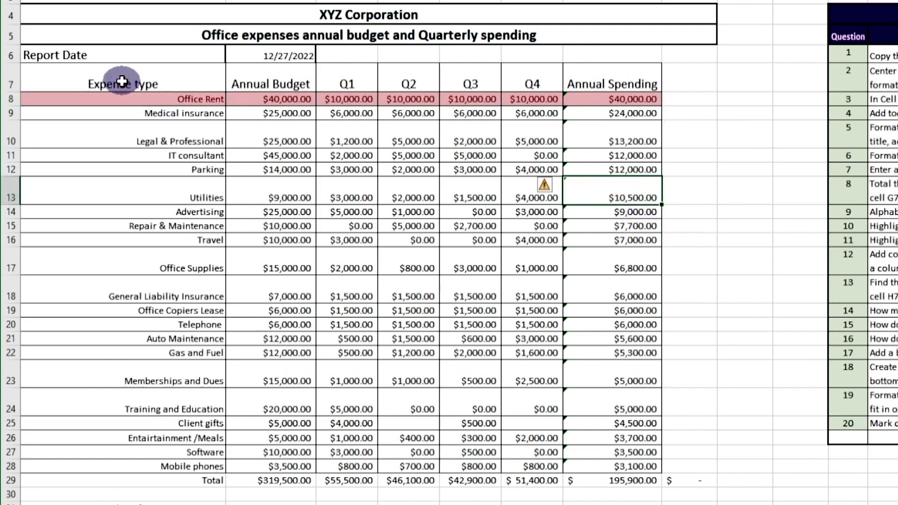
Step: Re-sort the table A7:G28 A to Z by Expense type
left_click_drag(122, 82, 636, 466)
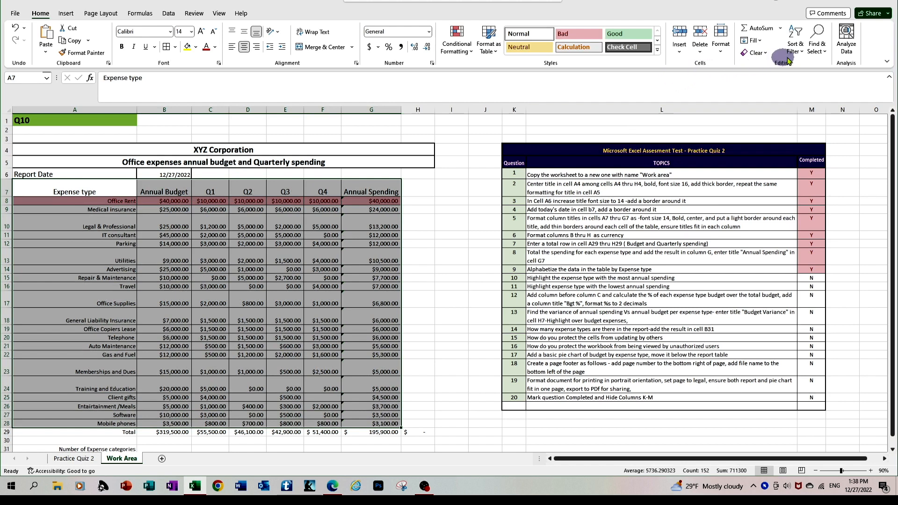
left_click(801, 54)
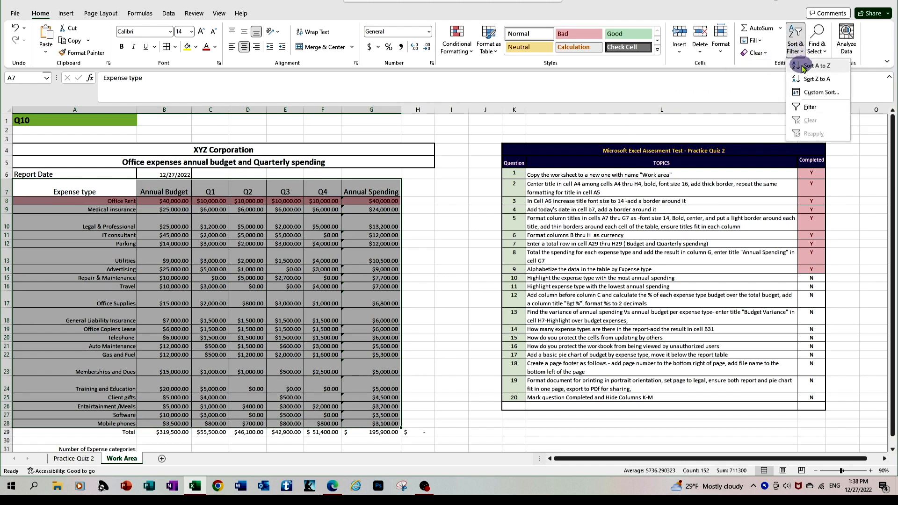
left_click(802, 69)
left_click(297, 305)
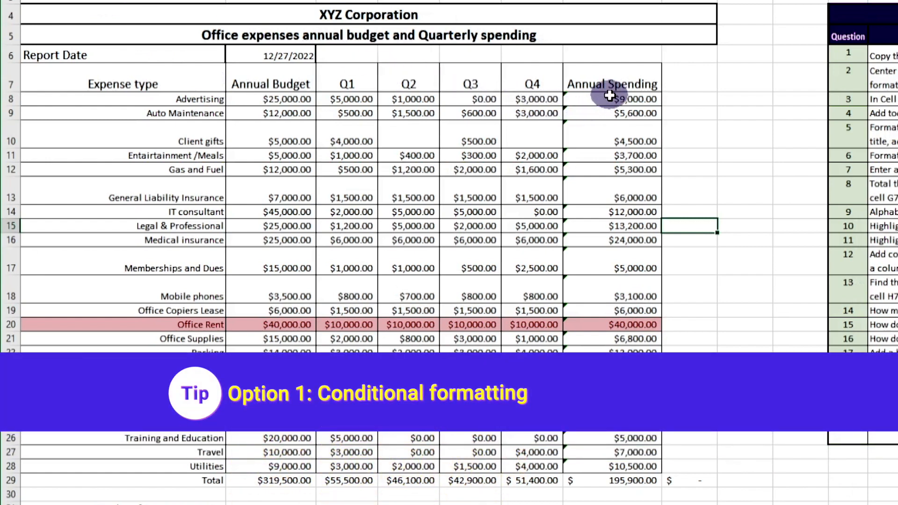
mouse_move(609, 95)
left_mouse_down()
mouse_move(575, 226)
mouse_move(687, 369)
mouse_move(636, 442)
mouse_move(633, 461)
left_mouse_up()
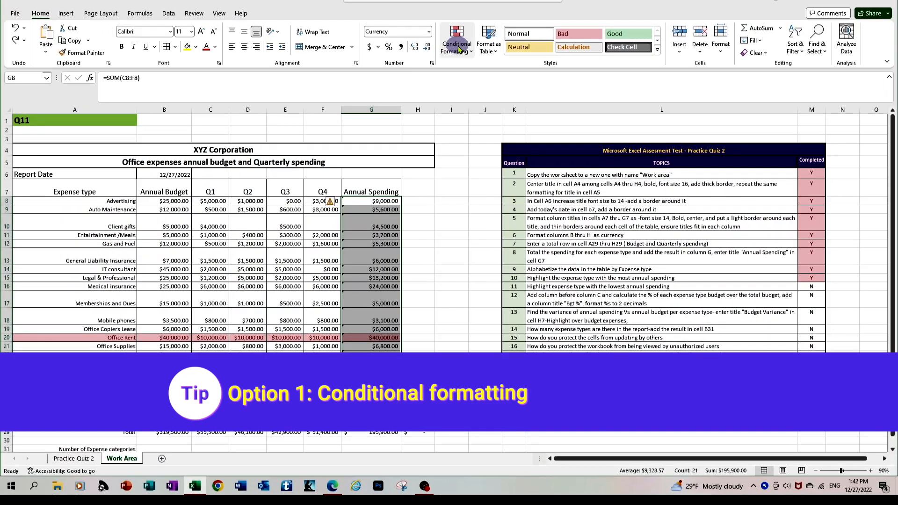
Step: Add a Bottom 1 Items rule to G8:G28 using Yellow Fill with Dark Yellow Text
left_click(457, 47)
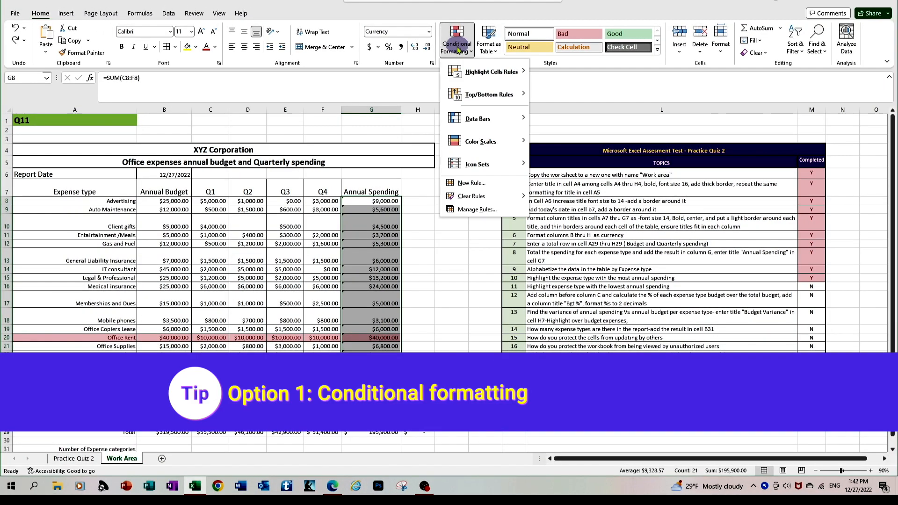
left_click(481, 95)
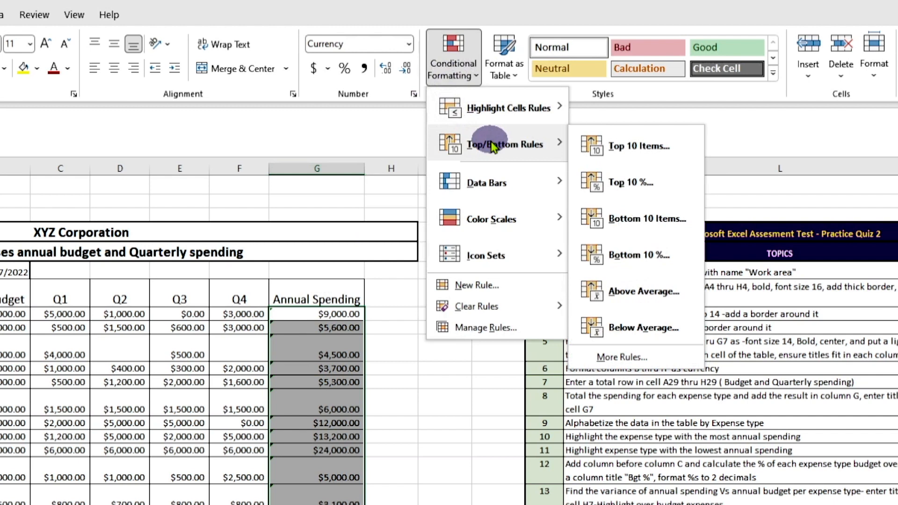
left_click(648, 227)
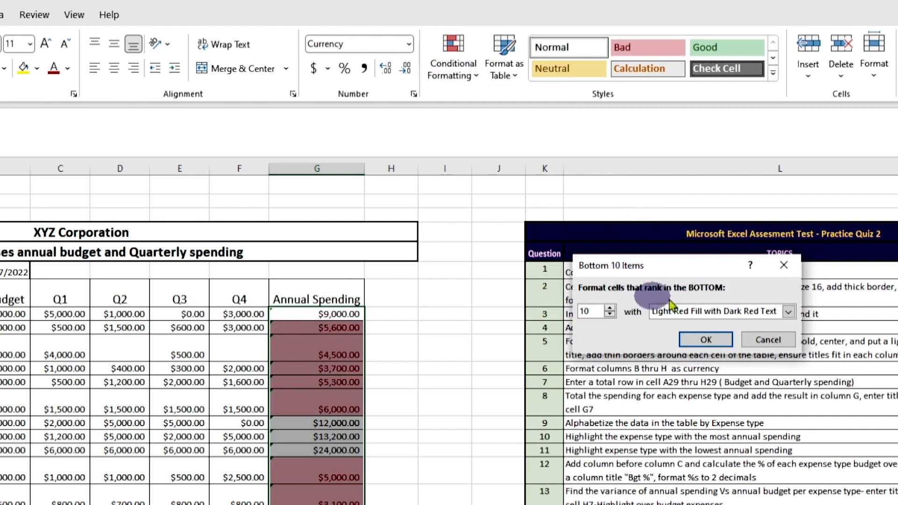
left_click(787, 313)
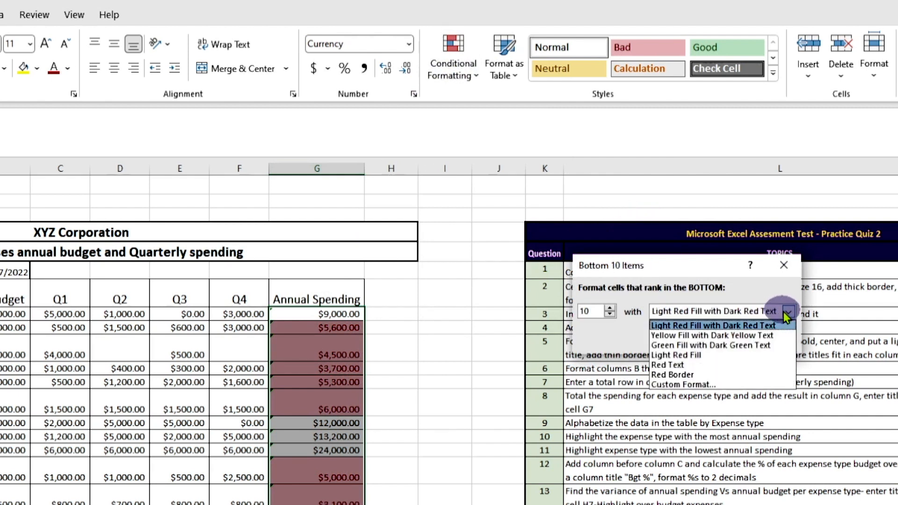
left_click(758, 336)
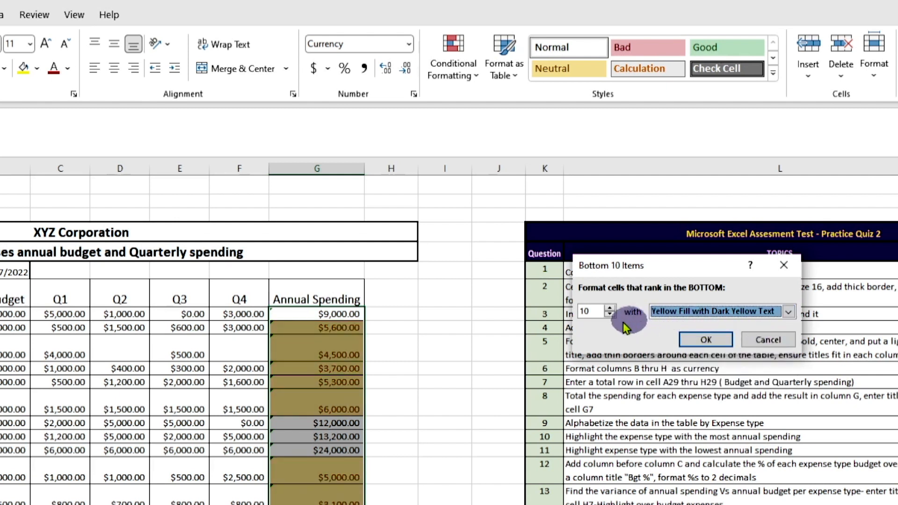
left_click(609, 315)
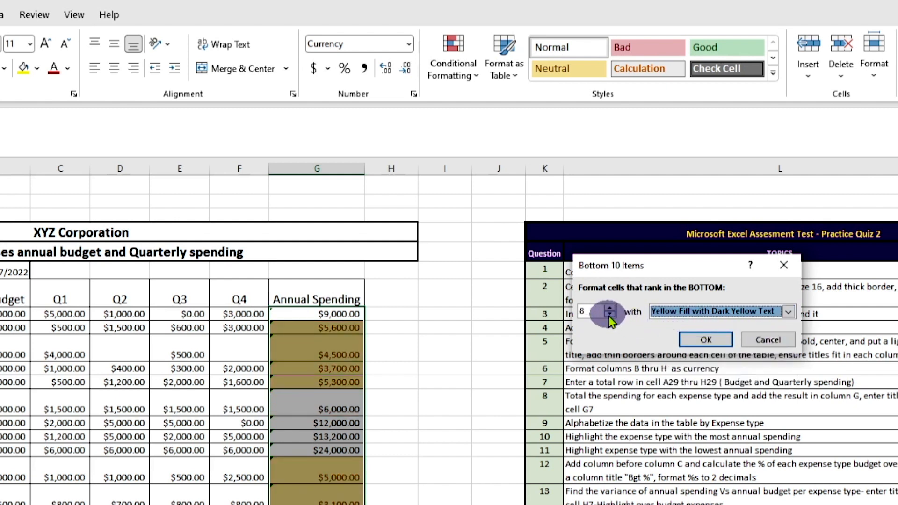
left_click(609, 316)
left_click(609, 315)
left_click(609, 316)
left_click(609, 316)
left_click(609, 315)
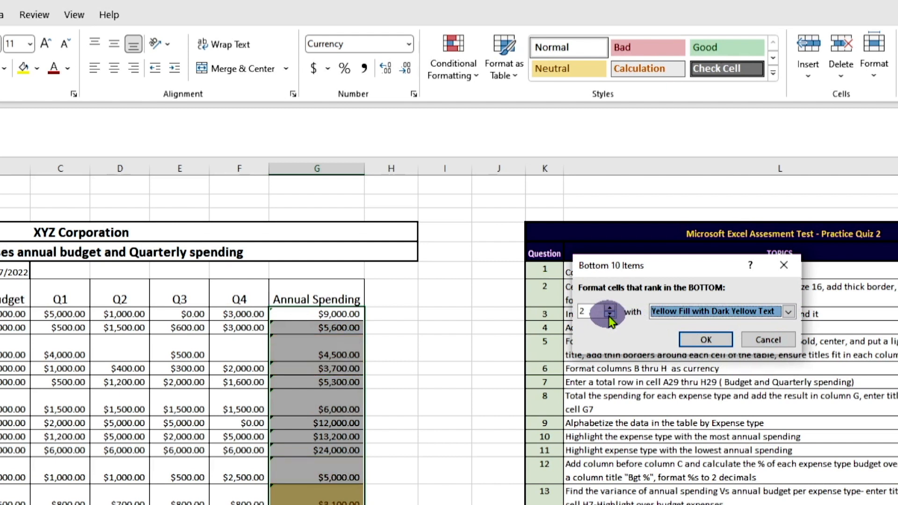
left_click(720, 345)
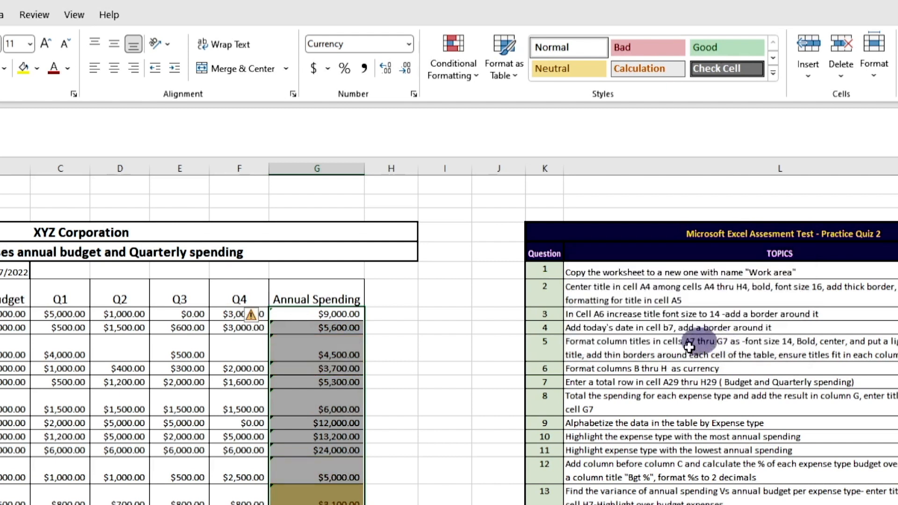
left_click(186, 502)
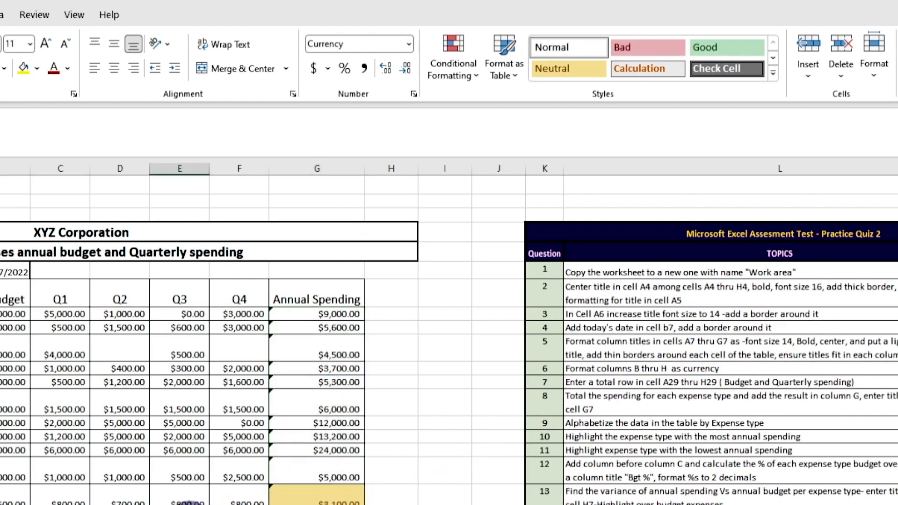
left_click(2, 502)
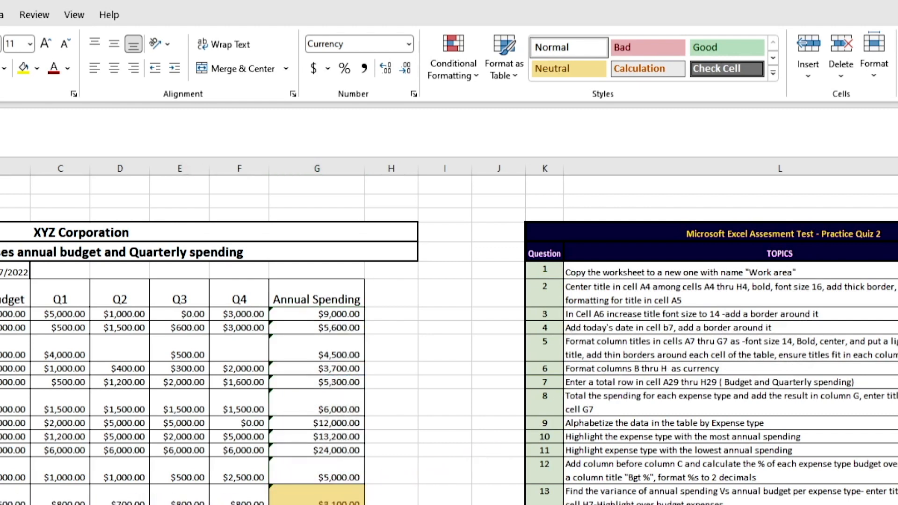
Step: Apply the Neutral cell style to the Mobile phones row, A18:G18
left_click_drag(2, 502, 374, 491)
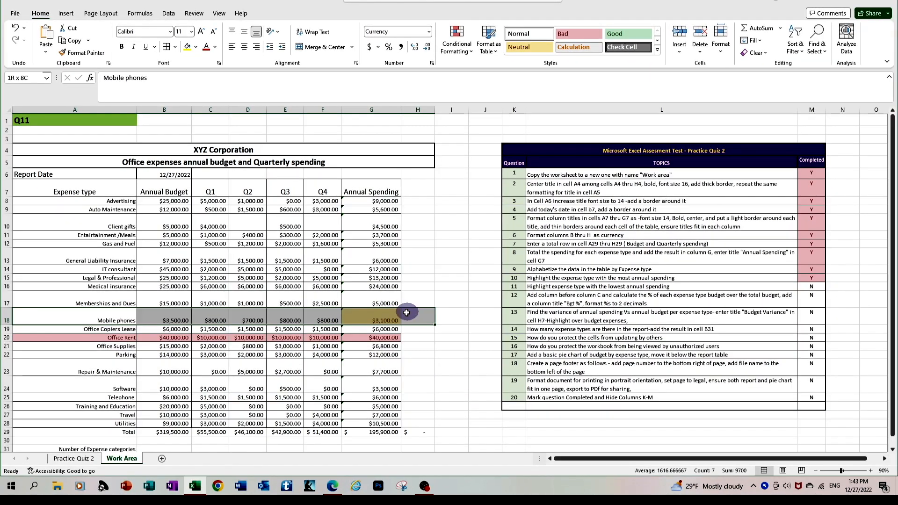
left_click_drag(406, 313, 395, 316)
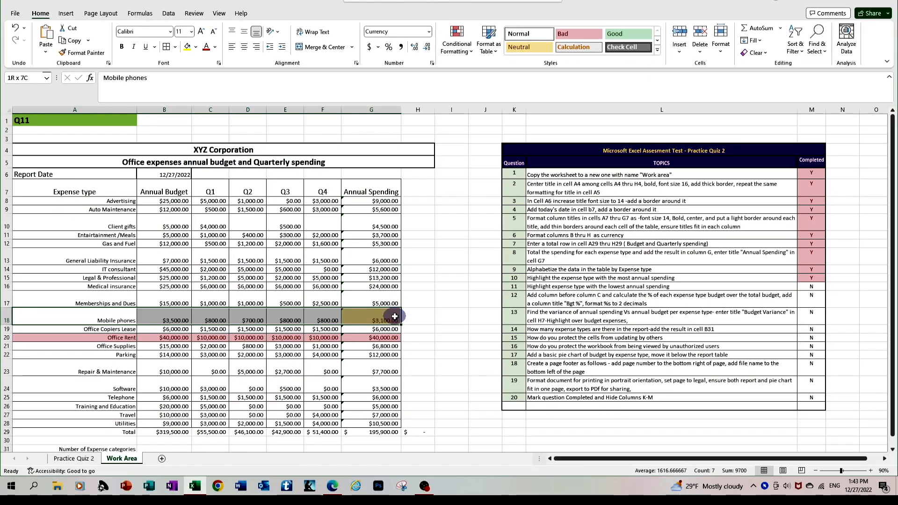
left_click_drag(394, 317, 394, 317)
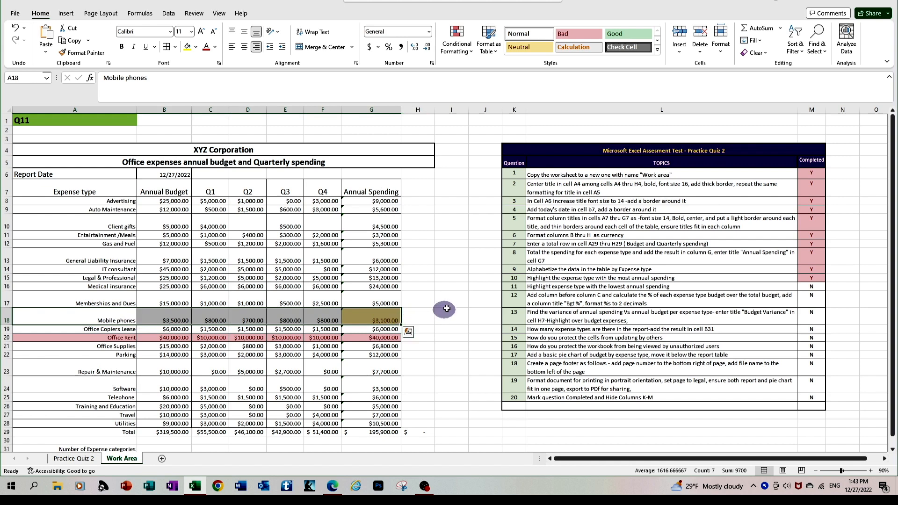
left_click(447, 304)
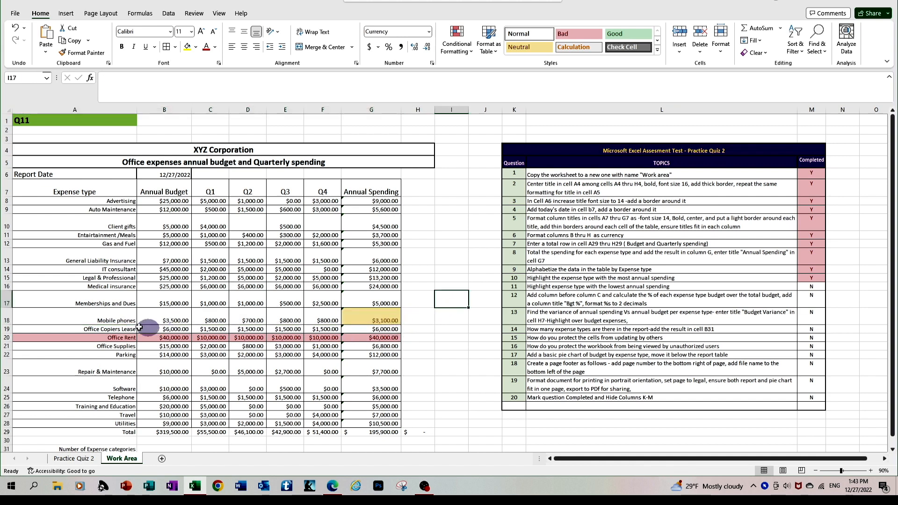
left_click_drag(98, 316, 351, 313)
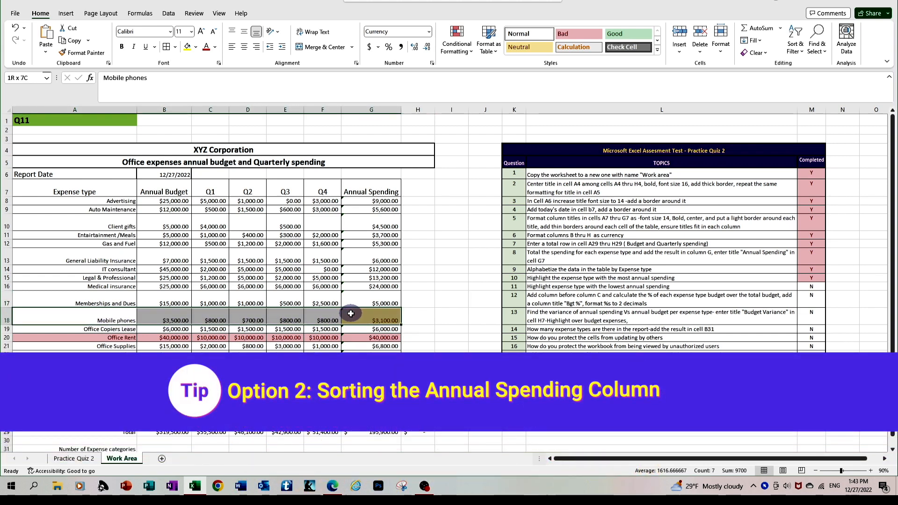
left_click(519, 48)
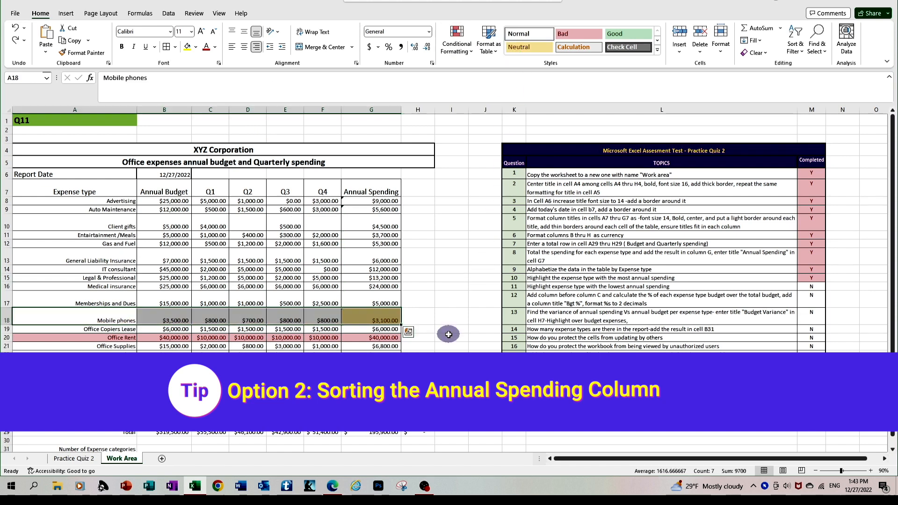
Step: Undo the Neutral shading and custom-sort the table by Annual Spending, Smallest to Largest
key("ctrl+z")
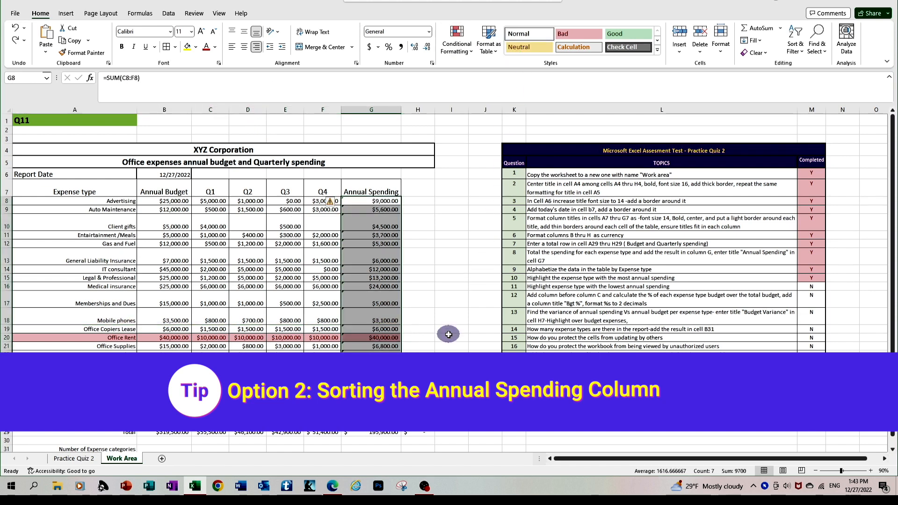
left_click(344, 301)
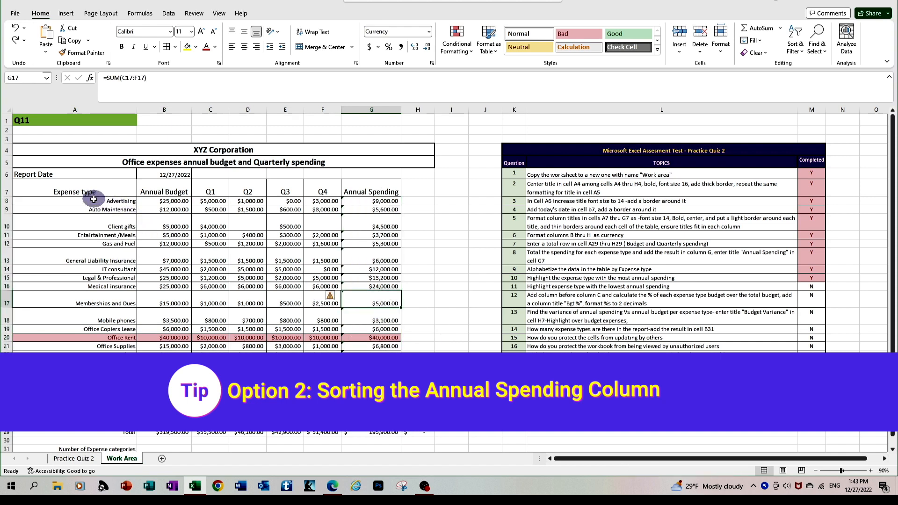
left_click_drag(86, 191, 382, 412)
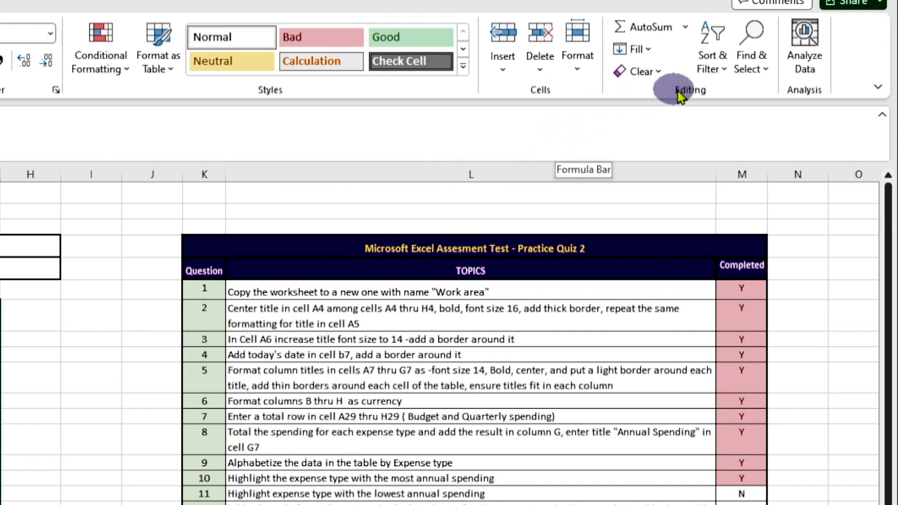
left_click(713, 56)
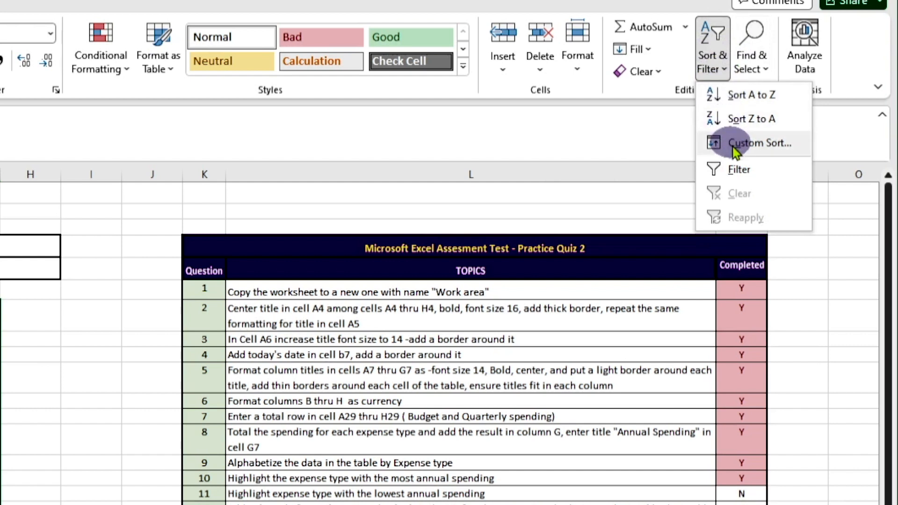
left_click(744, 143)
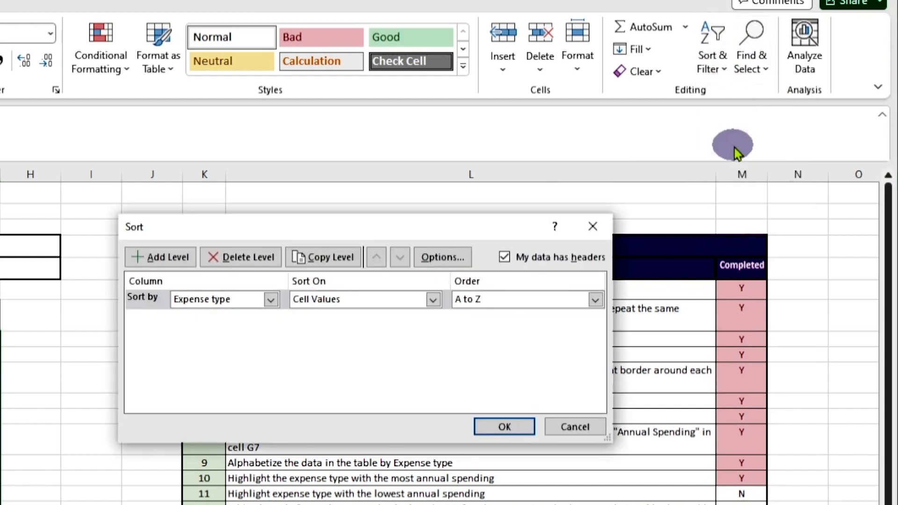
left_click(270, 299)
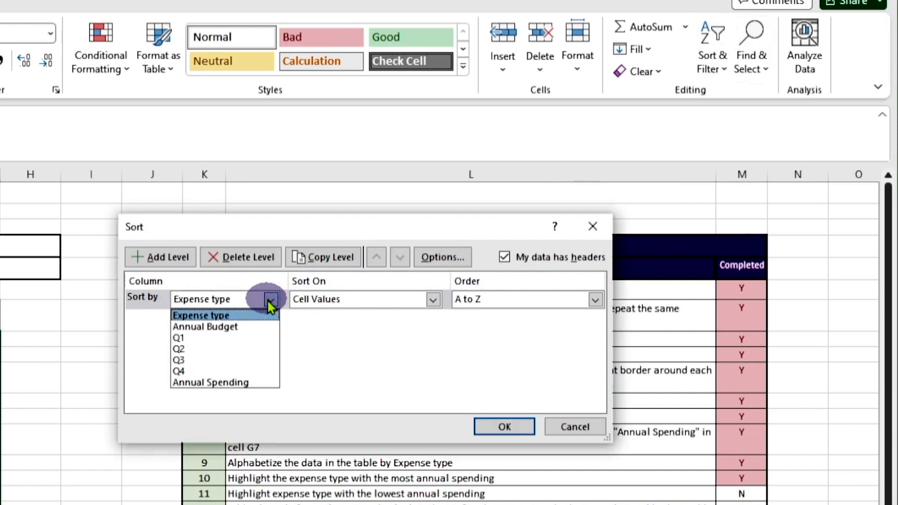
left_click(241, 383)
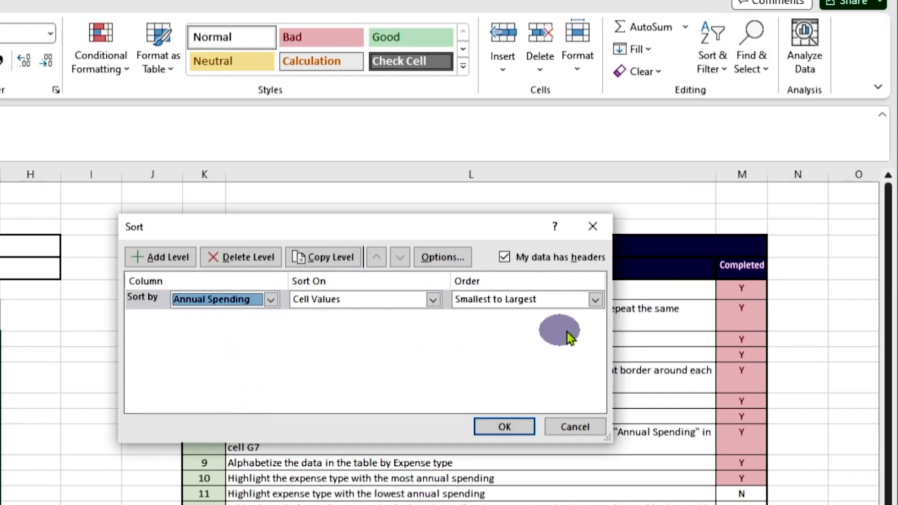
left_click(505, 429)
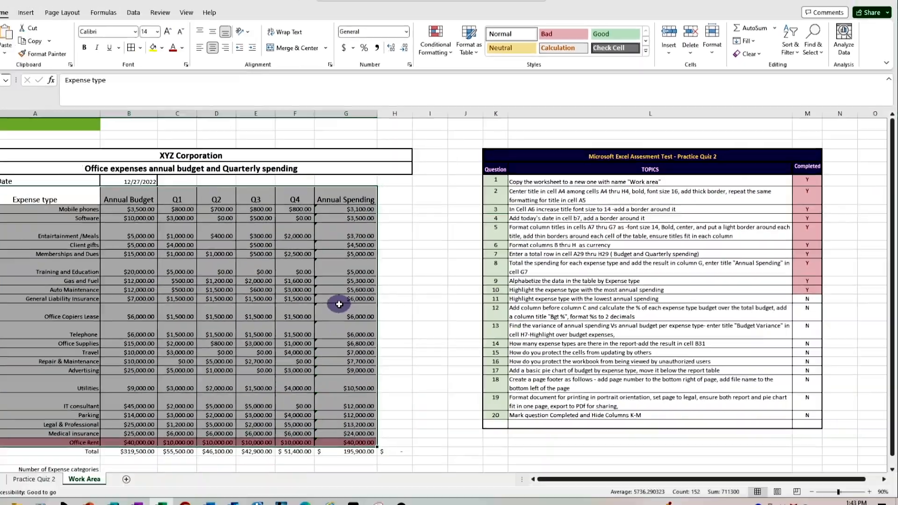
left_click(365, 291)
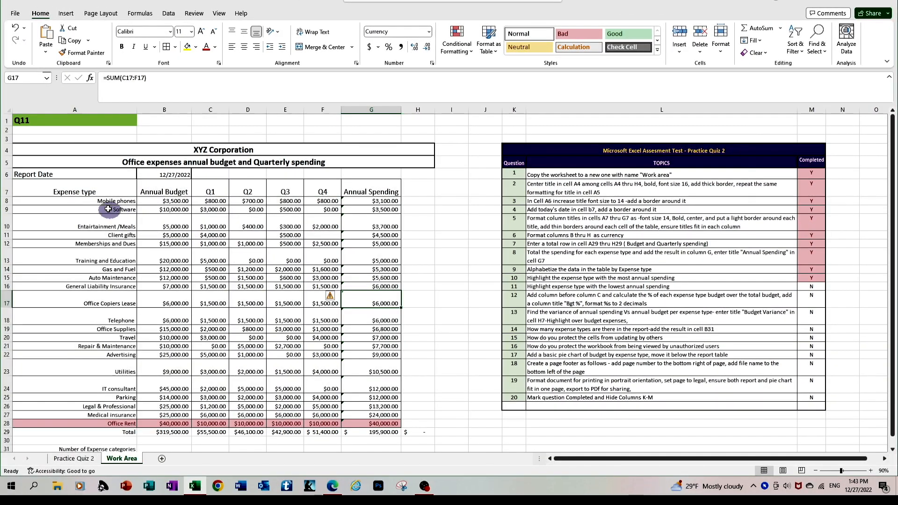
Step: Select the full table A7:G28, from the Expense type header through Office Rent
left_click_drag(99, 200, 358, 207)
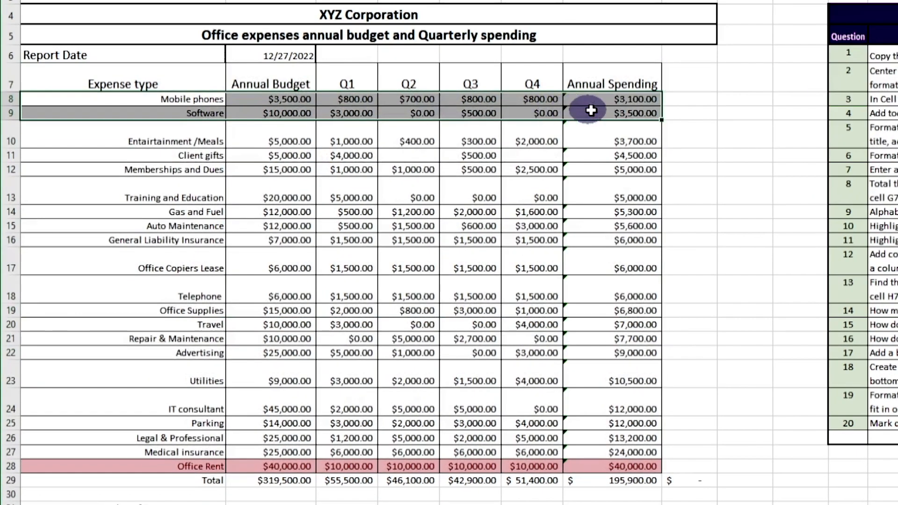
left_click_drag(591, 110, 620, 99)
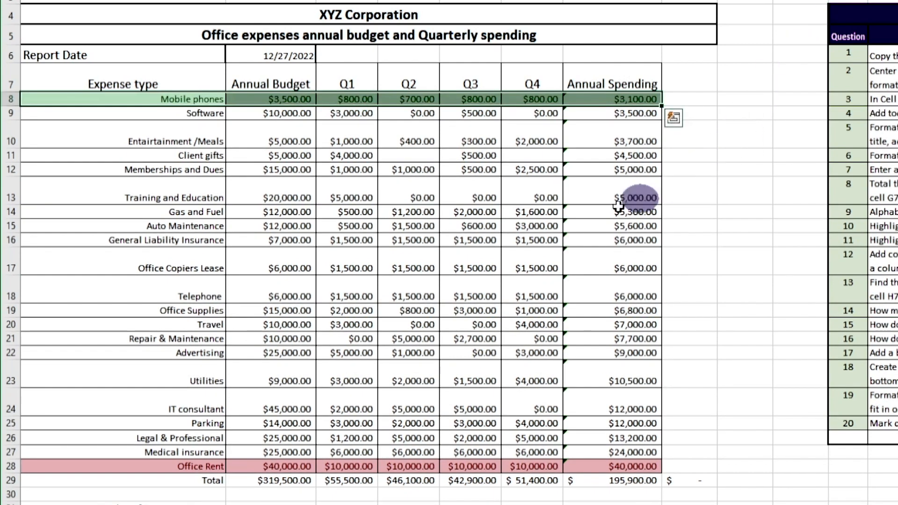
left_click(533, 225)
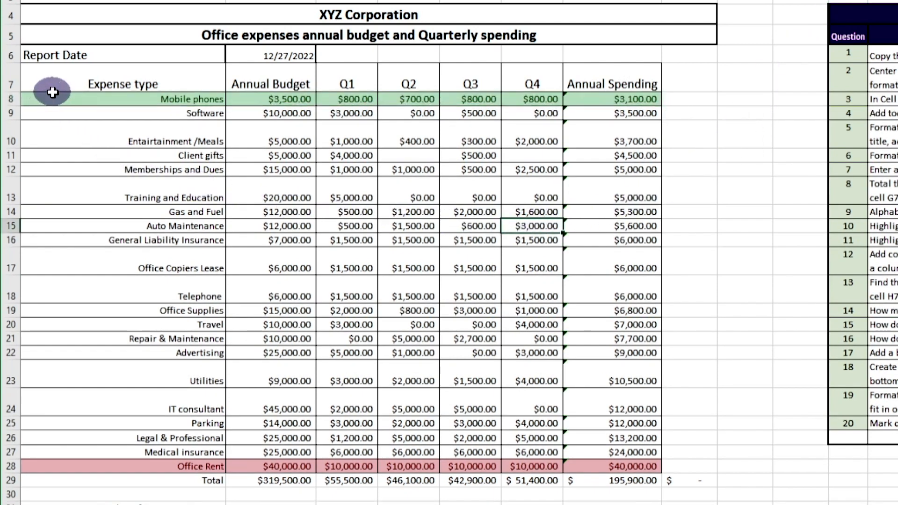
mouse_move(79, 72)
left_mouse_down()
mouse_move(395, 166)
mouse_move(612, 381)
mouse_move(613, 464)
mouse_move(655, 481)
mouse_move(653, 460)
left_mouse_up()
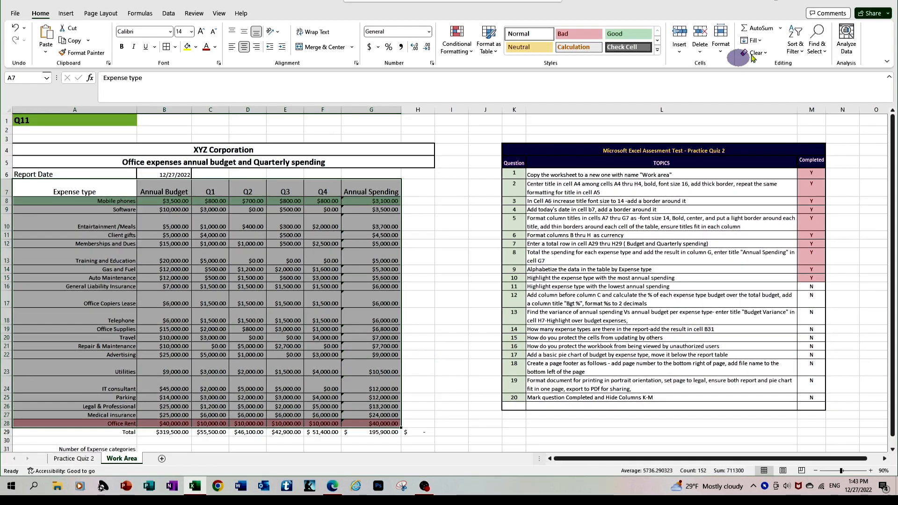
Step: Sort the expense rows A to Z by Expense type, Advertising through Utilities, then deselect
left_click(796, 40)
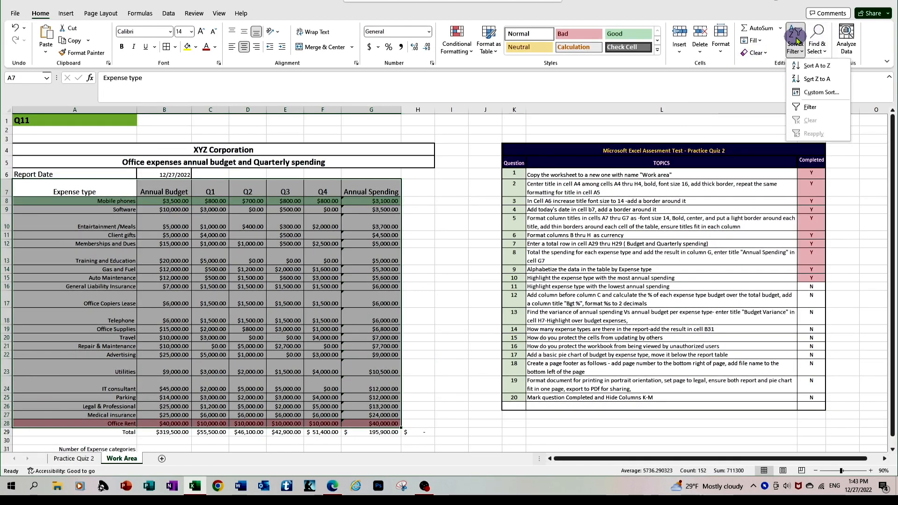
left_click(809, 66)
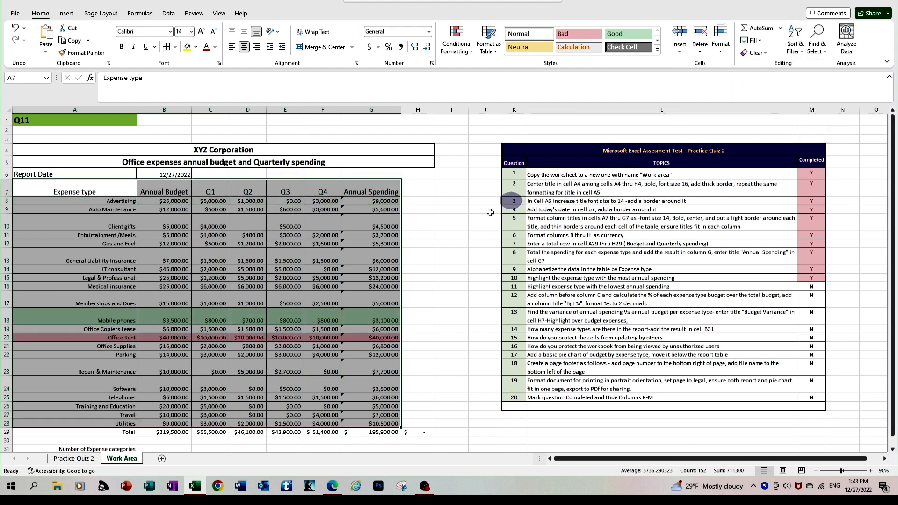
left_click(353, 293)
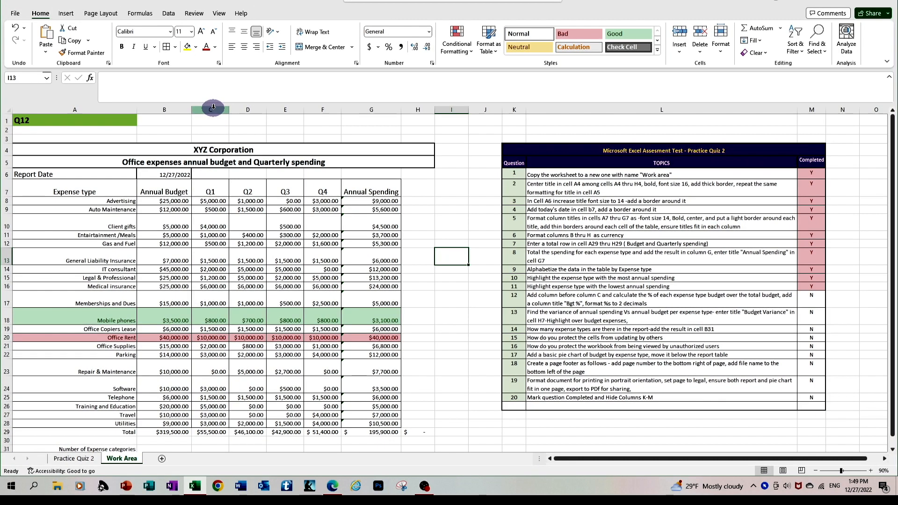
Step: Insert a blank column C before Q1 and give it the header 'Bgt %' in C7
left_click(213, 109)
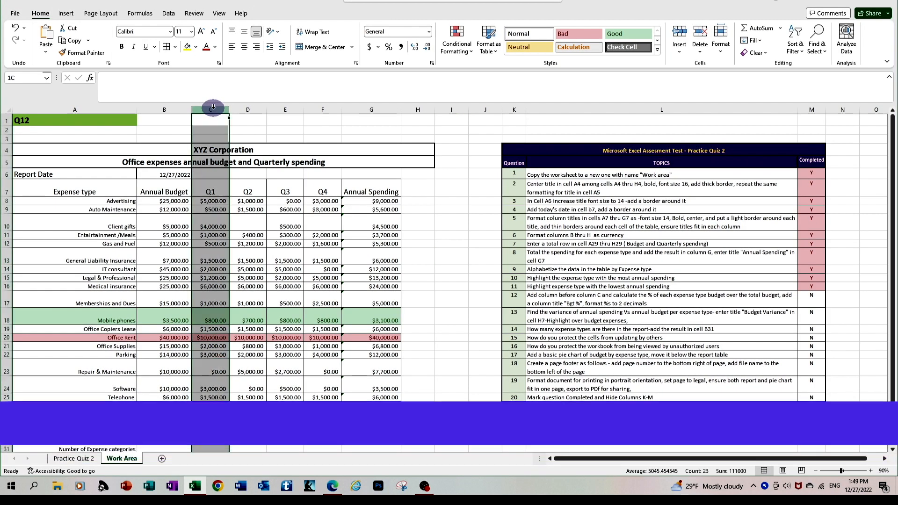
right_click(211, 109)
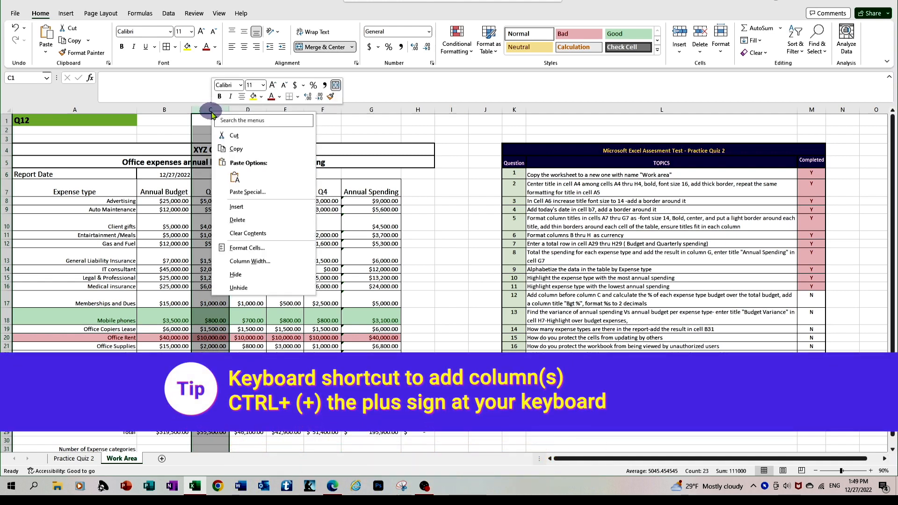
left_click(237, 207)
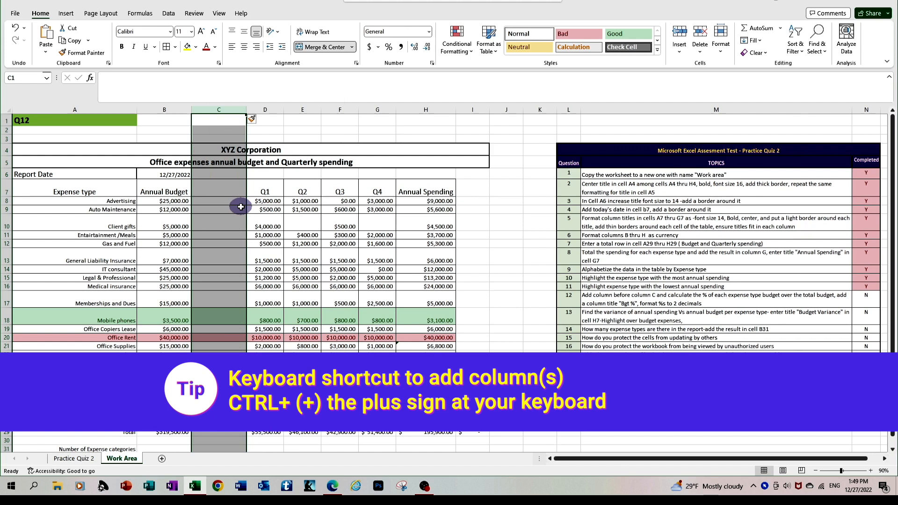
left_click(217, 188)
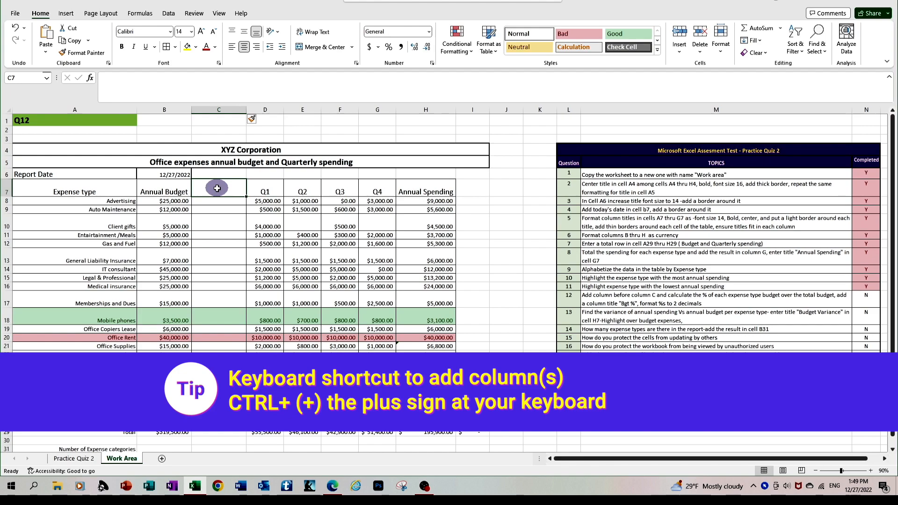
type("Bgt")
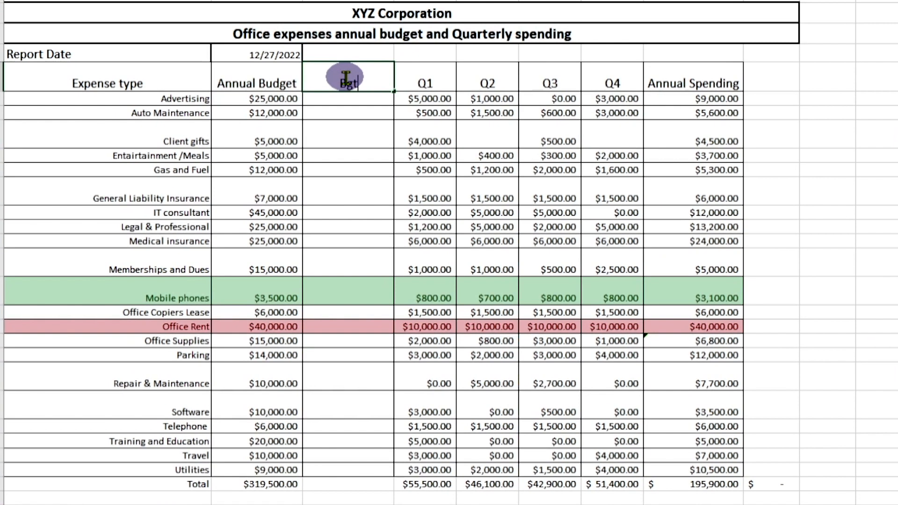
type(" %")
left_click(352, 136)
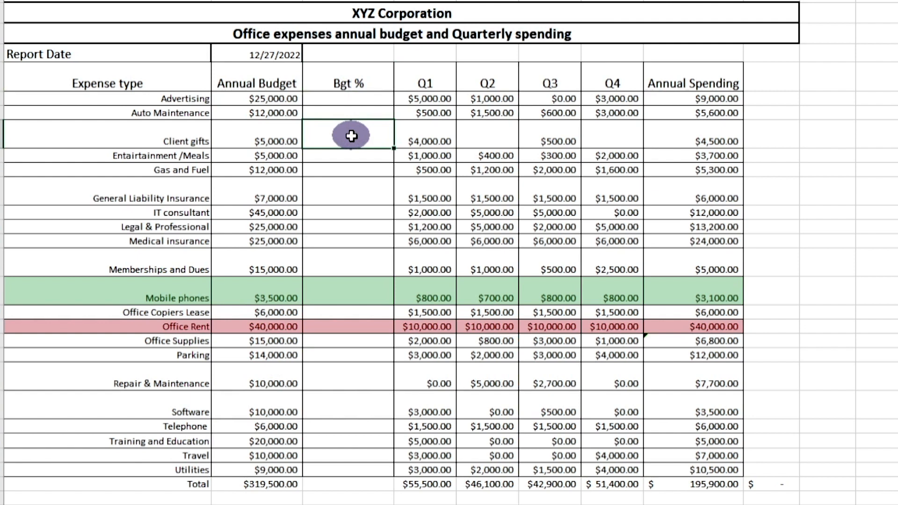
left_click(355, 98)
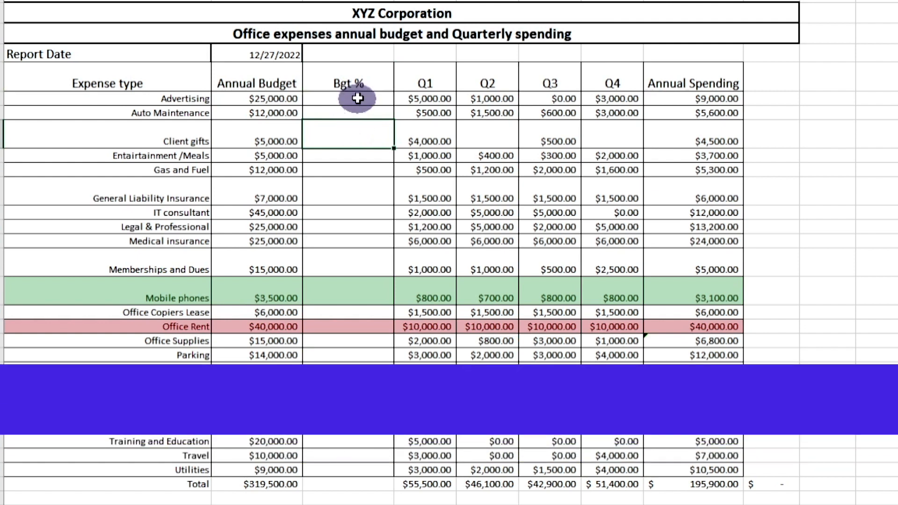
Step: Compare the Advertising, Auto Maintenance, Client gifts and Gas and Fuel budgets against the $319,500.00 total
left_click(246, 98)
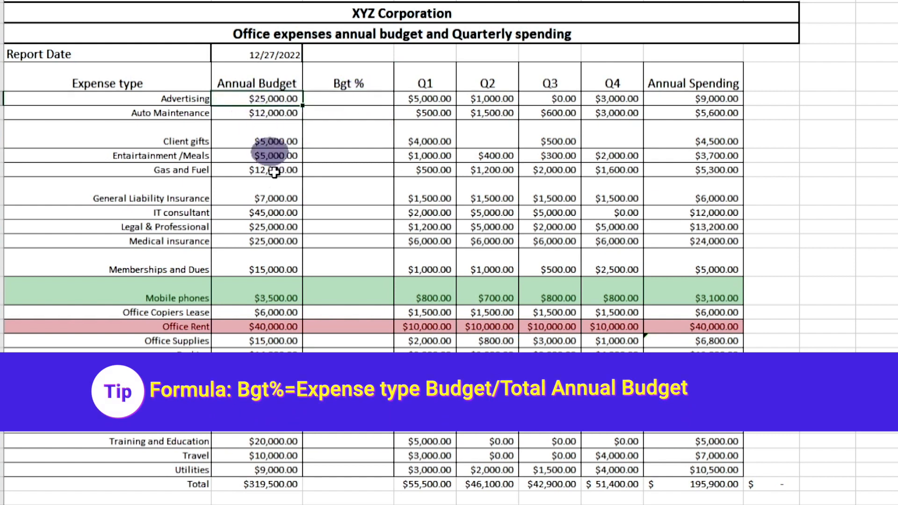
left_click(251, 483)
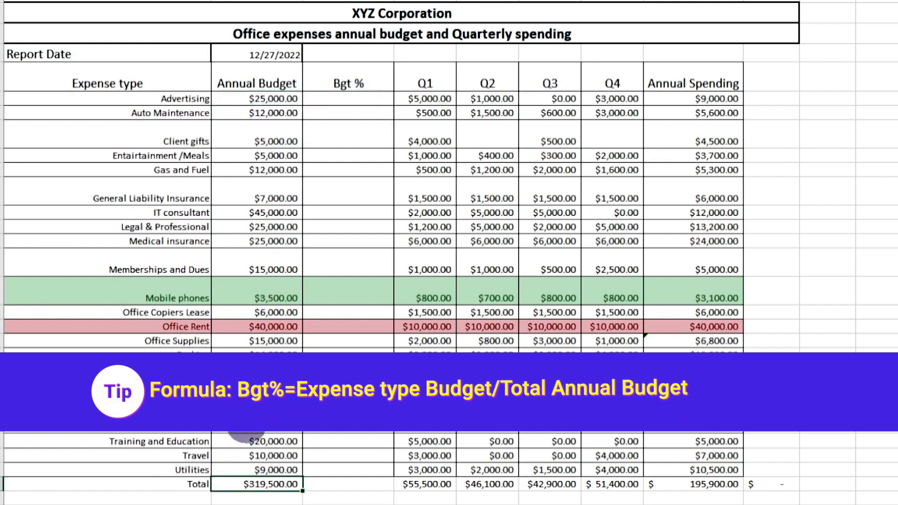
left_click(260, 112)
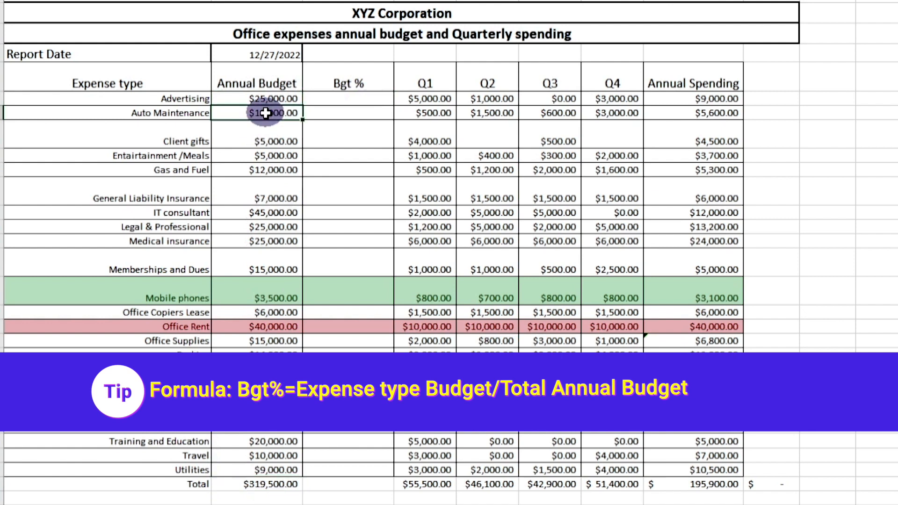
left_click(264, 483)
left_click(287, 131)
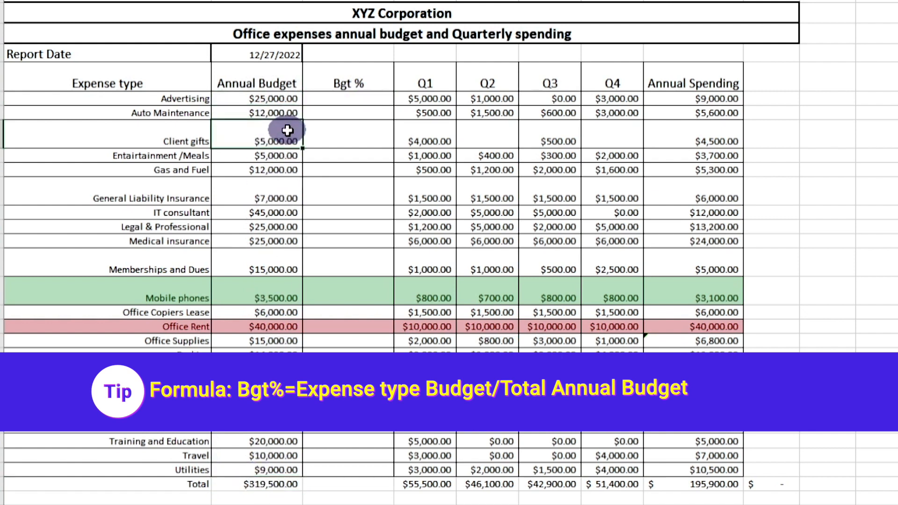
left_click(250, 483)
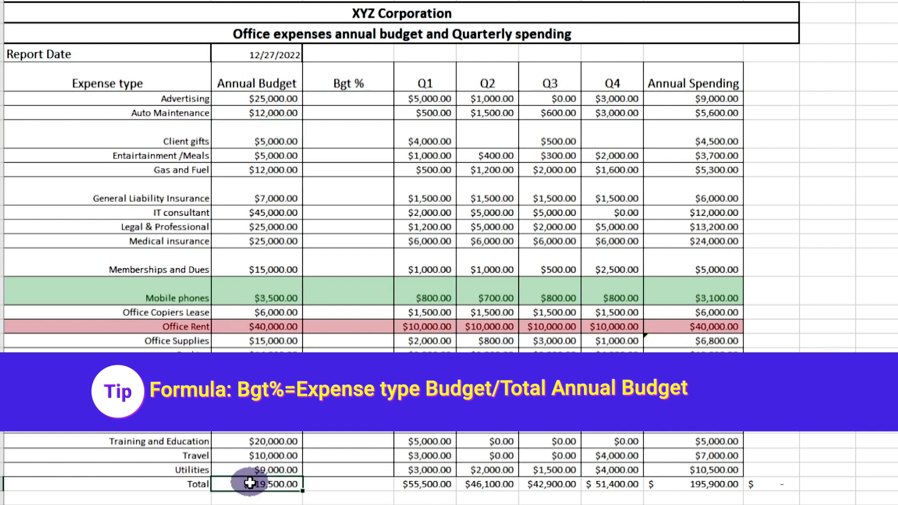
left_click(266, 174)
left_click(262, 484)
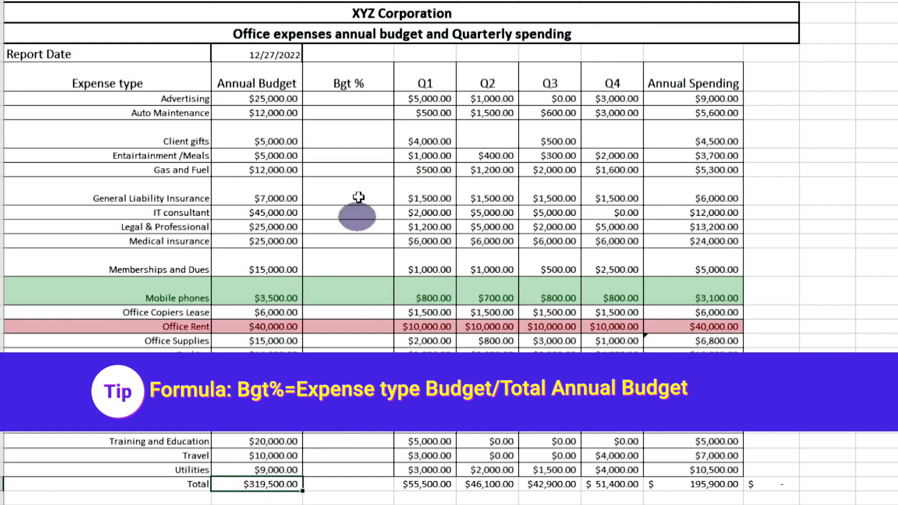
Step: Enter =B8/B29 in C8 to compute Advertising's share of the total budget
left_click(352, 98)
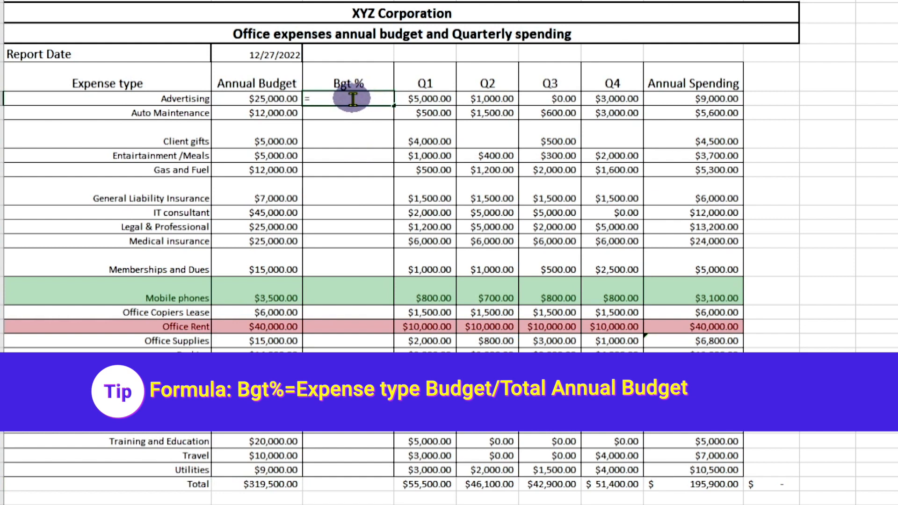
left_click(253, 98)
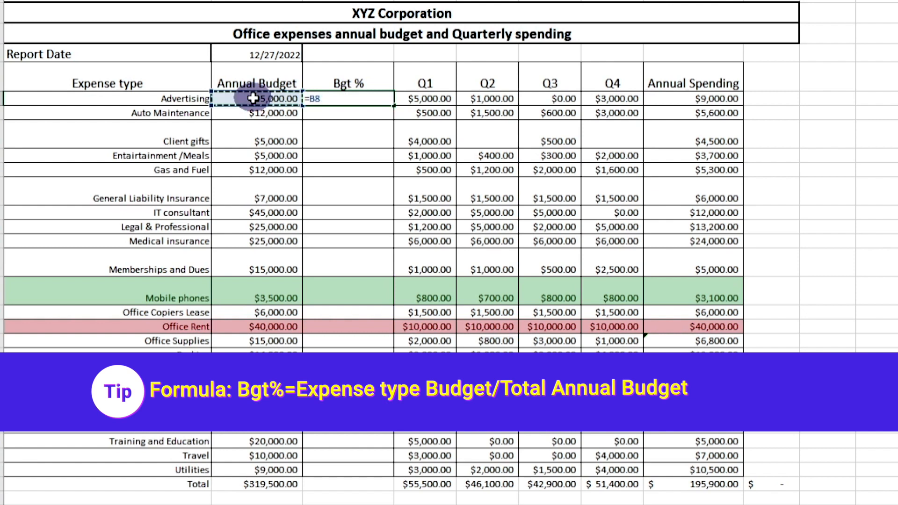
type("/")
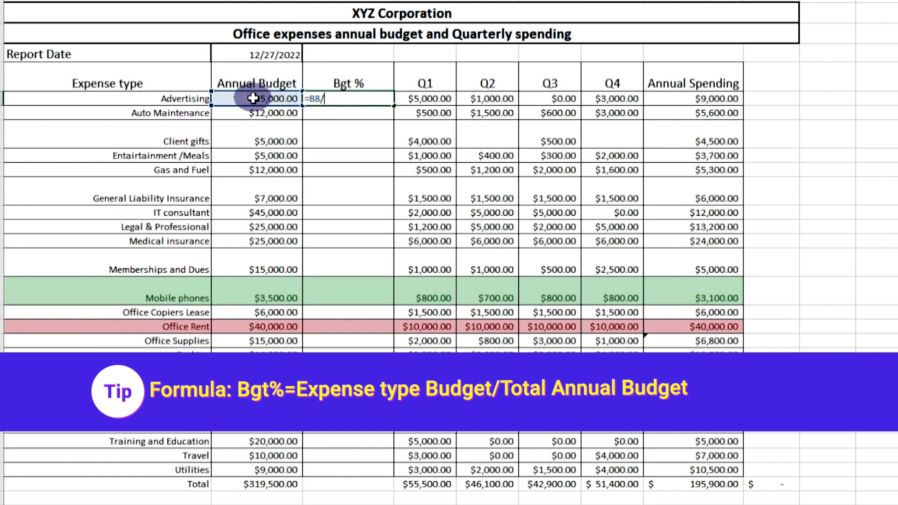
left_click(269, 484)
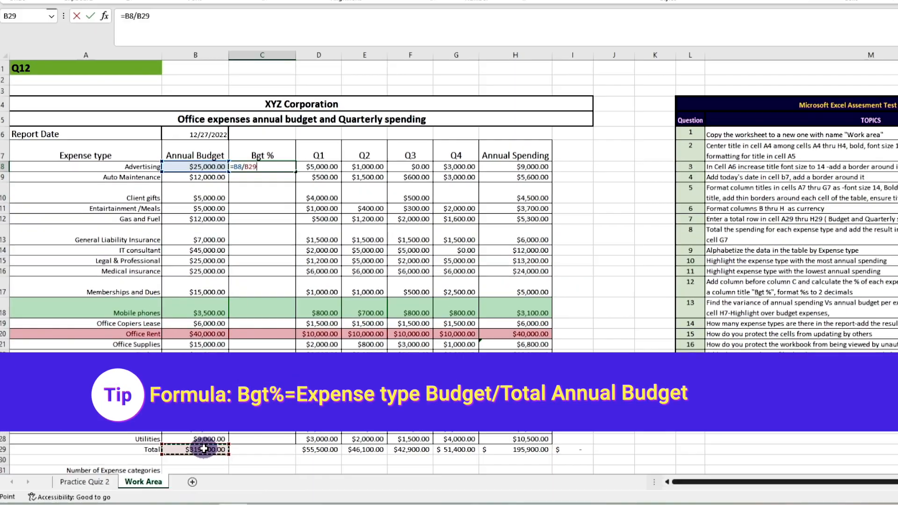
key("Return")
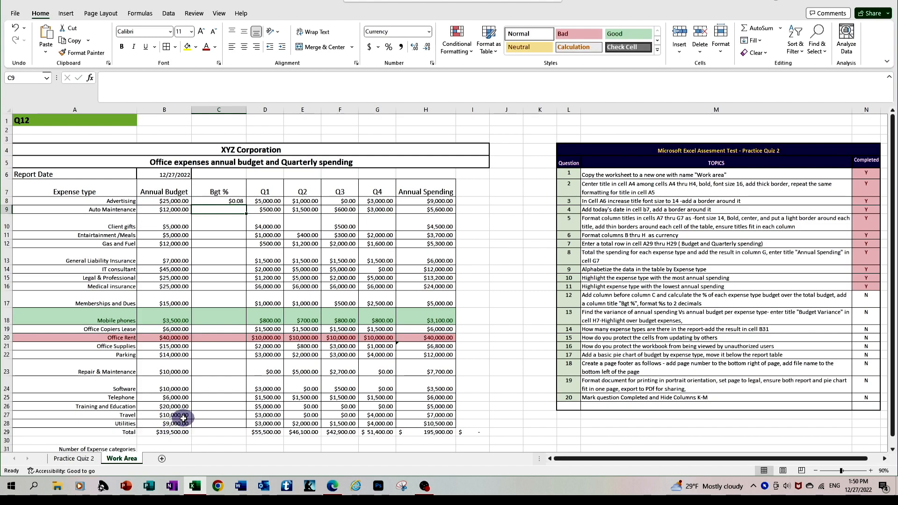
Step: Format Advertising's Bgt % cell as a percentage with two decimals, showing 7.82%
left_click(229, 201)
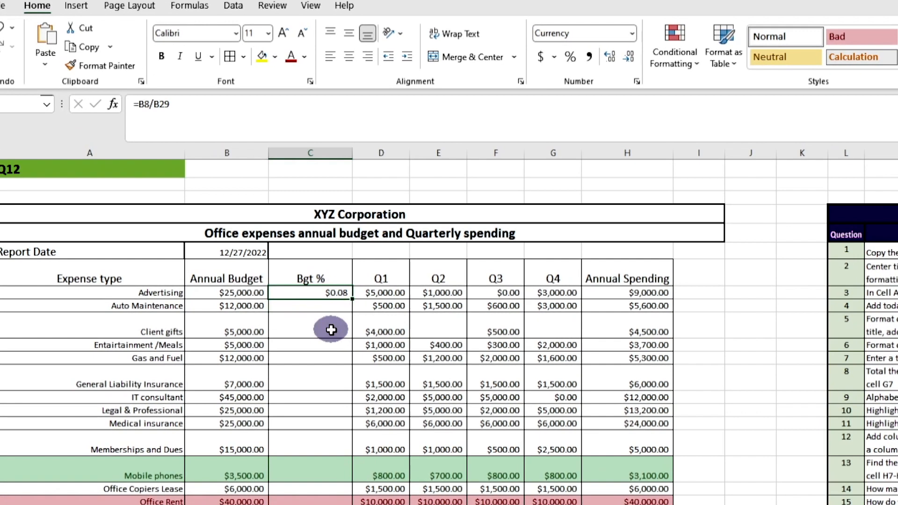
left_click(570, 58)
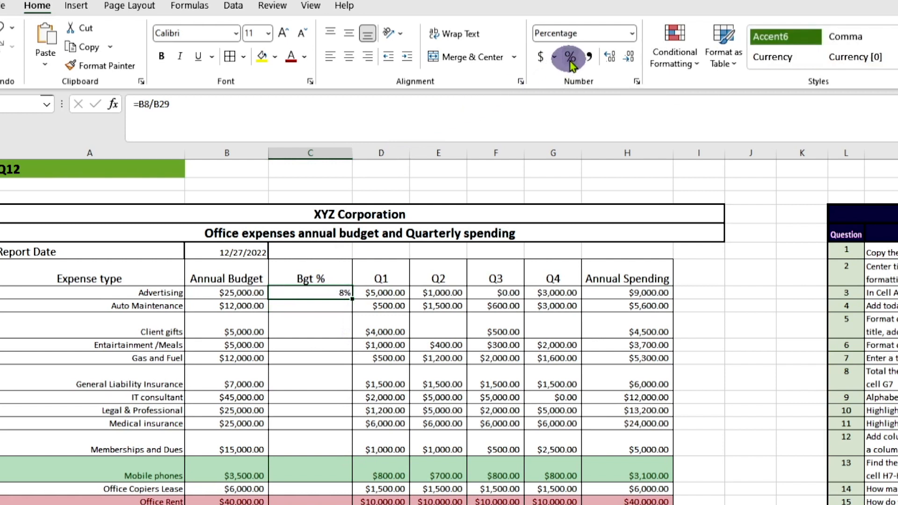
left_click(608, 61)
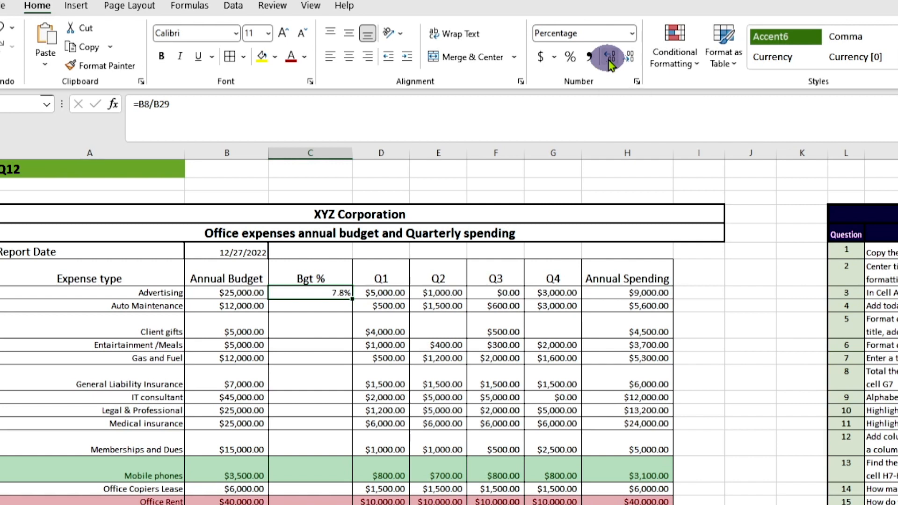
left_click(327, 305)
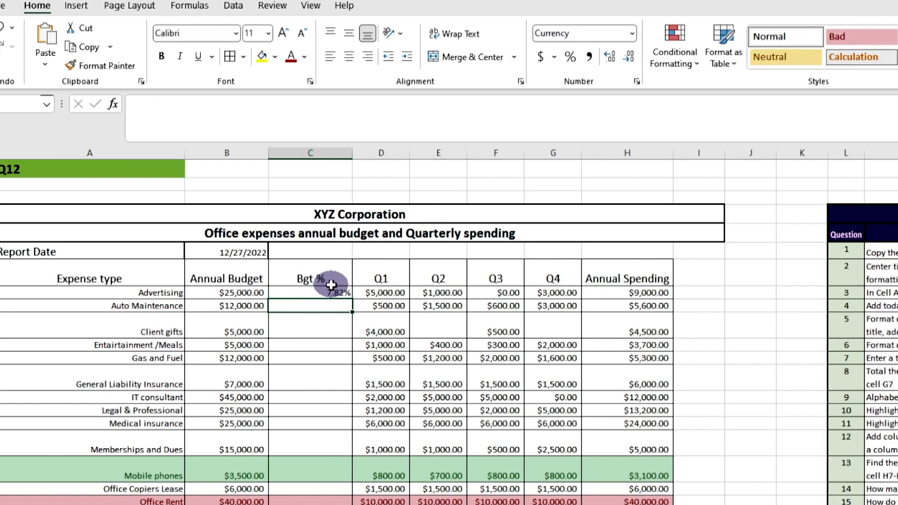
Step: Copy the C8 budget-share formula down the rest of the Bgt % column
left_click(333, 293)
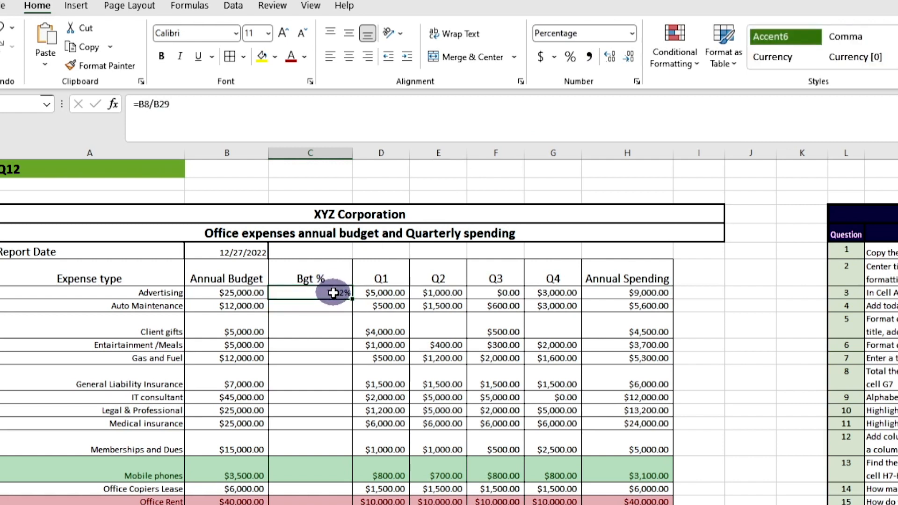
key("ctrl+c")
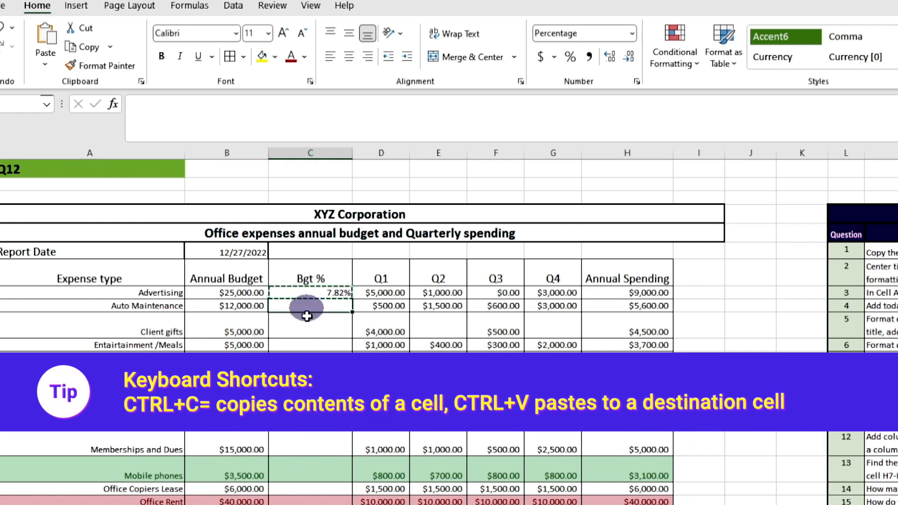
left_click_drag(304, 305, 309, 502)
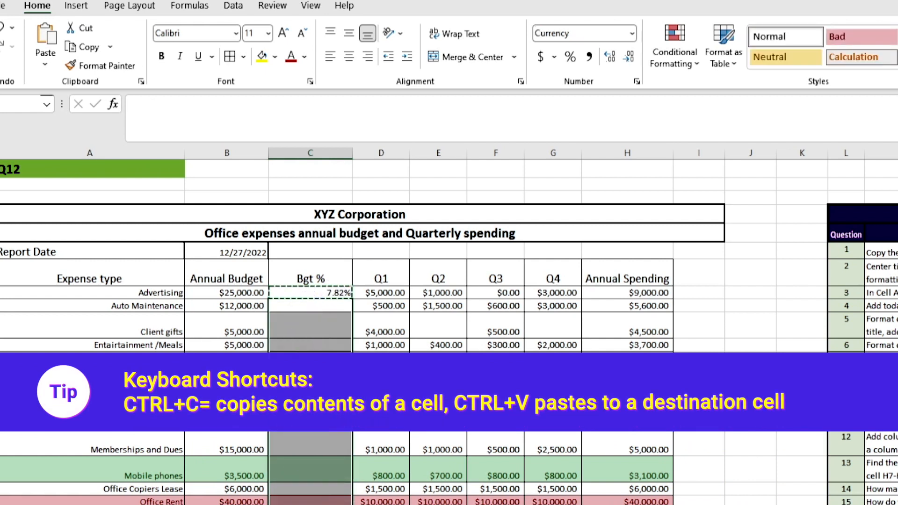
key("ctrl+v")
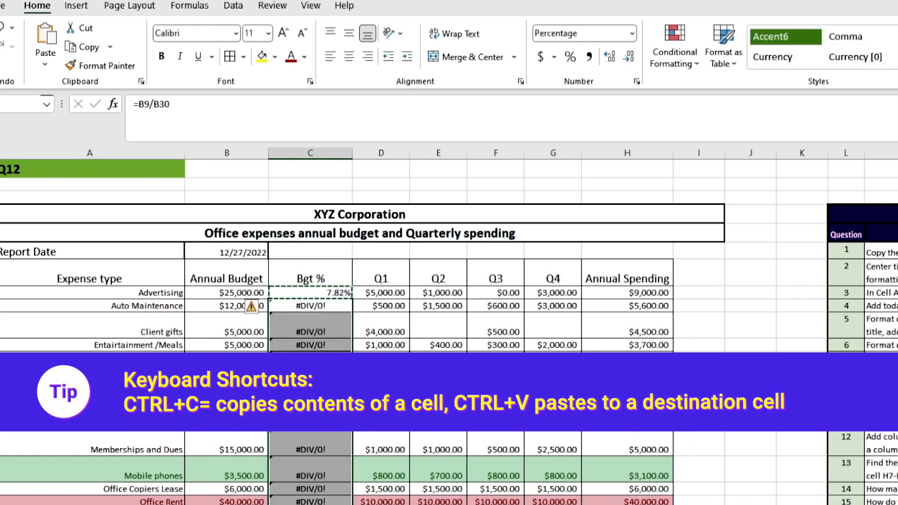
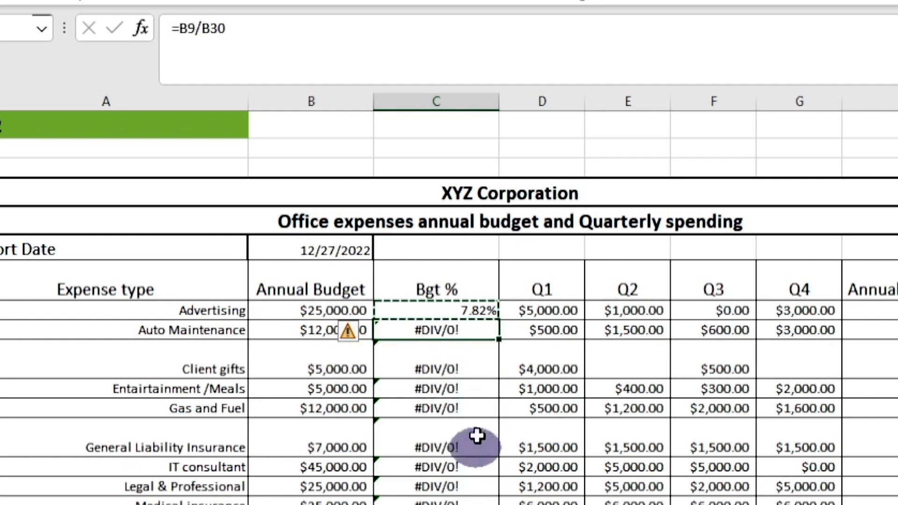
Step: Inspect the Client gifts and Advertising Bgt % formulas, then start editing C8's formula
left_click(469, 369)
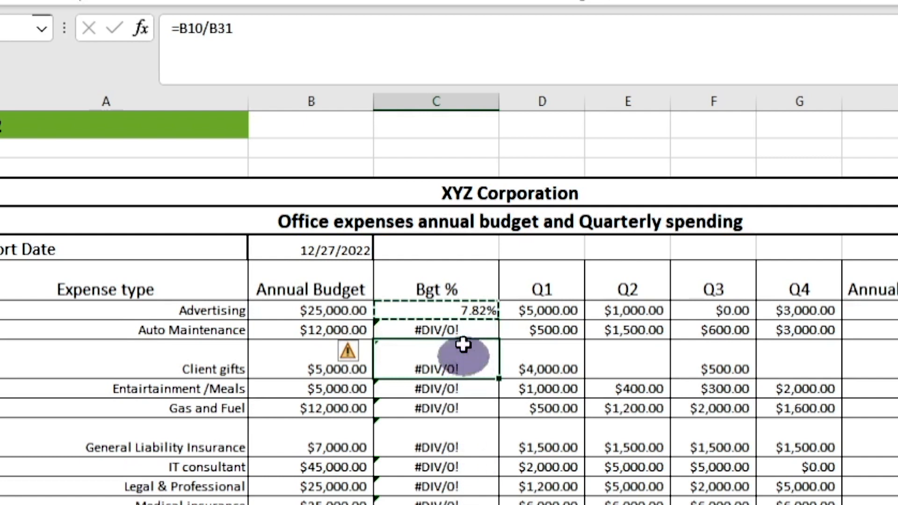
left_click(456, 311)
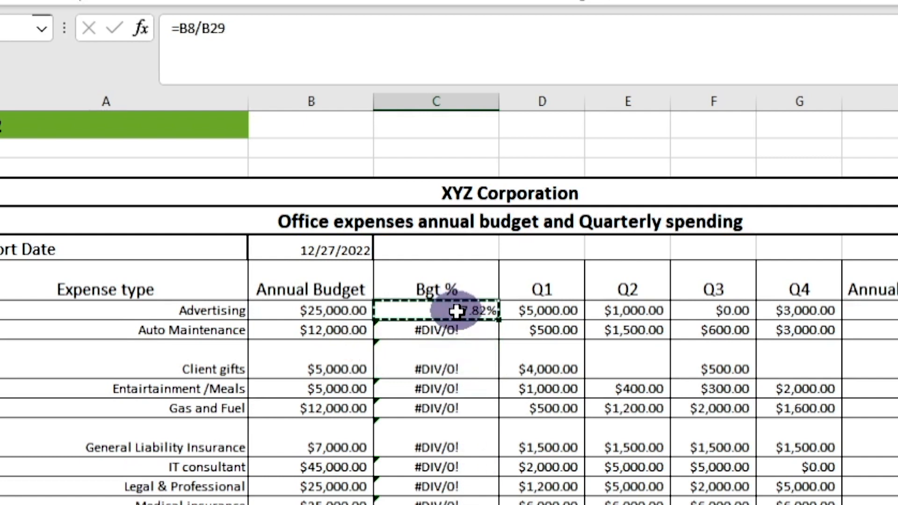
left_click(203, 28)
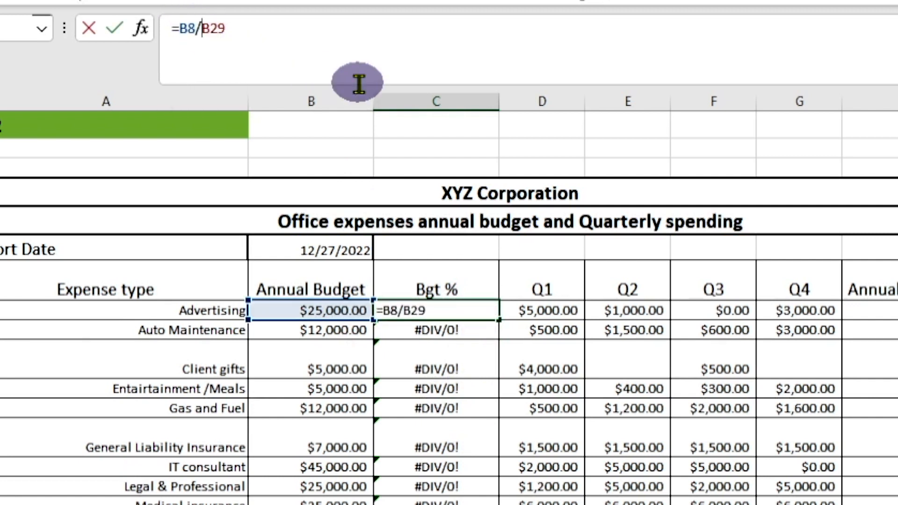
Step: Change C8 to =B8/$B$29 so the total reference stays fixed
type("$")
key("Right")
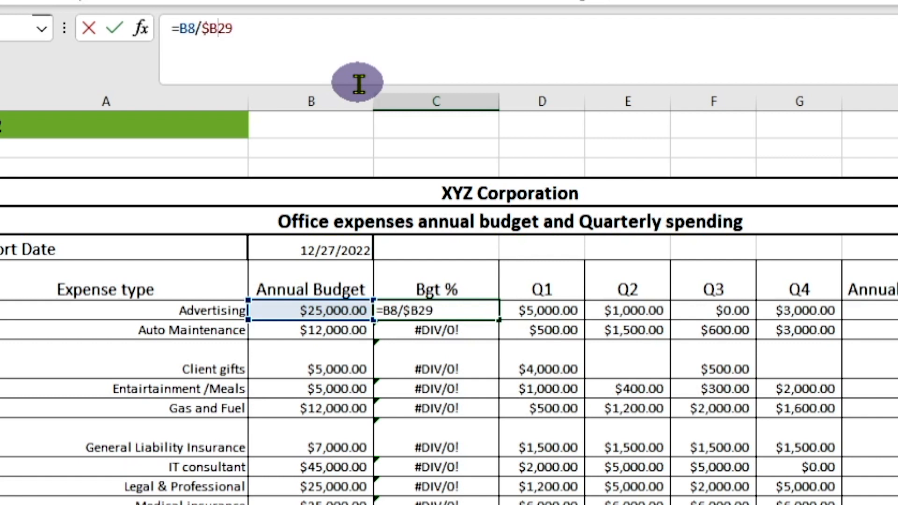
type("$")
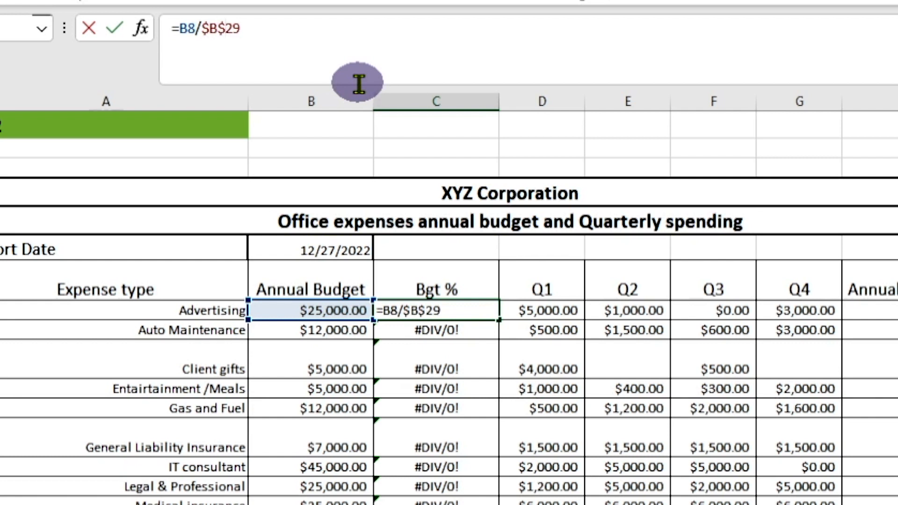
key("Return")
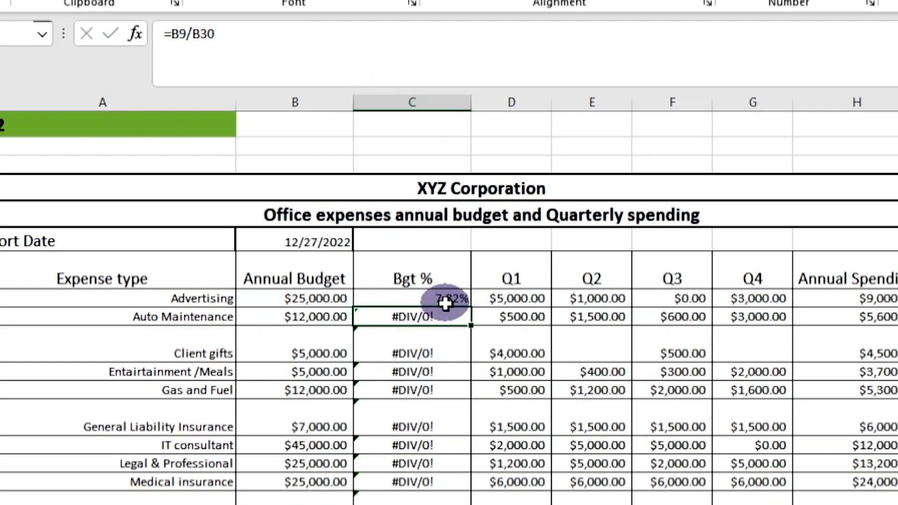
Step: Copy the corrected C8 formula into C9:C28 for every other expense
left_click(445, 299)
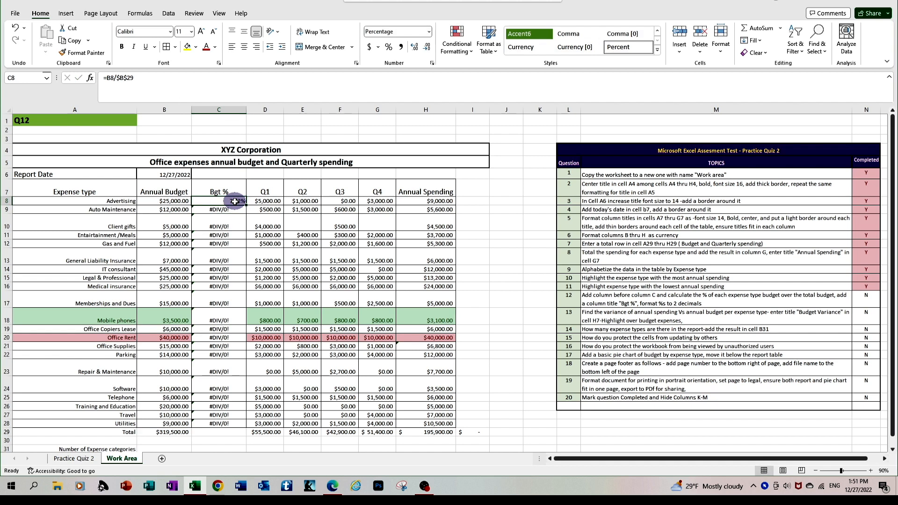
key("ctrl+c")
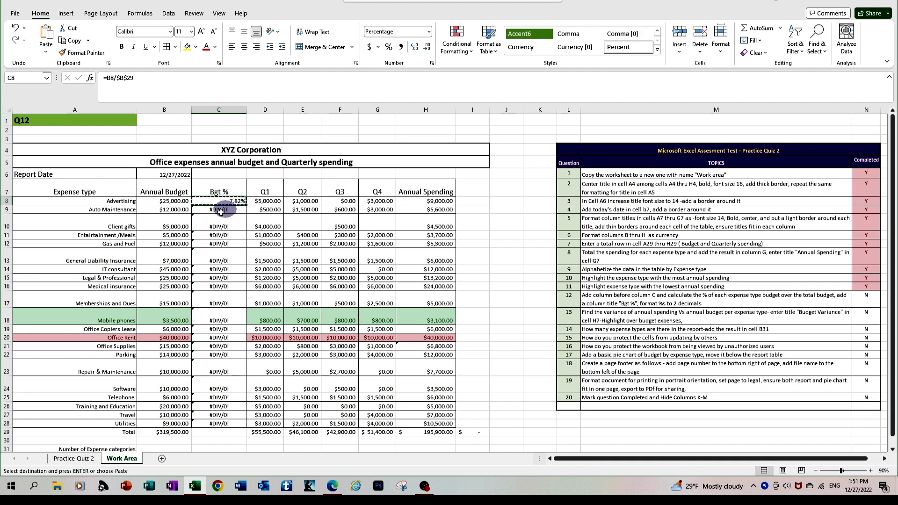
left_click(215, 211)
left_click_drag(215, 211, 215, 426)
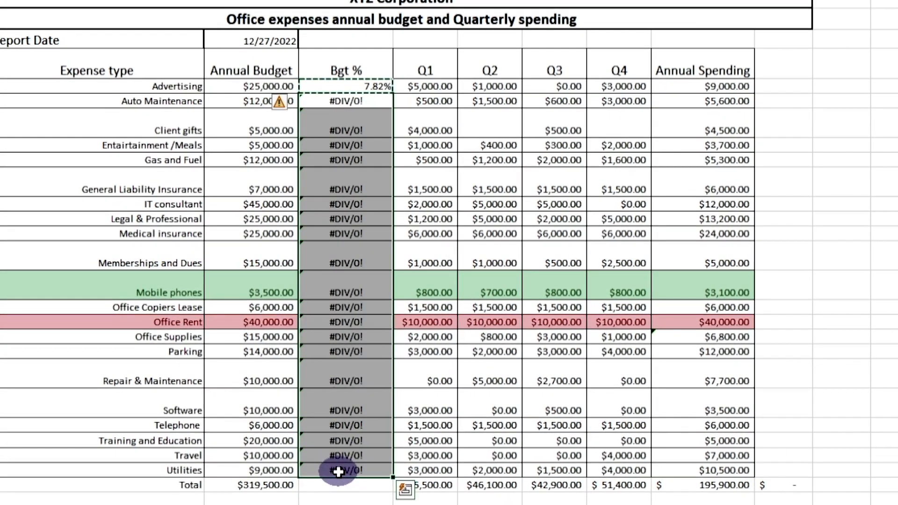
key("ctrl+v")
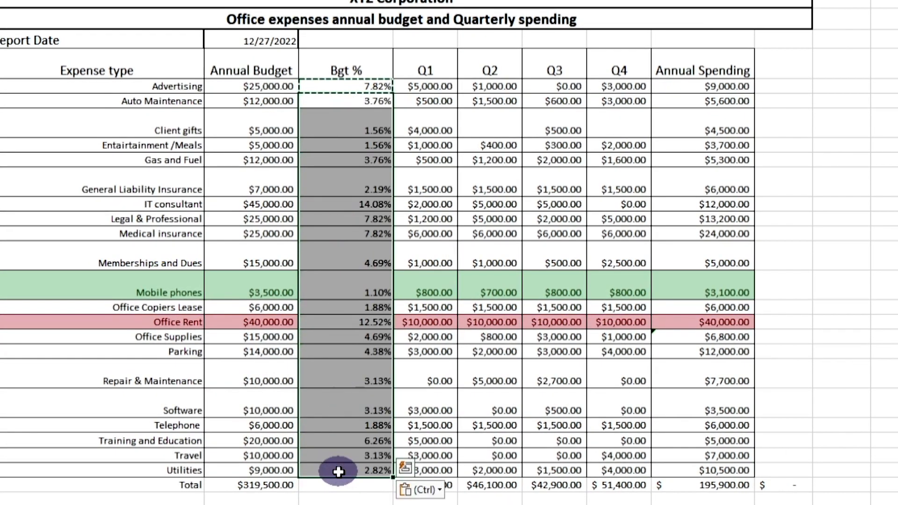
Step: Top-align the Bgt % column and keep its heading centred
left_click(327, 424)
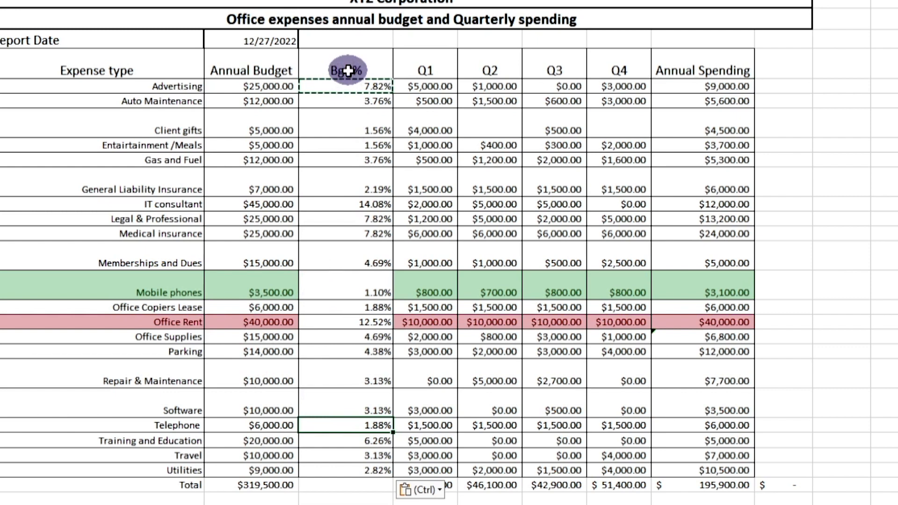
left_click_drag(347, 69, 333, 473)
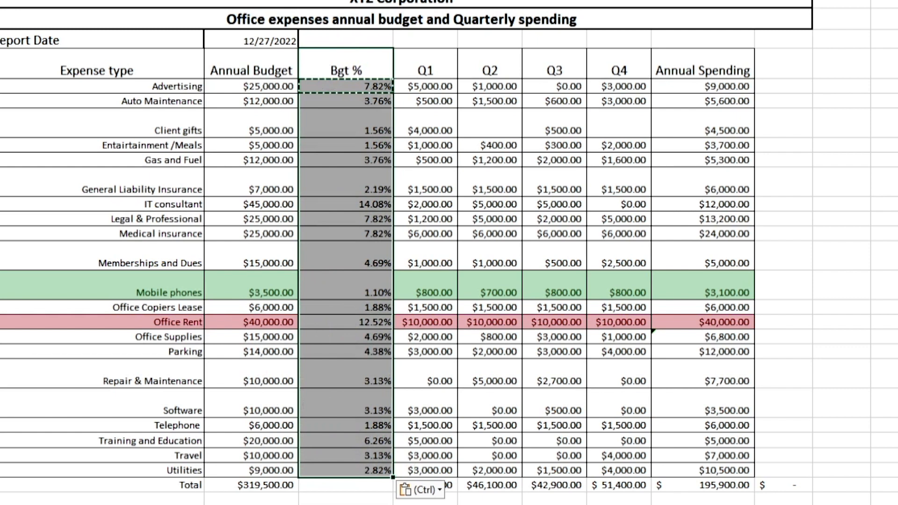
key("alt+h")
key("a")
key("t")
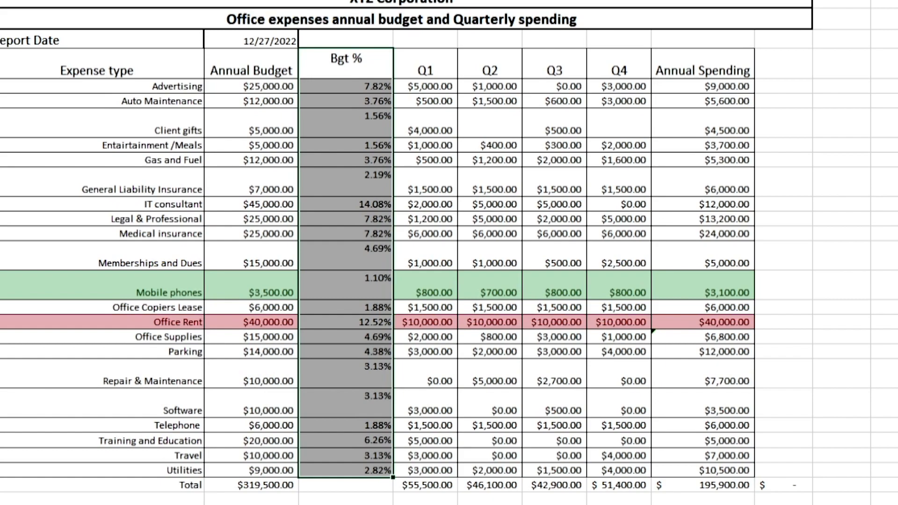
key("alt+h")
key("a")
key("c")
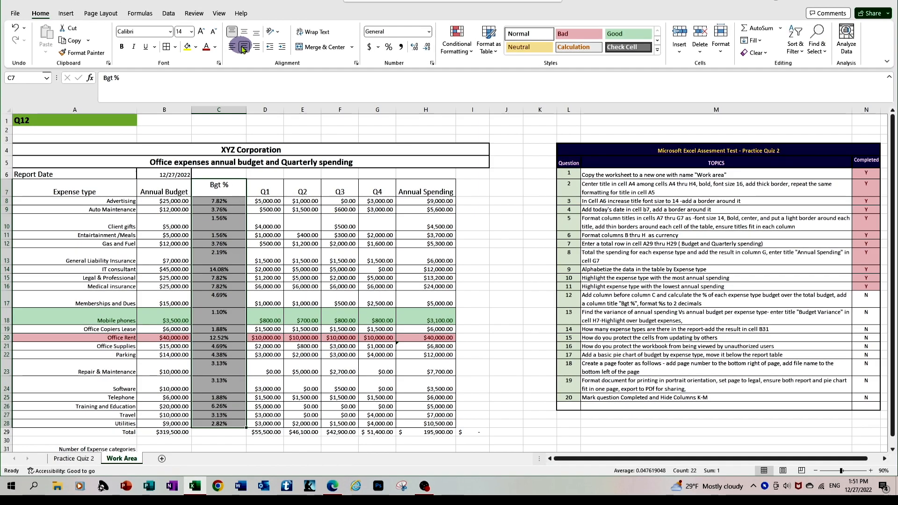
left_click(244, 47)
left_click(221, 261)
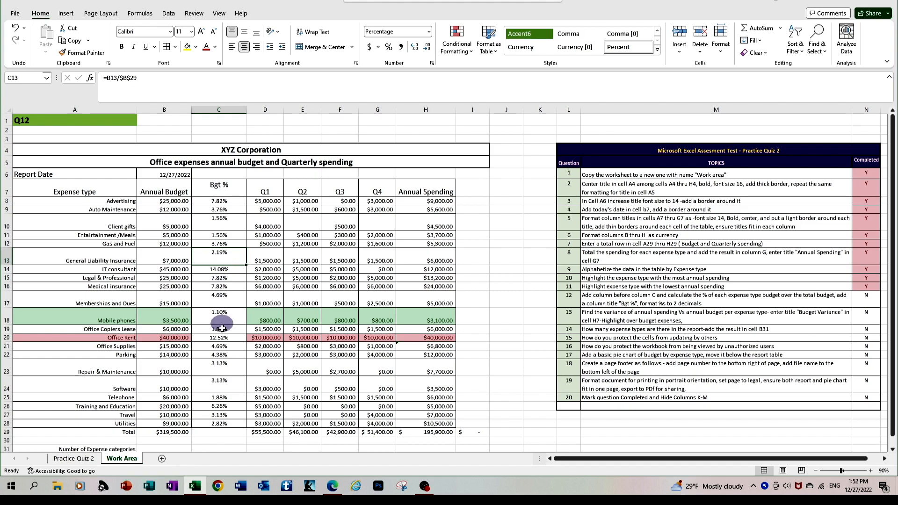
Step: AutoSum the Bgt % values into C29, giving 100.00%
left_click(224, 430)
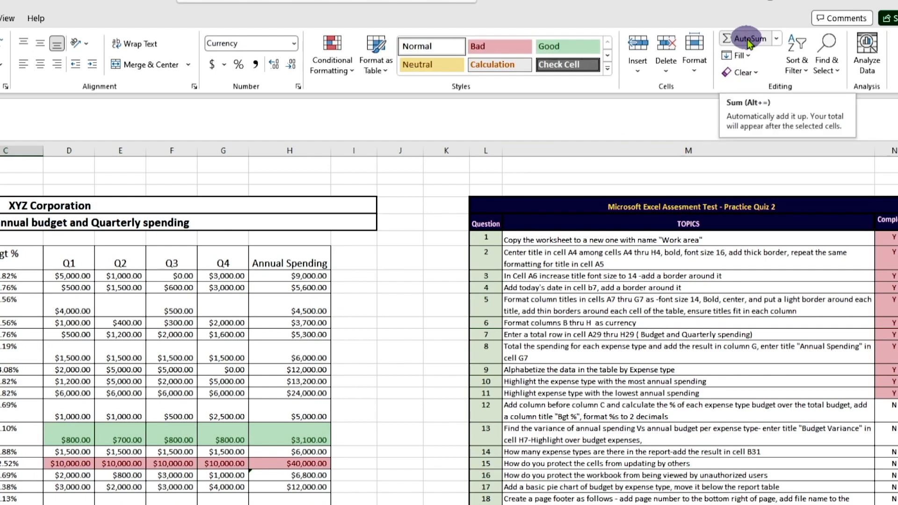
left_click(747, 39)
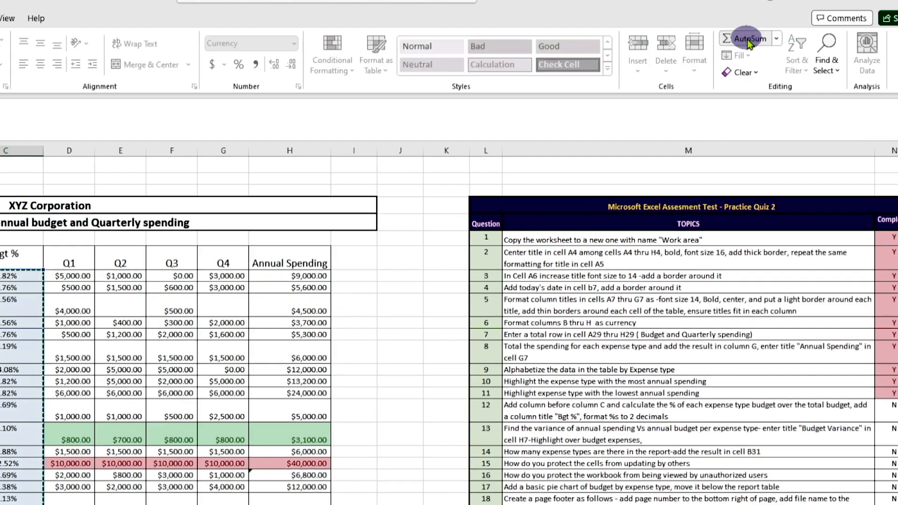
key("Return")
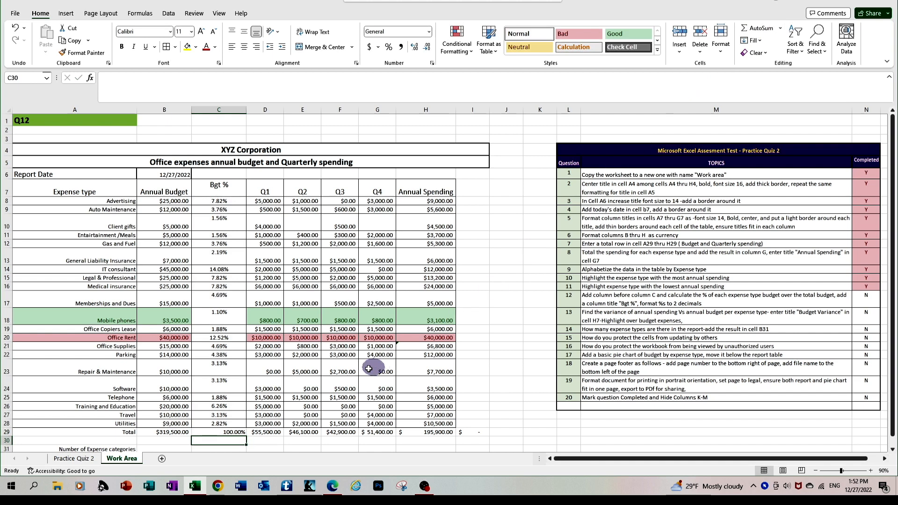
left_click(231, 429)
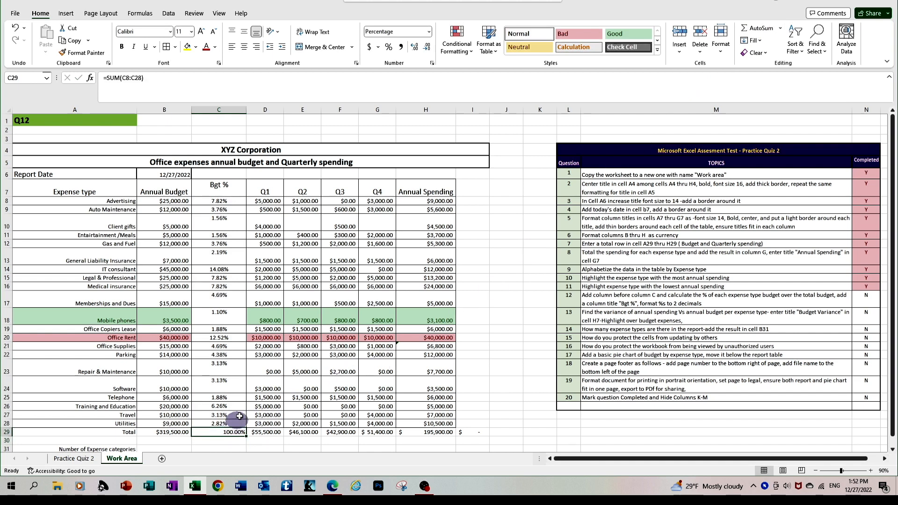
Step: Centre the 100.00% total, then enter 'Budget Variance' in I7 and autofit column I
left_click(244, 47)
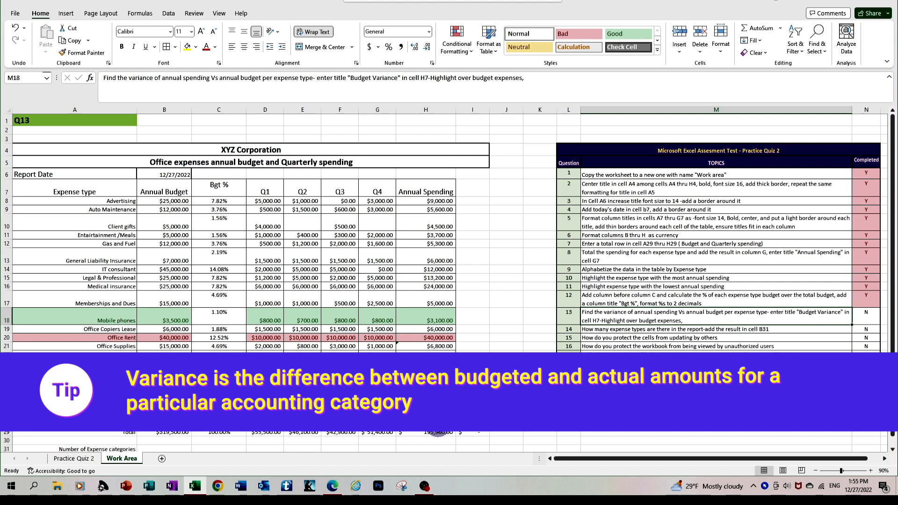
left_click(474, 191)
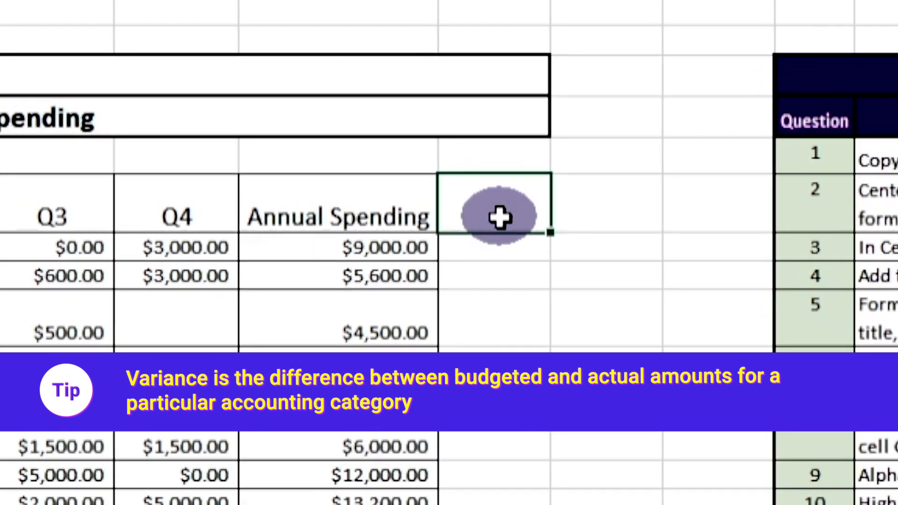
type("B")
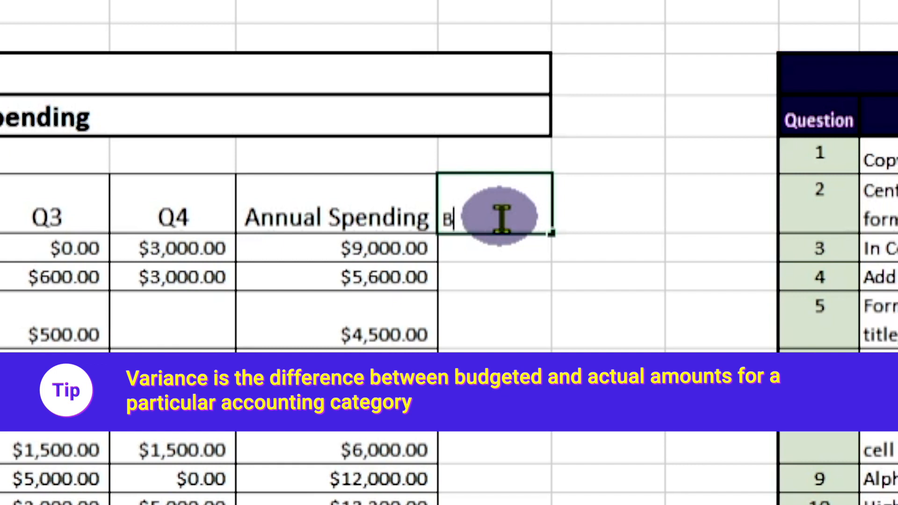
type("udget Variance")
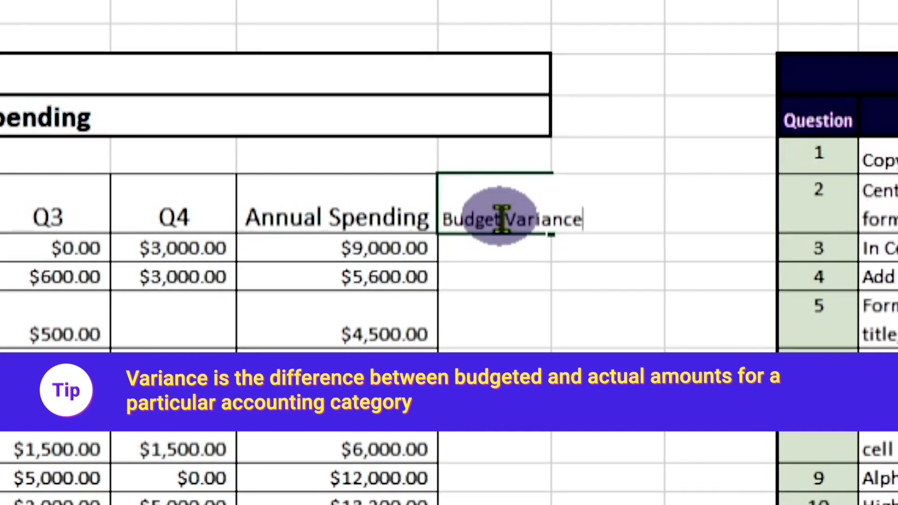
key("Return")
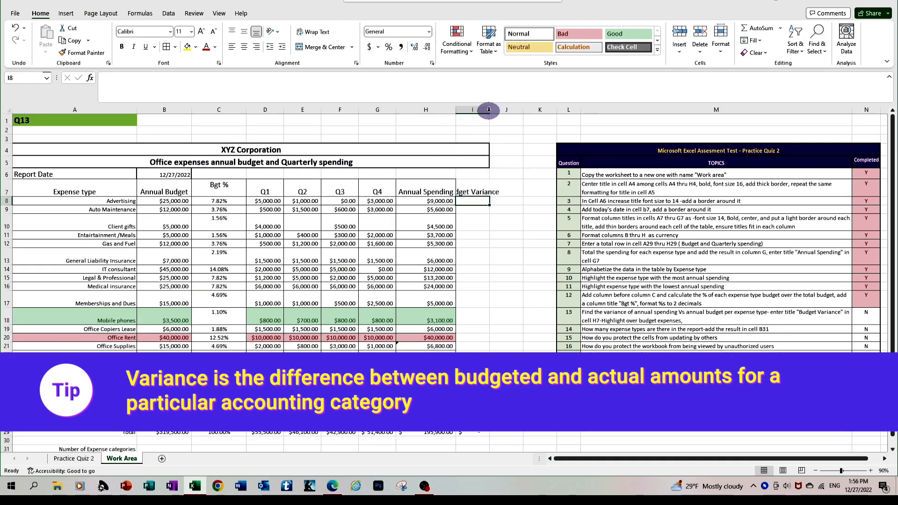
double_click(488, 111)
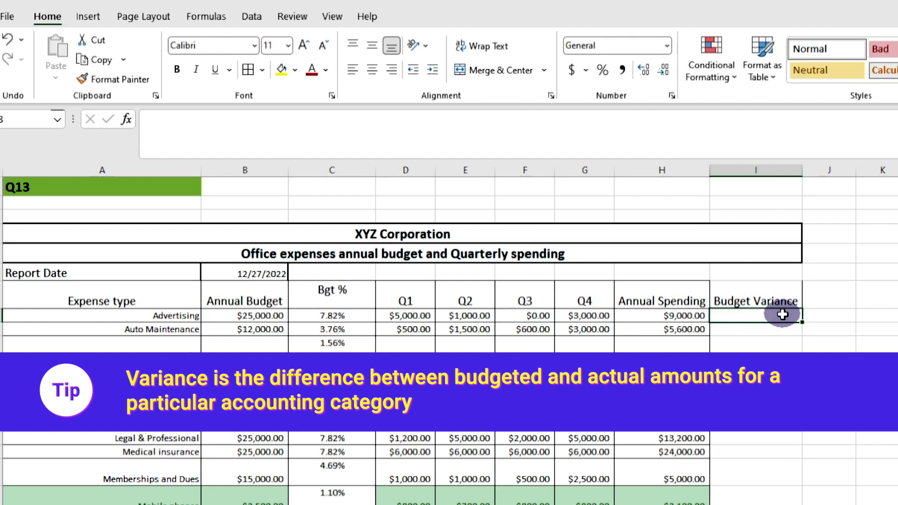
Step: Enter the Advertising variance formula in I8 as annual budget minus annual spending
type("=")
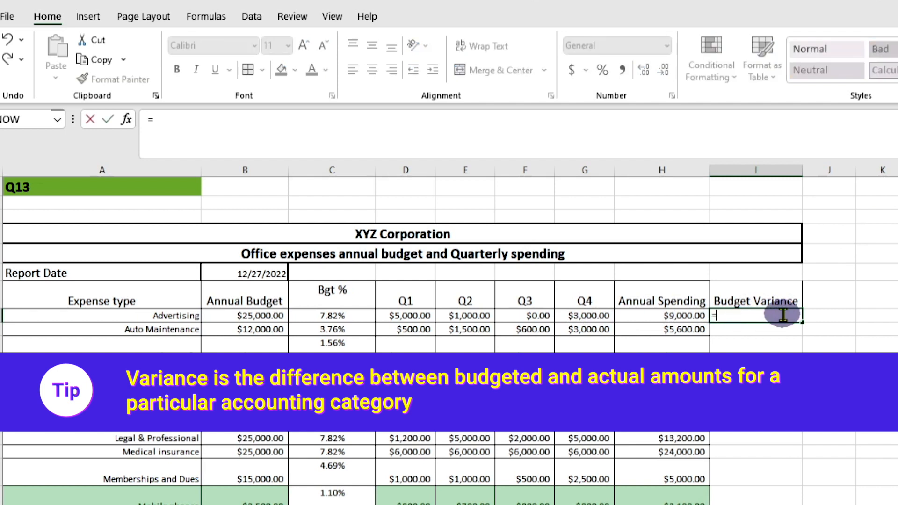
left_click(260, 314)
type("-")
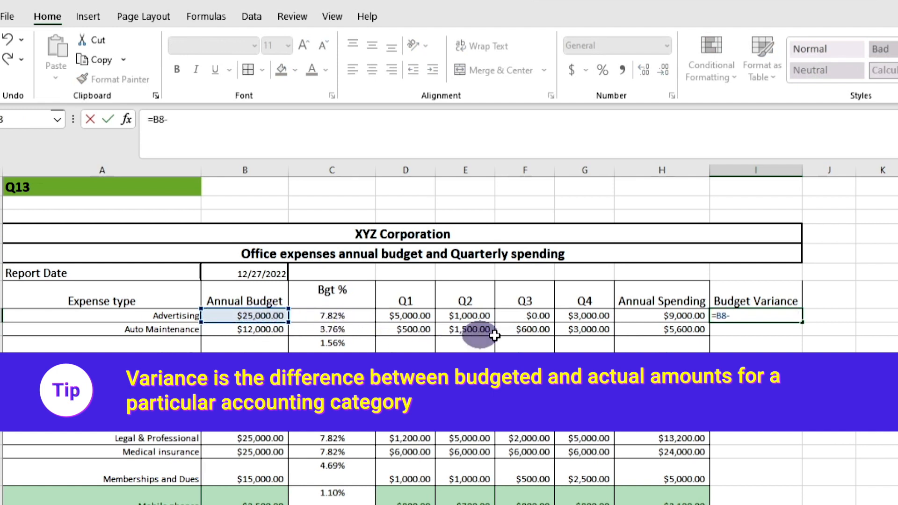
left_click(633, 316)
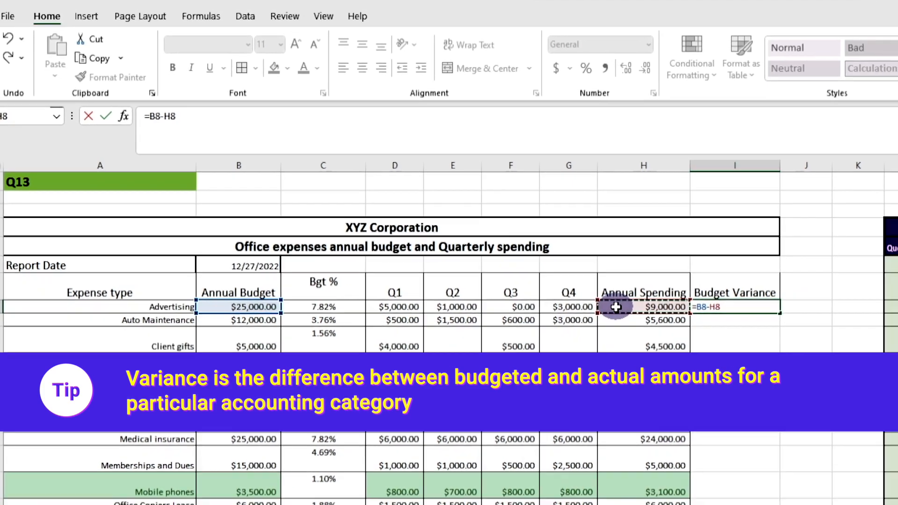
key("Return")
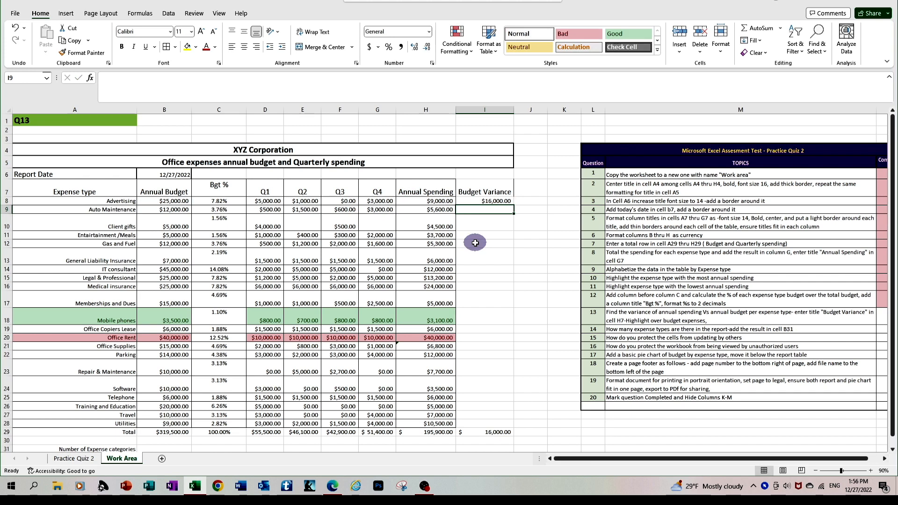
Step: Copy the I8 variance formula down through I28 and check the results
left_click(476, 203)
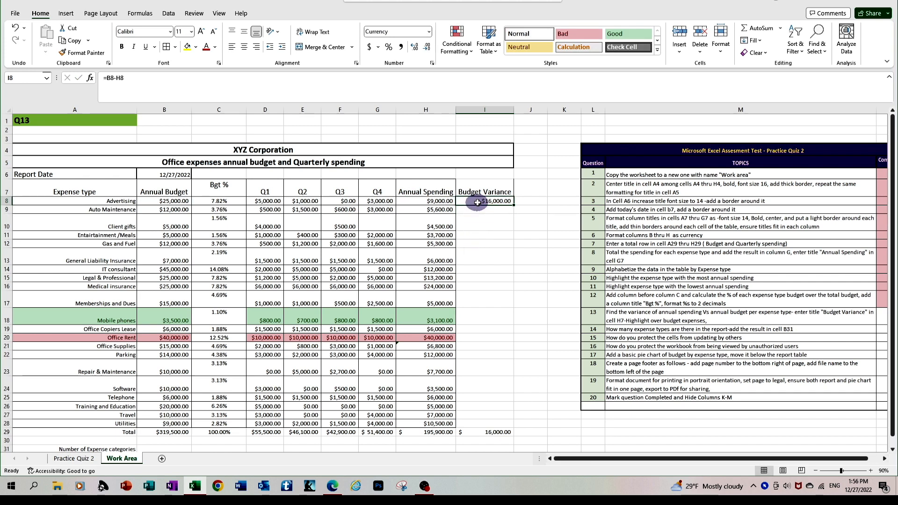
key("ctrl+c")
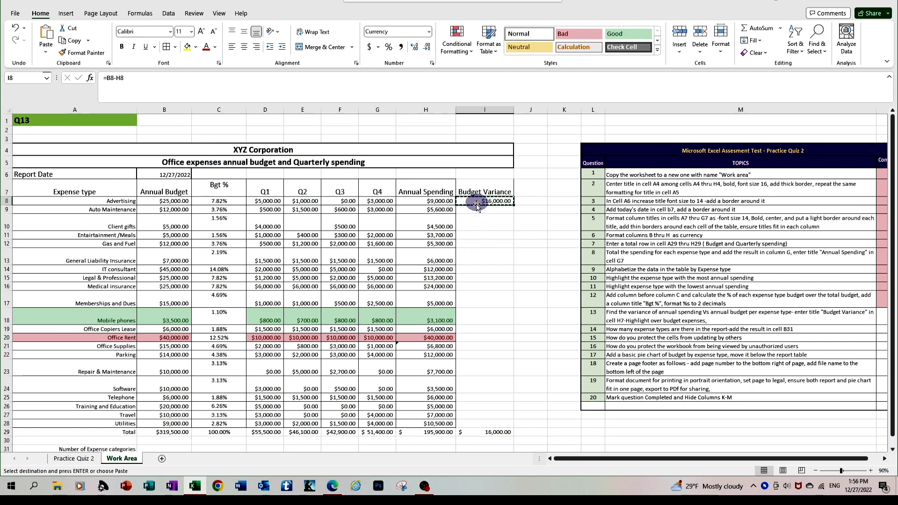
left_click_drag(474, 211, 472, 427)
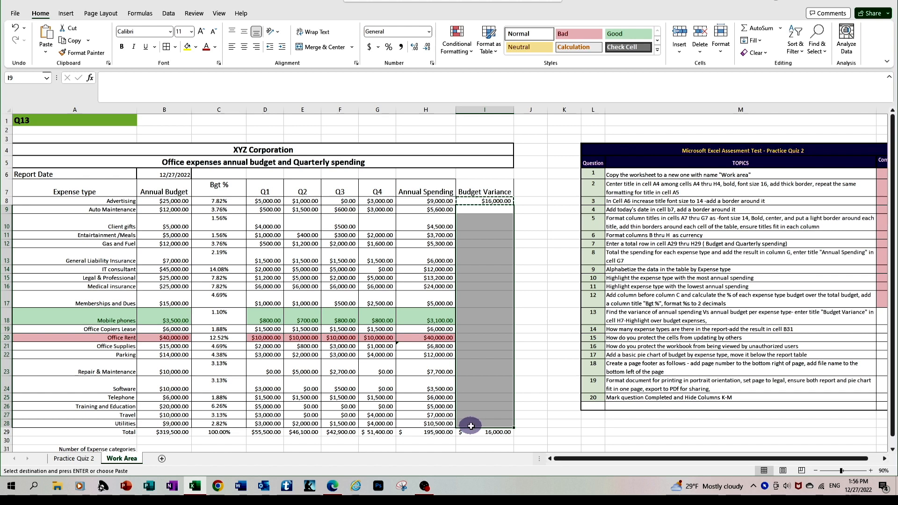
key("ctrl+v")
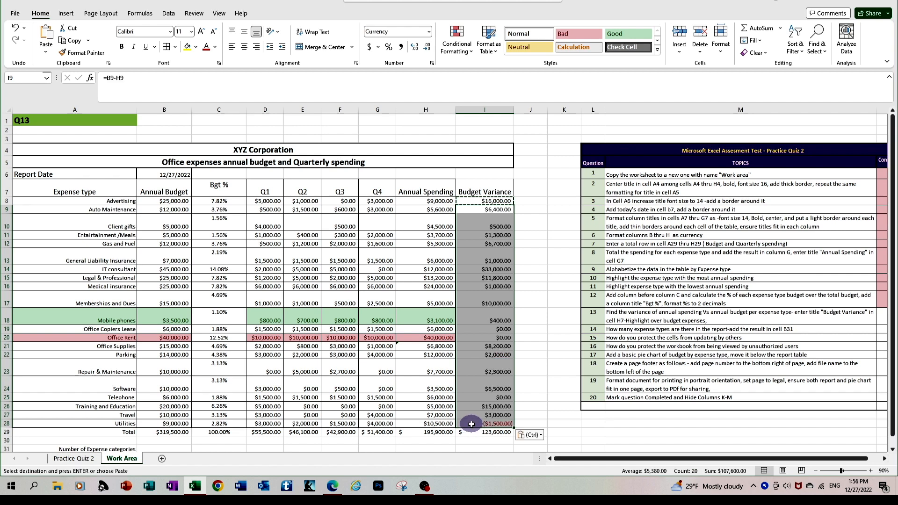
key("Escape")
left_click(473, 351)
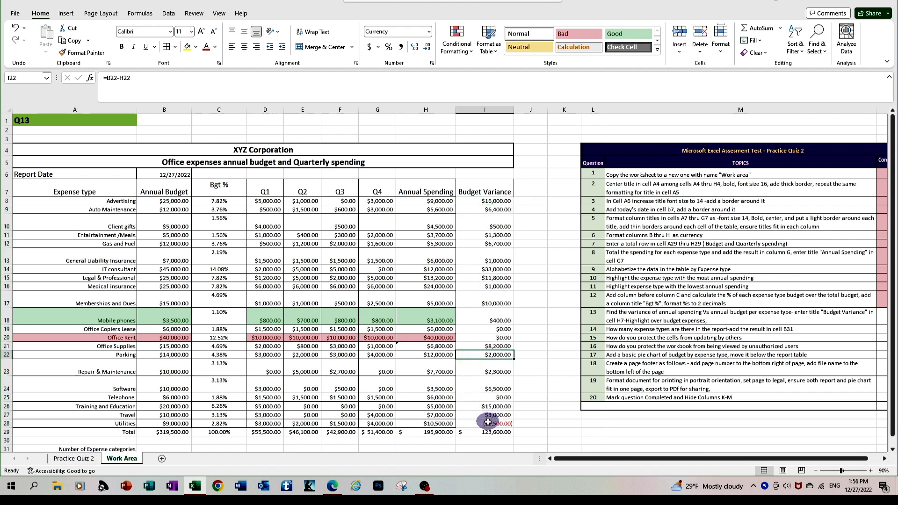
left_click(470, 185)
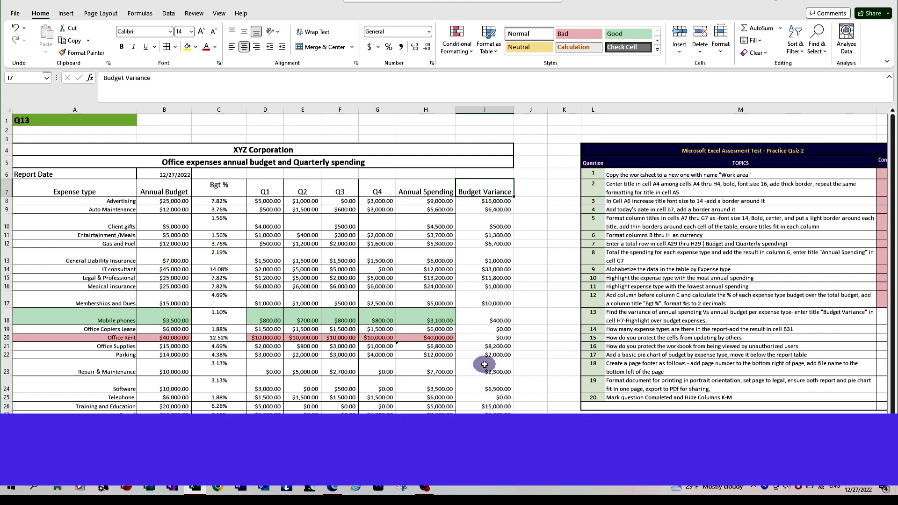
Step: Paint the Annual Spending column's Currency formatting onto Budget Variance, then select I8:I28
left_click(421, 189)
left_click_drag(421, 189, 423, 414)
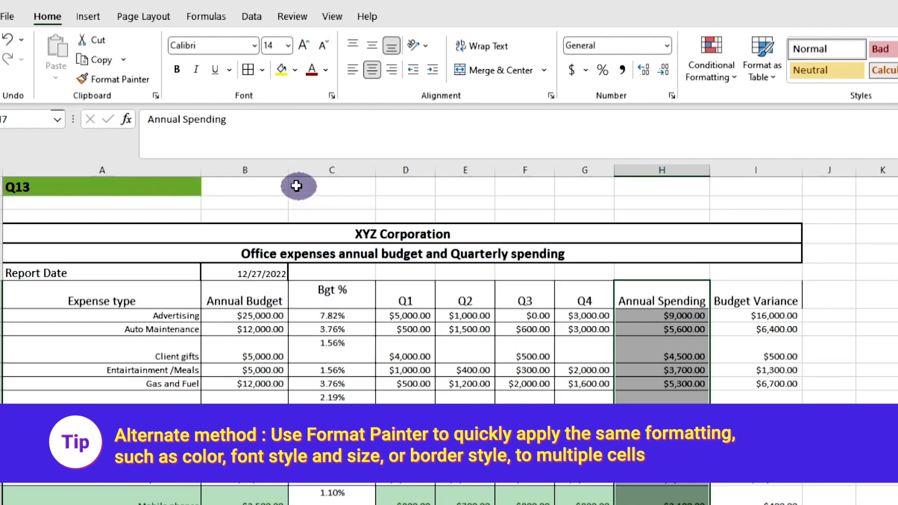
left_click(126, 84)
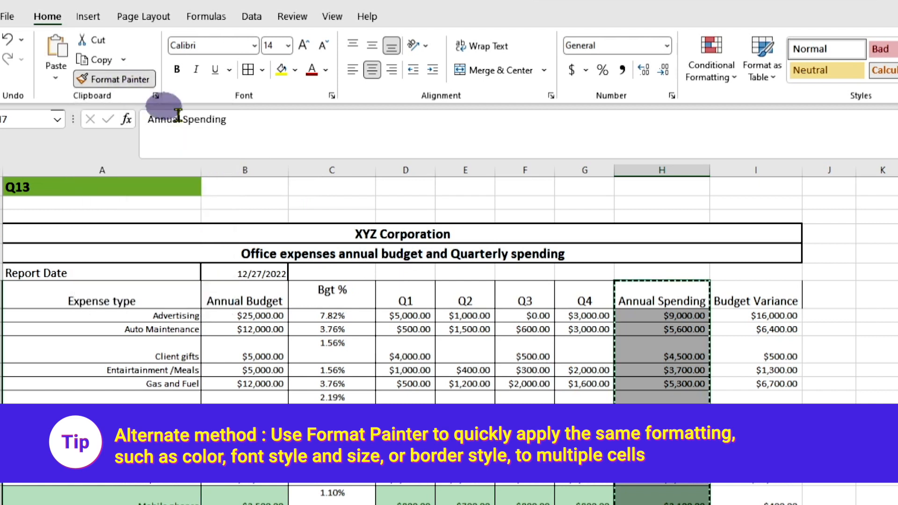
left_click(756, 294)
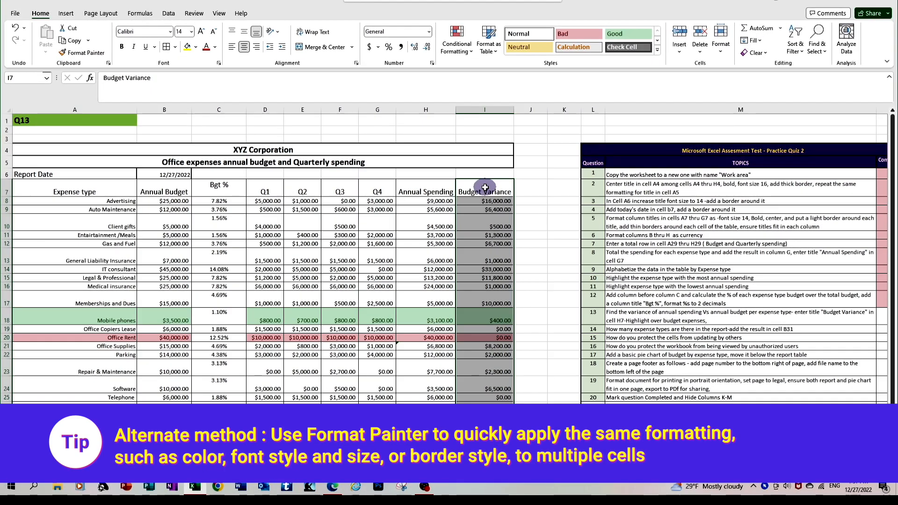
left_click(528, 206)
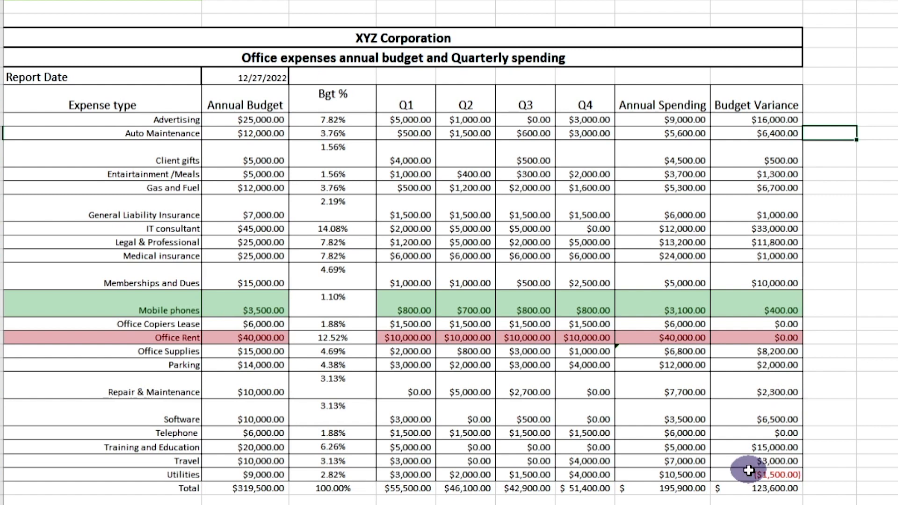
left_click(752, 120)
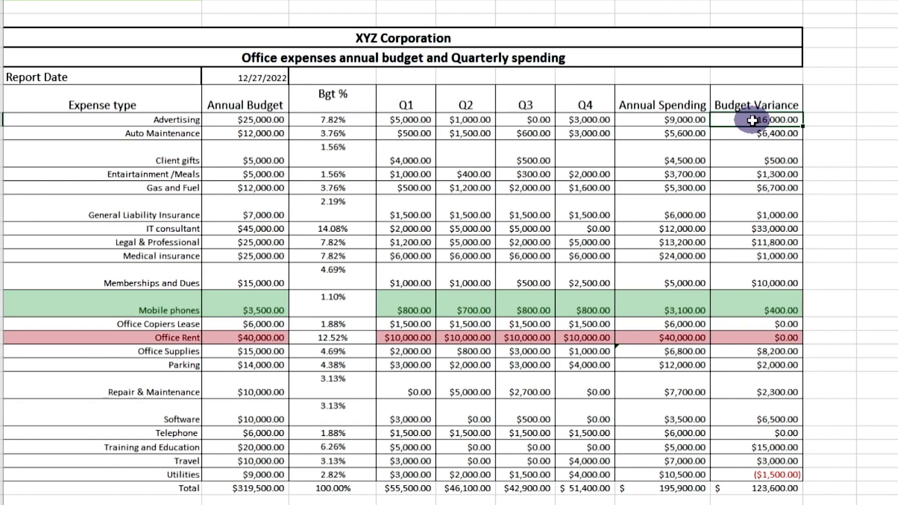
left_click_drag(752, 121, 763, 472)
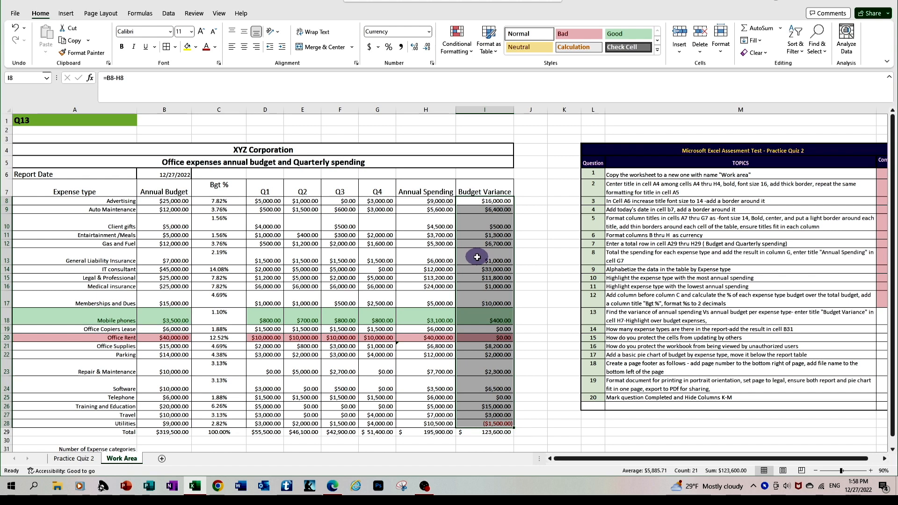
Step: Create a new conditional rule for cells with a value less than 0
left_click(465, 49)
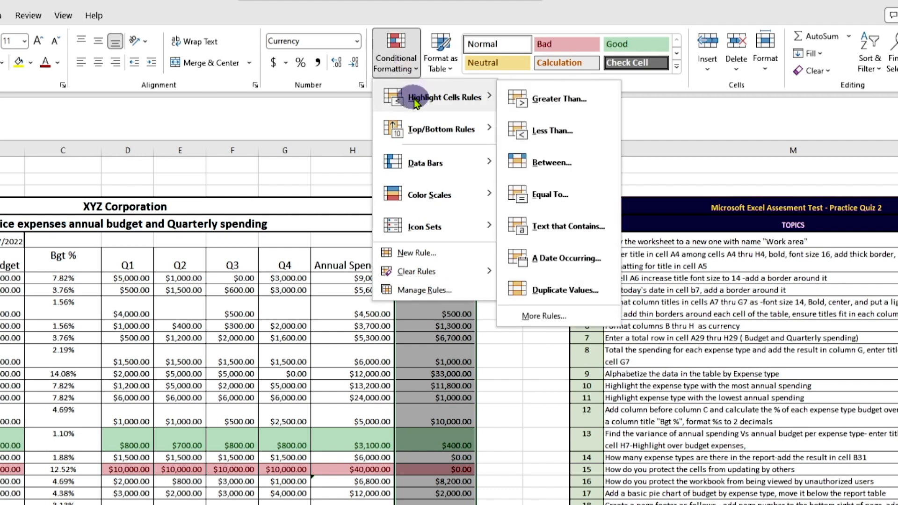
left_click(427, 257)
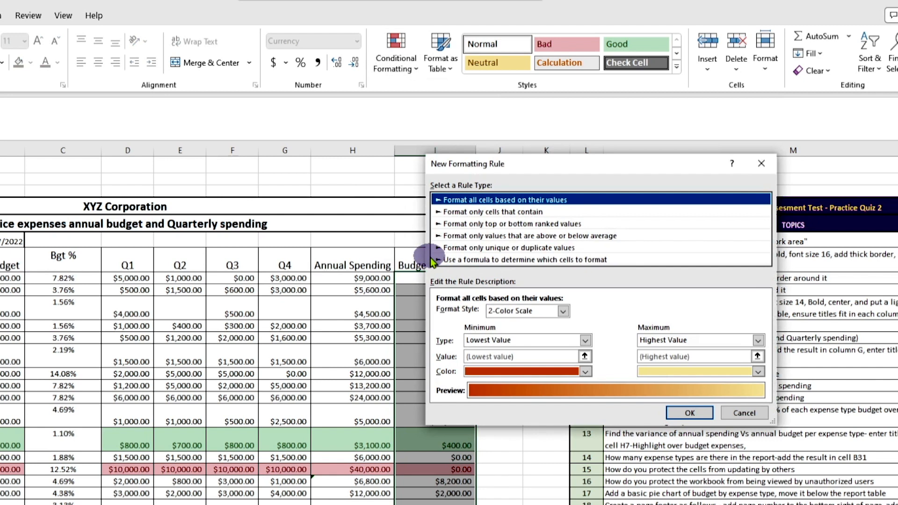
left_click(432, 260)
left_click(461, 212)
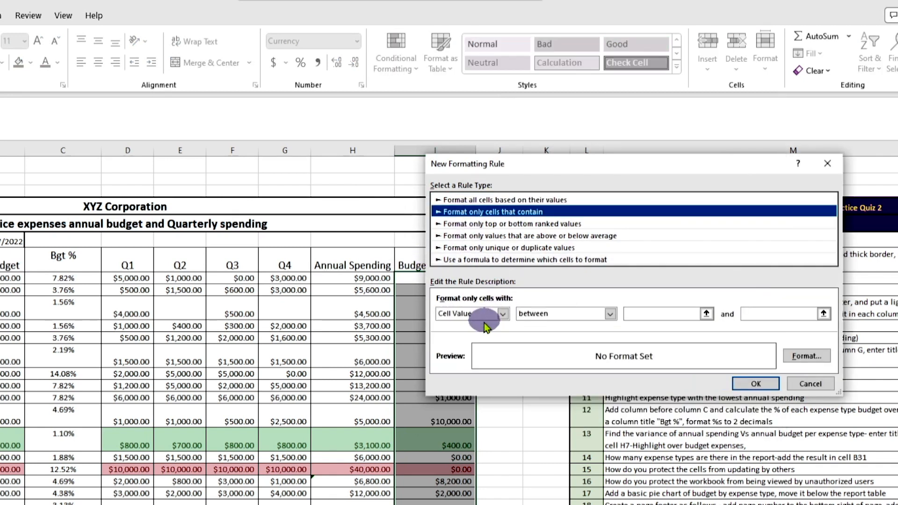
left_click(610, 313)
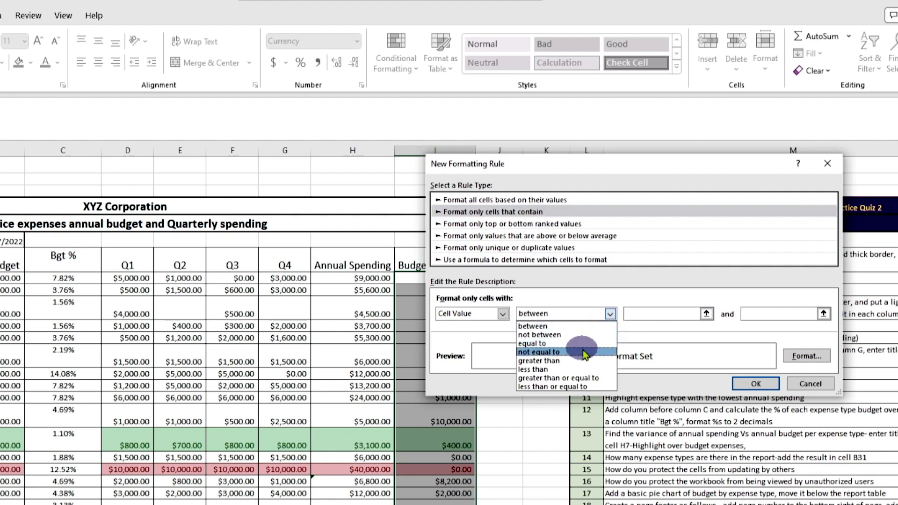
left_click(574, 369)
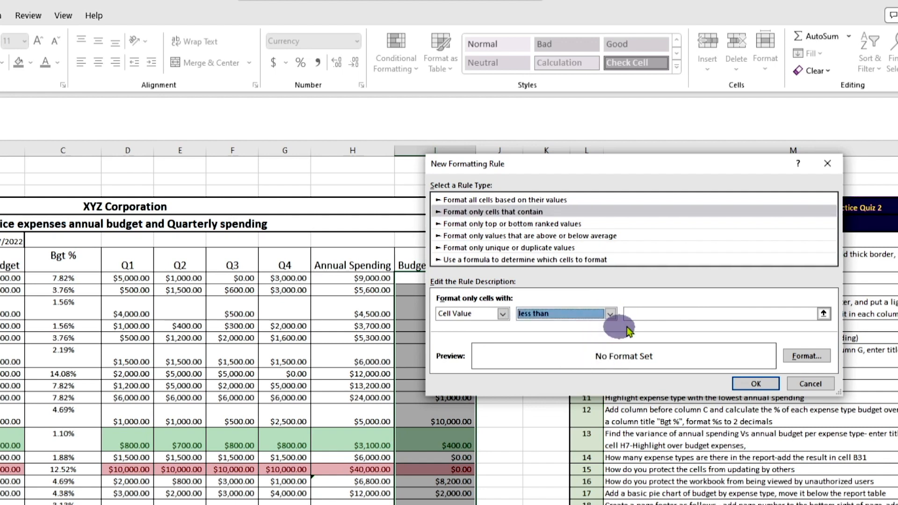
left_click(664, 313)
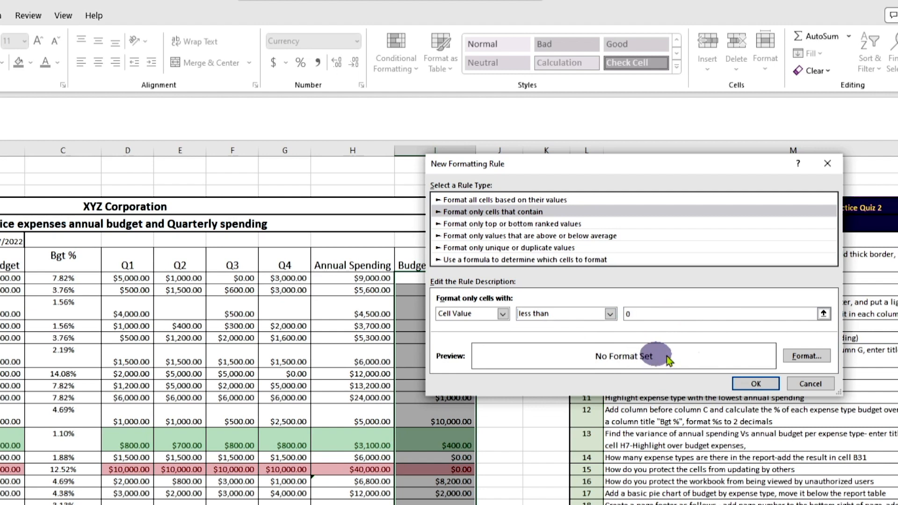
Step: Format matching cells with a dark red fill and bold yellow text, and apply the rule
left_click(806, 356)
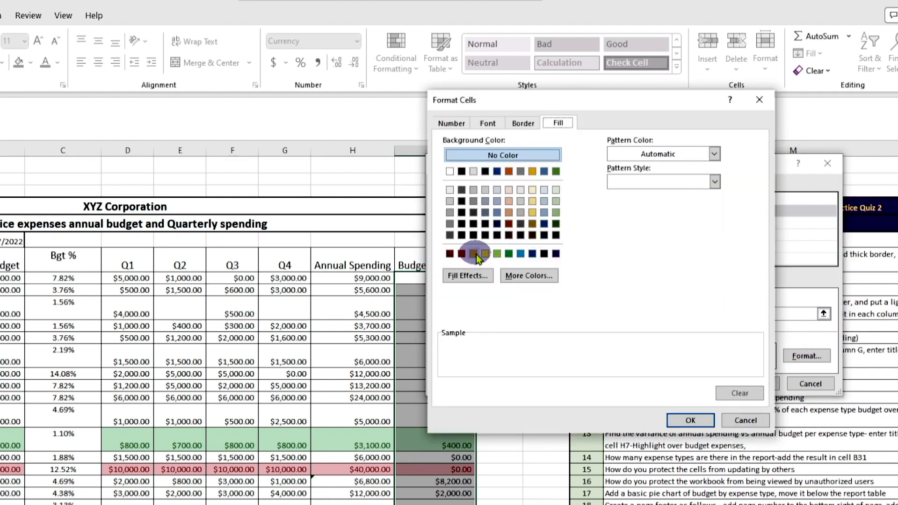
left_click(449, 253)
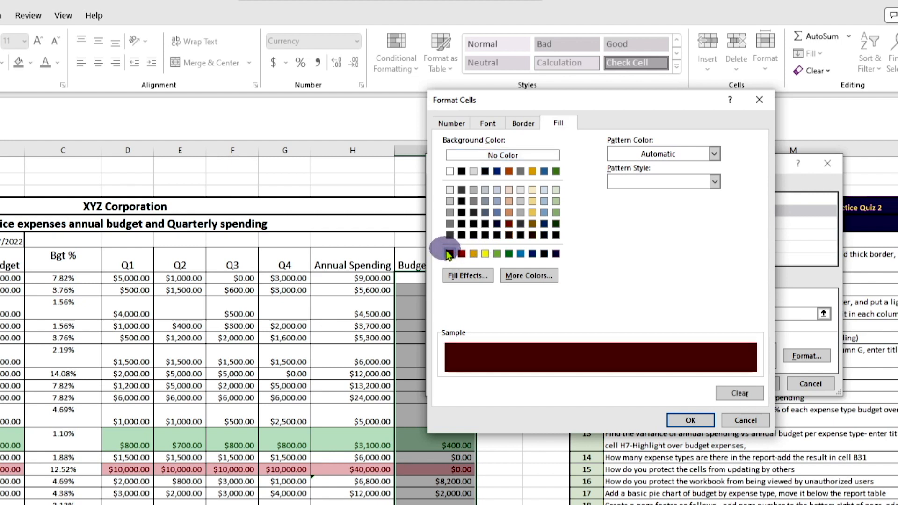
left_click(486, 117)
left_click(689, 234)
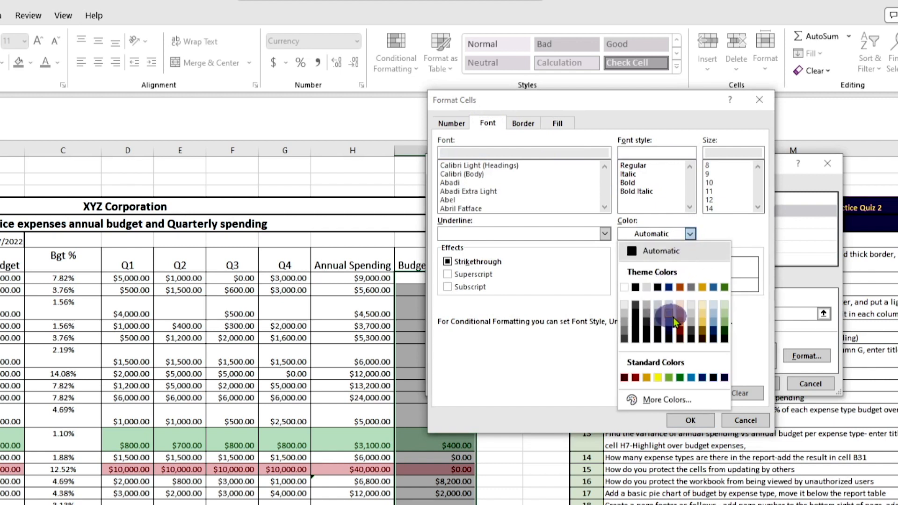
left_click(661, 377)
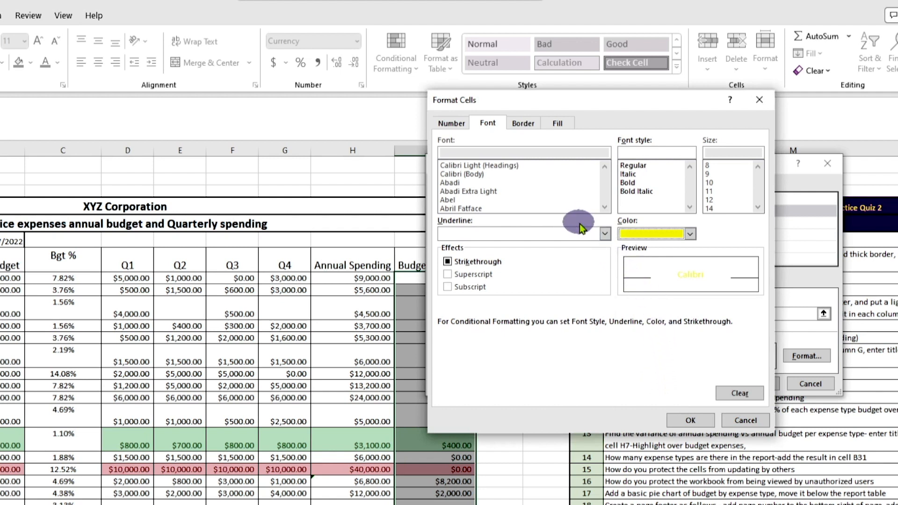
left_click(631, 183)
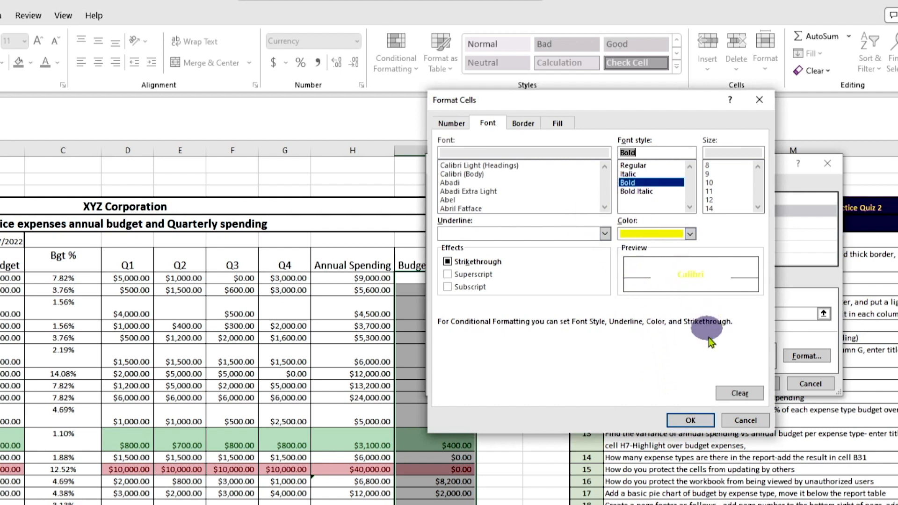
left_click(694, 421)
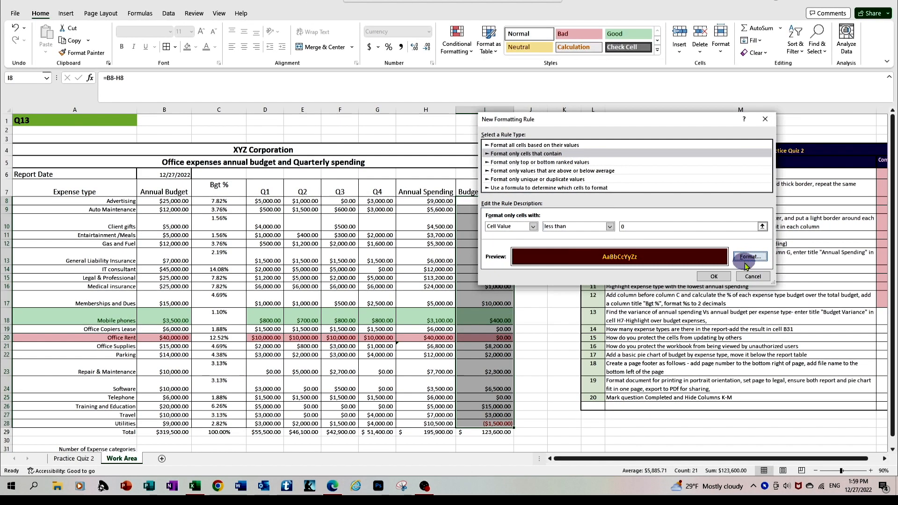
left_click(725, 277)
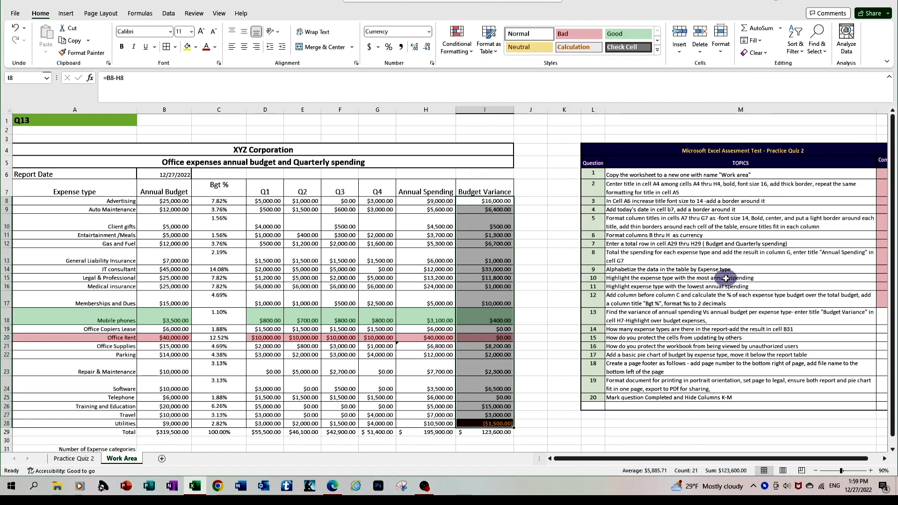
Step: Mark question 13 as completed (Y), then scroll down to row 31
left_click(538, 283)
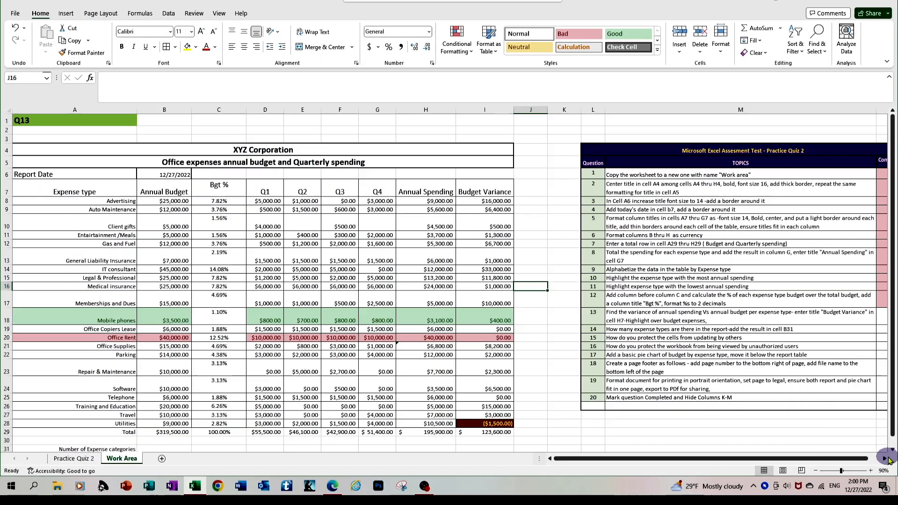
scroll(842, 383, "right", 2)
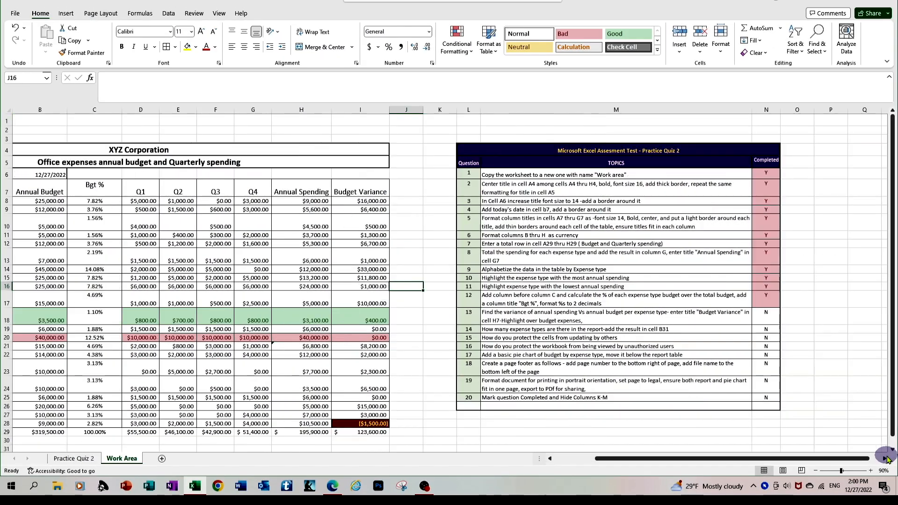
left_click(765, 312)
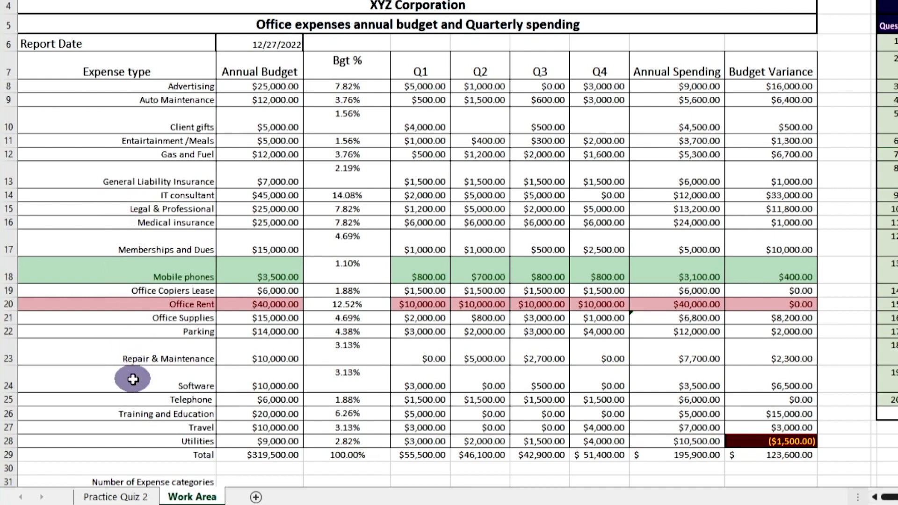
scroll(132, 379, "down", 1)
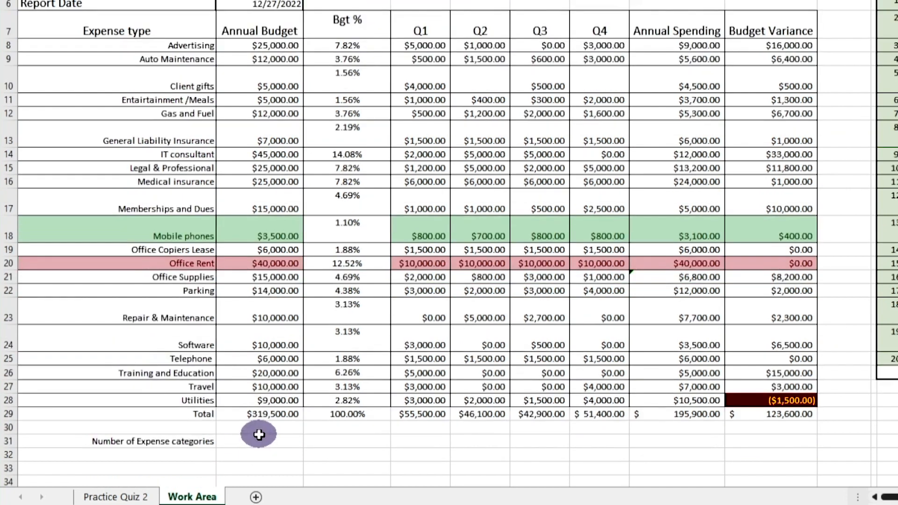
Step: Enter =COUNT(A8:A28) in B31 for the expense category count, which returns 0
left_click(259, 442)
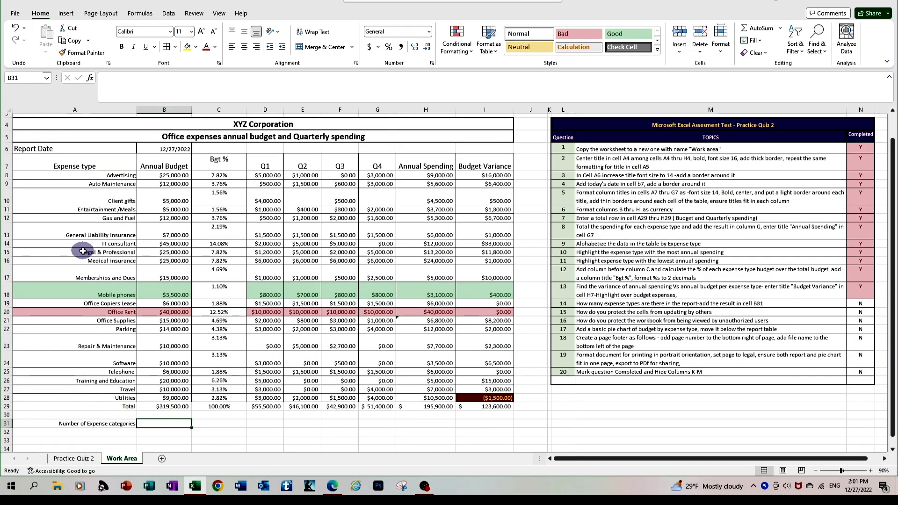
scroll(83, 251, "up", 1)
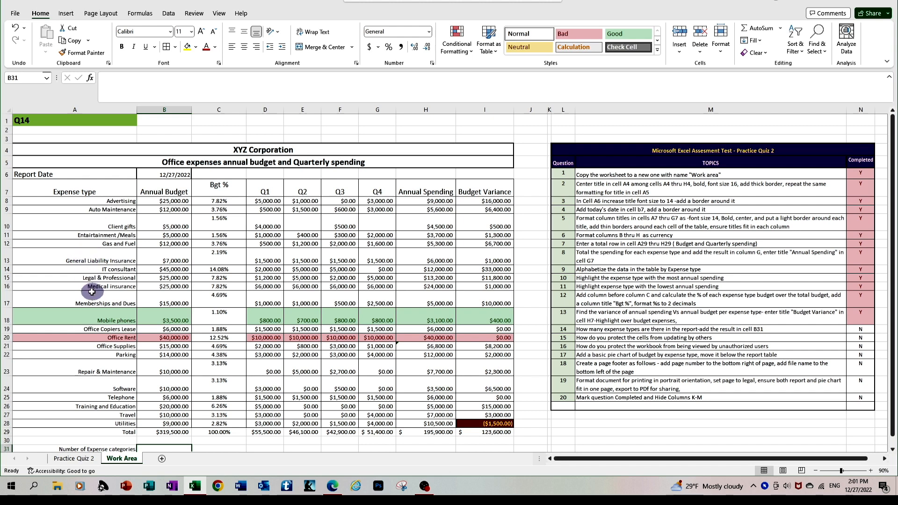
scroll(161, 428, "down", 1)
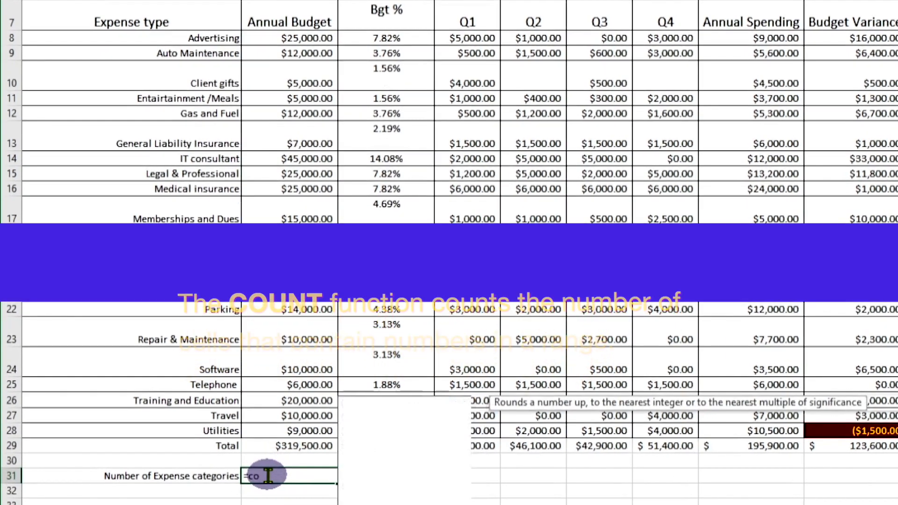
type("=count")
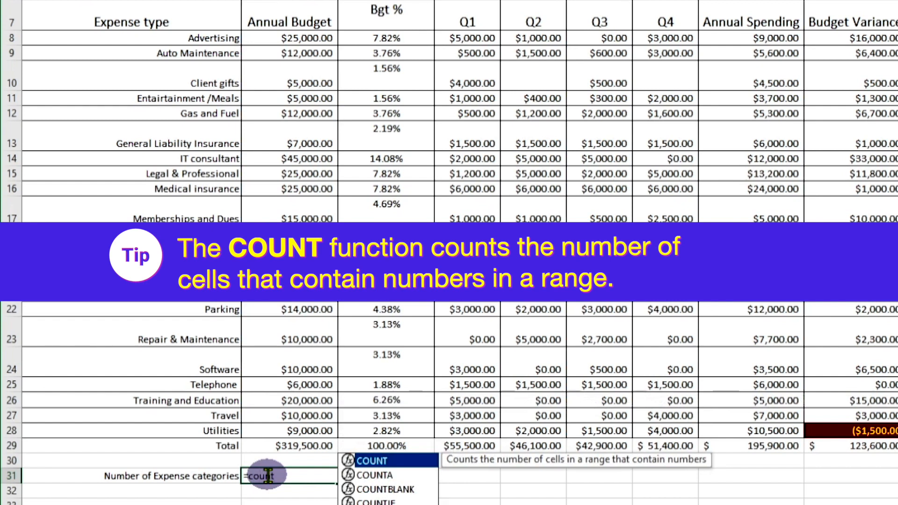
type("(")
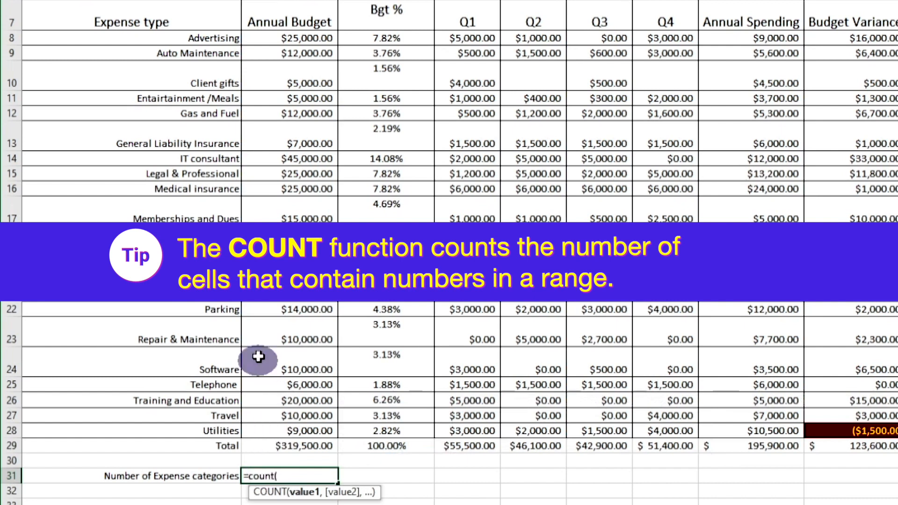
left_click_drag(200, 34, 205, 436)
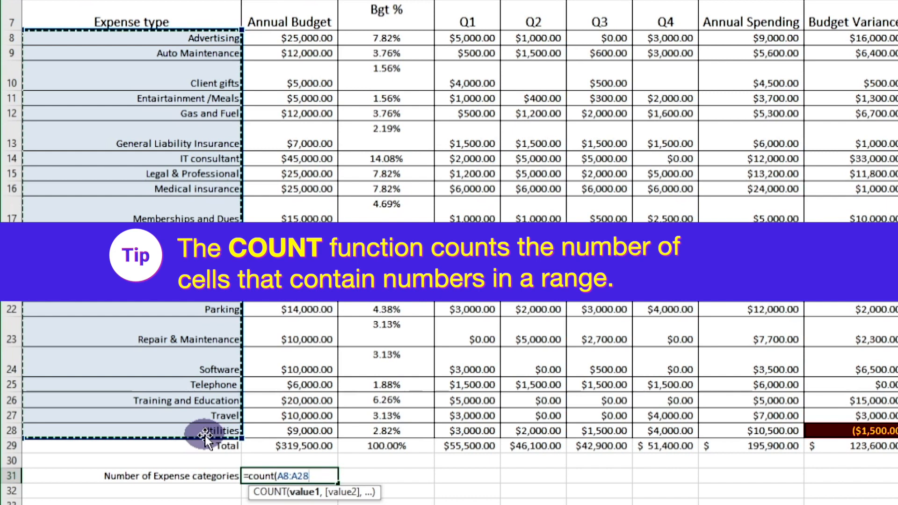
type(")")
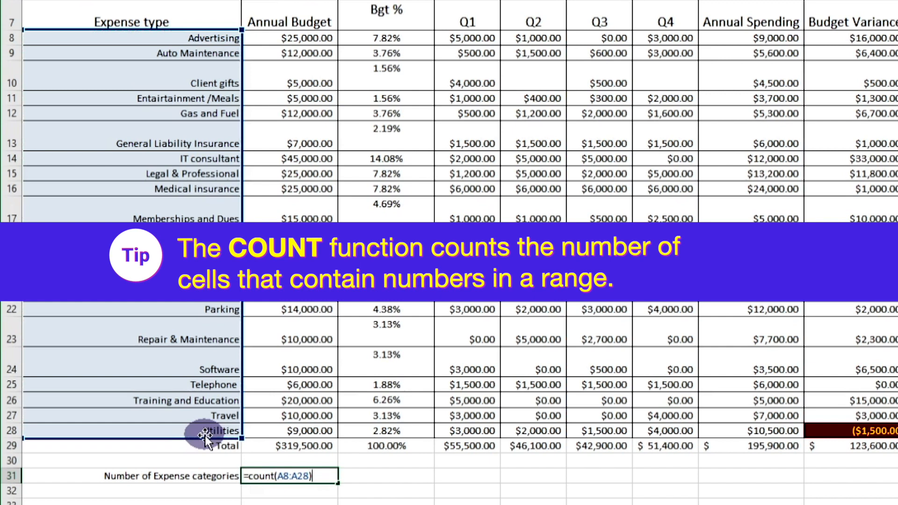
key("Return")
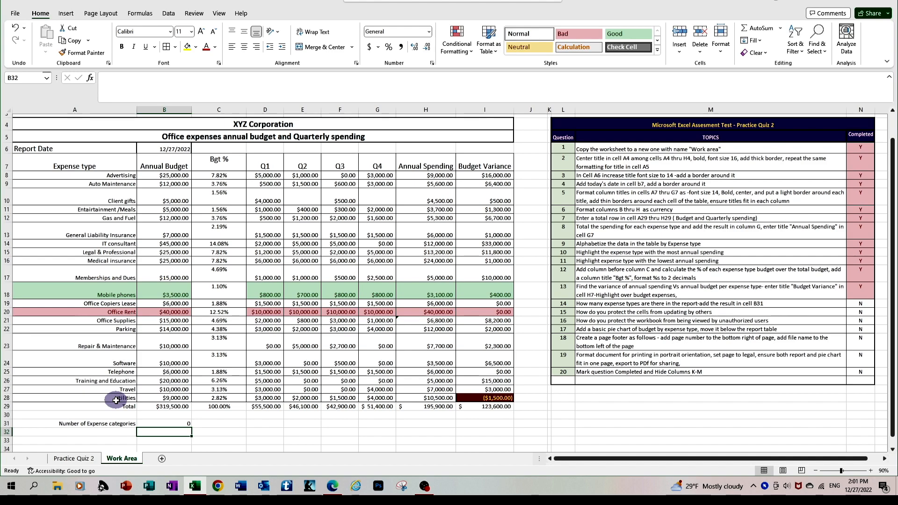
Step: Replace B31 with =COUNTA(A8:A28), showing 21 expense categories
left_click(163, 423)
type("=")
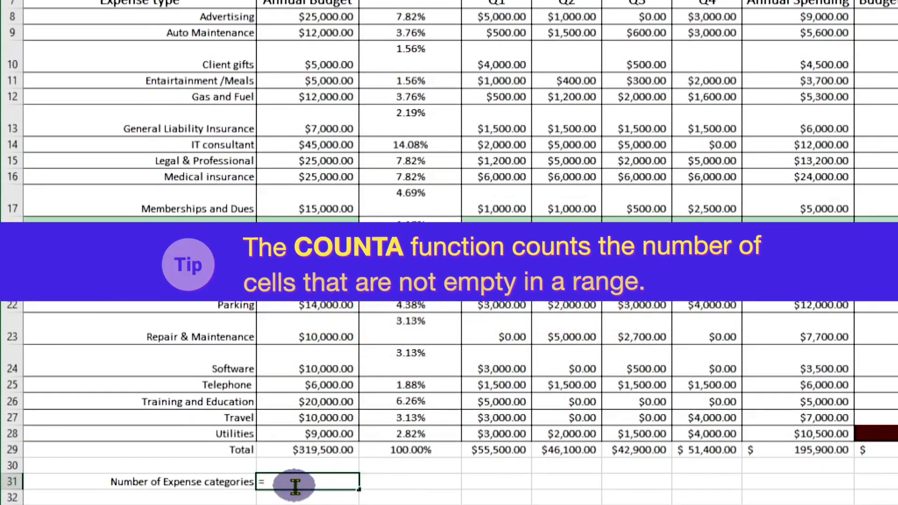
type("co")
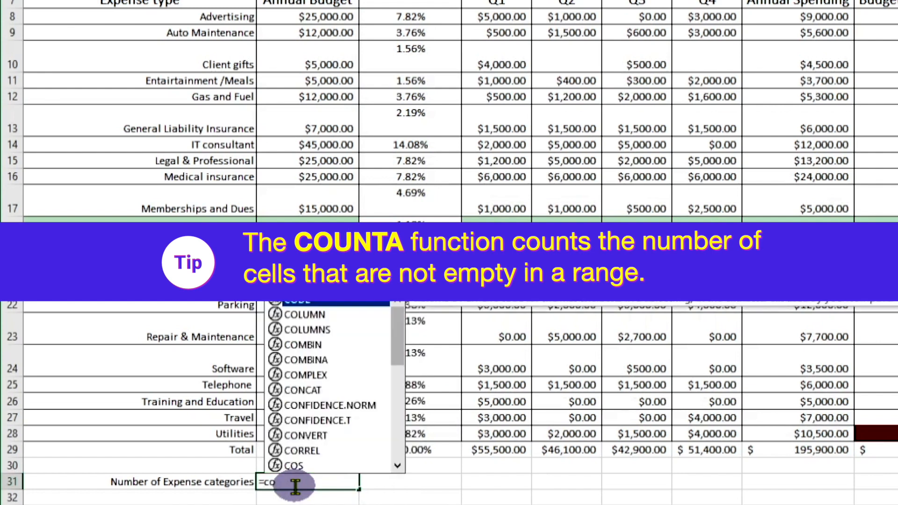
type("unt")
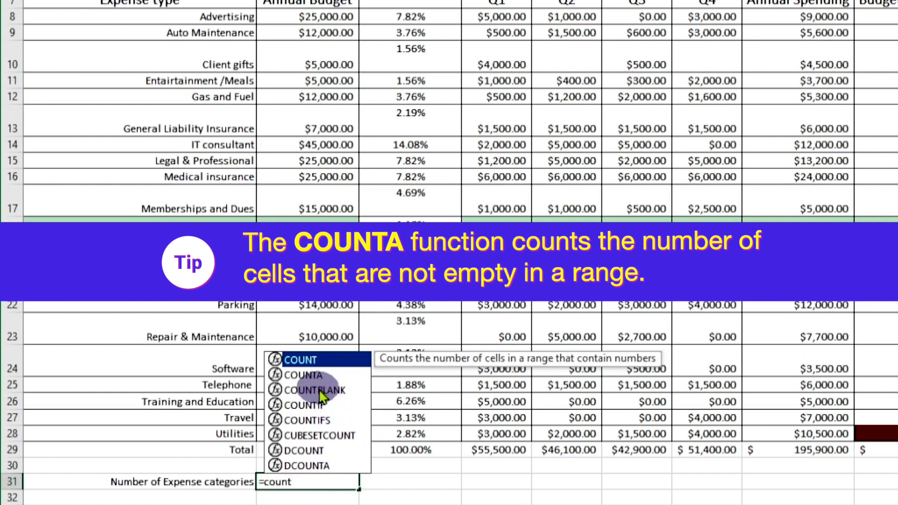
left_click(319, 375)
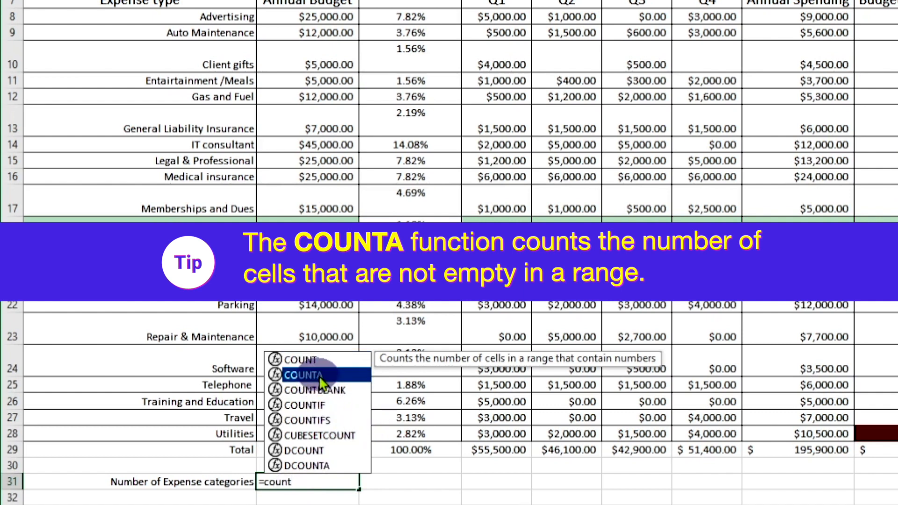
double_click(319, 375)
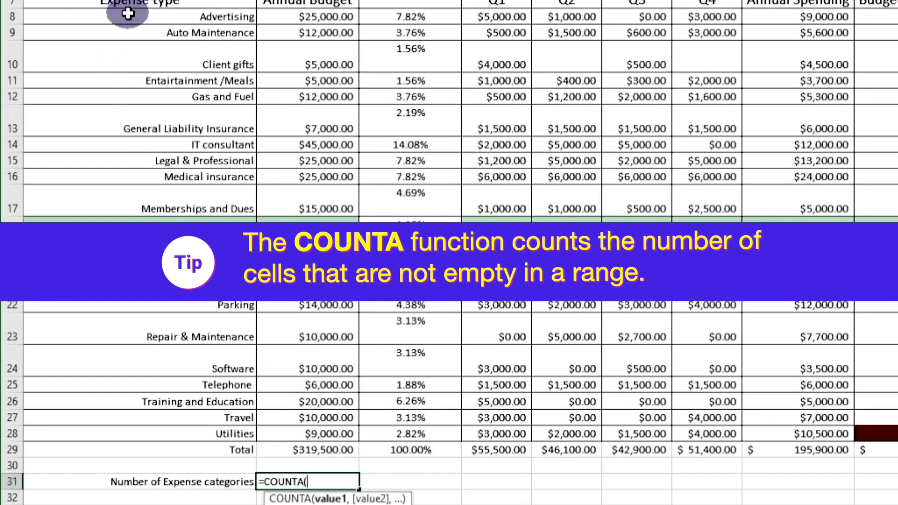
left_click_drag(128, 14, 133, 430)
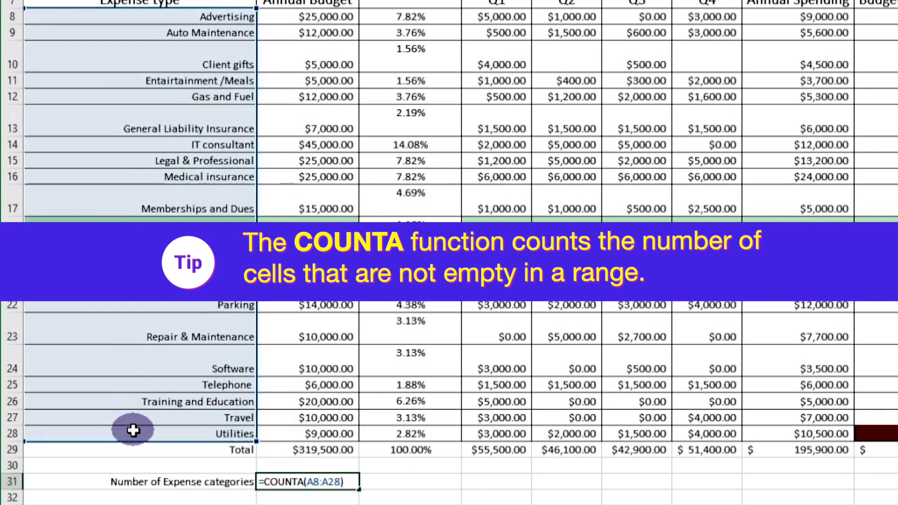
key("Return")
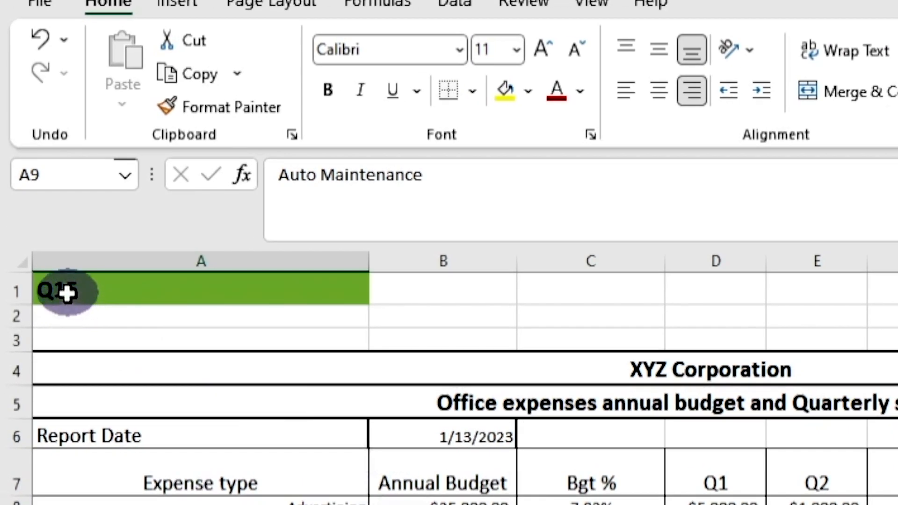
Step: Select the entire worksheet and keep every cell marked Locked in Format Cells Protection
left_click(23, 257)
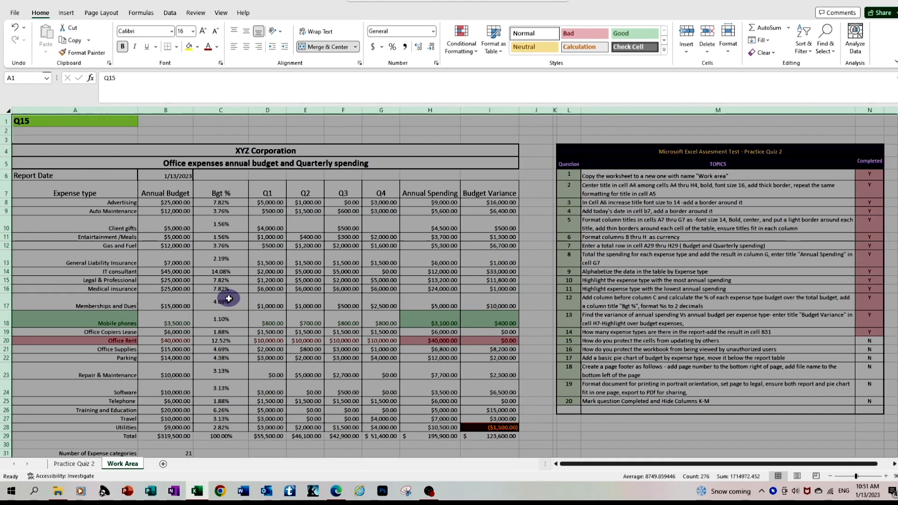
right_click(229, 299)
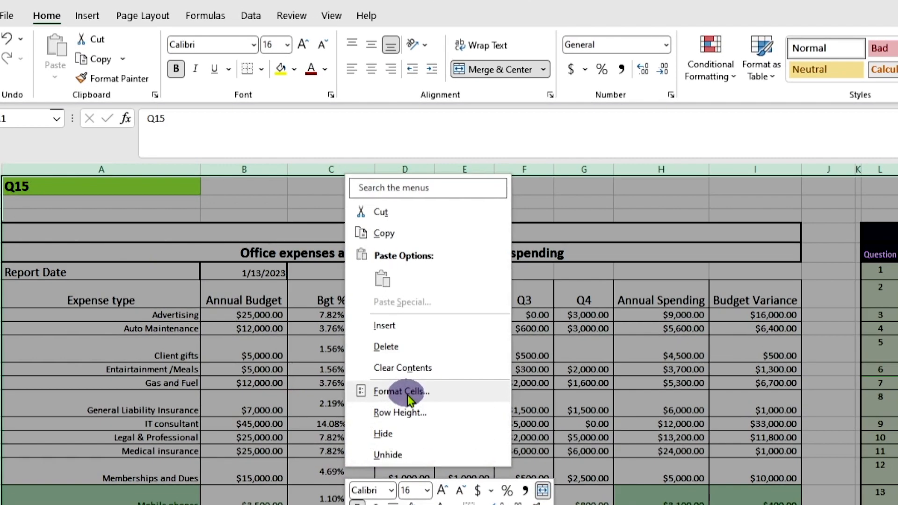
left_click(401, 392)
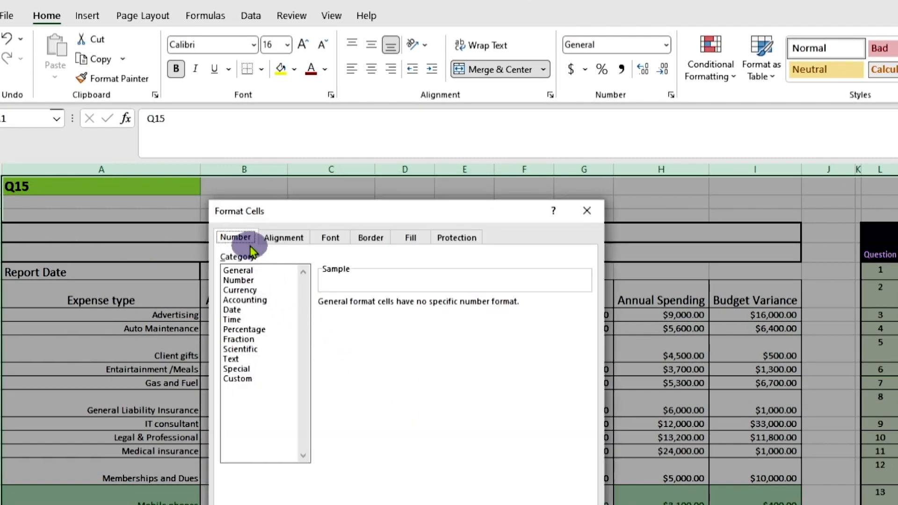
left_click(456, 237)
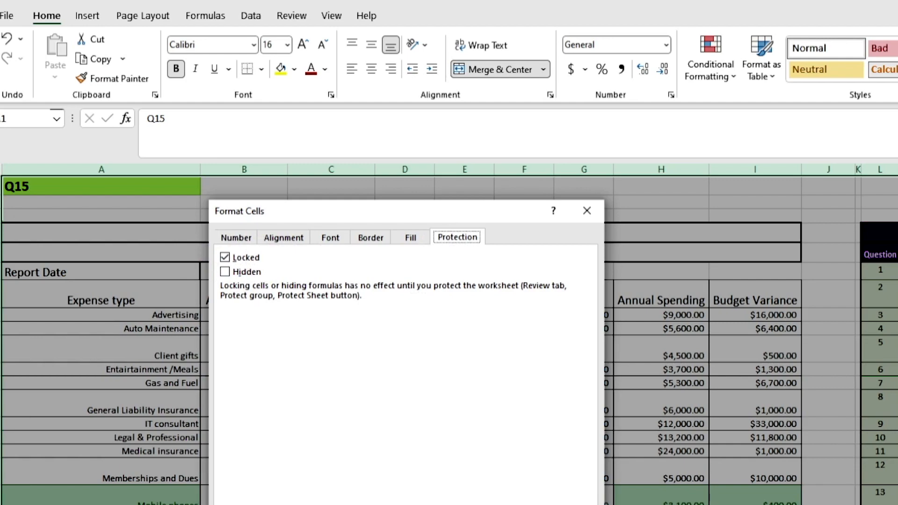
left_click(492, 504)
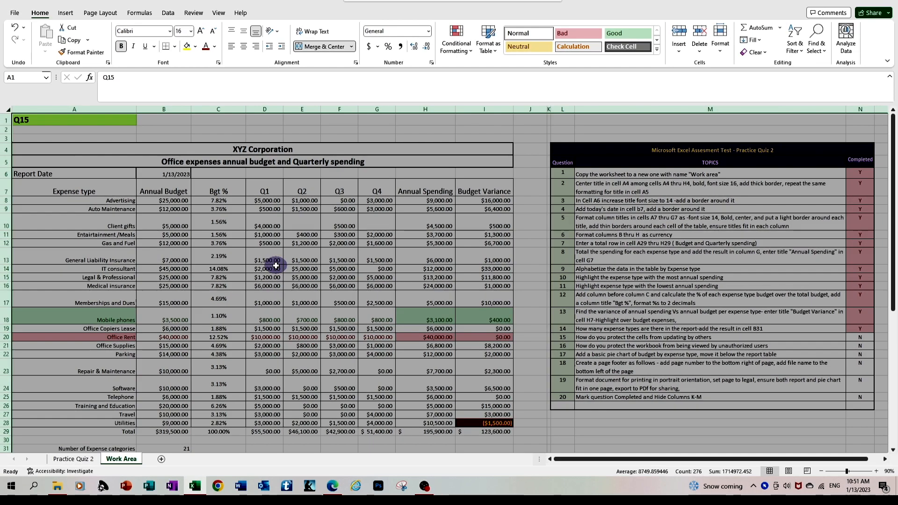
left_click(422, 419)
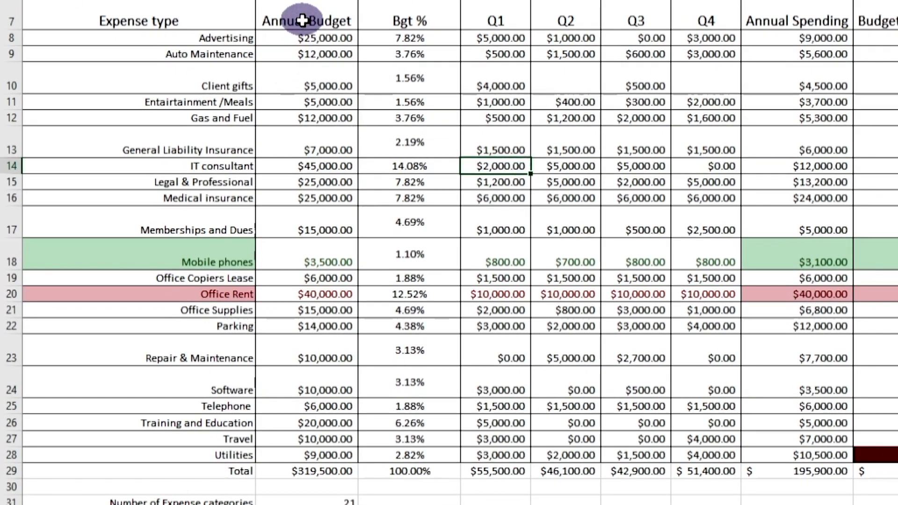
Step: Fill B7:B28 and the Q1–Q4 cells D7:G28 with Blue-Gray, Text 2, Lighter 80%
left_click_drag(176, 174, 188, 409)
left_click_drag(323, 425, 323, 455)
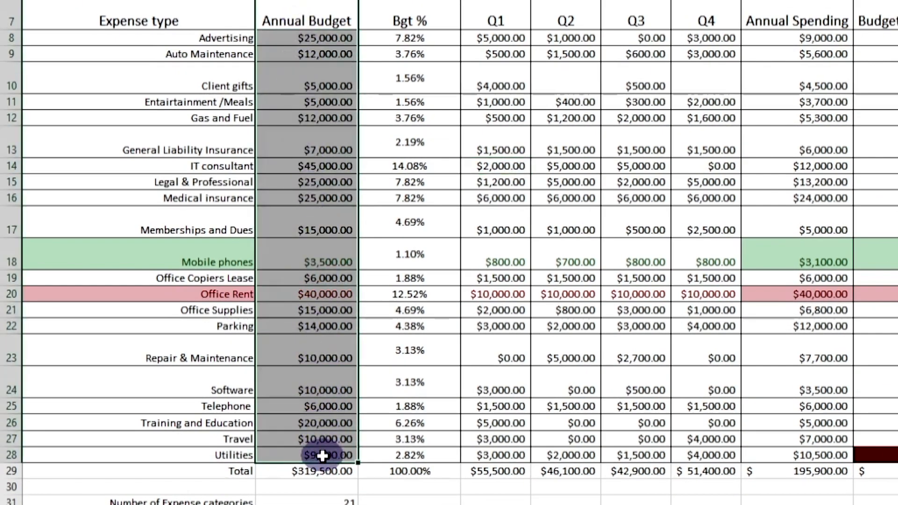
left_click(499, 18)
left_click_drag(500, 19, 484, 452)
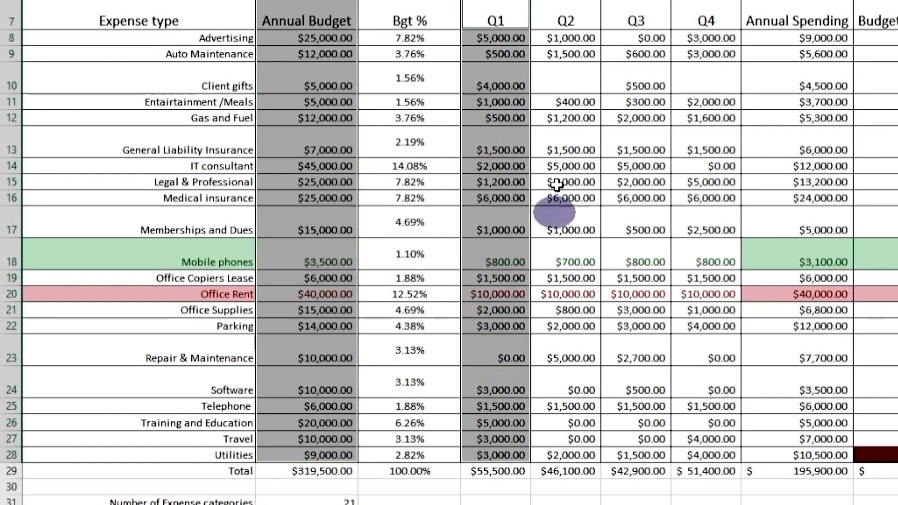
left_click_drag(566, 17, 567, 451)
left_click_drag(633, 5, 697, 453)
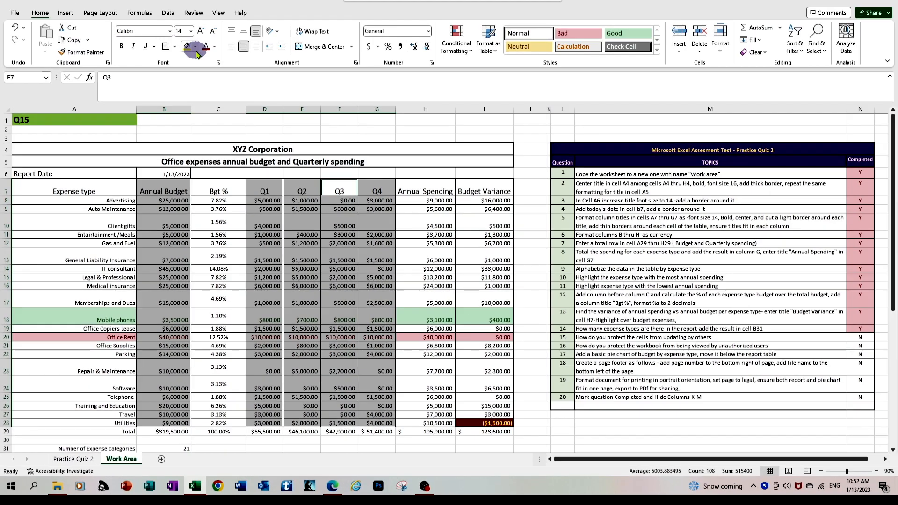
left_click(196, 47)
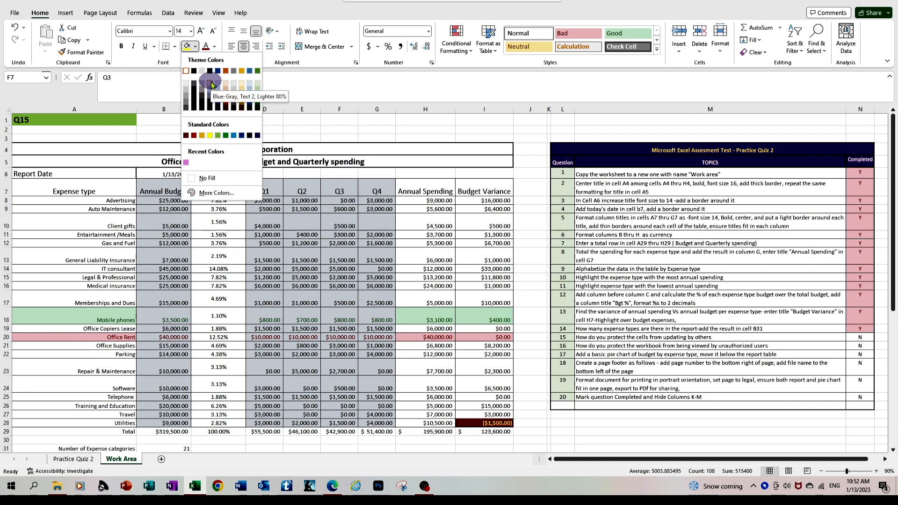
left_click(211, 84)
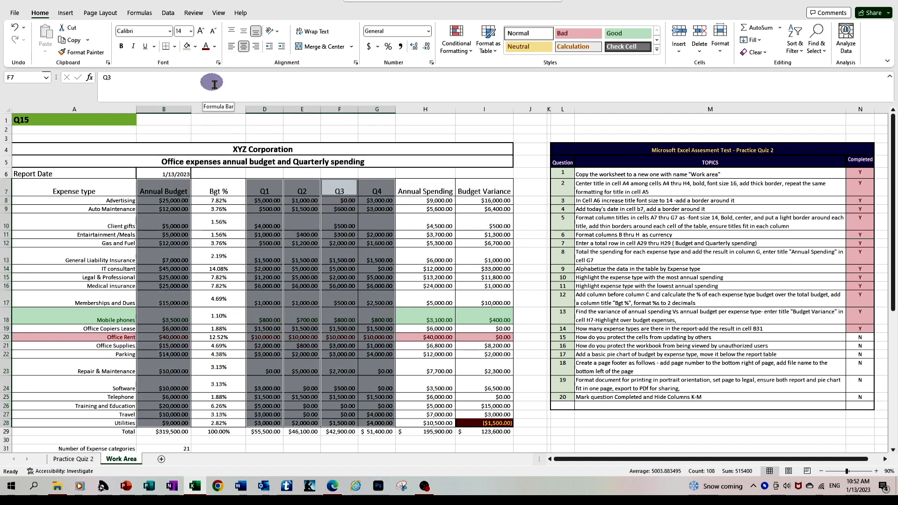
left_click(277, 130)
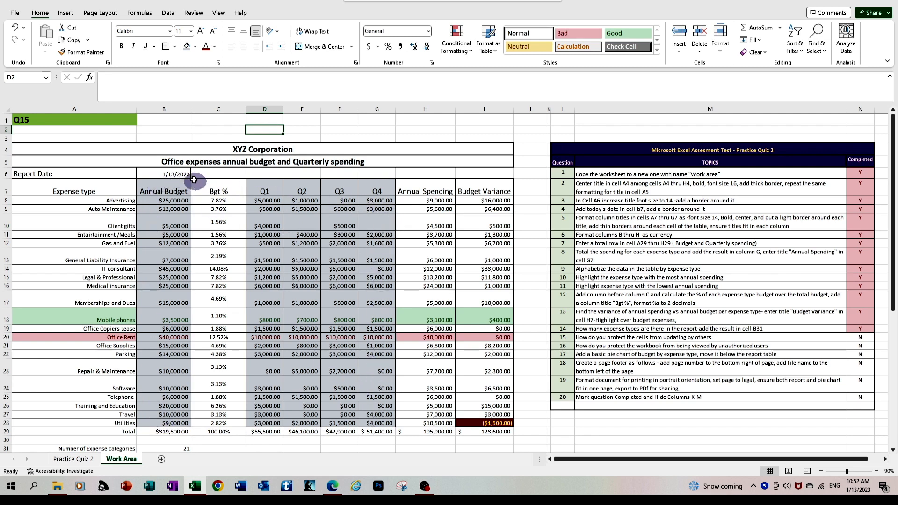
Step: Clear the Locked setting on the Annual Budget cells B7:B28 and the Q1–Q4 cells D7:G28
left_click_drag(170, 186, 166, 421)
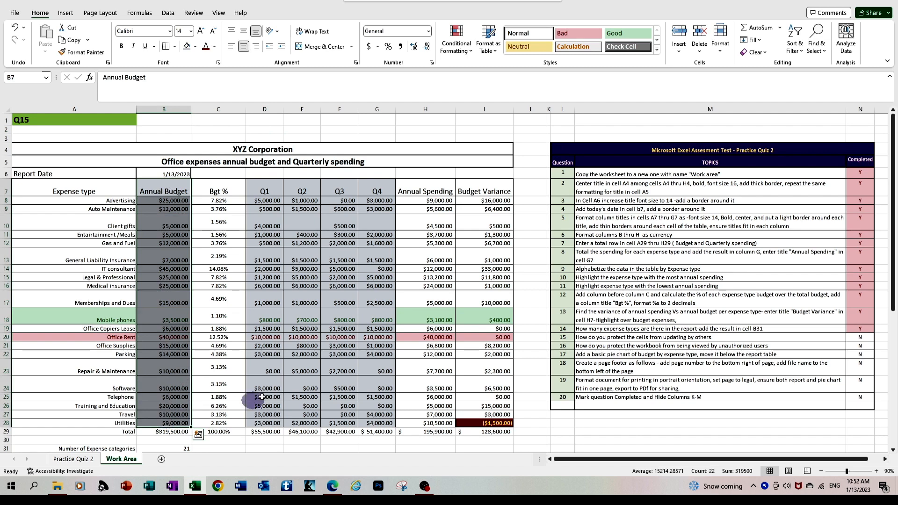
left_click_drag(268, 190, 383, 422, "ctrl")
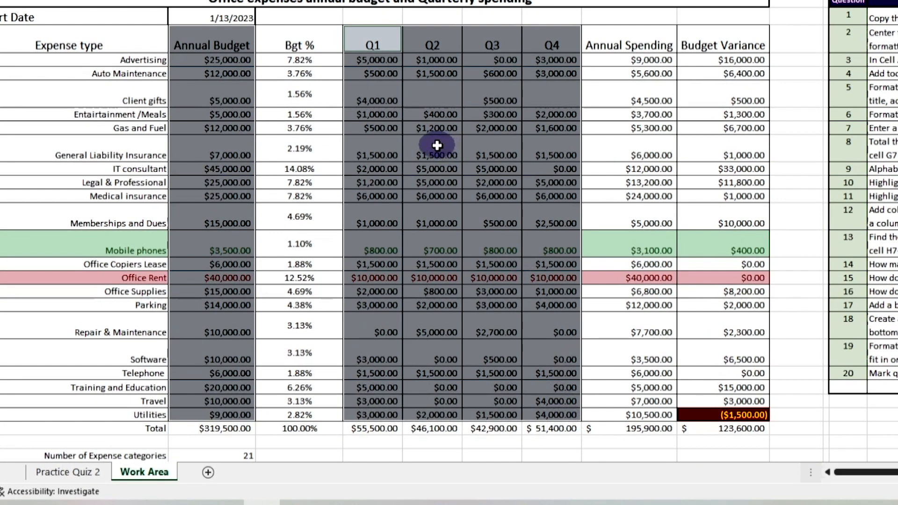
right_click(437, 146)
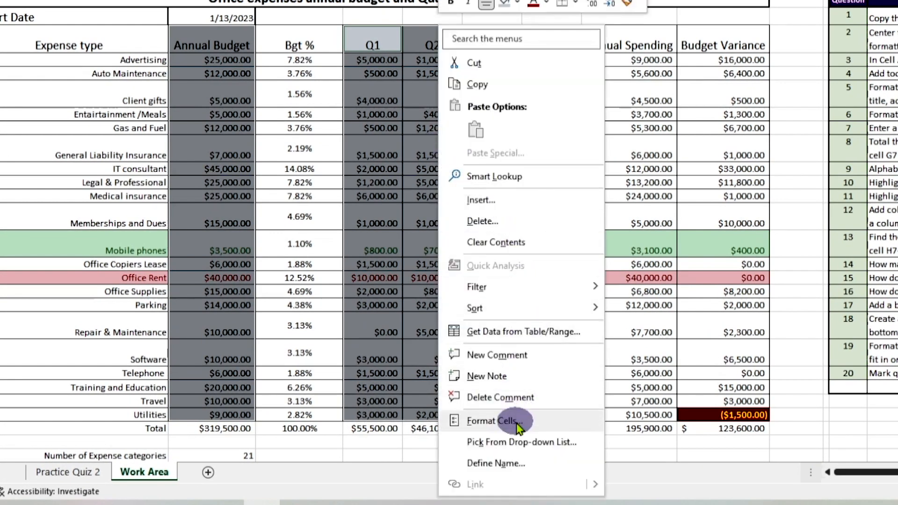
left_click(470, 420)
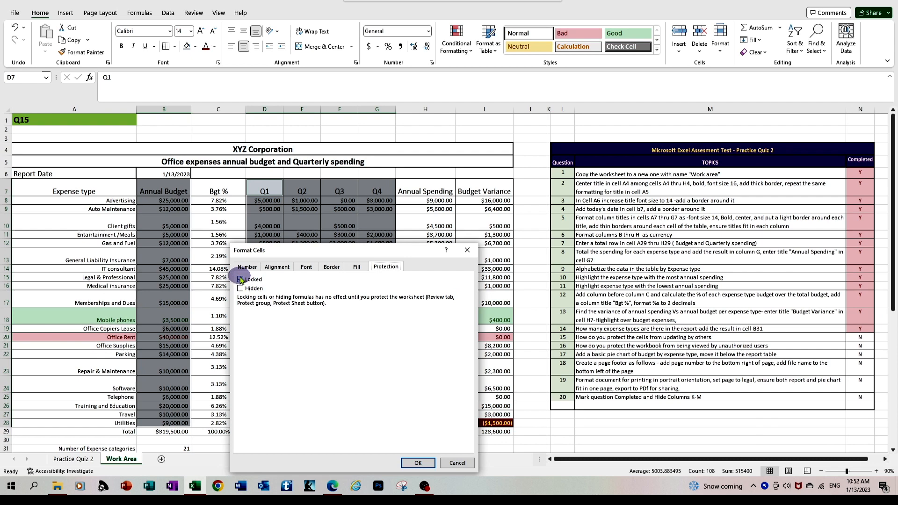
left_click(241, 280)
left_click(417, 462)
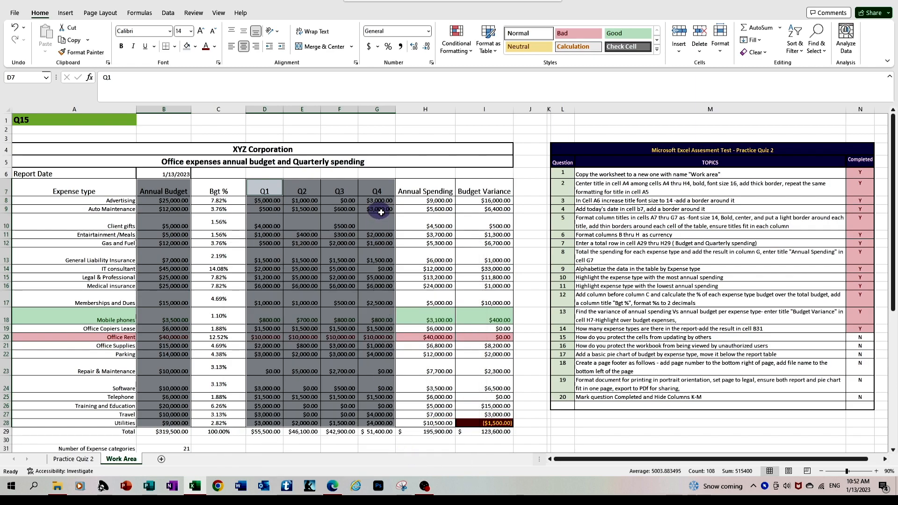
left_click(389, 228)
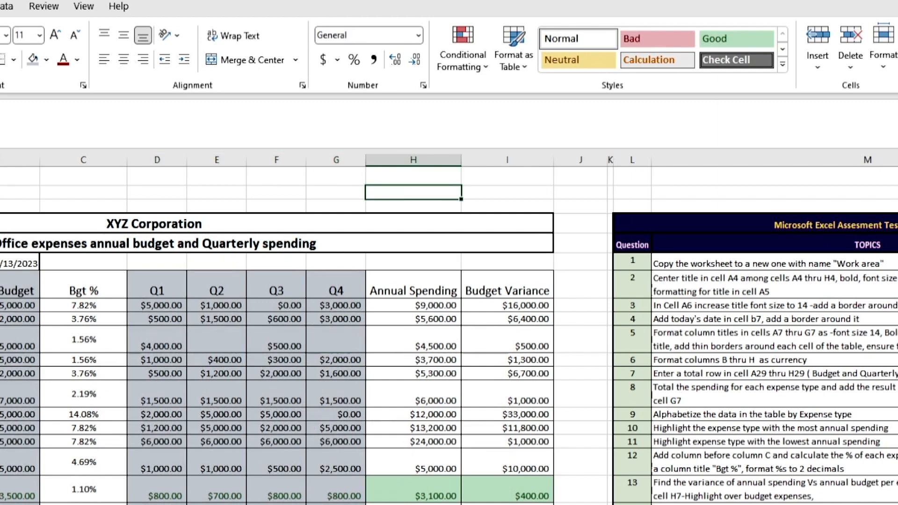
Step: Protect the Work Area sheet from the Review tab, entering and re-entering a sheet password
left_click(44, 7)
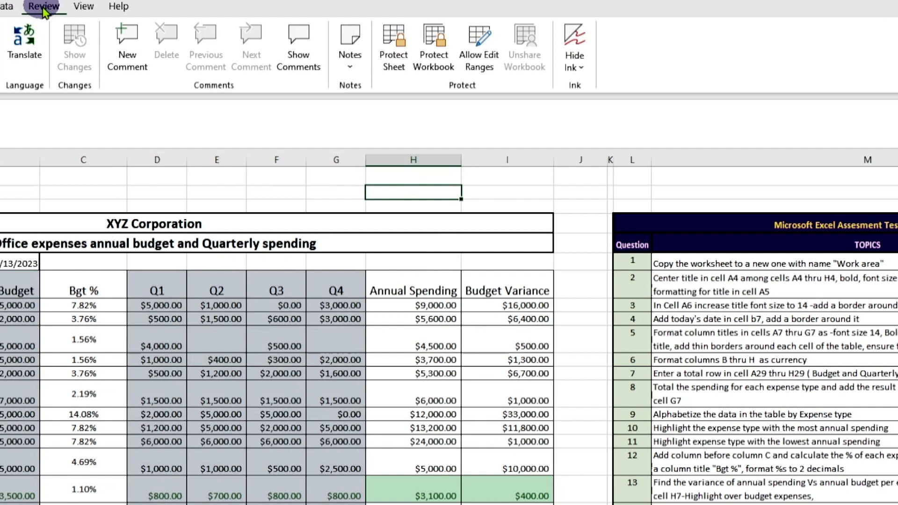
left_click(399, 45)
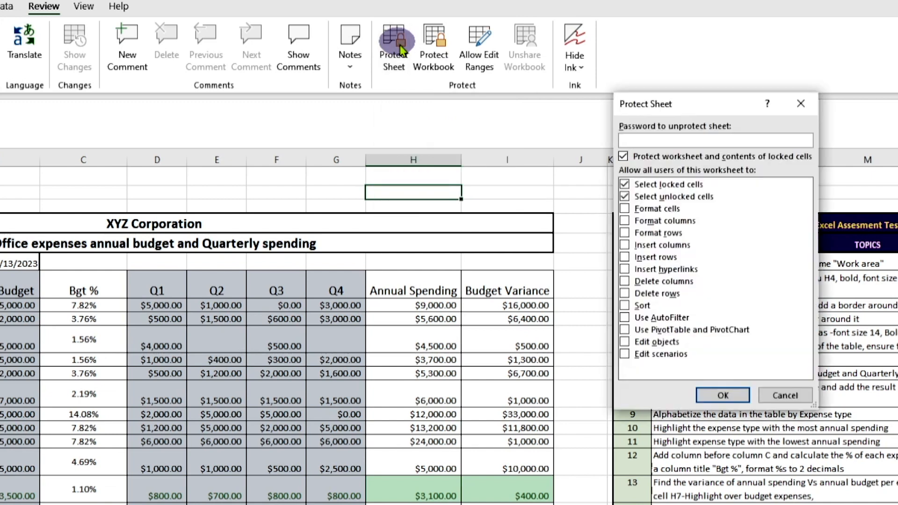
left_click(635, 137)
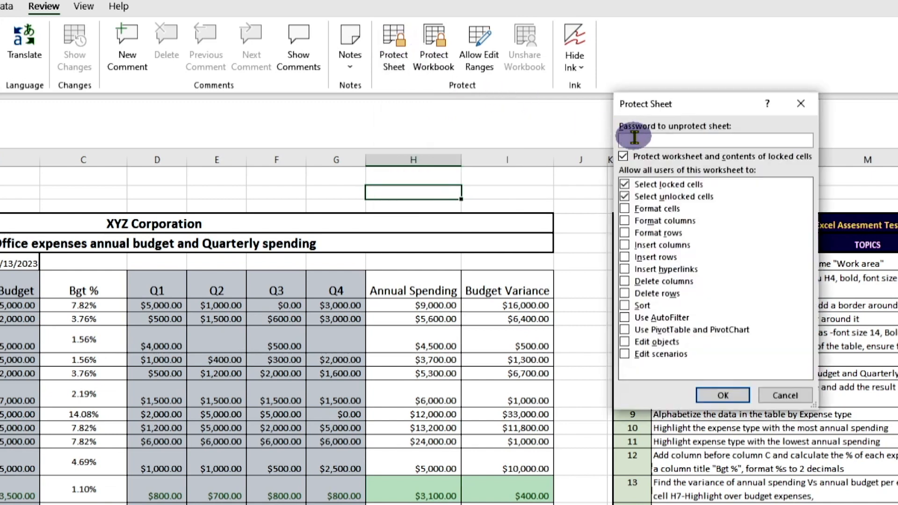
type("12")
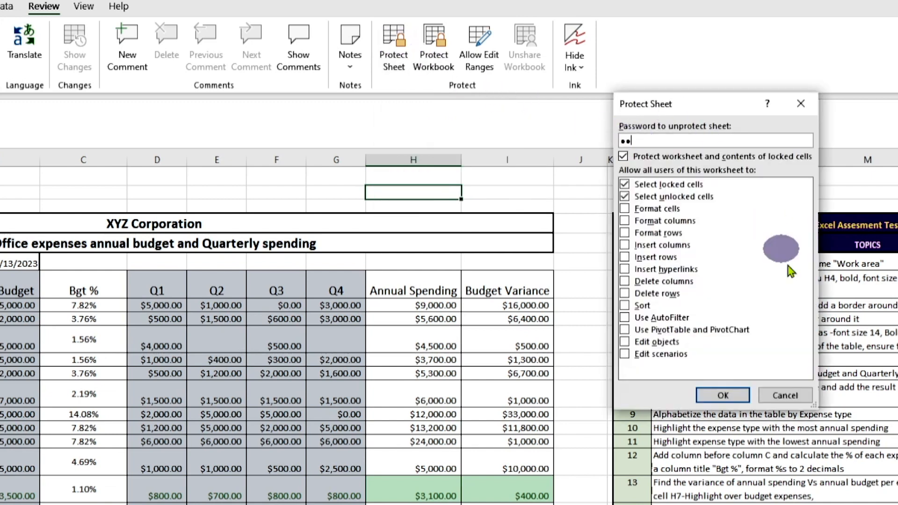
left_click(723, 396)
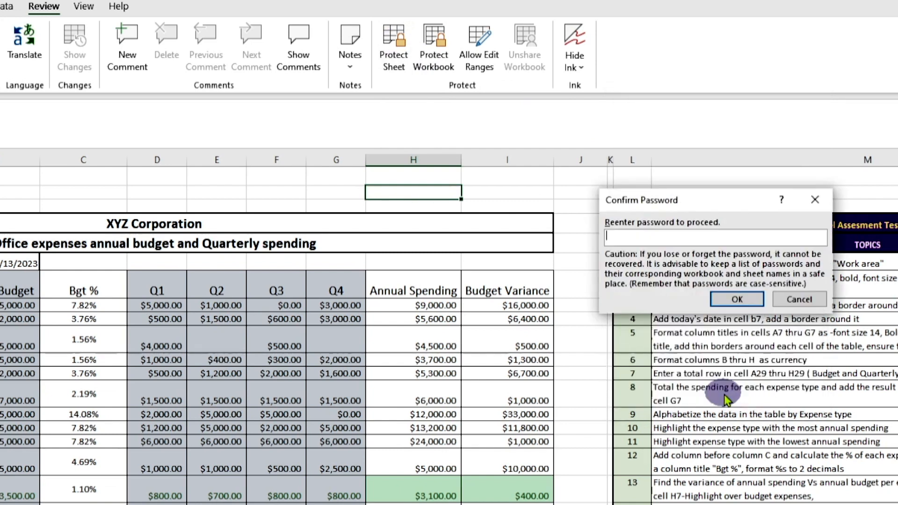
type("••")
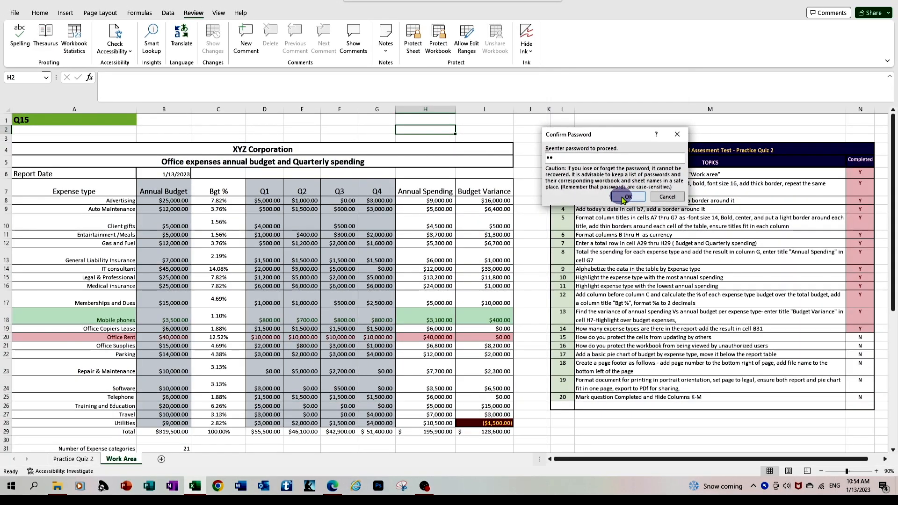
Step: Confirm the sheet protection and verify the XYZ Corporation title cell refuses editing
left_click(627, 197)
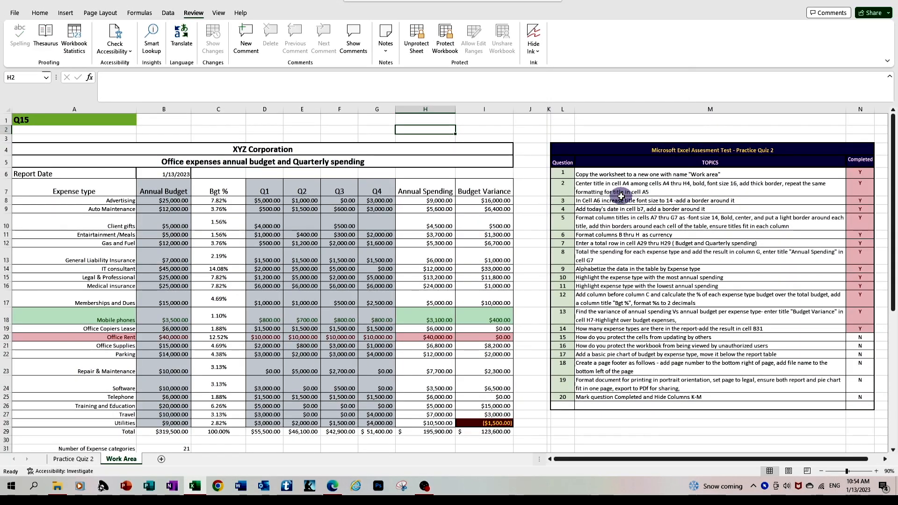
left_click(525, 233)
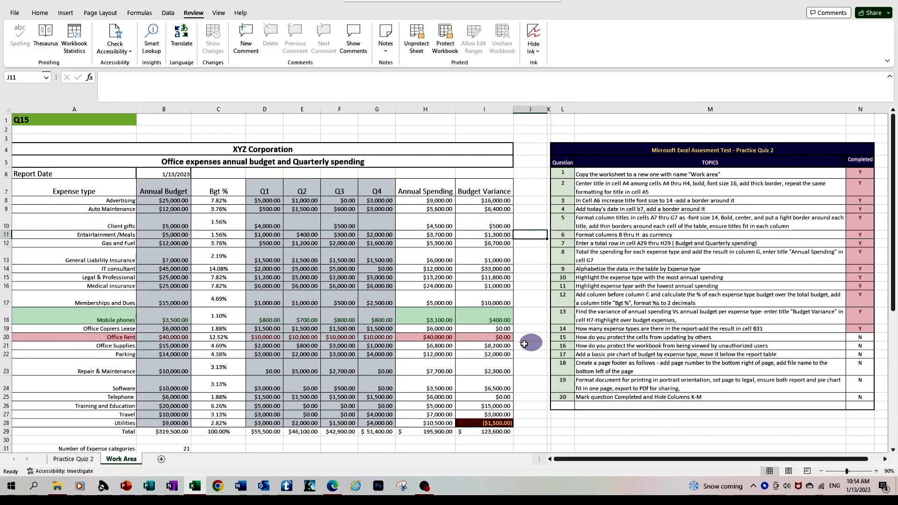
left_click(297, 150)
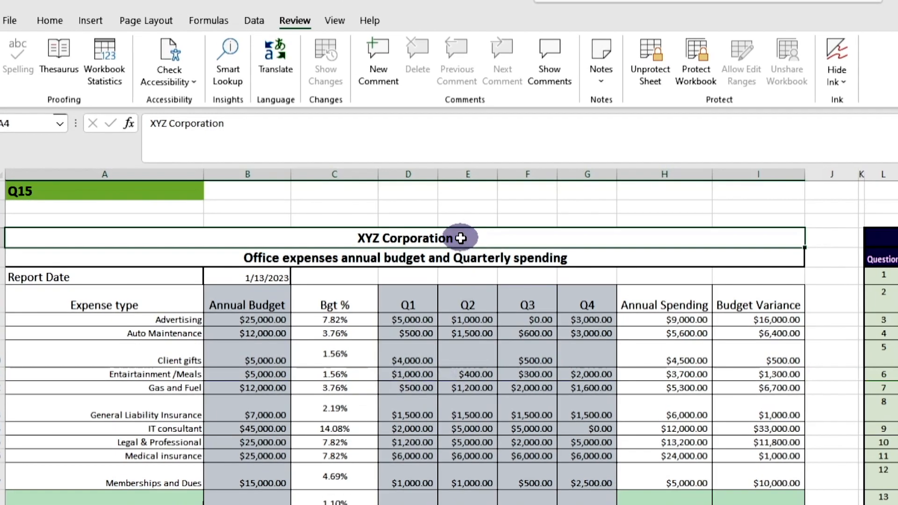
double_click(297, 149)
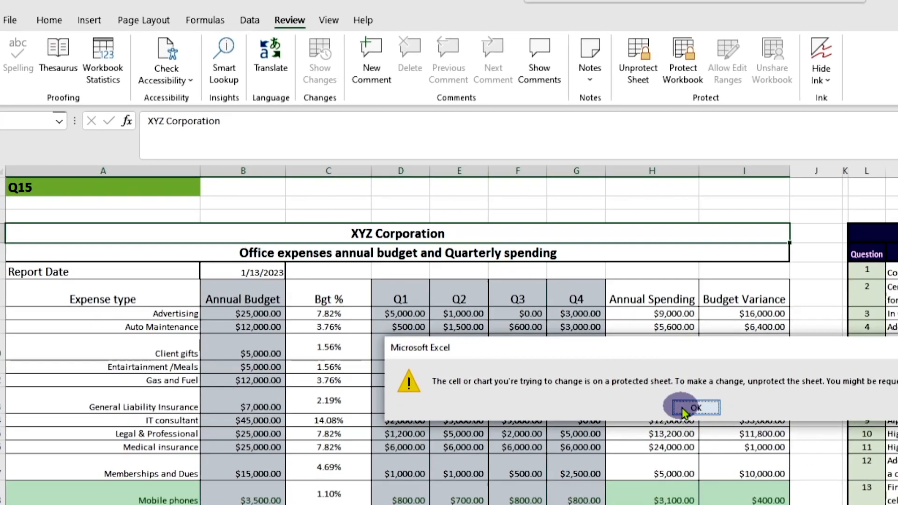
left_click(709, 415)
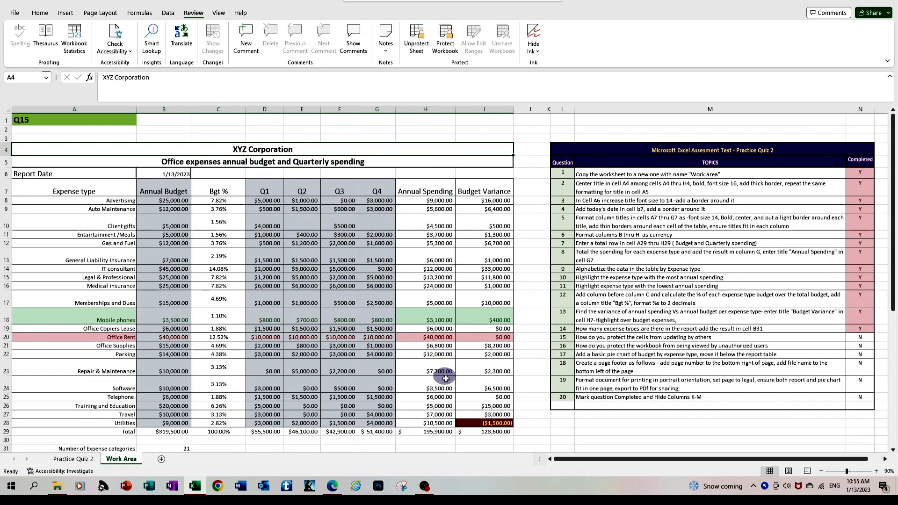
Step: Test edits on the I29 variance total, the Q3 figure in F8 and question 15's mark in N20
left_click(498, 431)
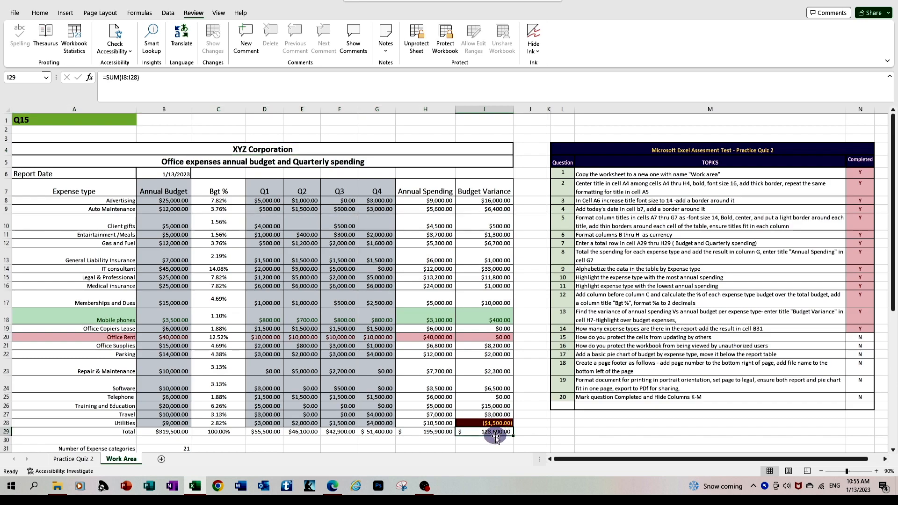
key("Delete")
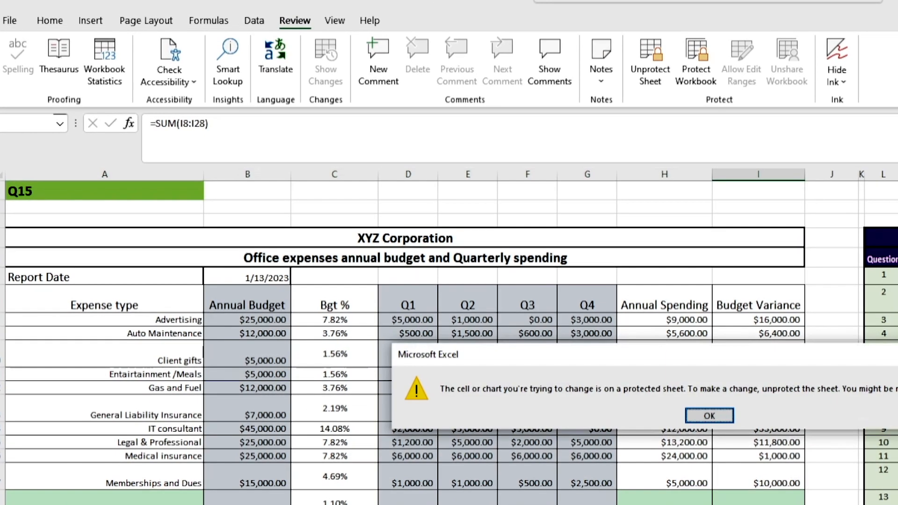
left_click(706, 415)
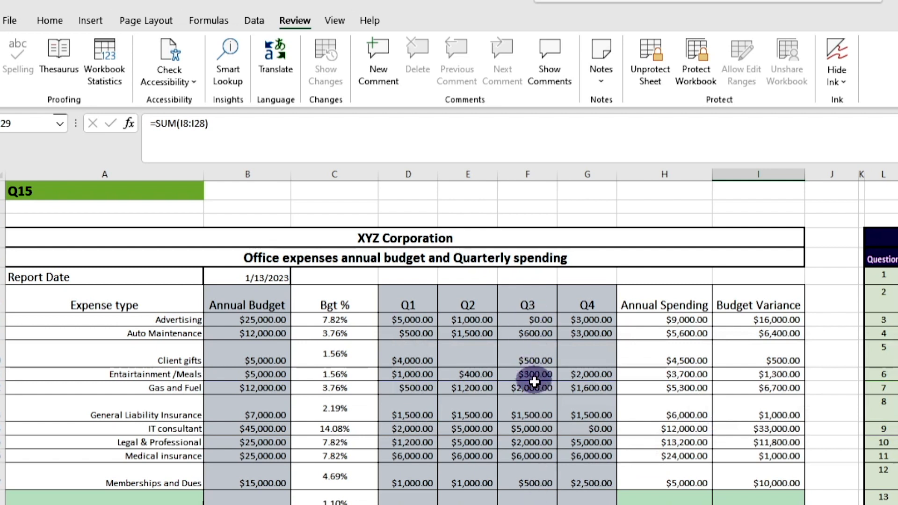
left_click(538, 319)
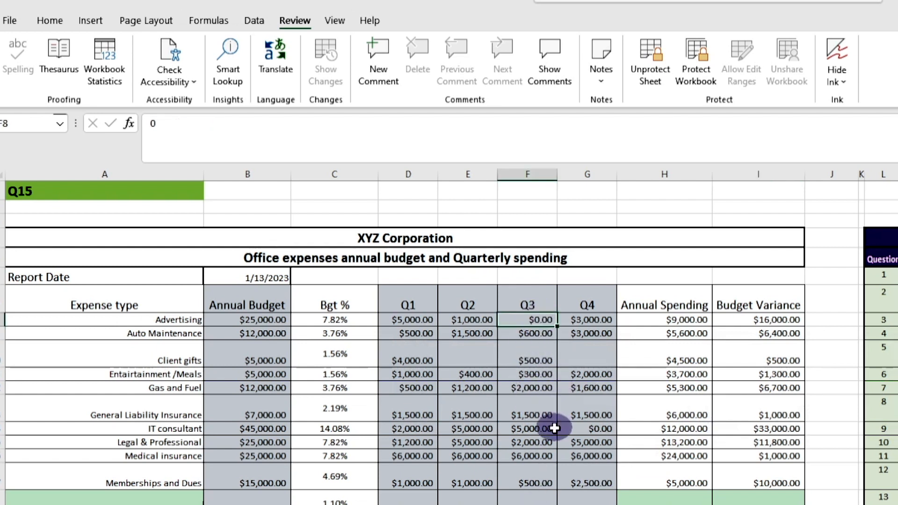
type("1")
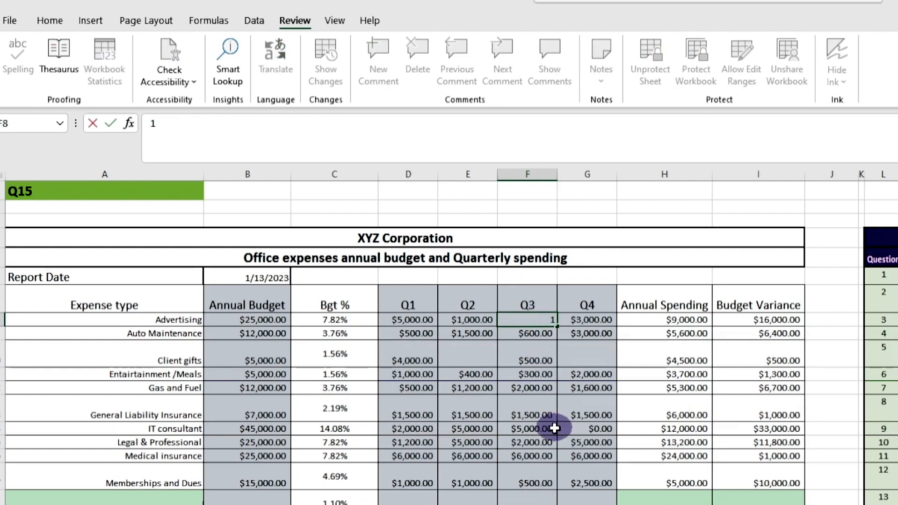
type("00")
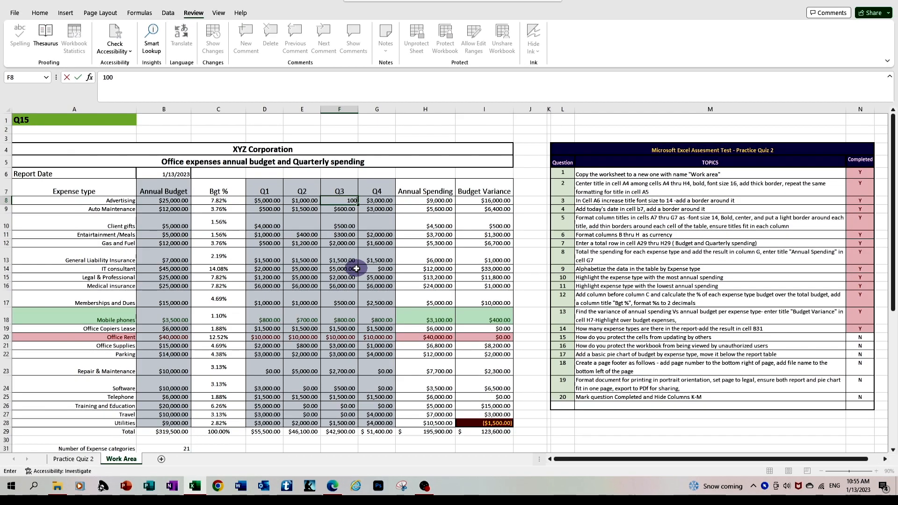
key("Escape")
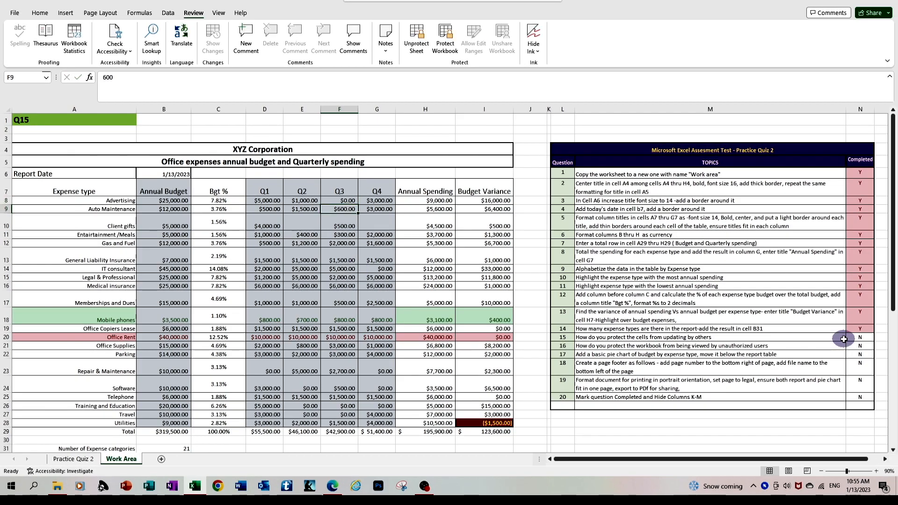
left_click(863, 337)
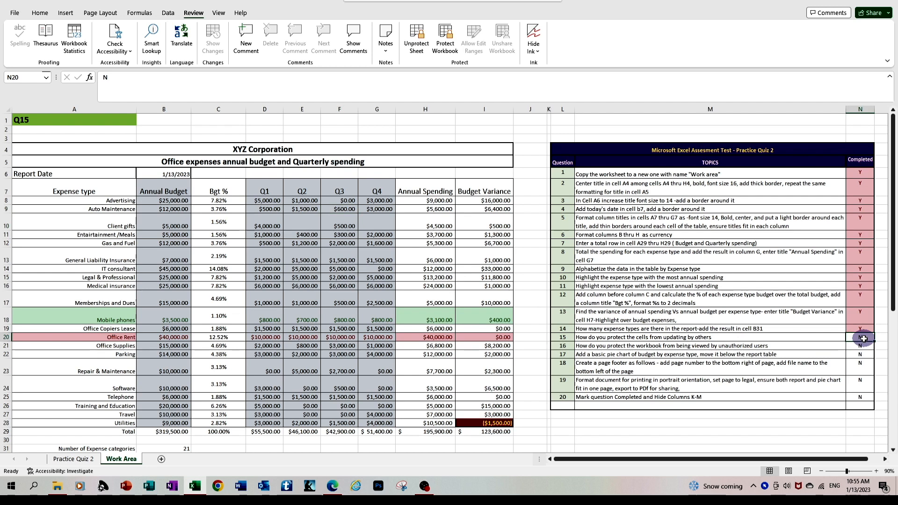
double_click(862, 337)
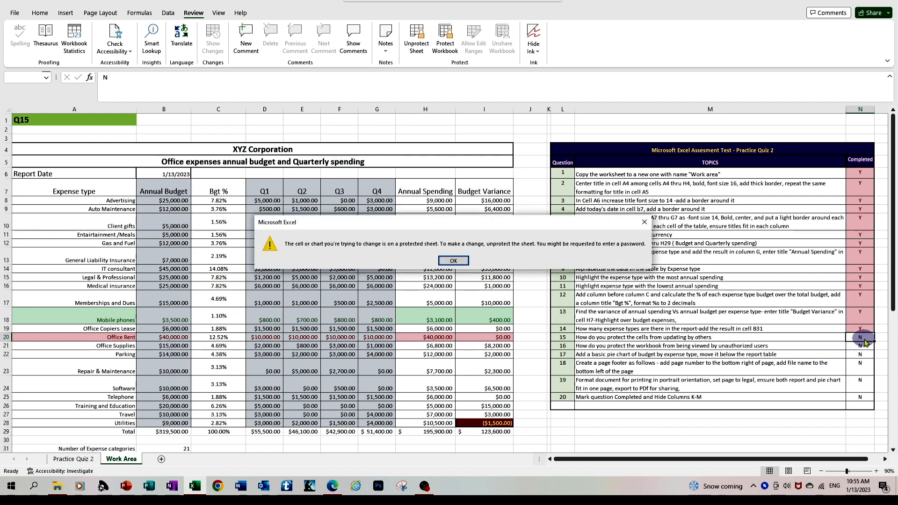
Step: Unprotect the Work Area sheet with its password and enter Y for question 15 in N20
left_click(453, 261)
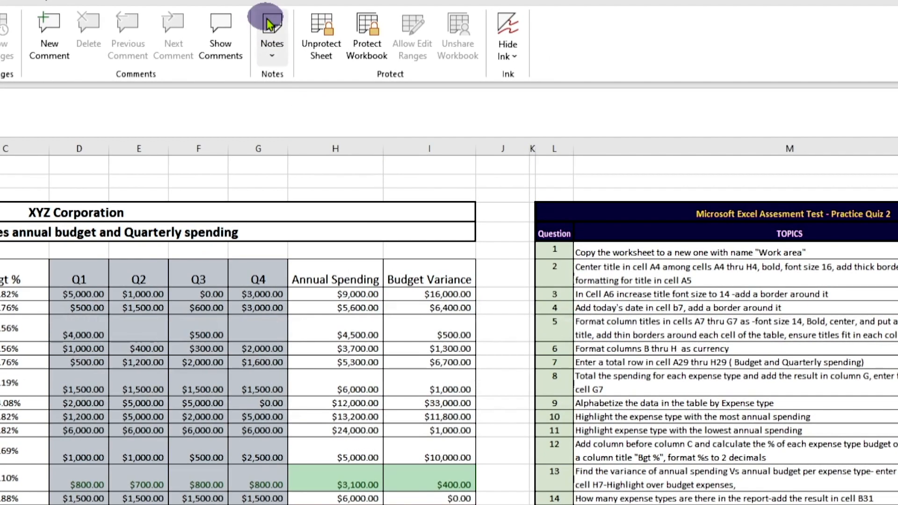
left_click(323, 28)
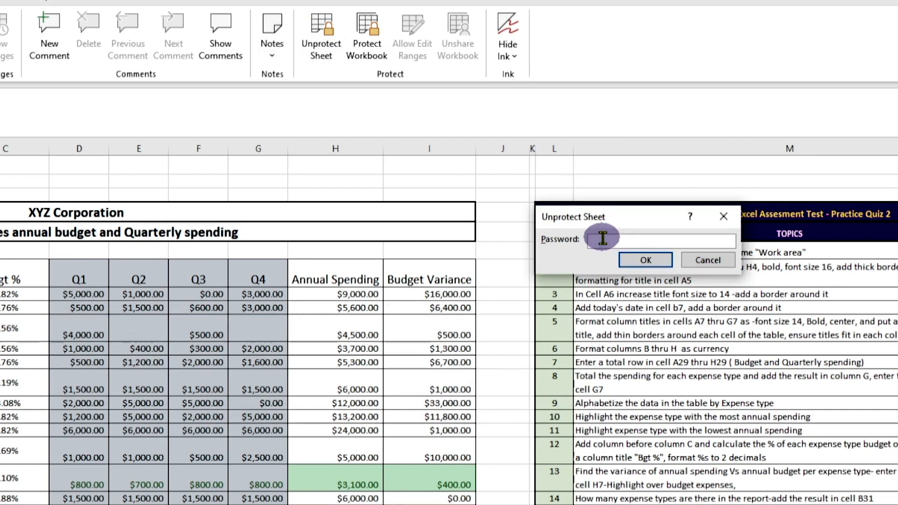
type("12")
key("Return")
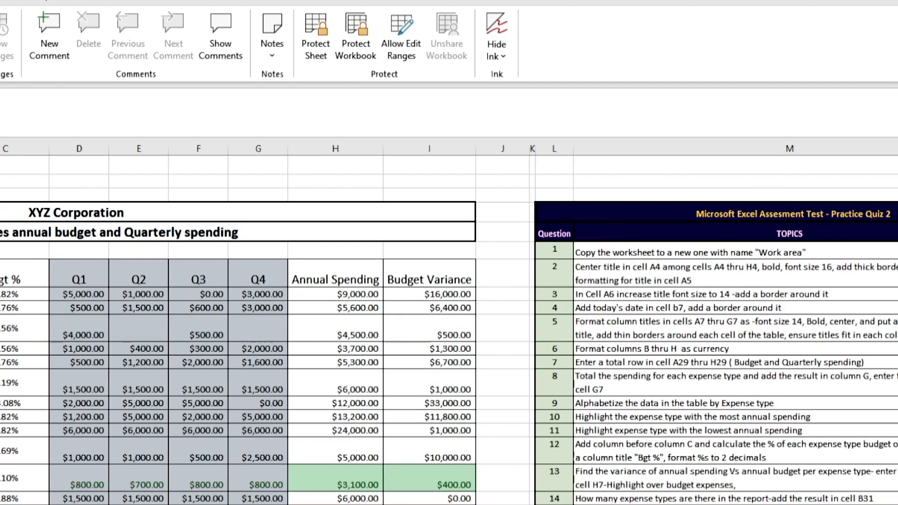
type("Y")
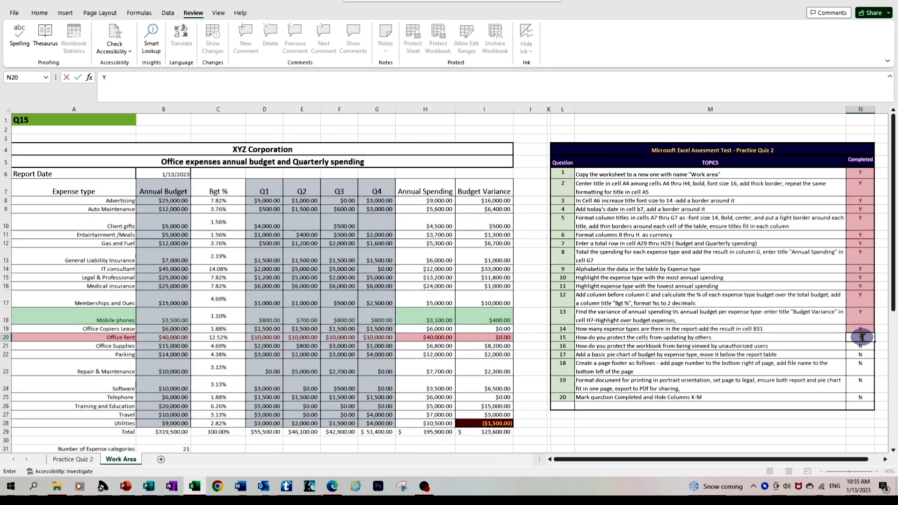
key("Return")
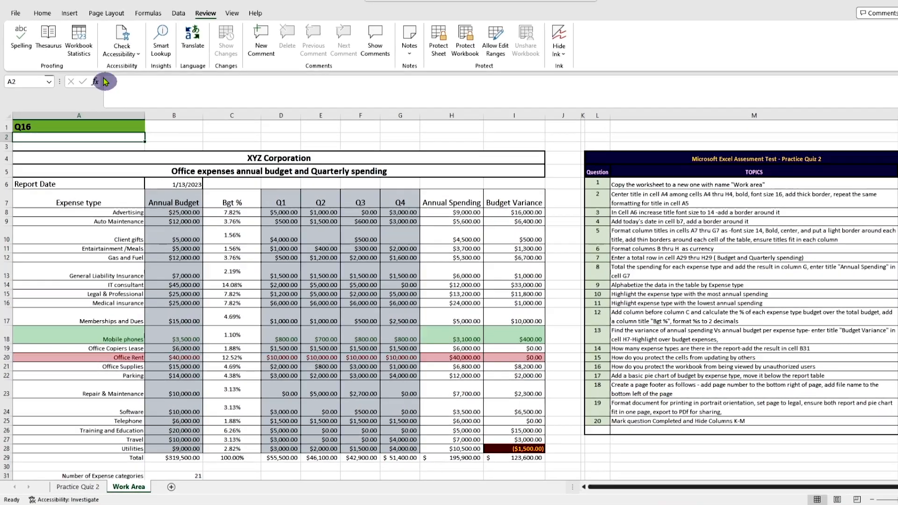
Step: Choose Encrypt with Password under File > Info > Protect Workbook and enter the password
left_click(18, 14)
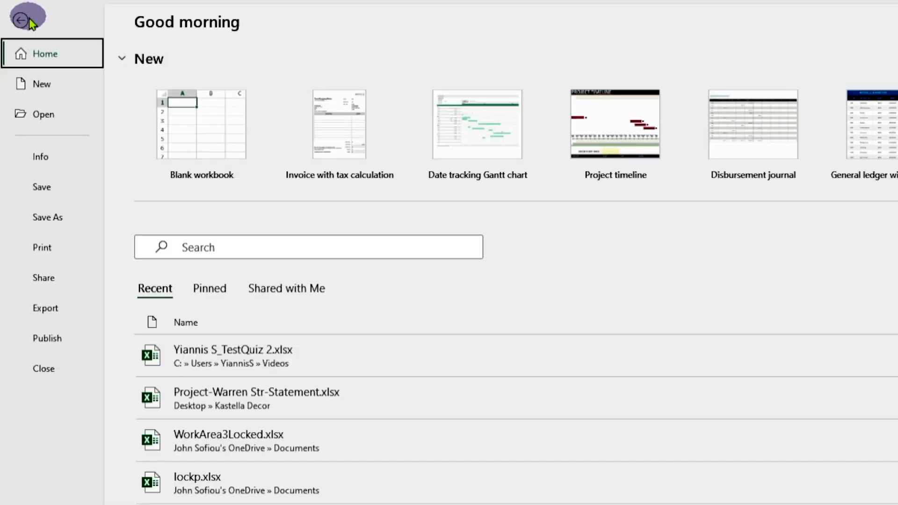
left_click(47, 159)
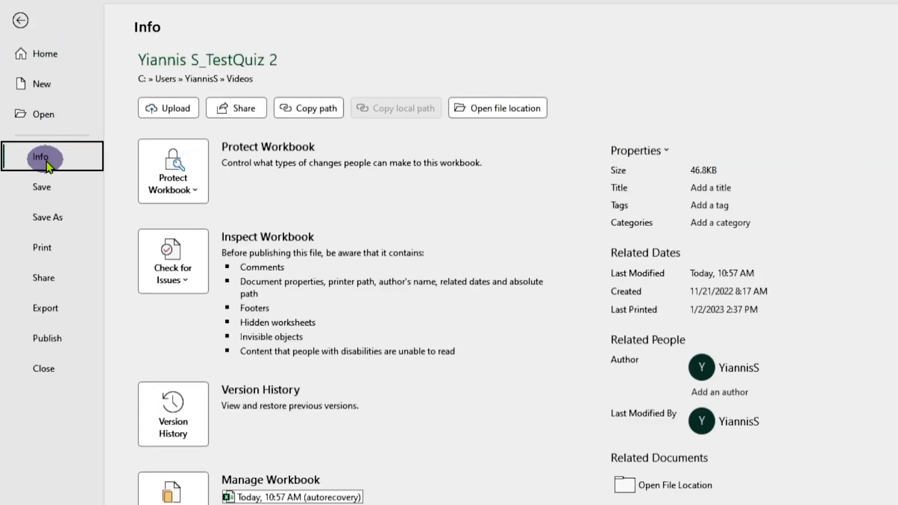
left_click(175, 168)
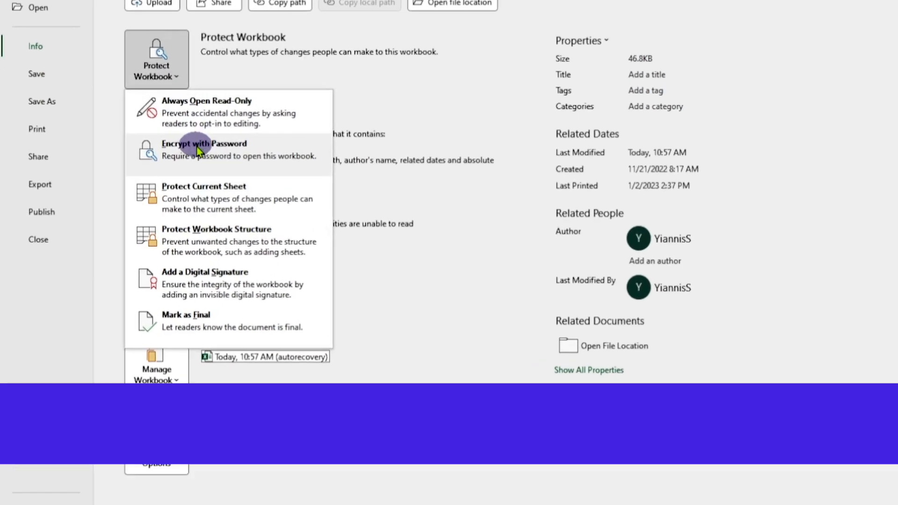
left_click(216, 137)
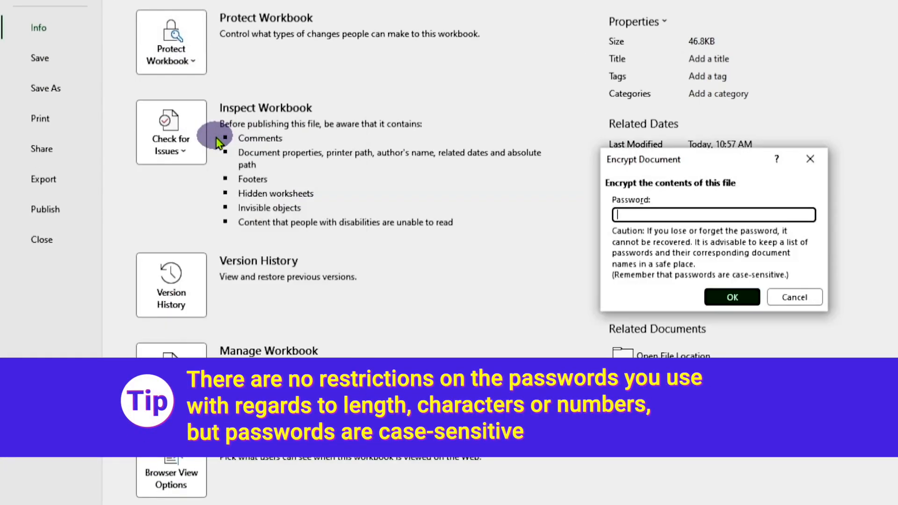
type("12")
key("Return")
key("Return")
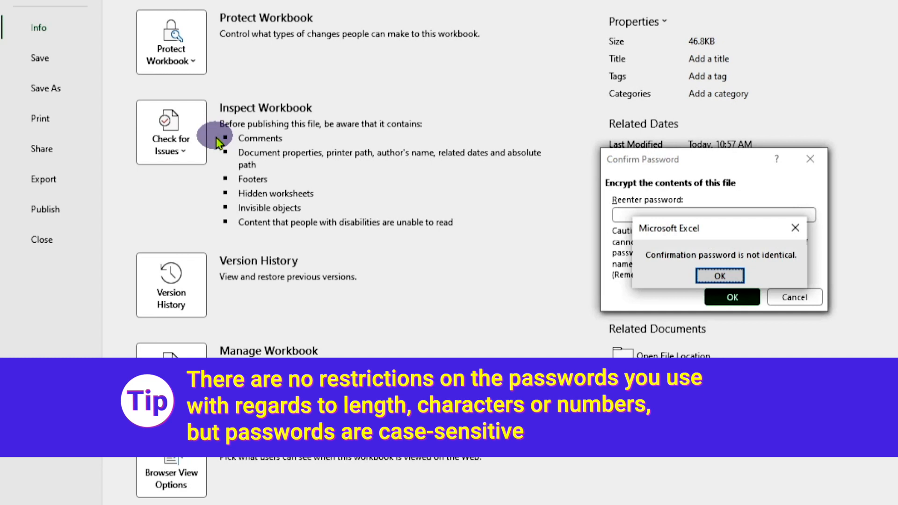
key("Return")
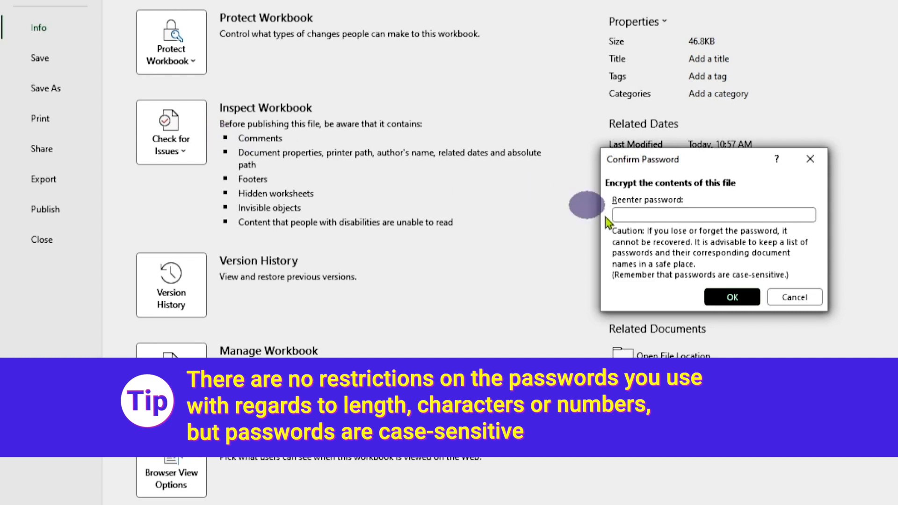
Step: Re-enter the encryption password to confirm it, then return to the worksheet
left_click(692, 215)
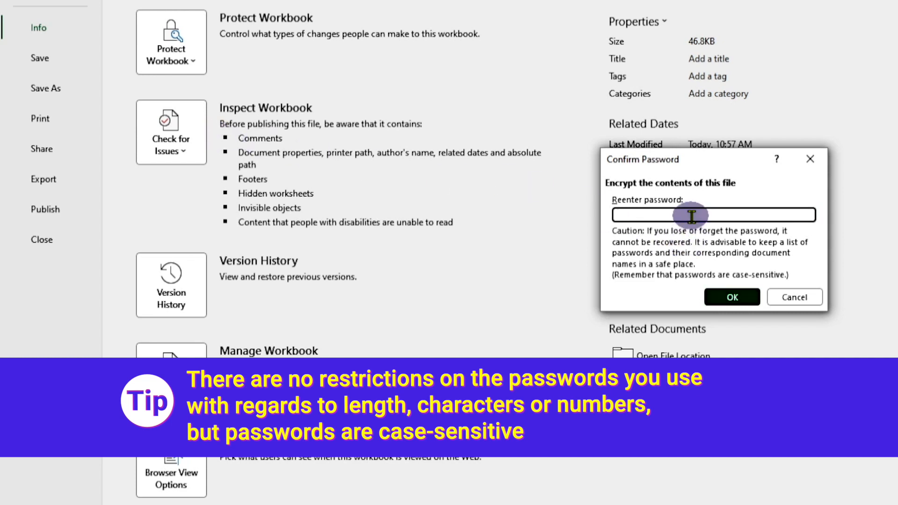
type("••")
key("Return")
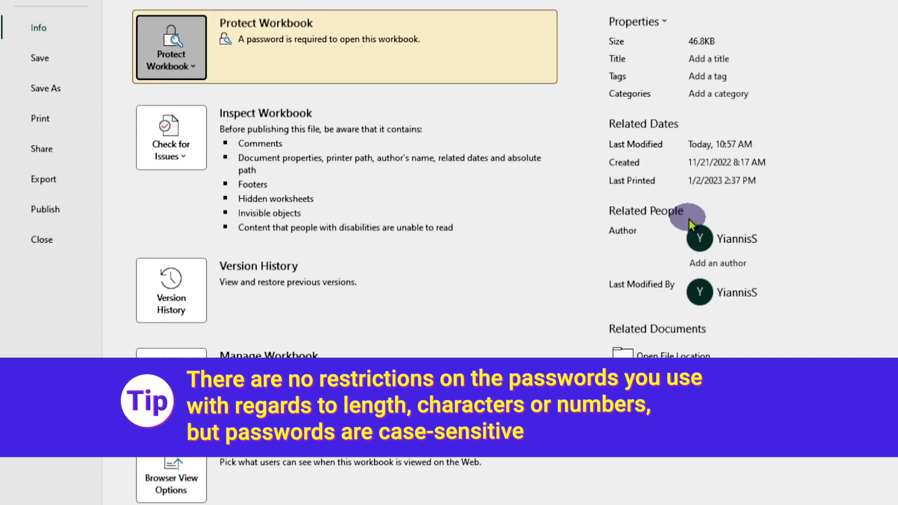
left_click(168, 42)
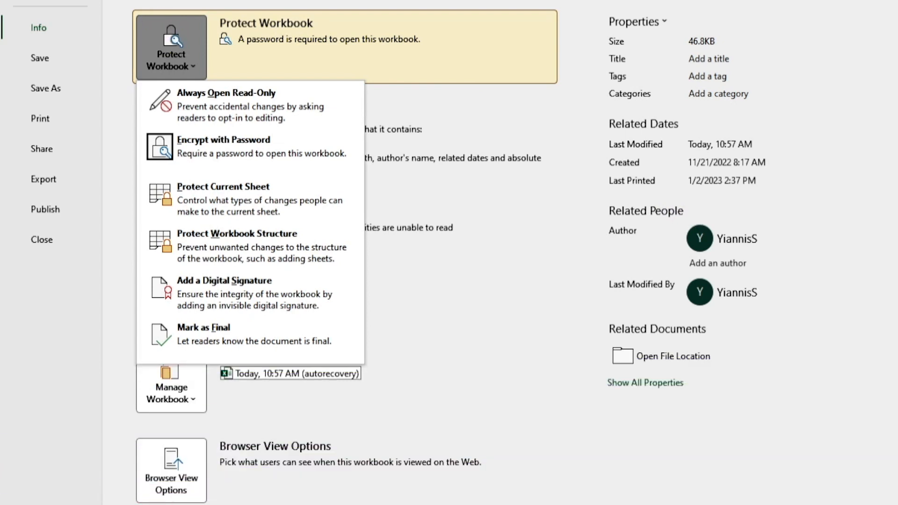
key("Escape")
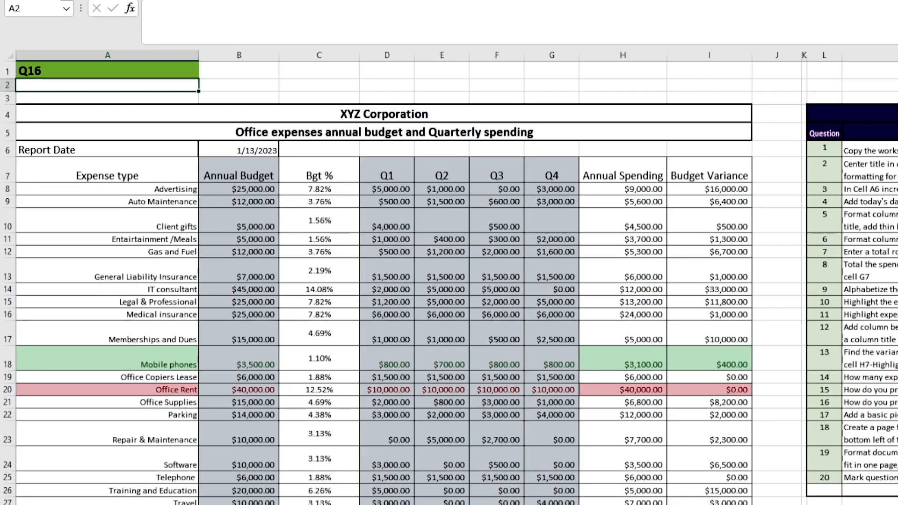
Step: Close the workbook and reopen the recent TestQuiz workbook using its password
left_click(12, 14)
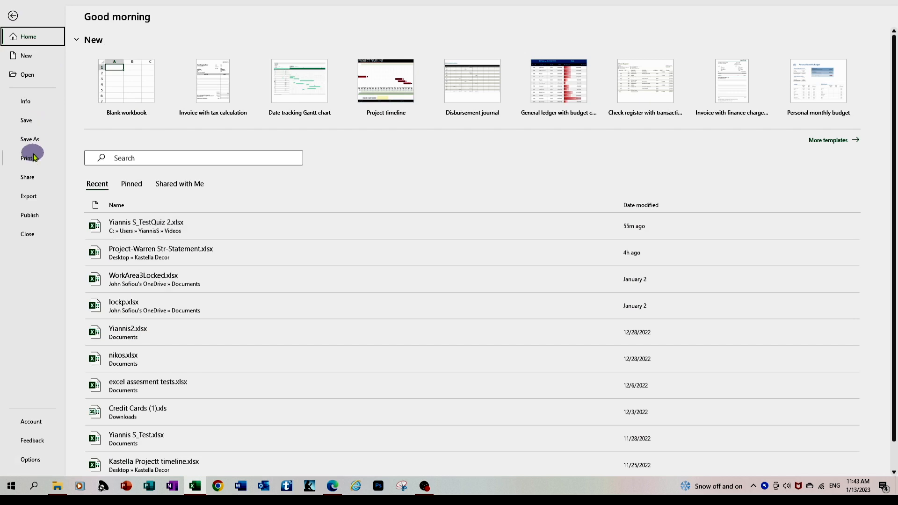
left_click(24, 234)
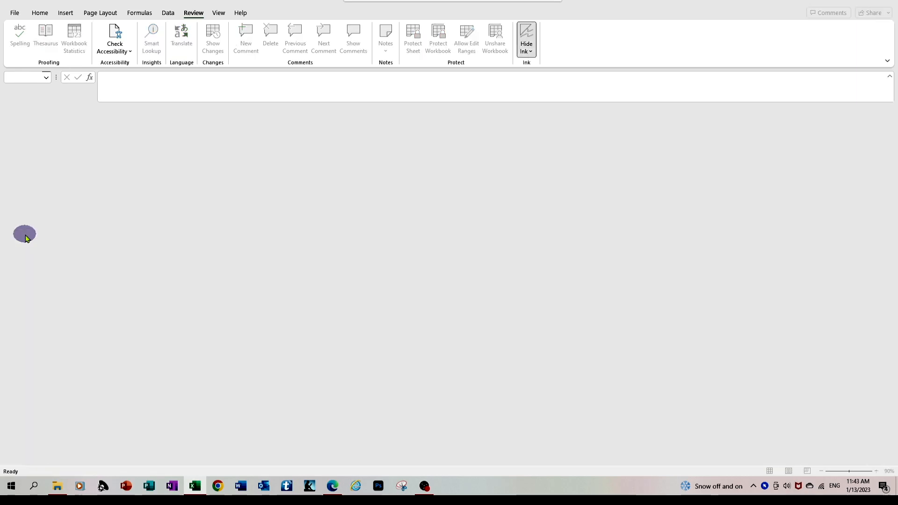
left_click(11, 17)
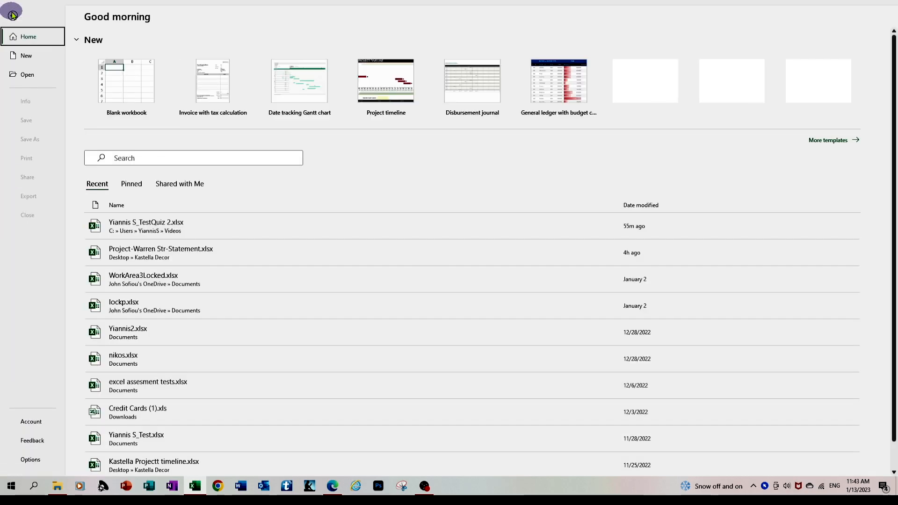
left_click(171, 224)
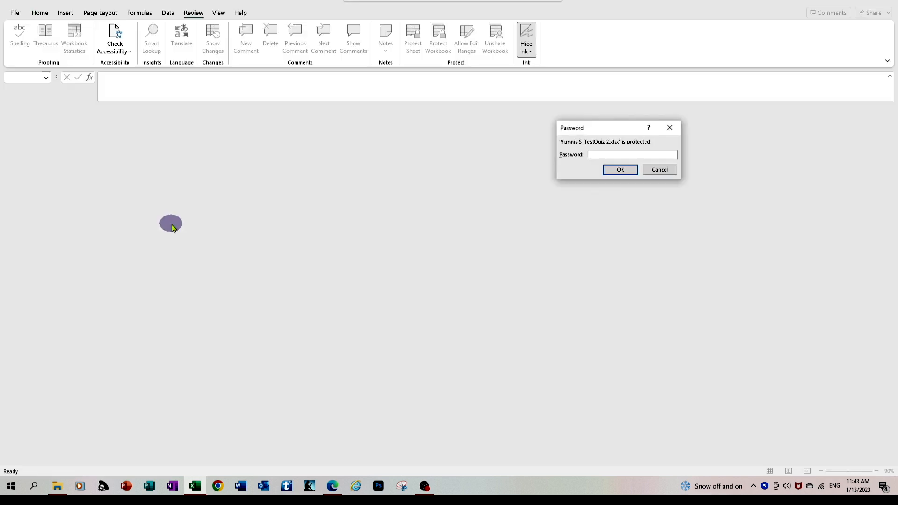
type("••")
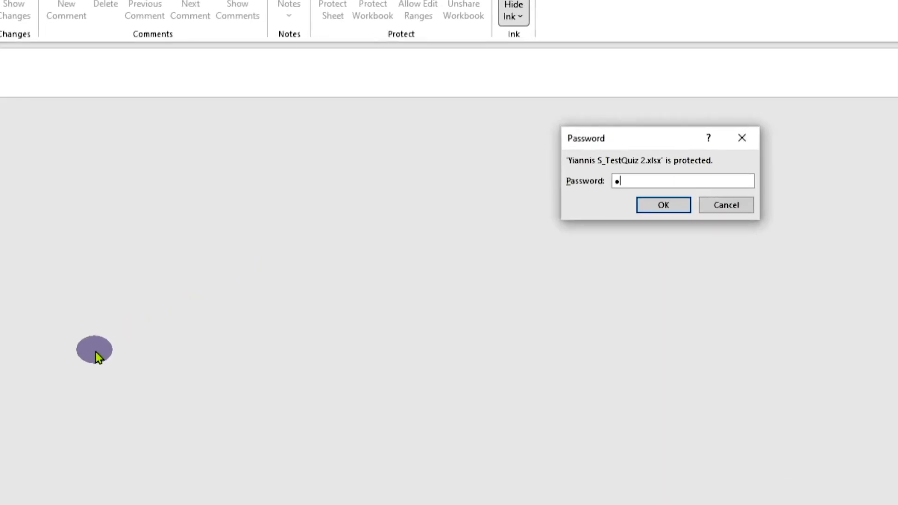
key("Return")
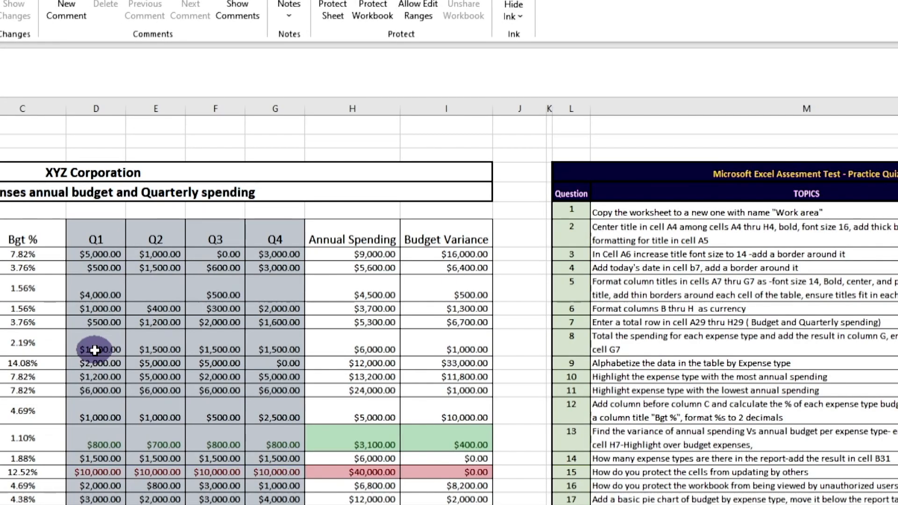
left_click(536, 445)
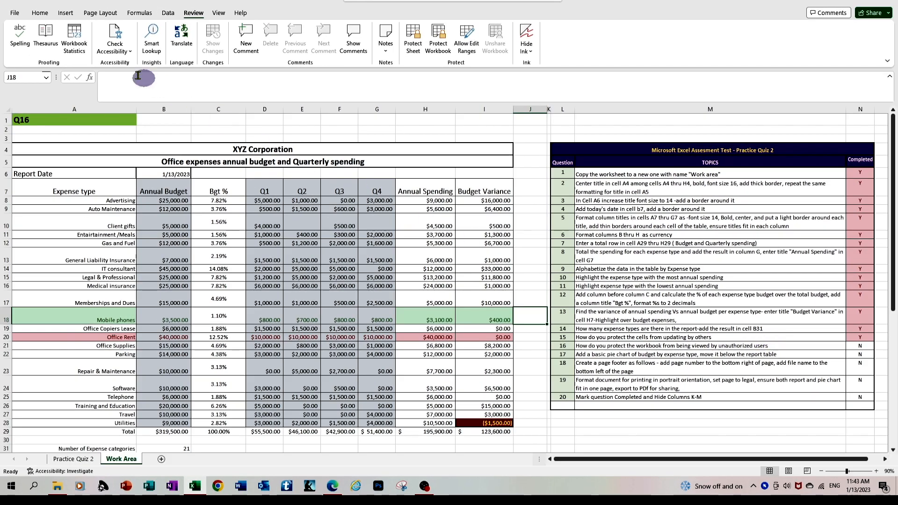
Step: On the Home tab, select cells G13, J17, J22 and then A2 on the Q17 sheet
left_click(50, 12)
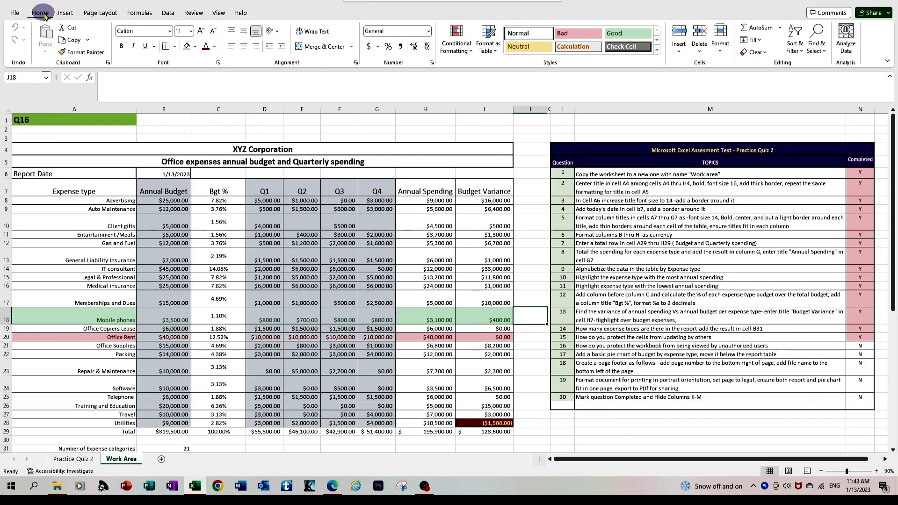
left_click(382, 258)
left_click(522, 303)
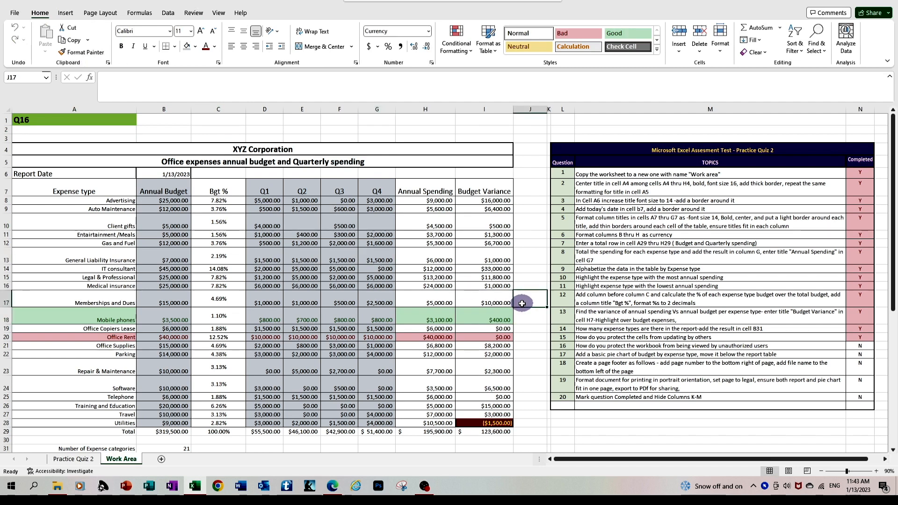
left_click(525, 354)
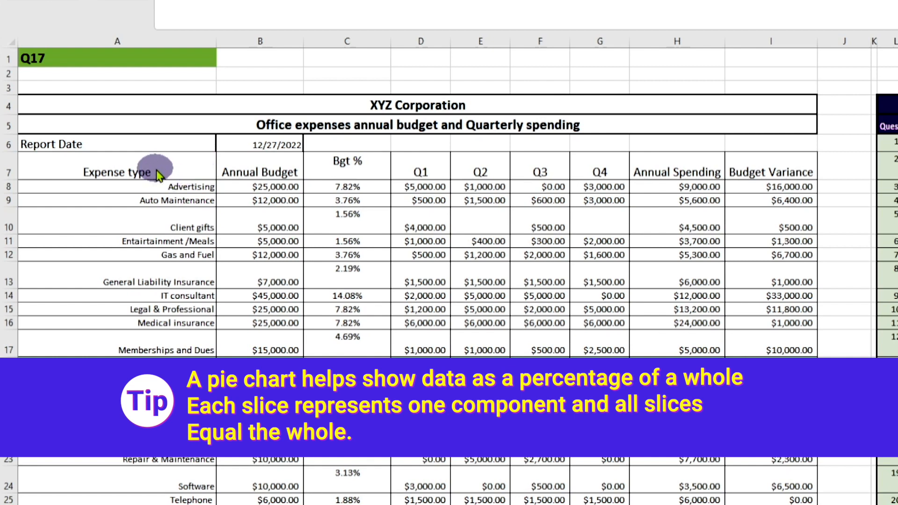
left_click(155, 169)
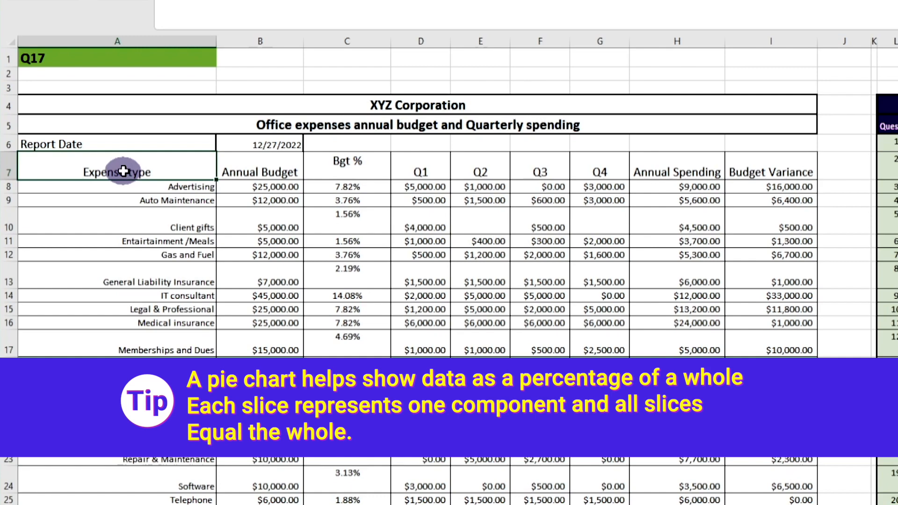
Step: Select the Expense type and Annual Budget data in A7:B28 and go to Insert for charts
mouse_move(133, 174)
left_mouse_down()
mouse_move(254, 193)
mouse_move(260, 468)
left_mouse_up()
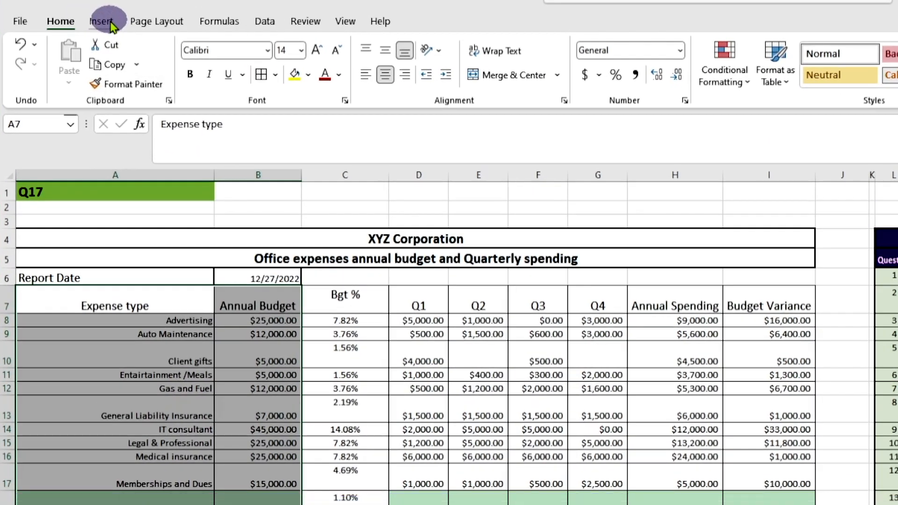
left_click(99, 20)
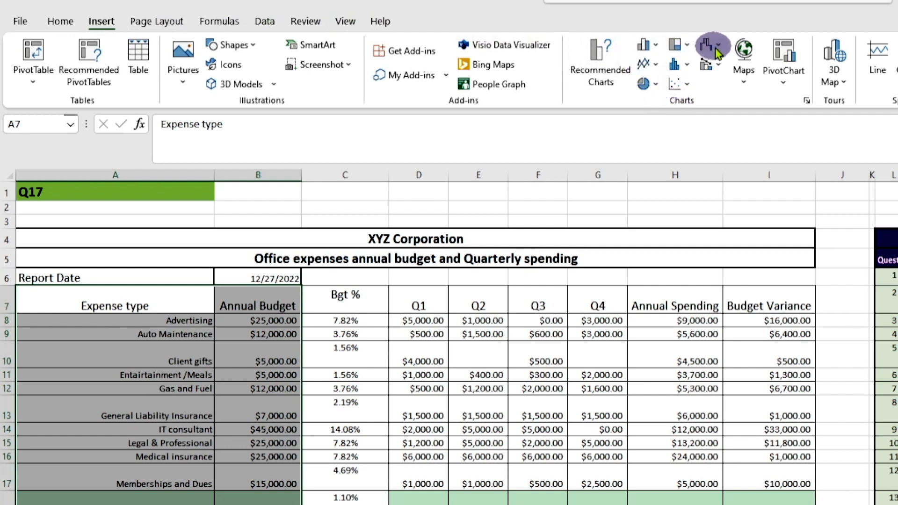
Step: Insert a 2-D pie chart titled Annual Budget of expenses and drag its corner handle to enlarge it
left_click(655, 84)
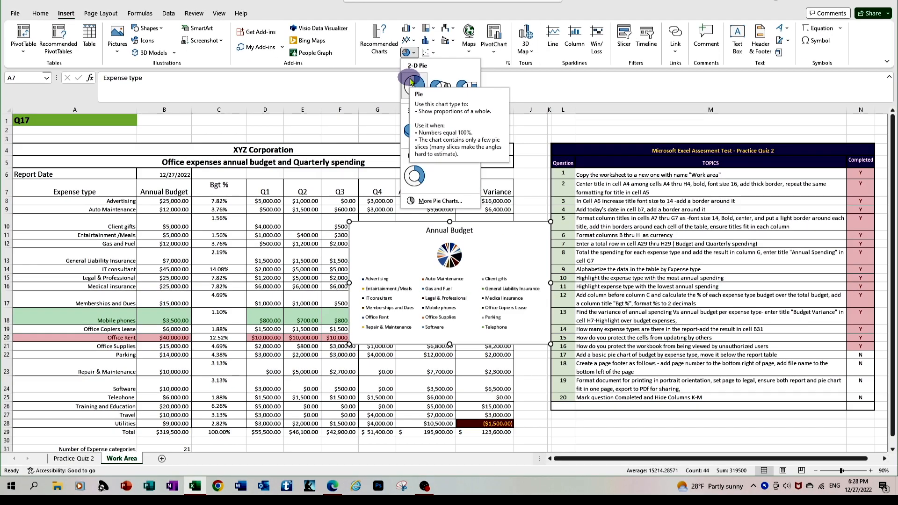
left_click(410, 82)
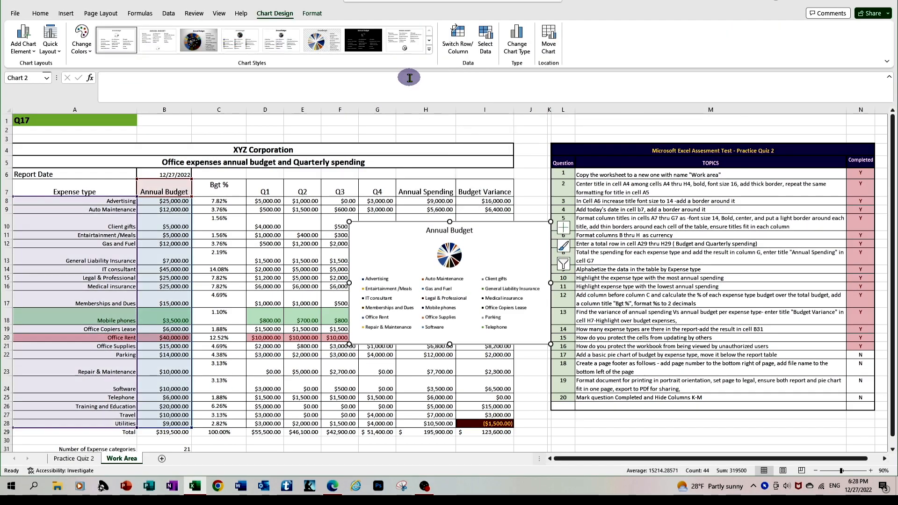
left_click_drag(550, 344, 747, 437)
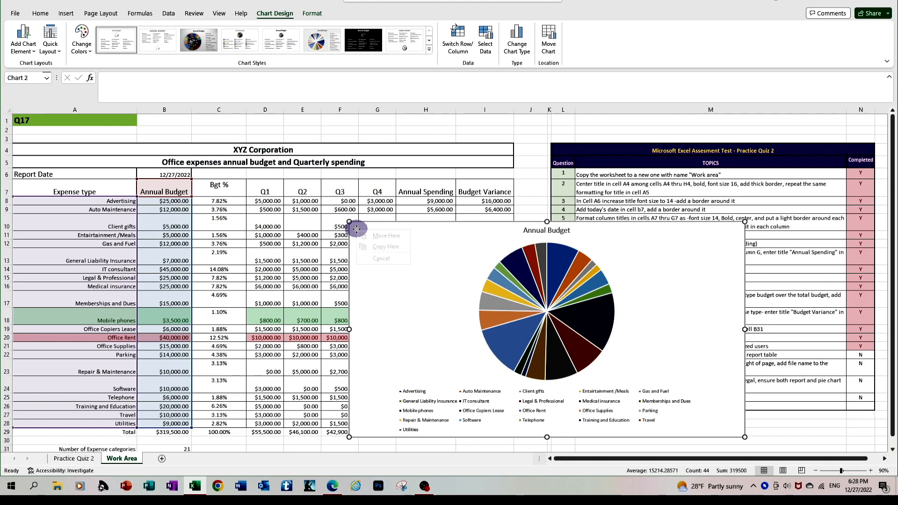
right_click(131, 84)
Step: Cut the pie chart and insert a Clustered Bar chart from Recommended Charts instead
left_click(435, 40)
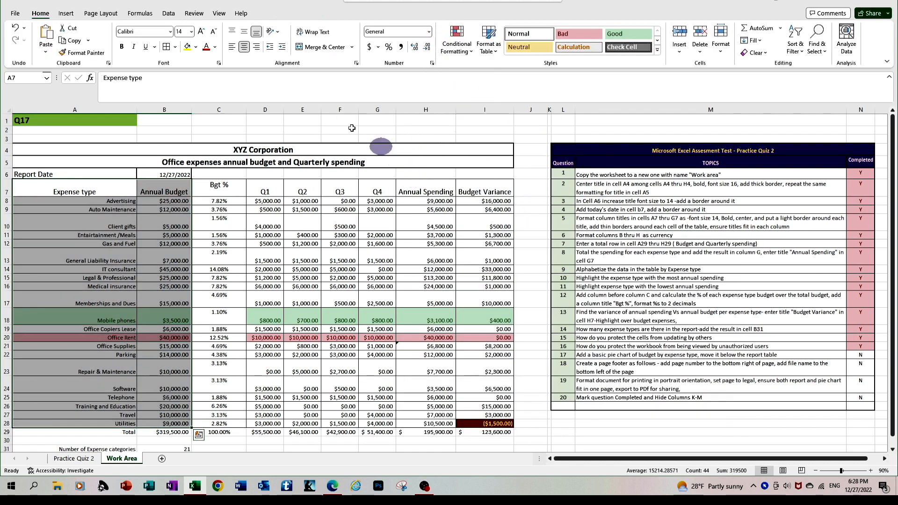
left_click(70, 14)
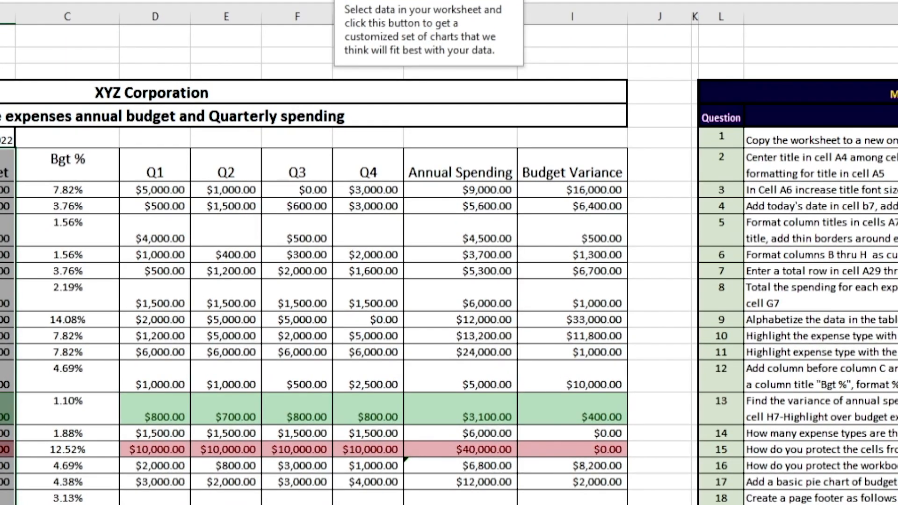
left_click(359, 1)
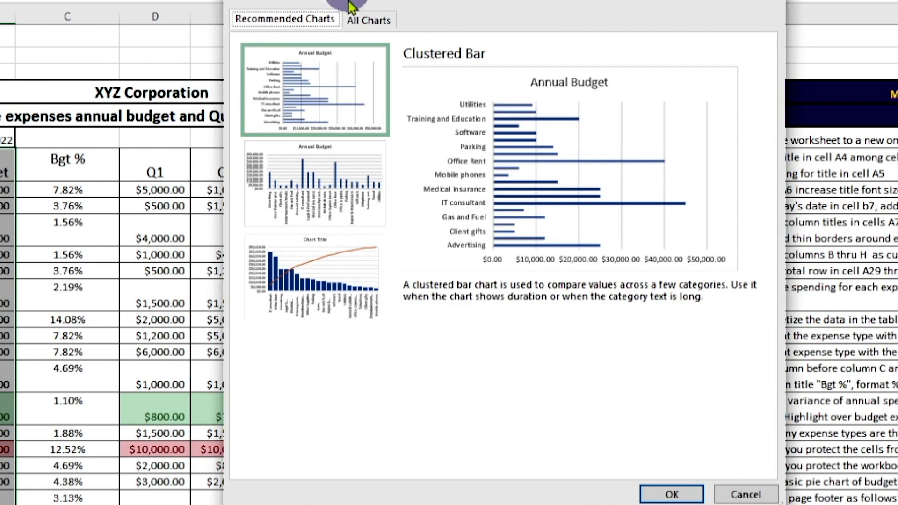
left_click(339, 76)
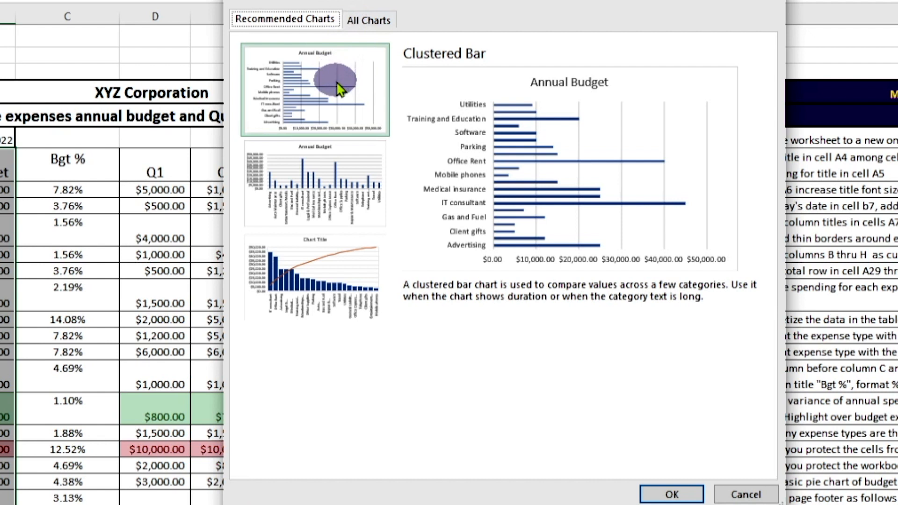
left_click(330, 171)
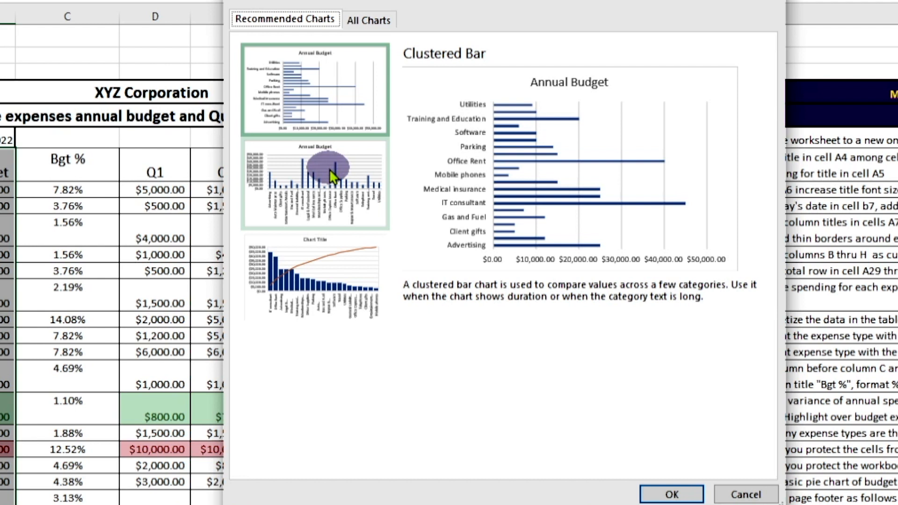
left_click(313, 270)
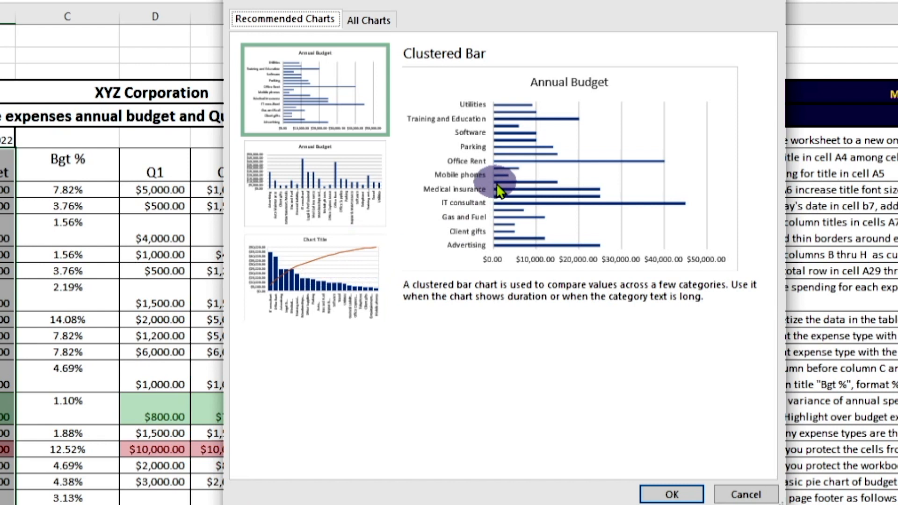
left_click(670, 496)
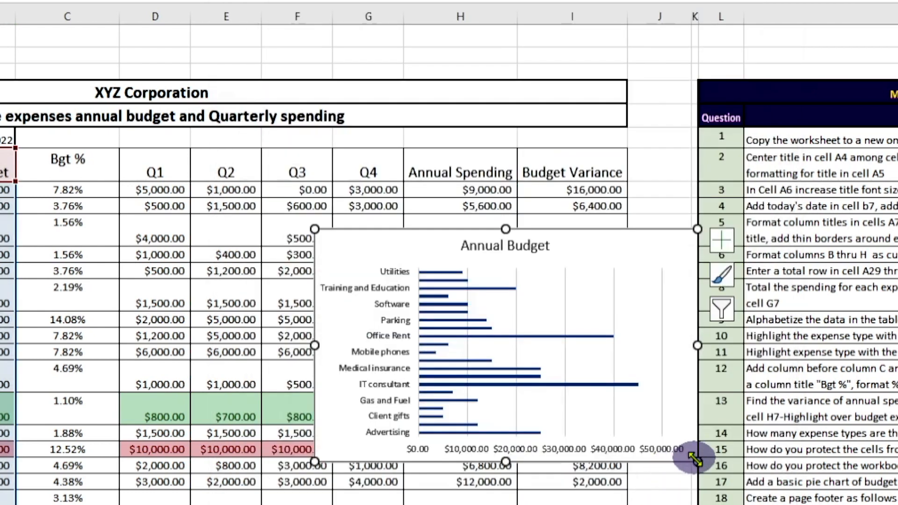
Step: Enlarge the Annual Budget bar chart and move it below the table under row 31
left_click_drag(695, 460, 897, 504)
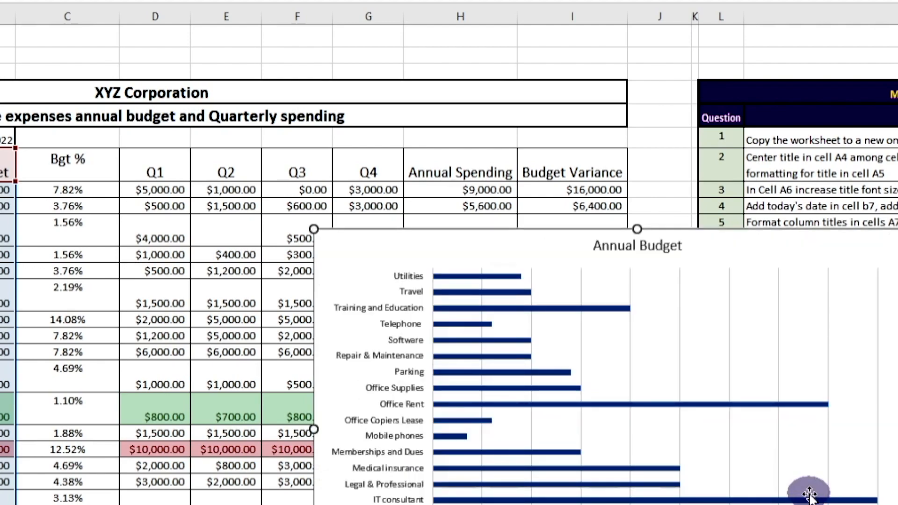
scroll(808, 493, "down", 3)
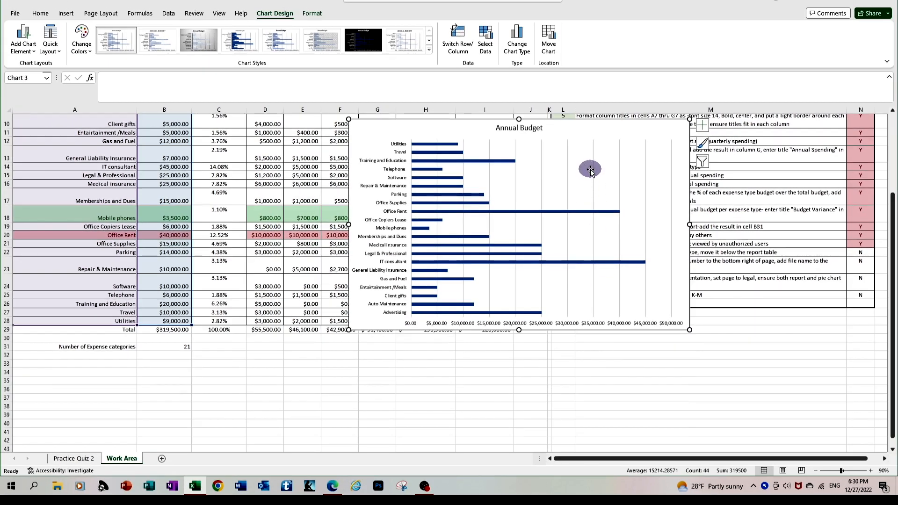
left_click(614, 134)
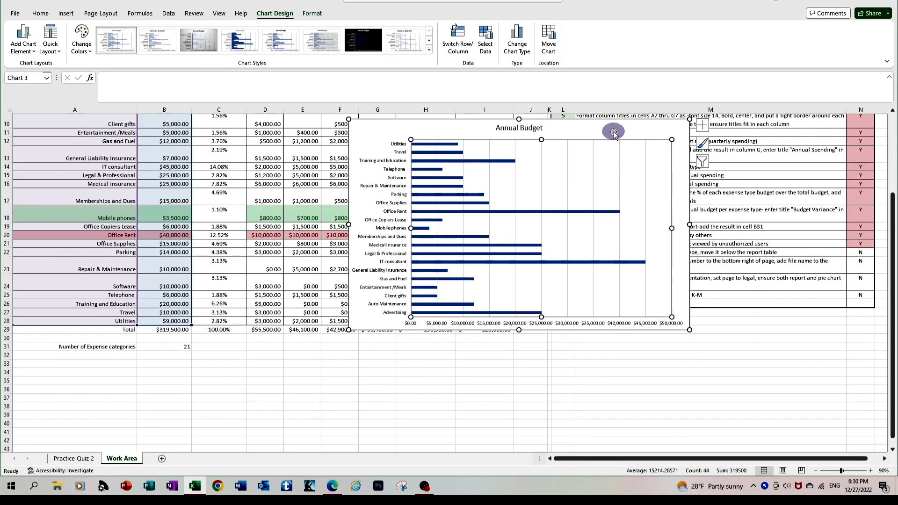
left_click(384, 131)
left_click_drag(384, 129, 76, 364)
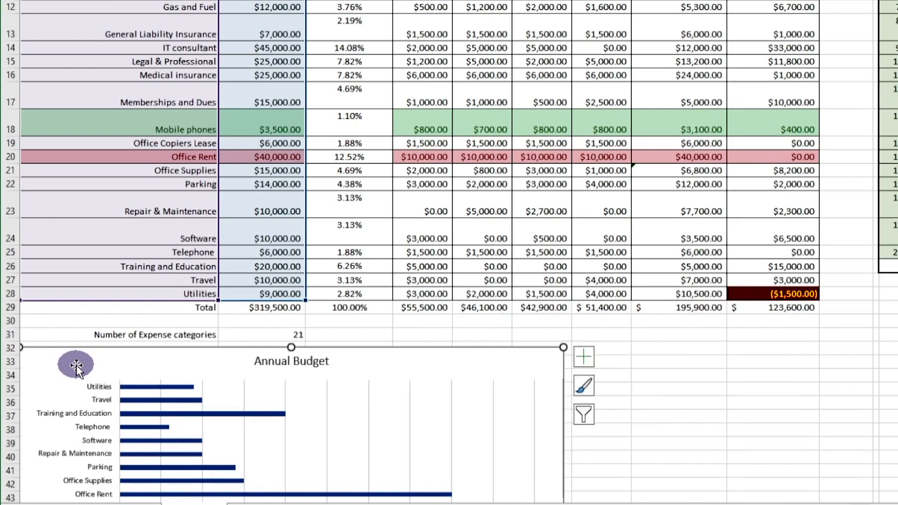
Step: Widen the bar chart by dragging its right edge outward
scroll(74, 364, "up", 4)
scroll(77, 367, "down", 7)
scroll(77, 368, "down", 2)
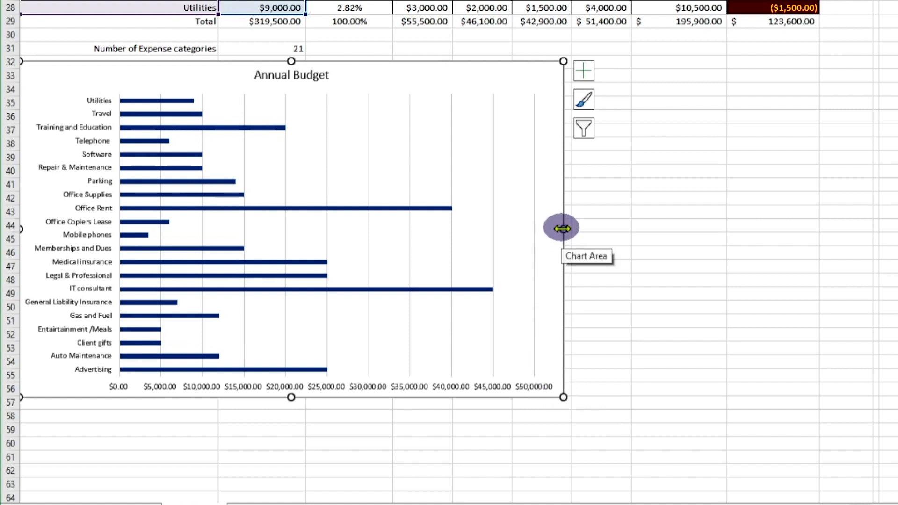
left_click_drag(563, 229, 748, 232)
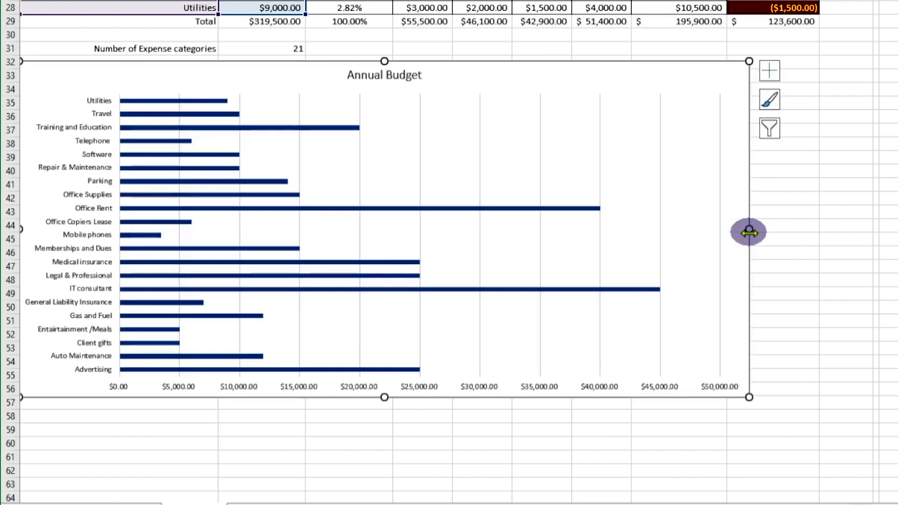
mouse_move(567, 291)
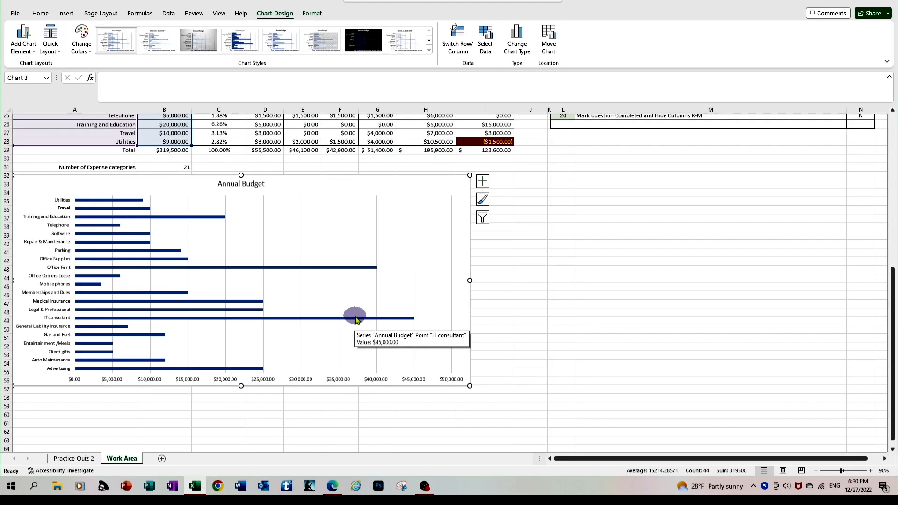
scroll(355, 319, "up", 8)
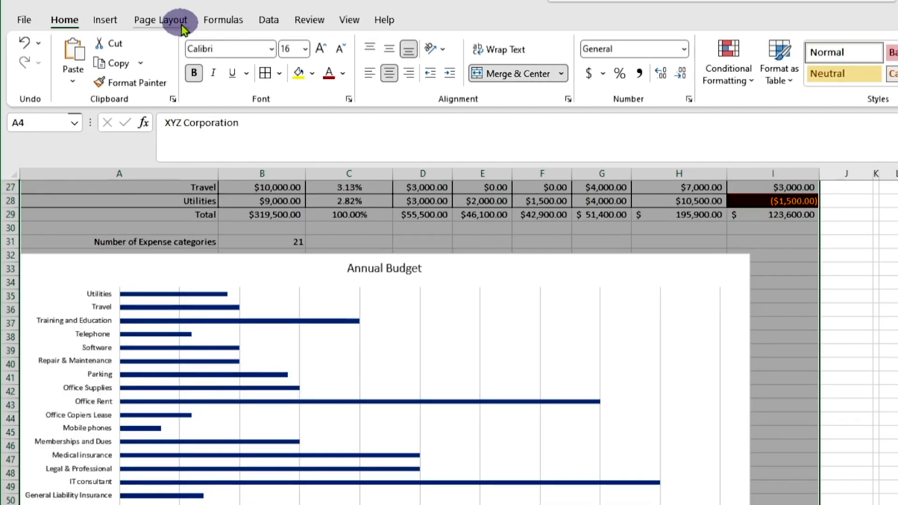
Step: In Page Setup, make a custom footer with &[File] on the left and '&[Page] of &[Pages]' on the right
left_click(183, 29)
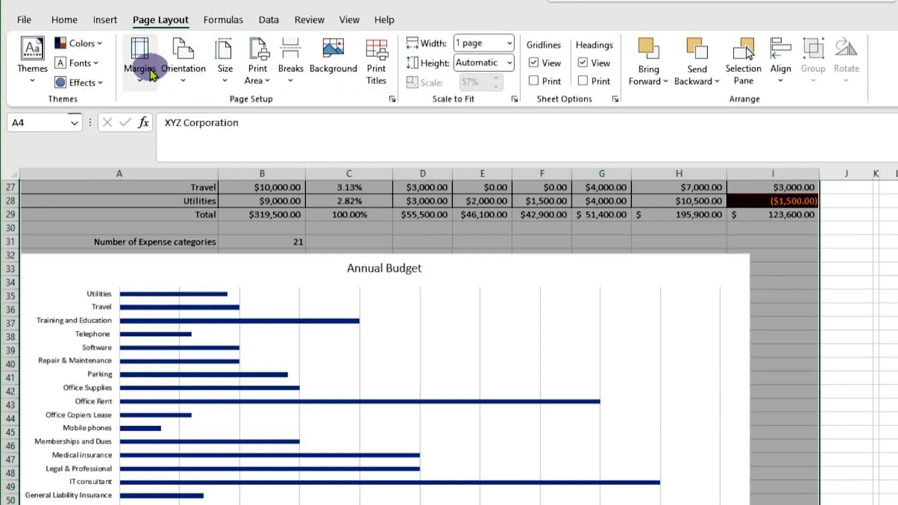
left_click(392, 99)
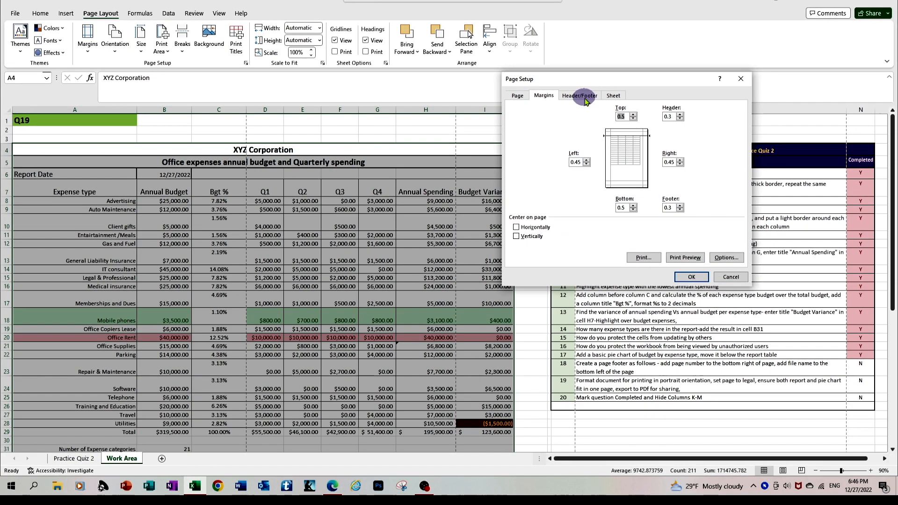
left_click(579, 96)
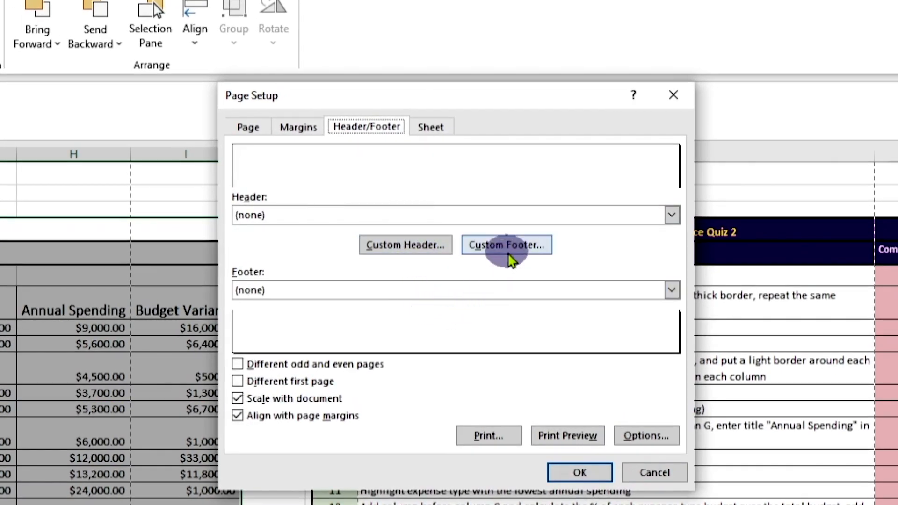
left_click(508, 245)
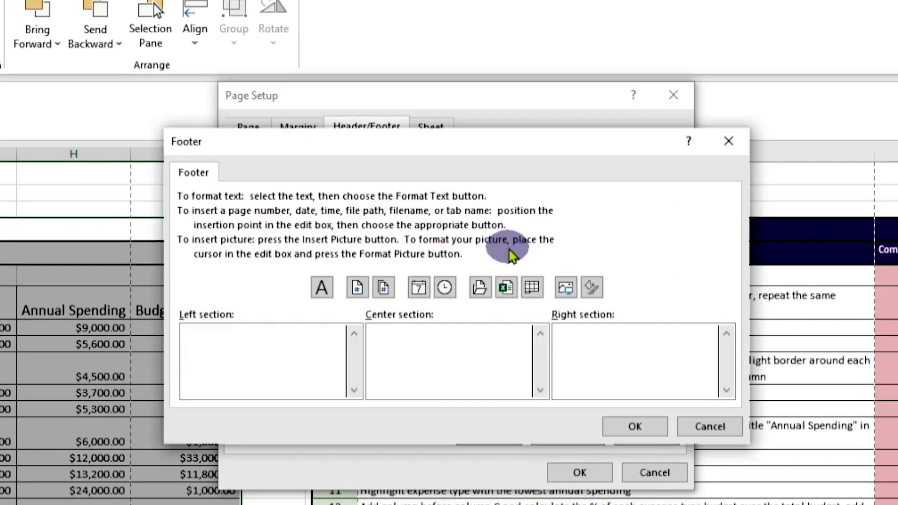
left_click(274, 370)
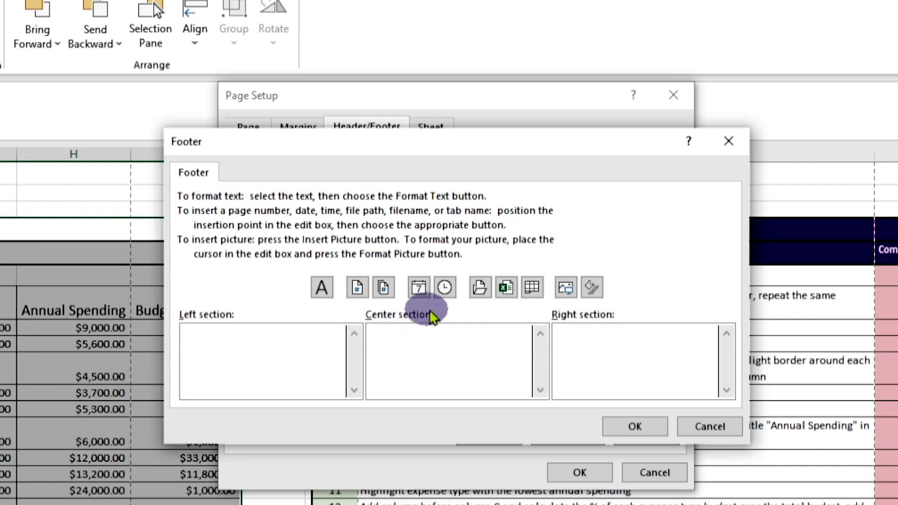
left_click(505, 291)
left_click(583, 346)
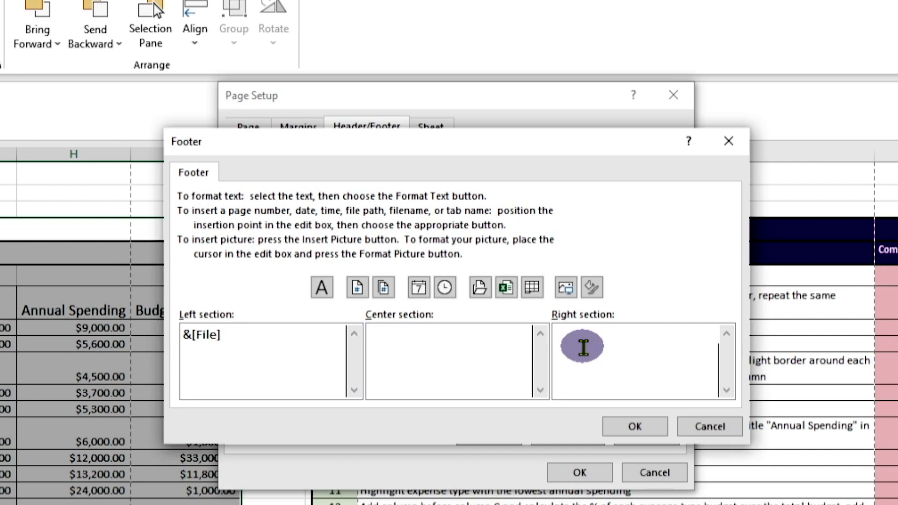
left_click(360, 290)
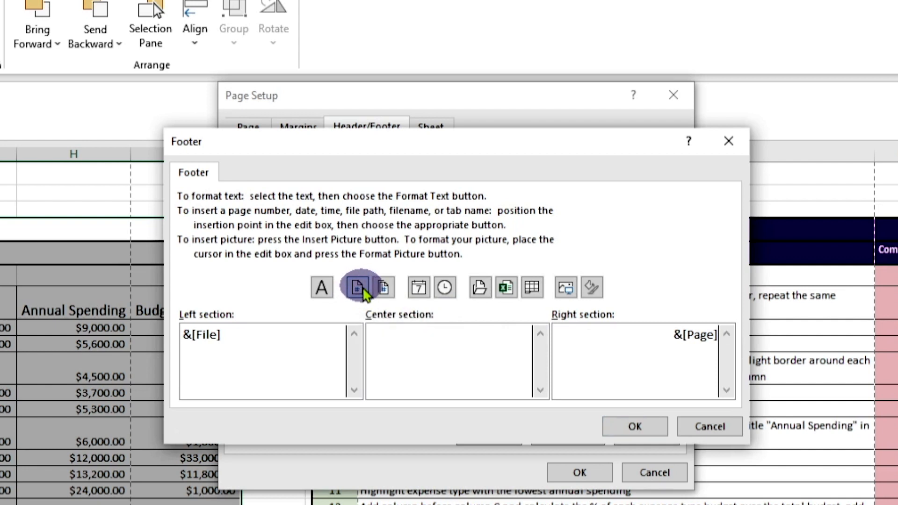
type("of")
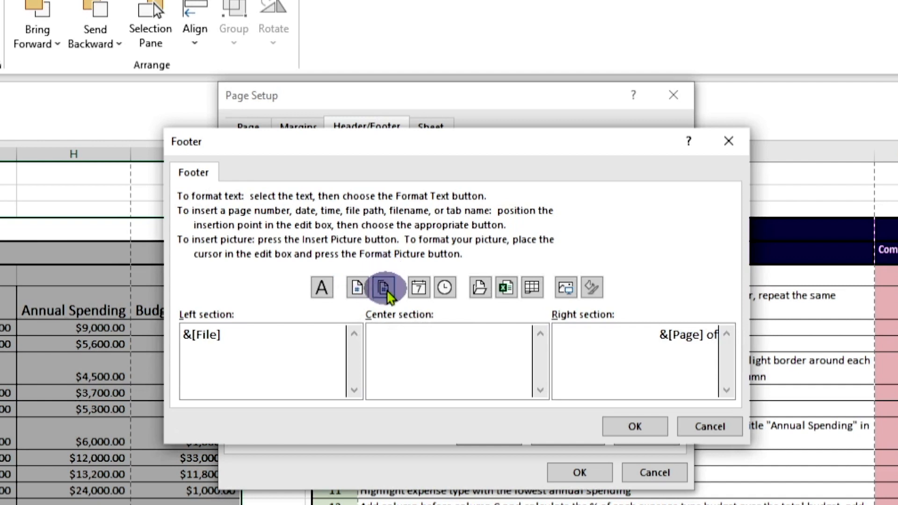
left_click(384, 290)
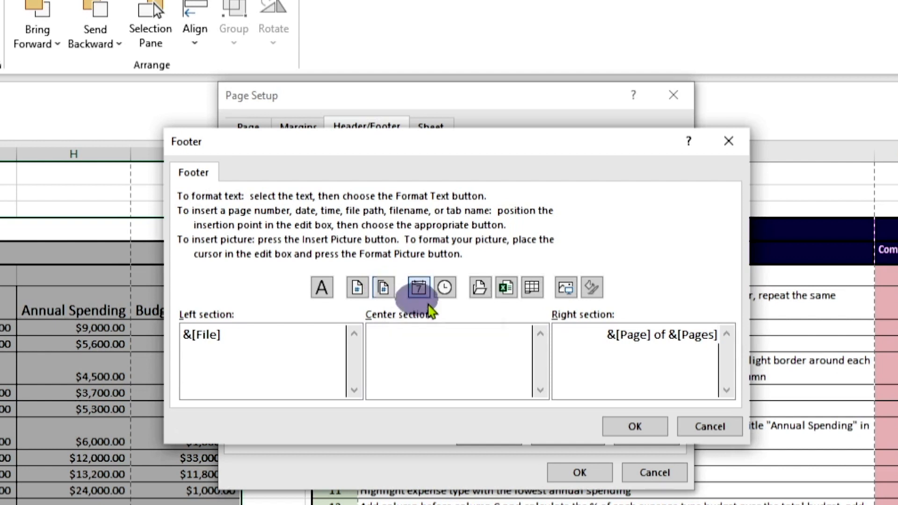
left_click(634, 426)
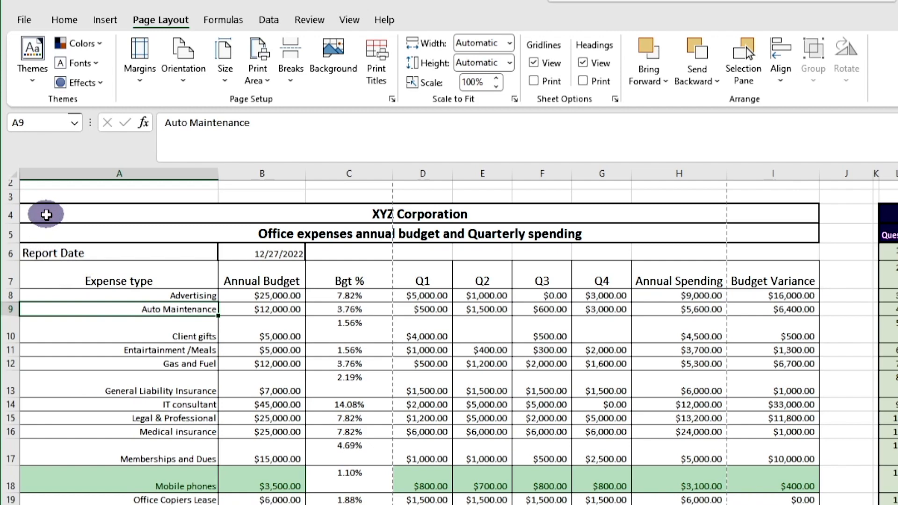
Step: Select the report A4:I56 and set the Page Setup paper size to Legal
mouse_move(46, 214)
left_mouse_down()
mouse_move(500, 347)
mouse_move(772, 504)
mouse_move(652, 488)
left_mouse_up()
scroll(652, 490, "up", 5)
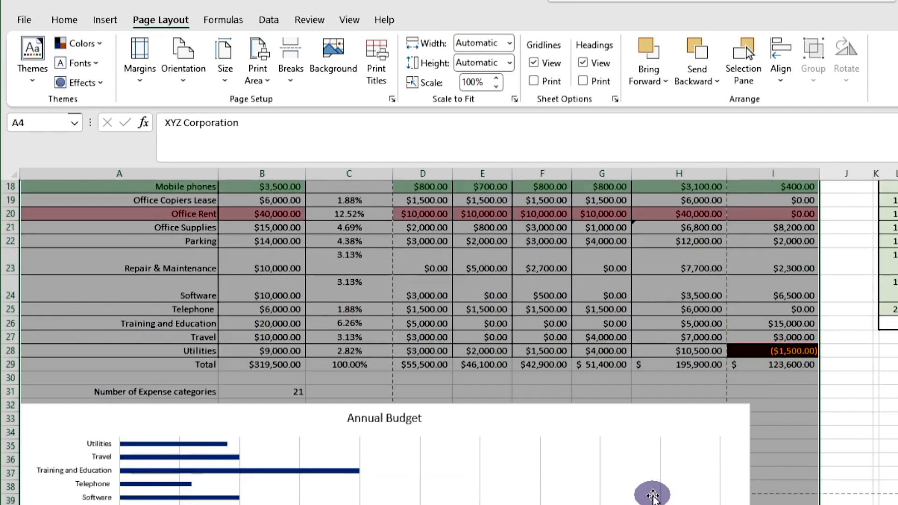
scroll(652, 491, "up", 6)
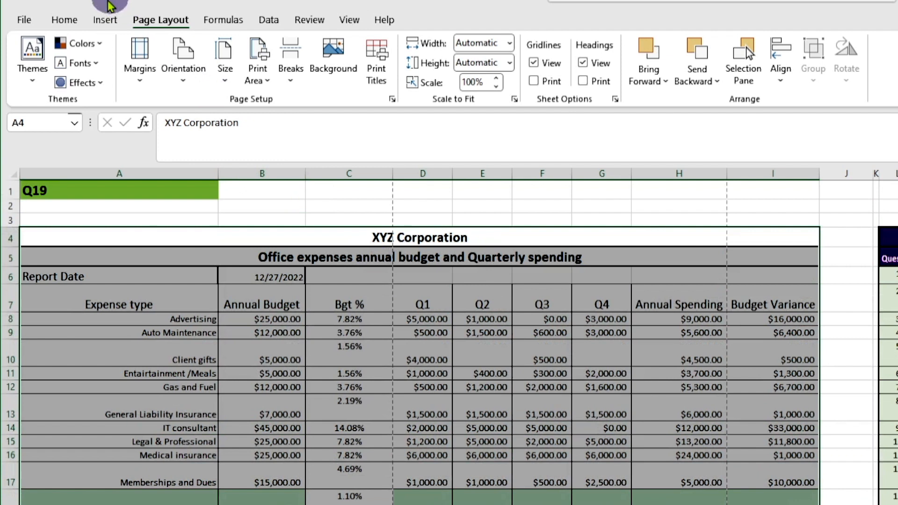
left_click(67, 16)
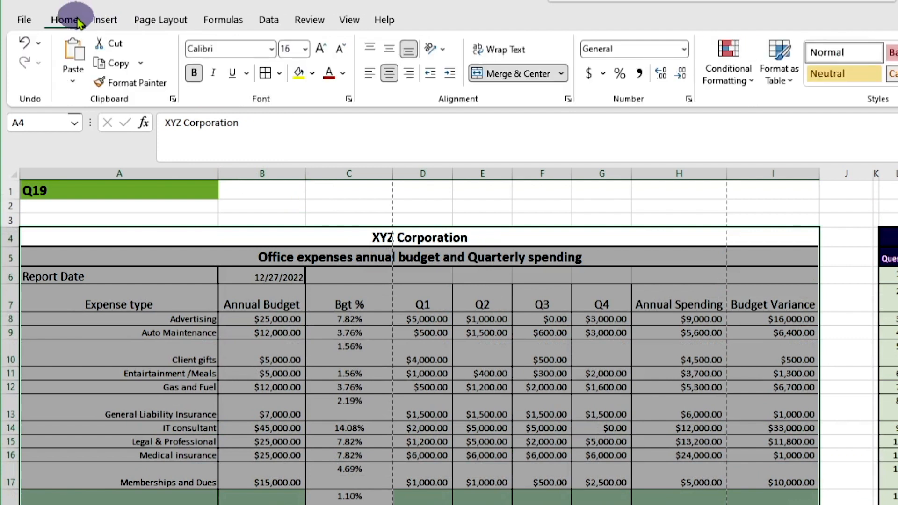
left_click(176, 22)
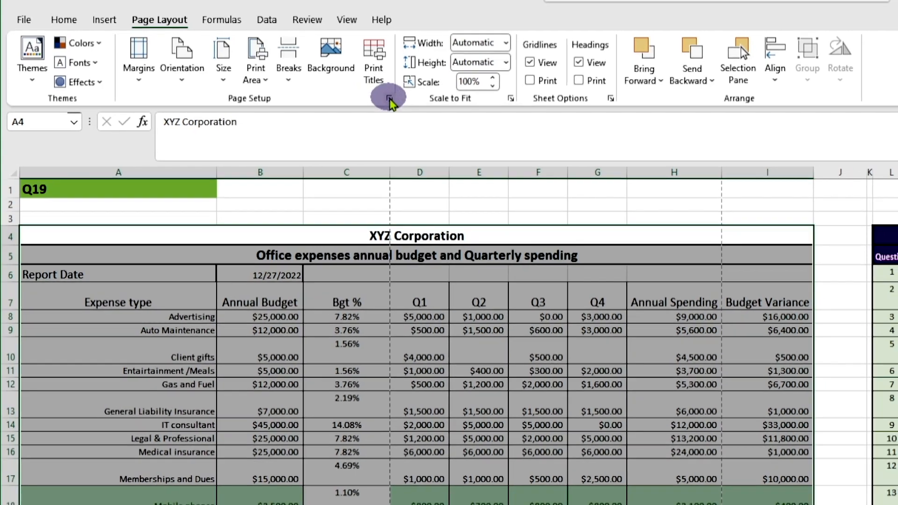
left_click(389, 99)
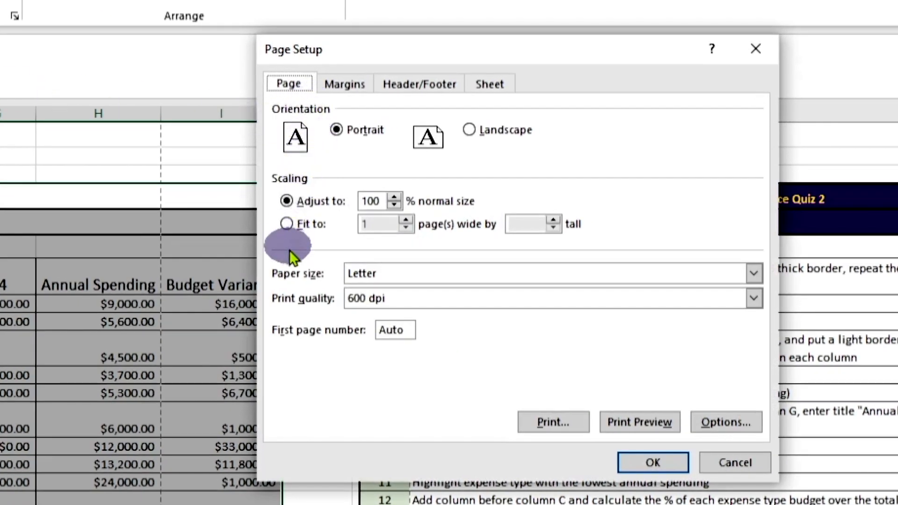
left_click(754, 271)
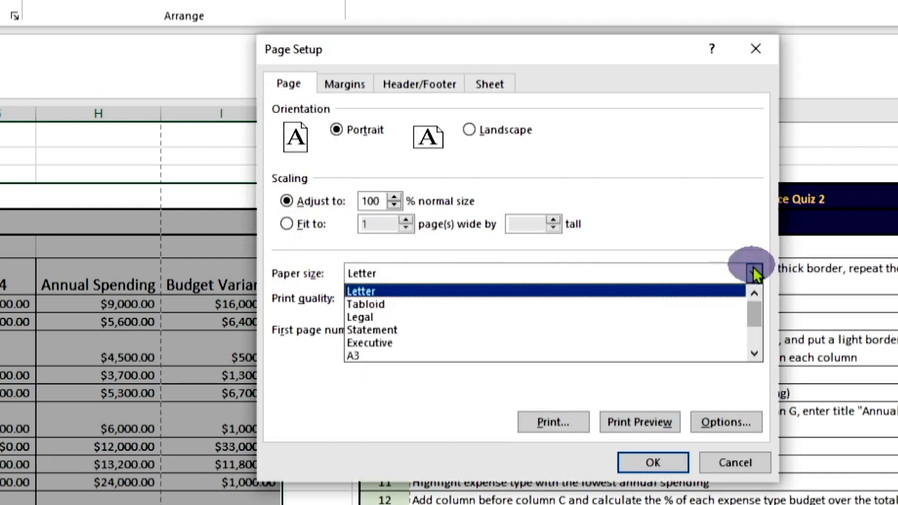
left_click(708, 317)
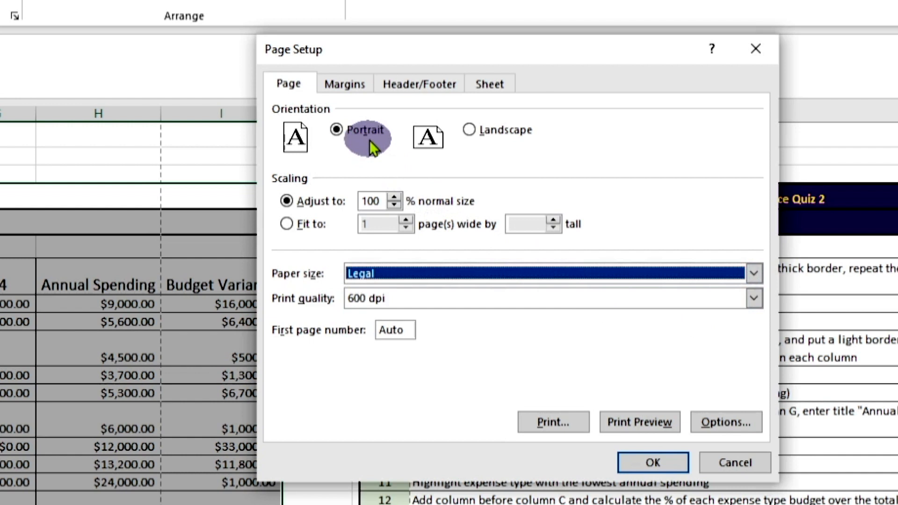
Step: Set left and right margins to 0.45 and top and bottom margins to 0.5
left_click(356, 86)
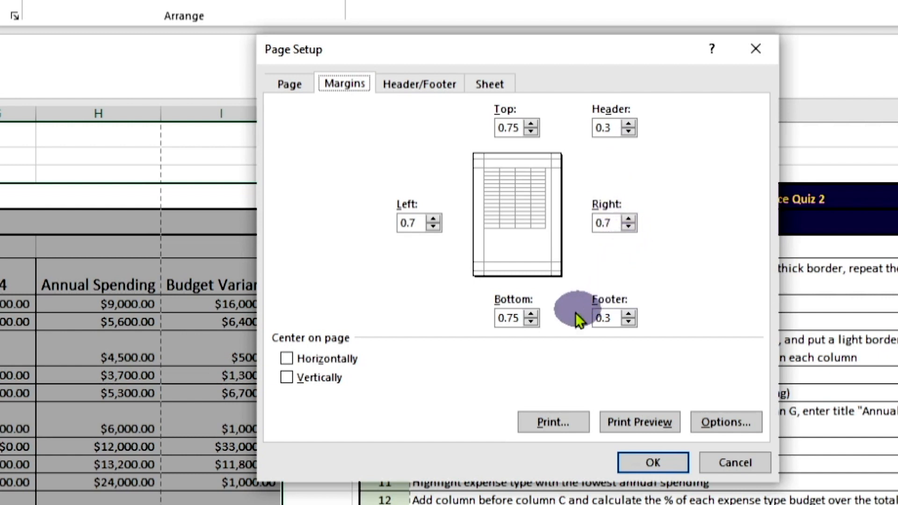
left_click(433, 227)
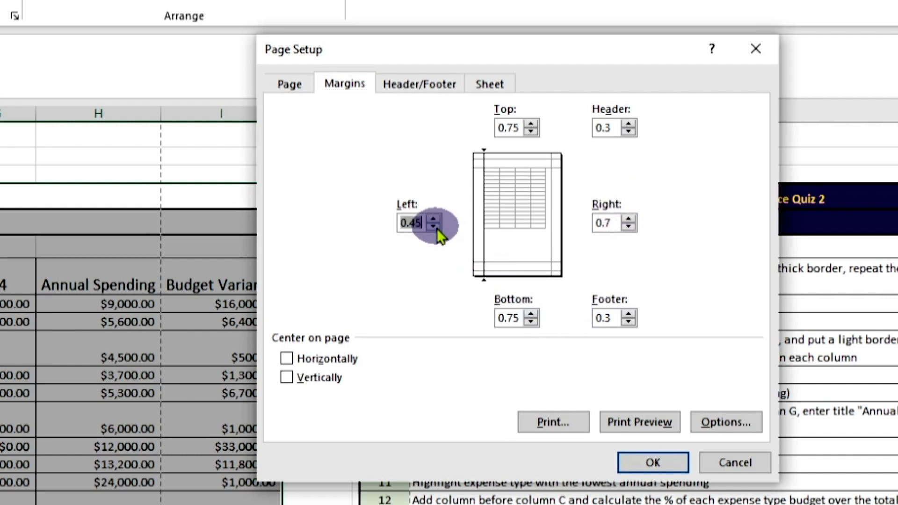
left_click(629, 227)
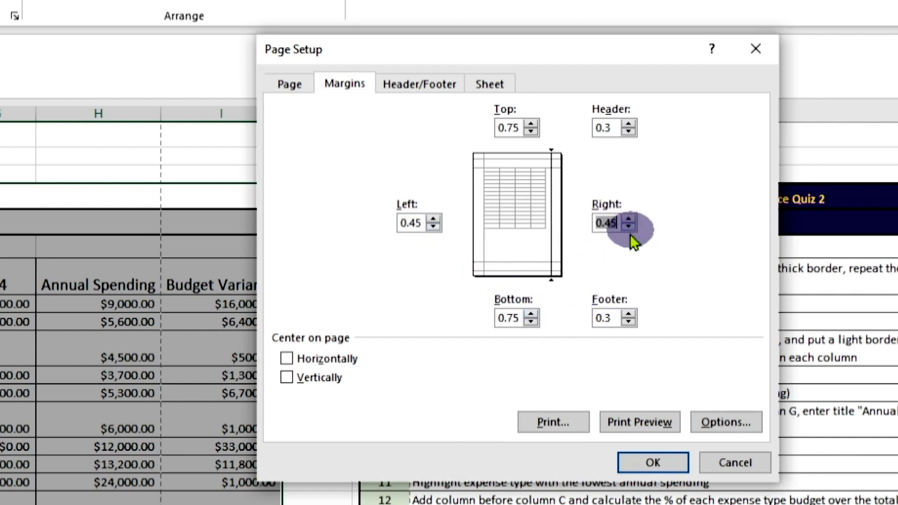
left_click(531, 322)
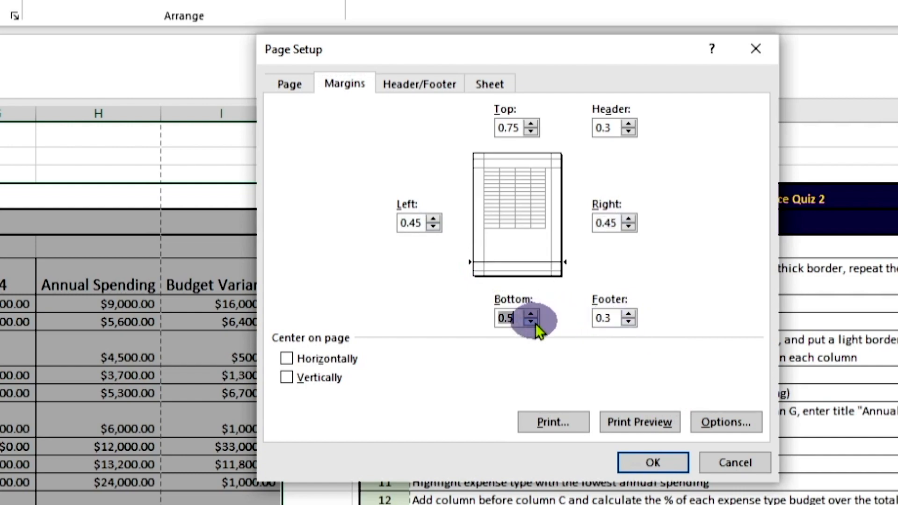
left_click(531, 131)
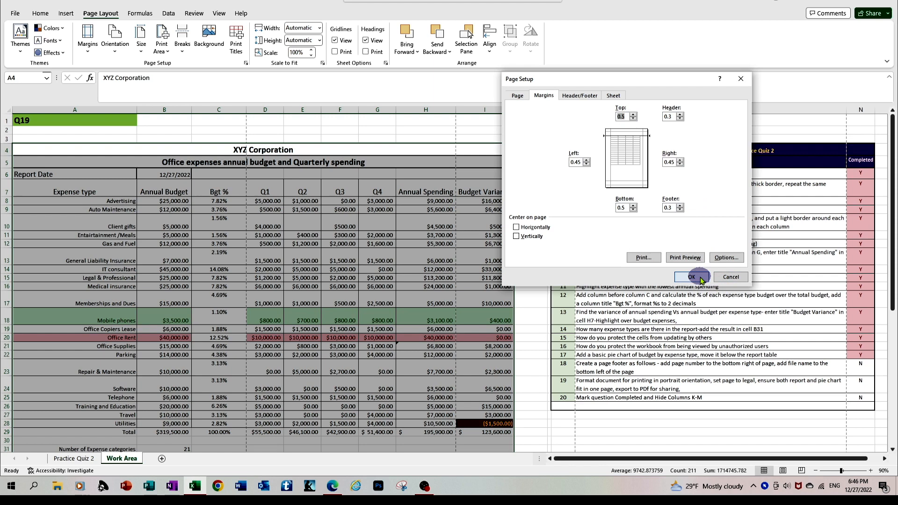
Step: In print preview, choose Print Selection and Fit All Columns on One Page scaling
left_click(685, 258)
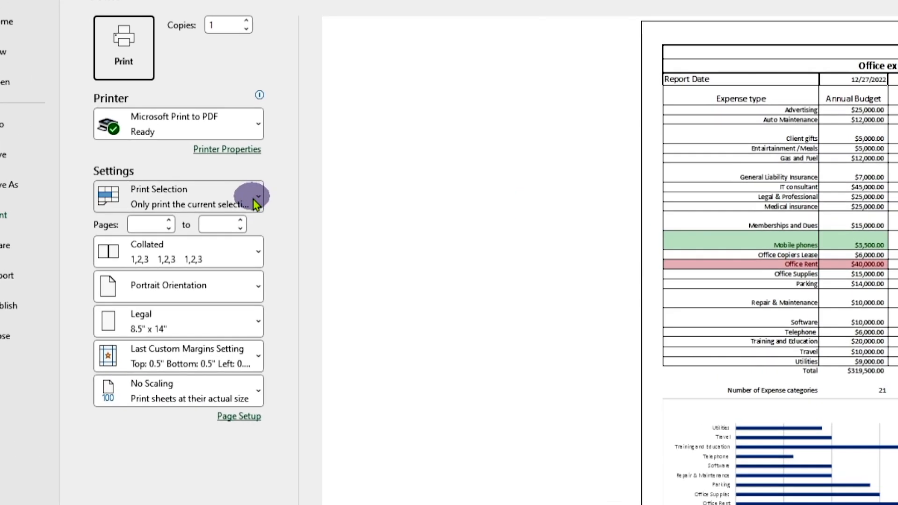
left_click(253, 198)
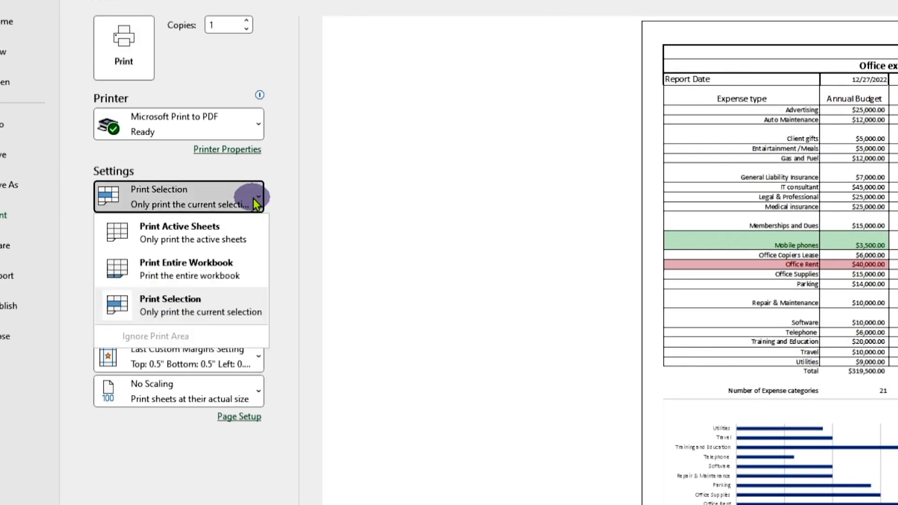
left_click(251, 232)
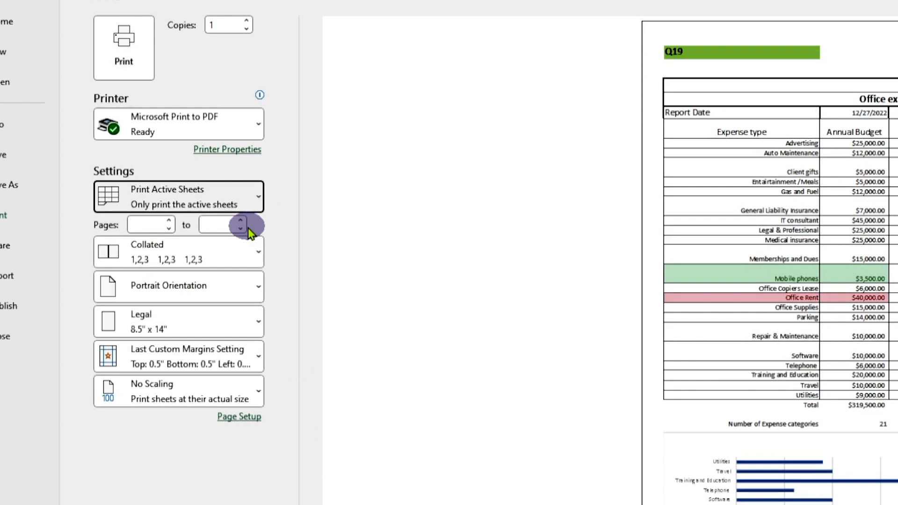
left_click(253, 198)
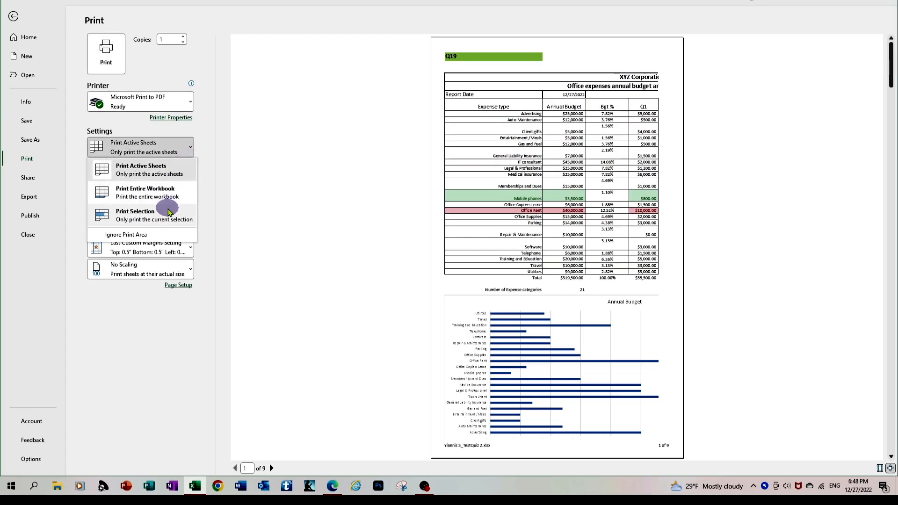
left_click(169, 211)
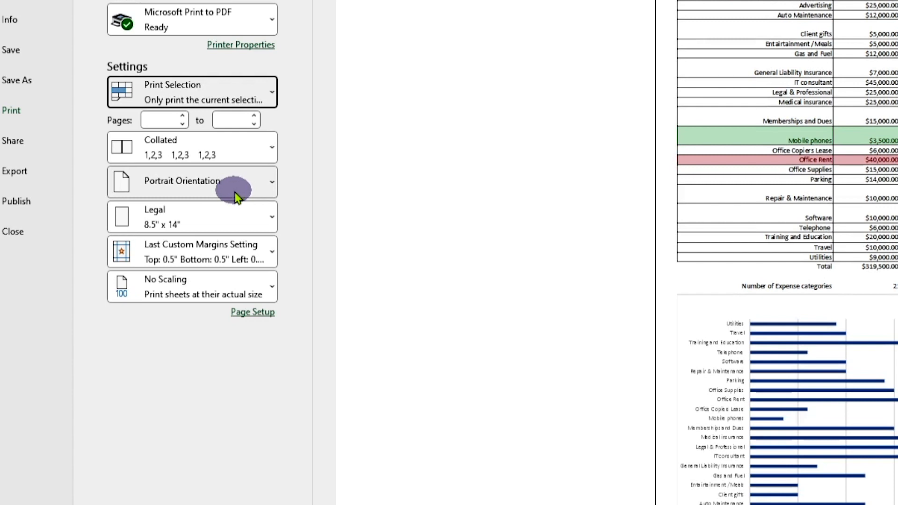
left_click(253, 287)
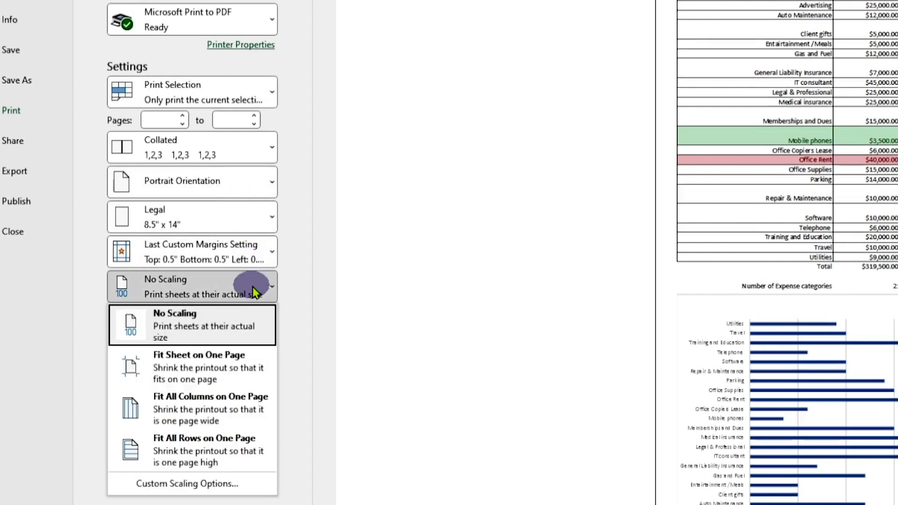
left_click(243, 409)
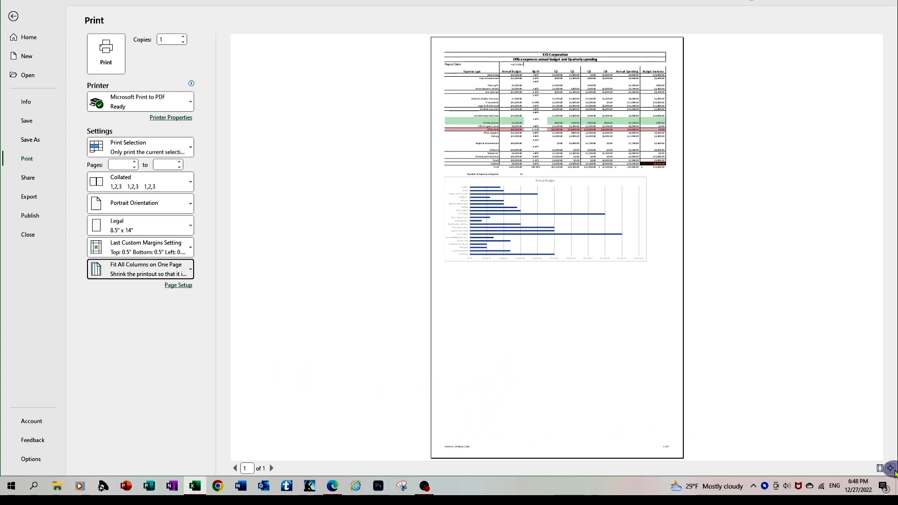
left_click(891, 468)
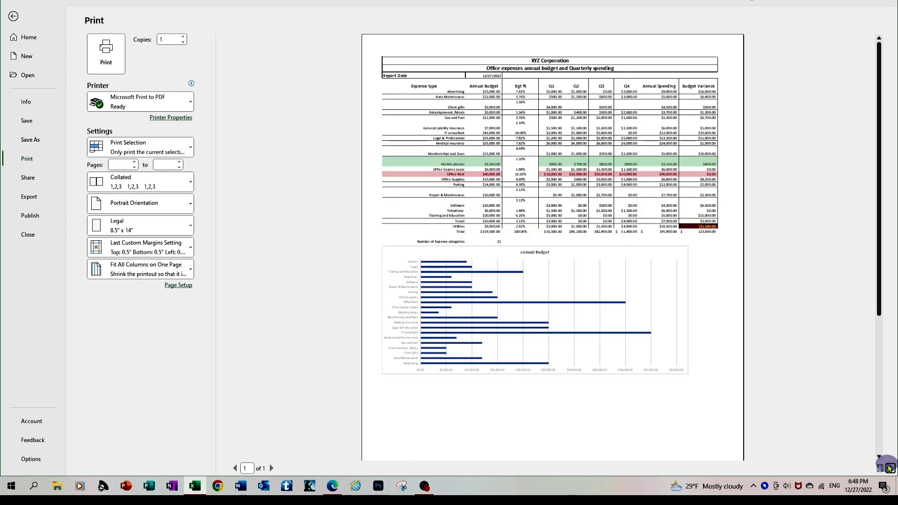
left_click(890, 468)
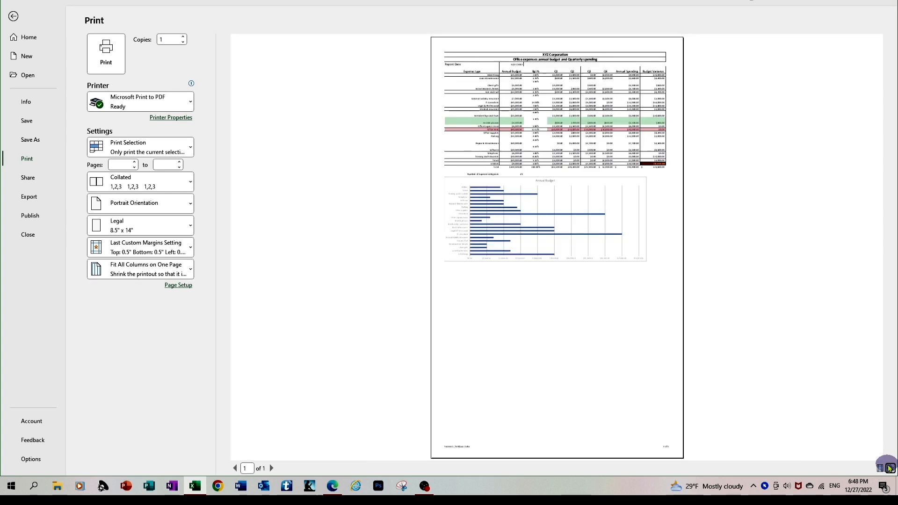
left_click(890, 468)
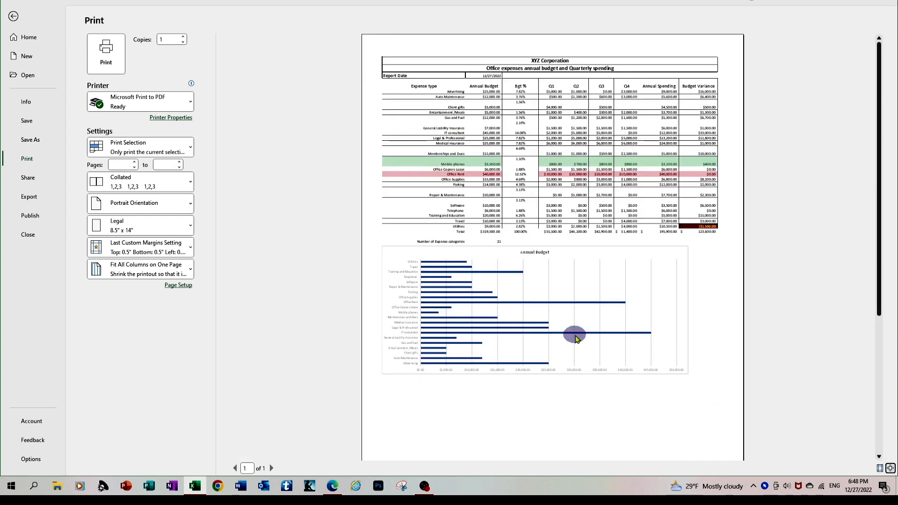
scroll(575, 339, "down", 3)
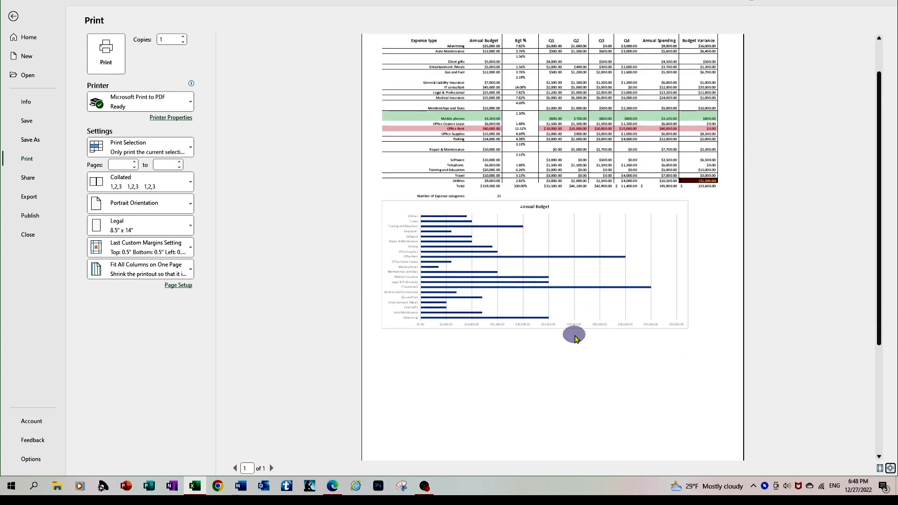
scroll(575, 338, "up", 3)
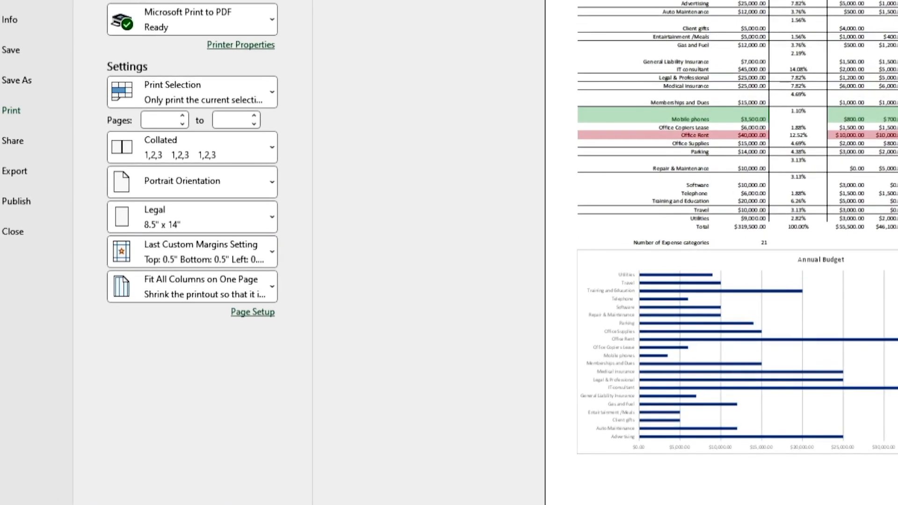
left_click(897, 504)
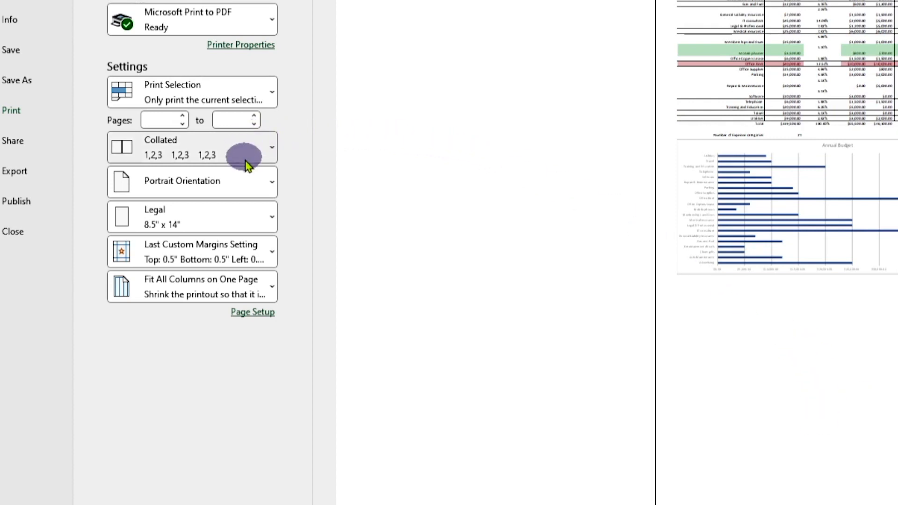
Step: Switch orientation to Landscape, view the chart on page 2, then return to page 1
left_click(259, 187)
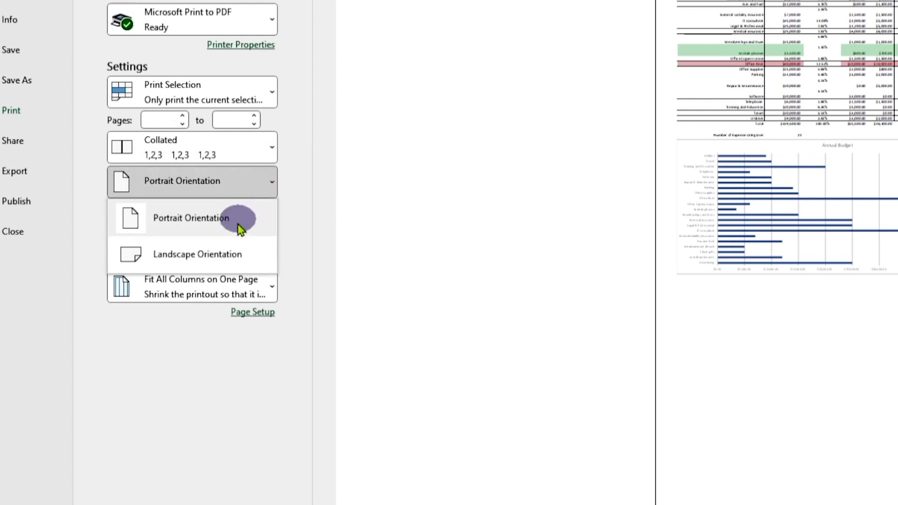
left_click(223, 254)
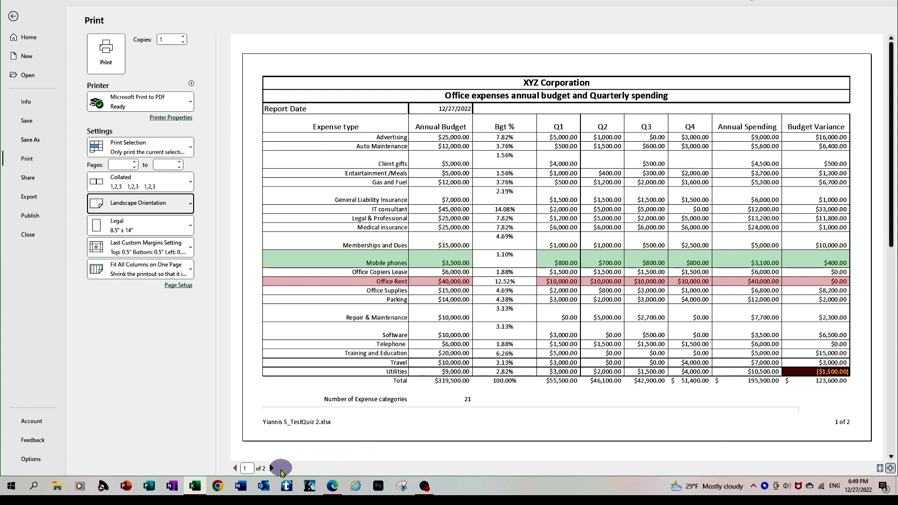
left_click(271, 468)
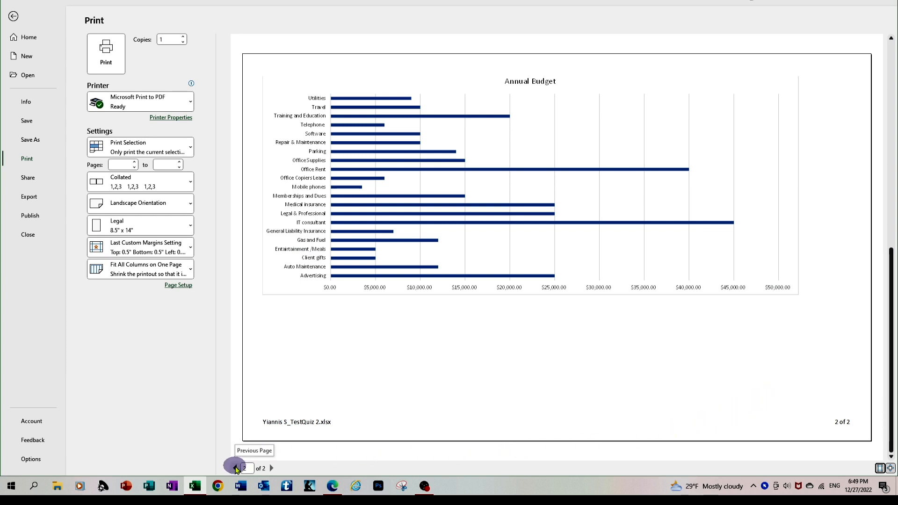
left_click(236, 468)
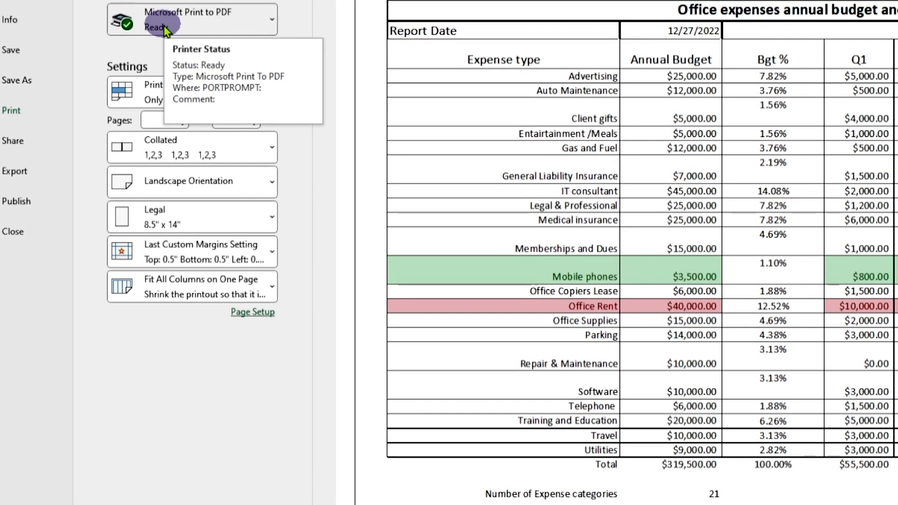
Step: Print to Microsoft Print to PDF, then cancel the Save Print Output As dialog
left_click(164, 26)
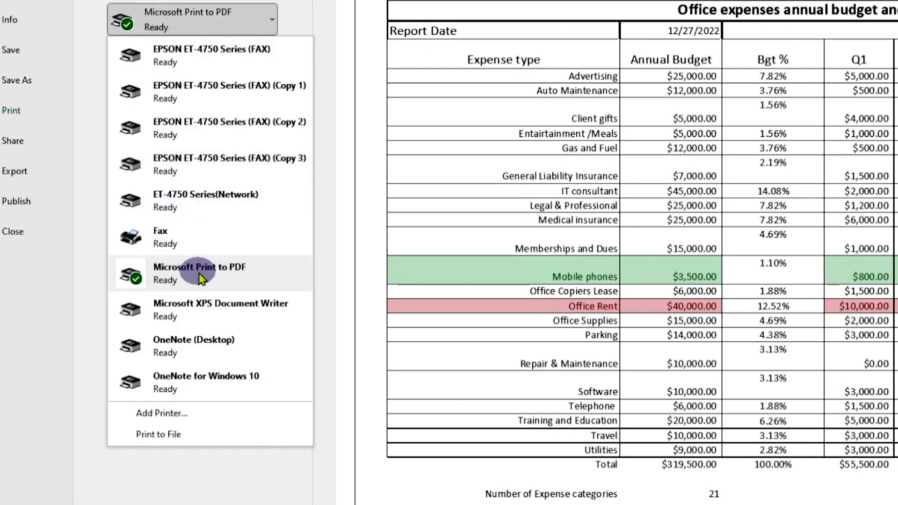
left_click(178, 274)
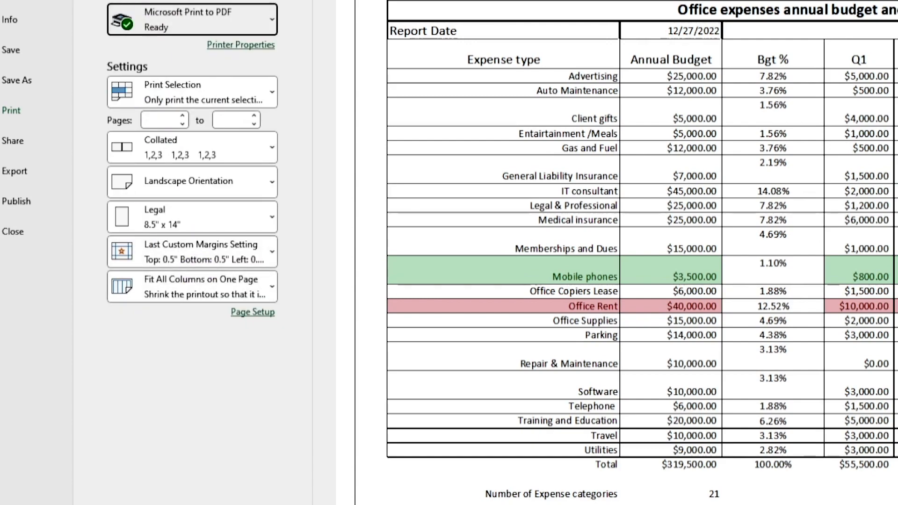
left_click(127, 1)
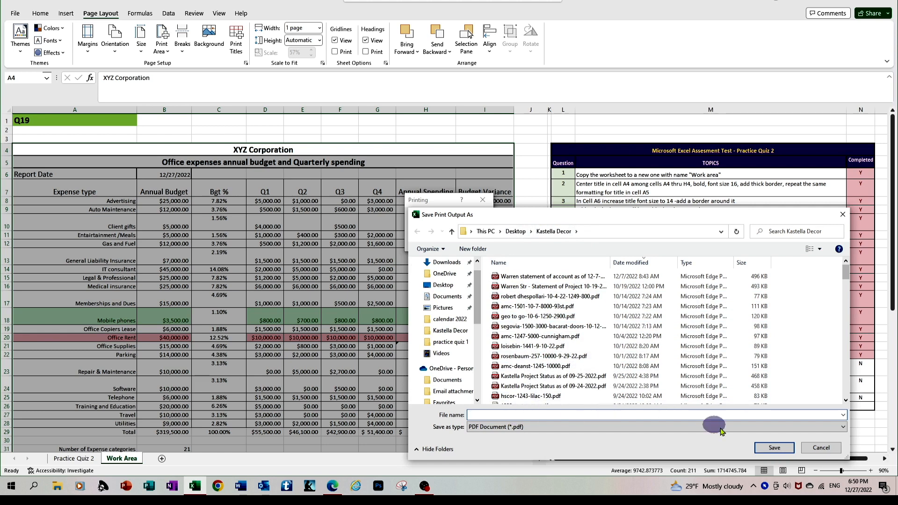
left_click(822, 448)
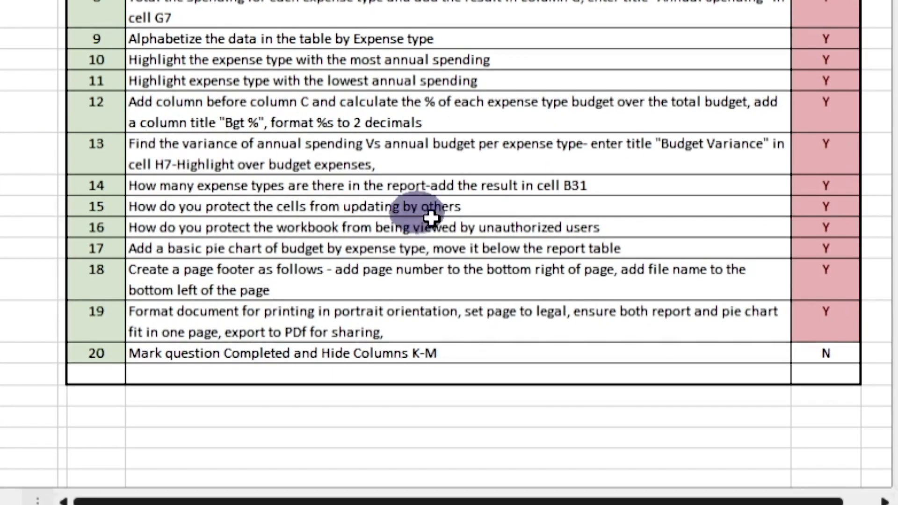
Step: Enter Y in question 20's Completed cell
left_click(824, 351)
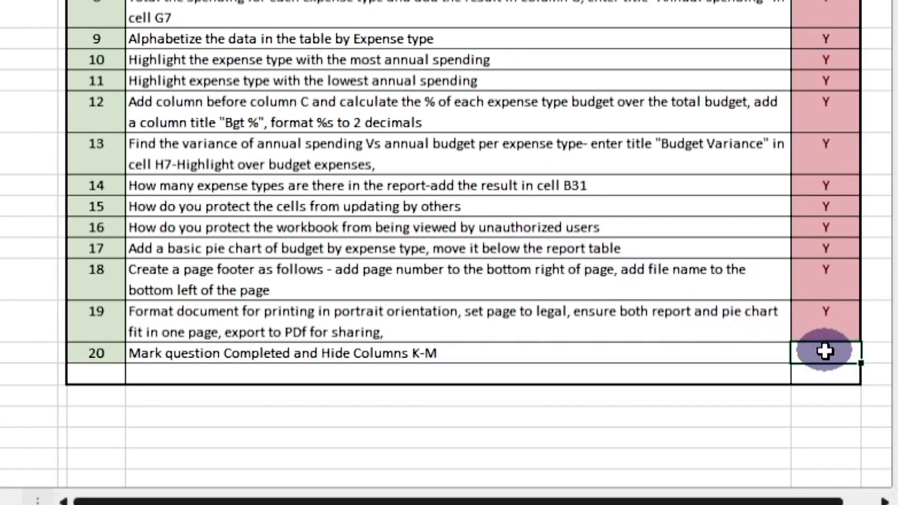
right_click(824, 352)
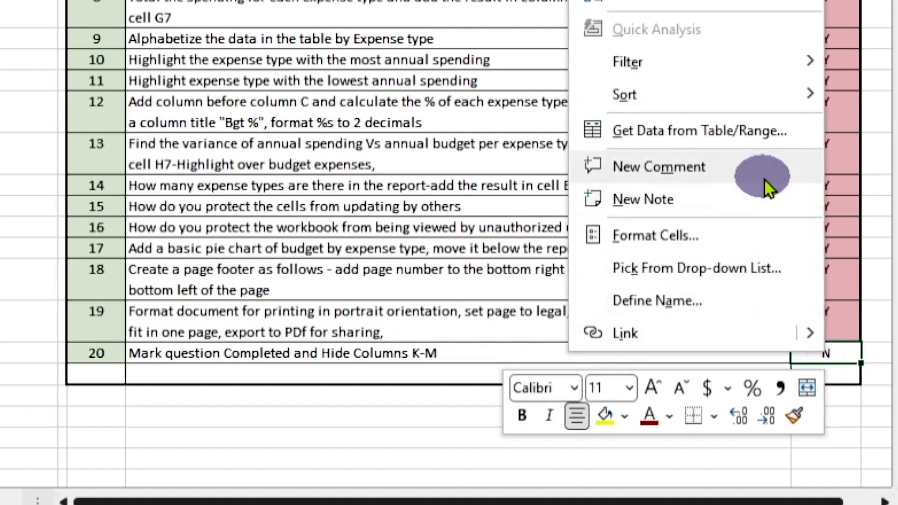
left_click(846, 348)
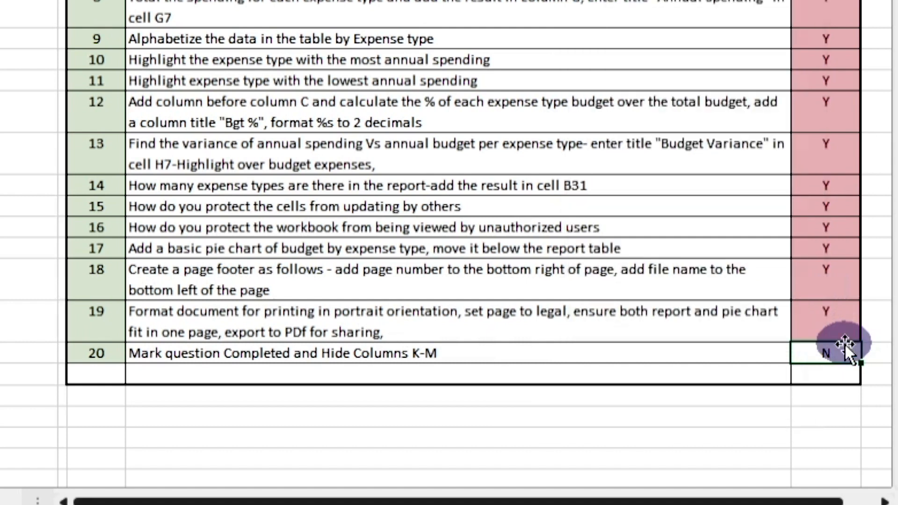
type("Y")
key("Return")
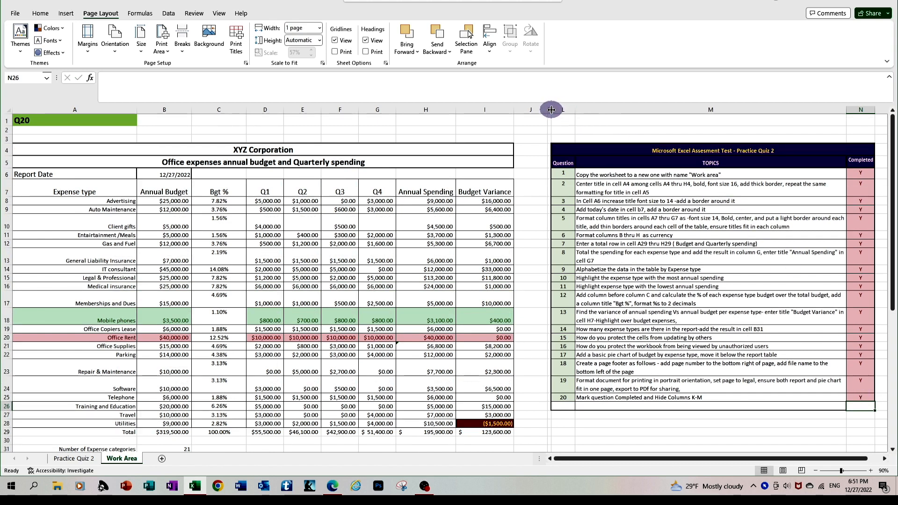
Step: Hide the quiz topic columns K through M
left_click_drag(549, 109, 870, 173)
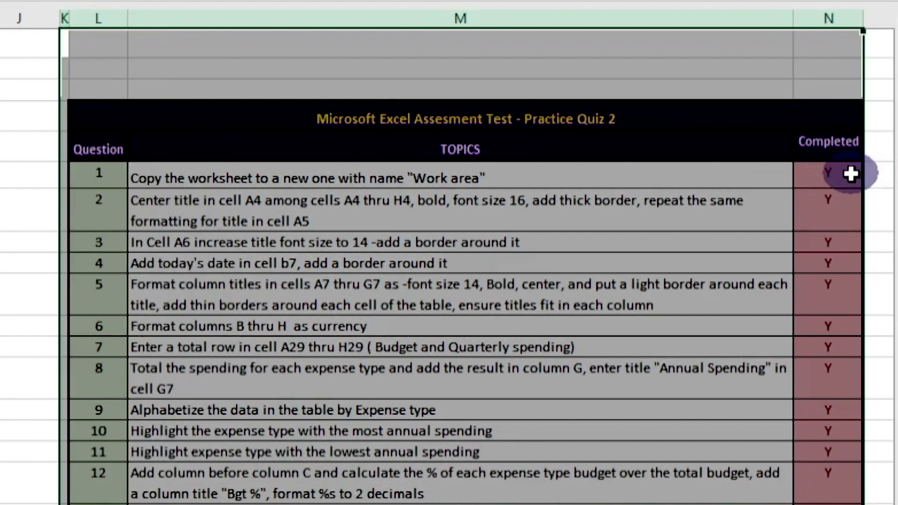
right_click(605, 11)
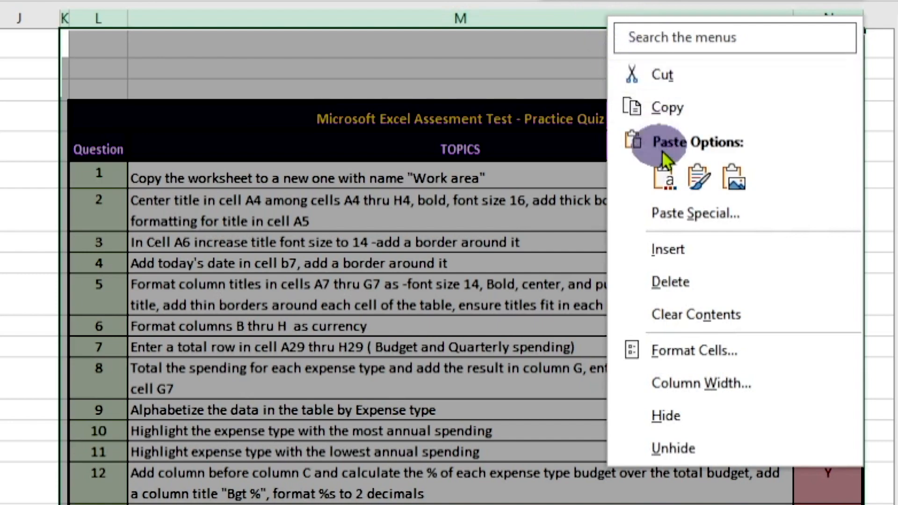
left_click(673, 415)
left_click(717, 295)
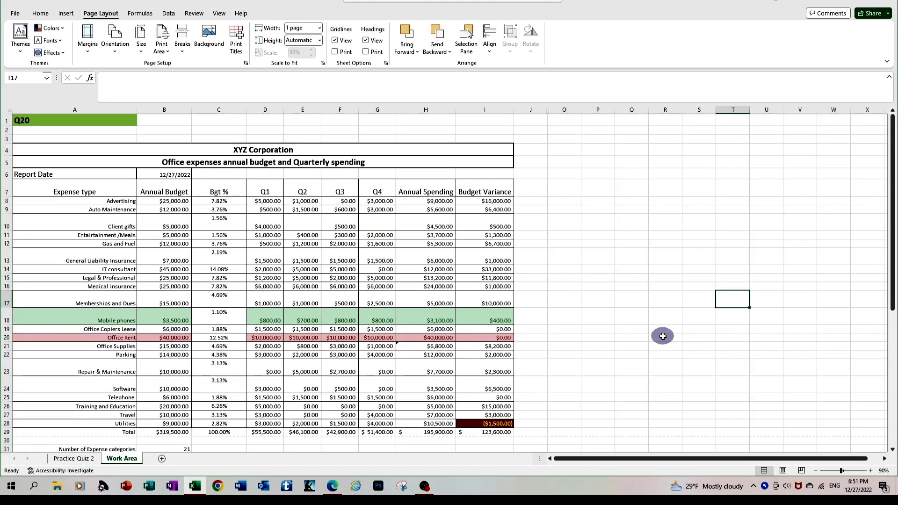
Step: Scroll through the sheet to check the Annual Budget chart beneath the table
scroll(663, 337, "down", 4)
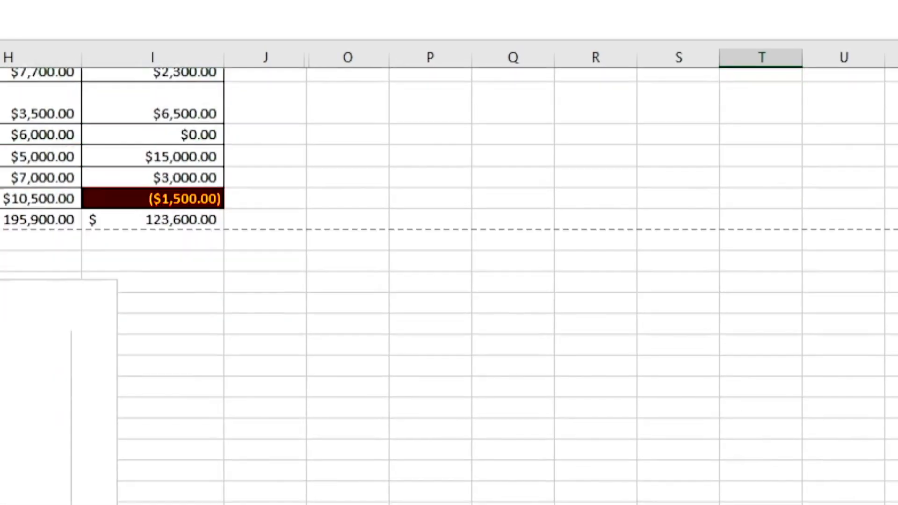
scroll(449, 280, "down", 3)
scroll(448, 280, "up", 5)
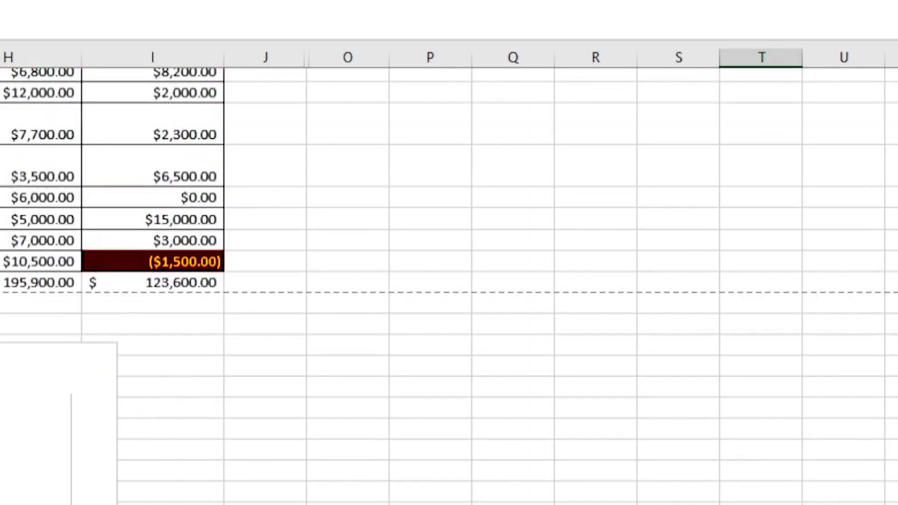
scroll(449, 281, "up", 3)
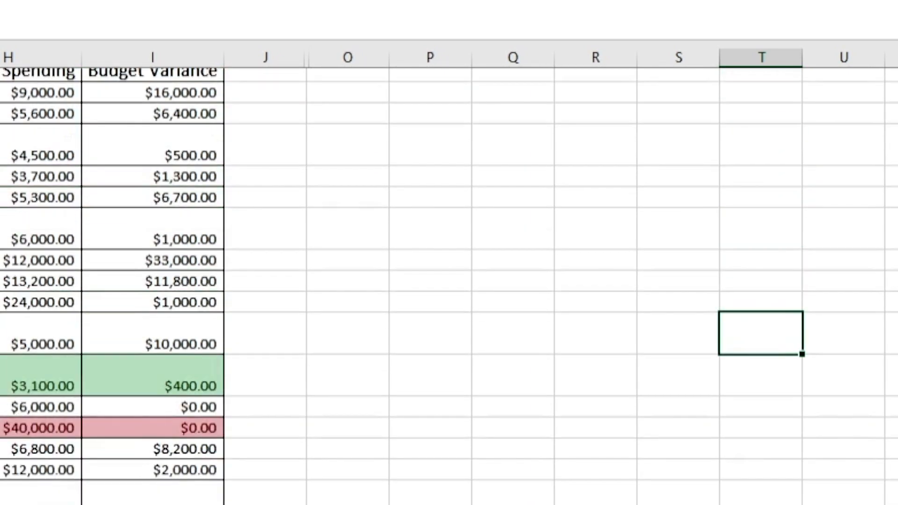
scroll(449, 280, "up", 4)
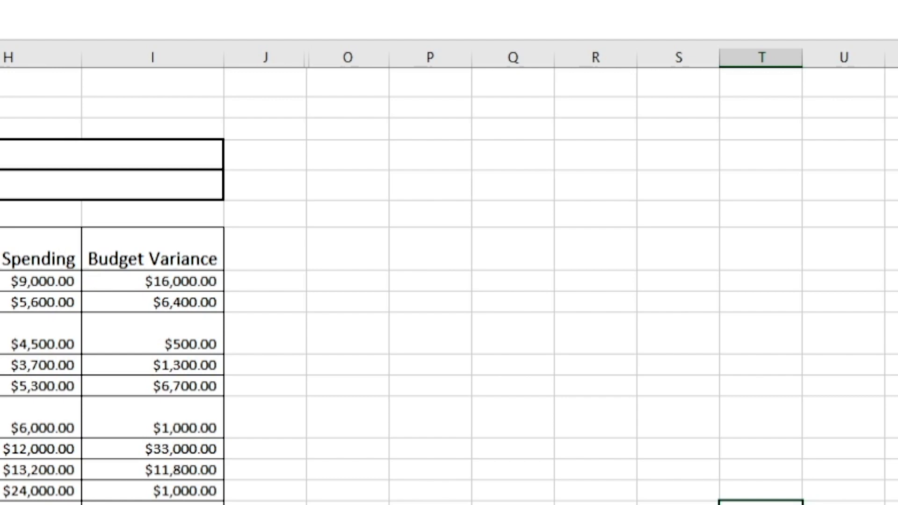
scroll(449, 281, "down", 1)
scroll(449, 281, "up", 1)
scroll(449, 281, "down", 5)
scroll(657, 352, "down", 4)
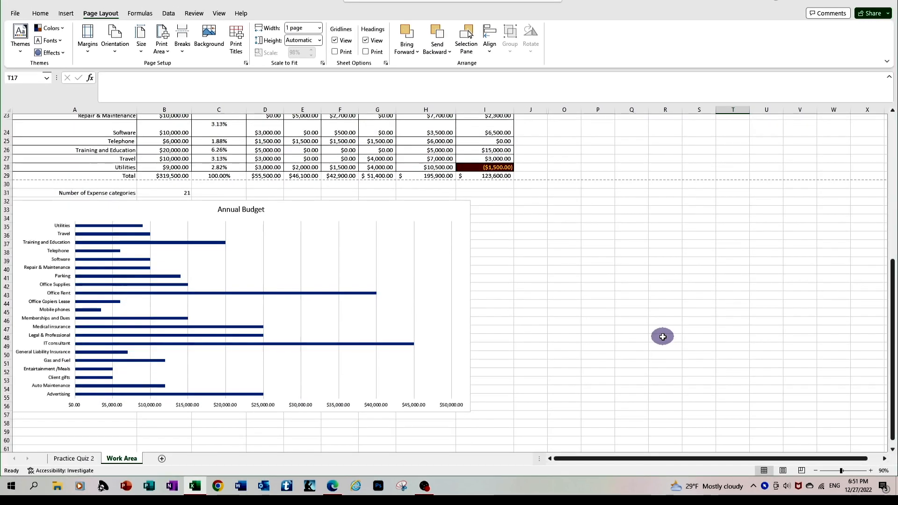
Step: Hide the Practice Quiz 2 sheet tab so Work Area is the only visible sheet
right_click(74, 459)
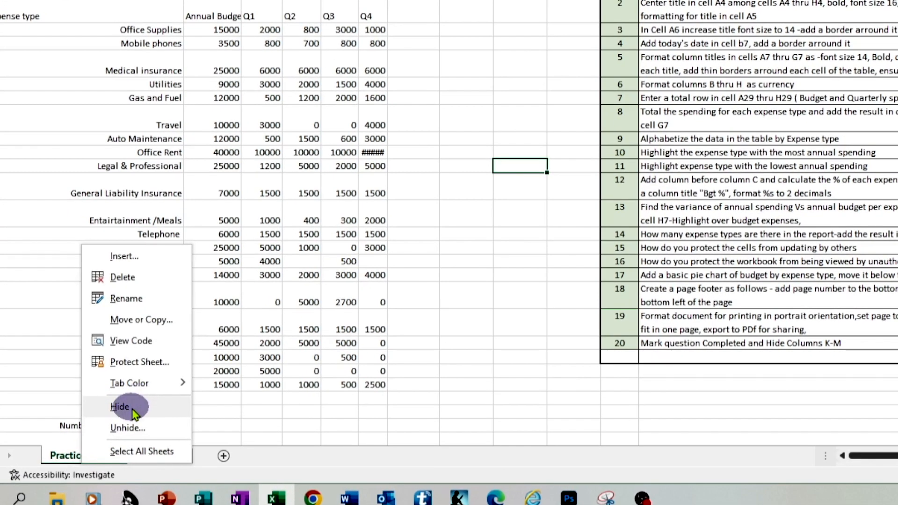
left_click(132, 410)
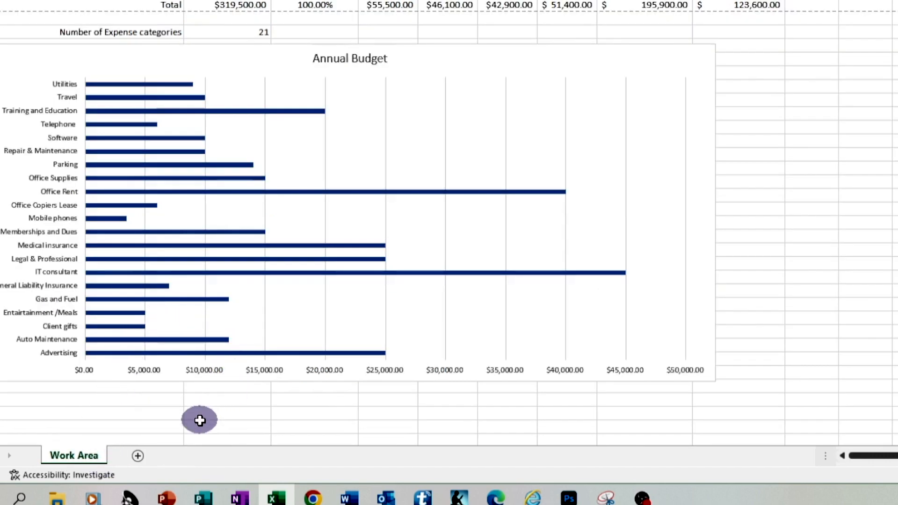
scroll(441, 423, "up", 10)
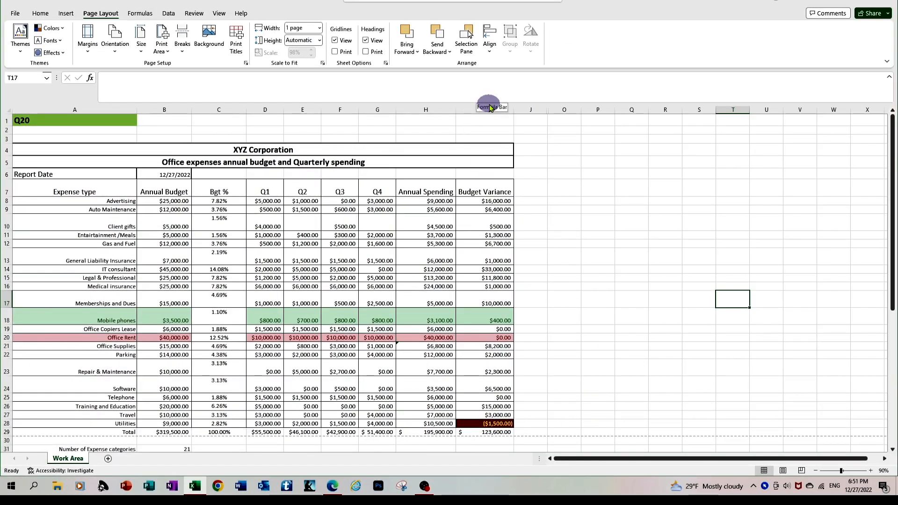
Step: Unhide the quiz topics columns hidden between columns J and O, then deselect
left_click_drag(532, 110, 553, 112)
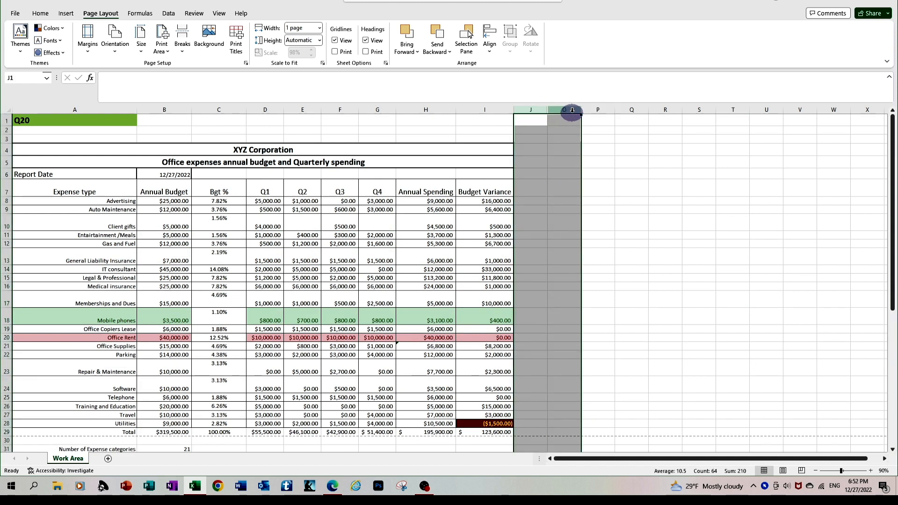
right_click(572, 111)
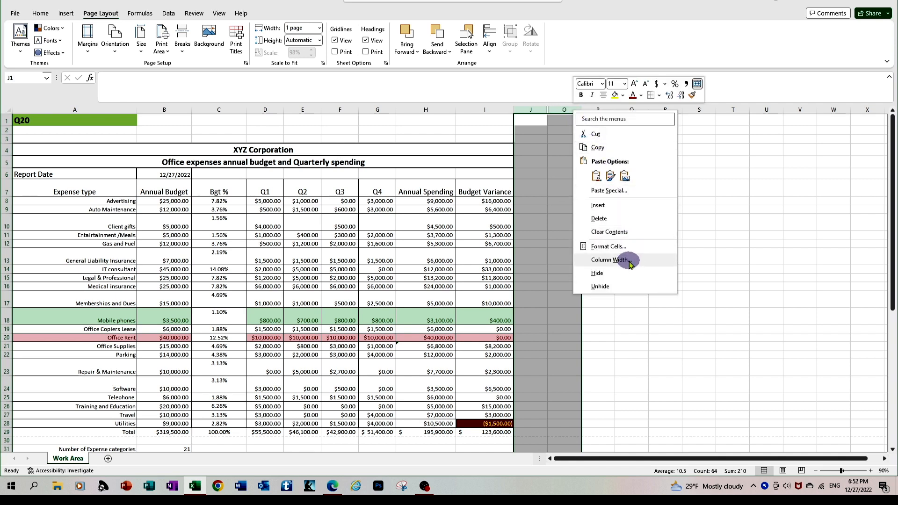
left_click(626, 285)
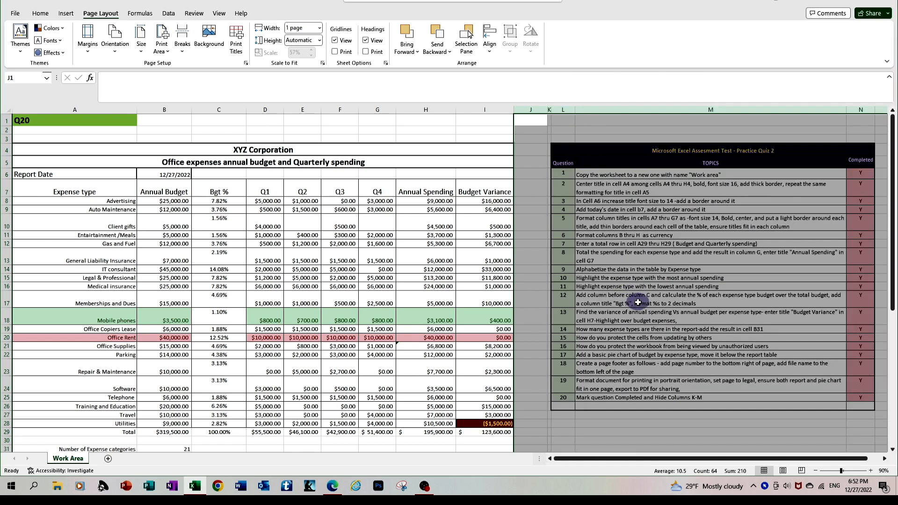
left_click(637, 303)
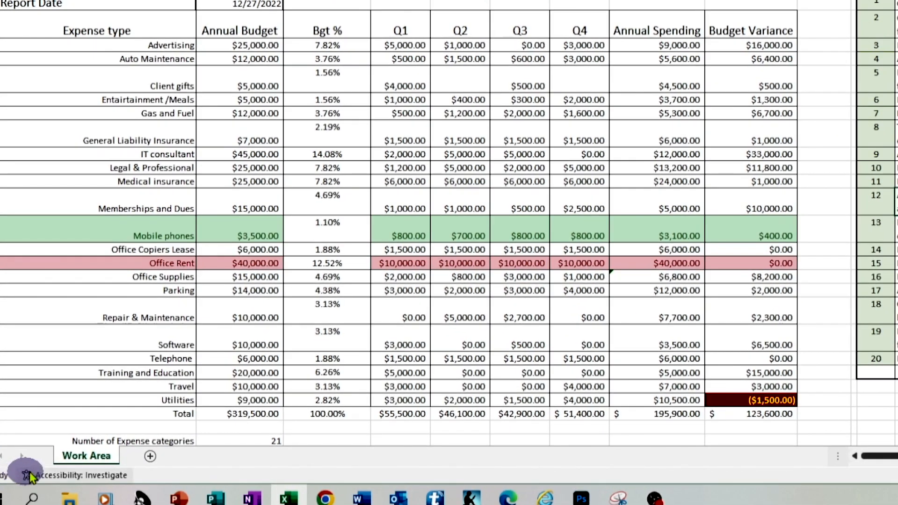
Step: Unhide Practice Quiz 2, then return to Work Area with cell C30 selected
right_click(78, 458)
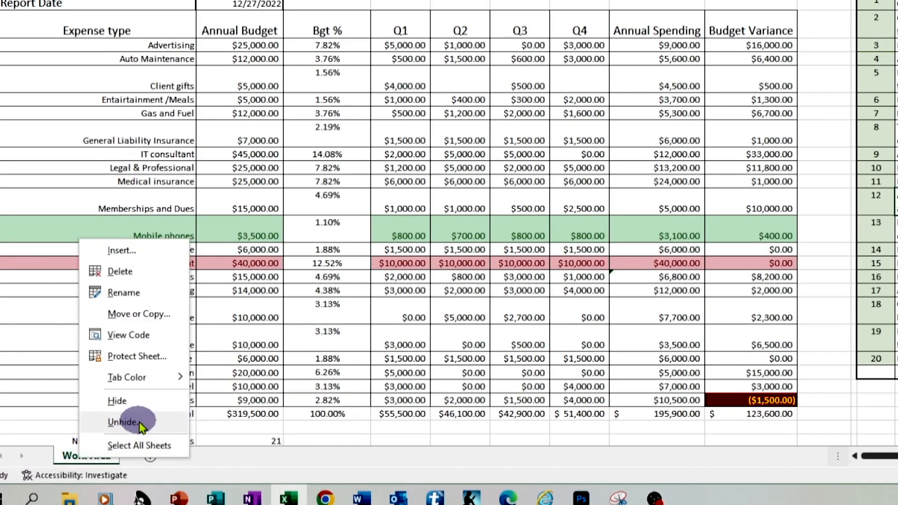
left_click(119, 422)
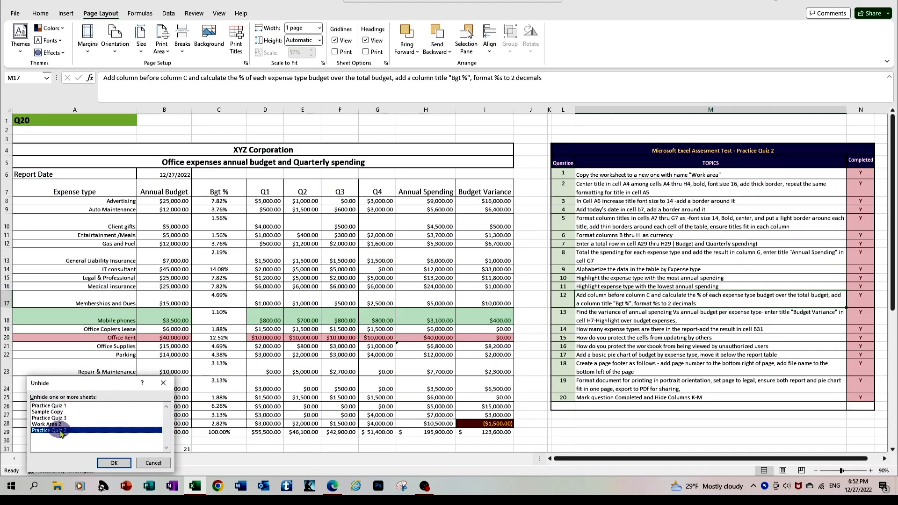
left_click(114, 463)
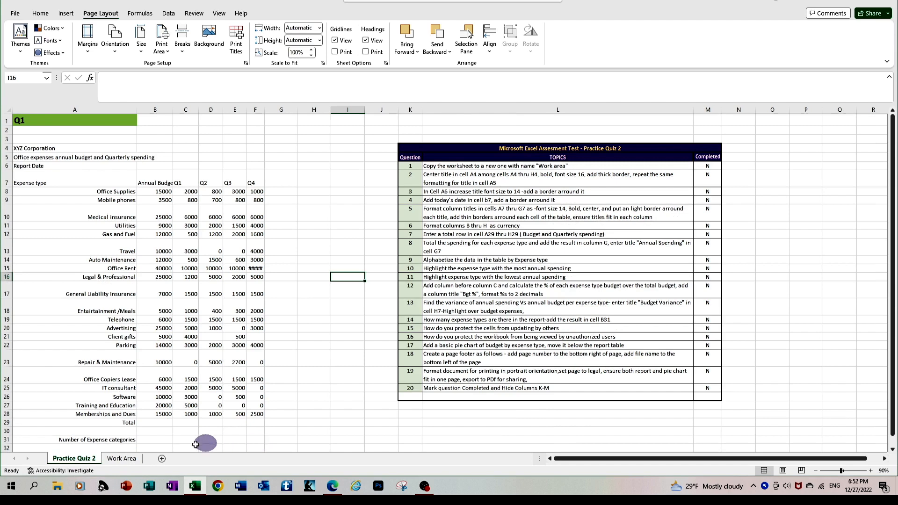
left_click(118, 458)
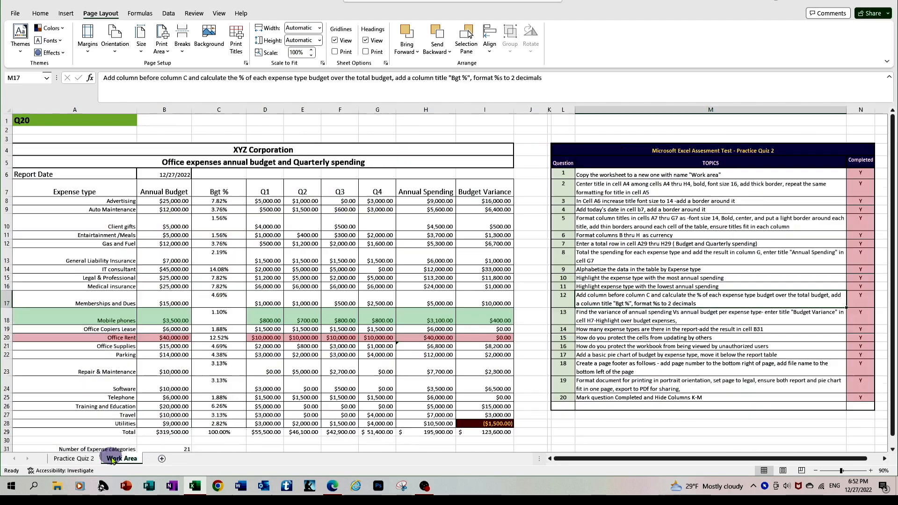
left_click(227, 440)
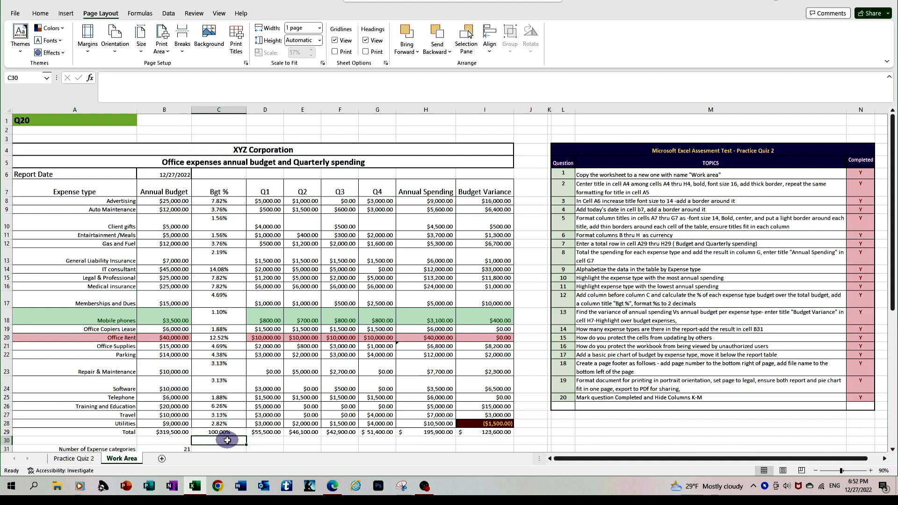